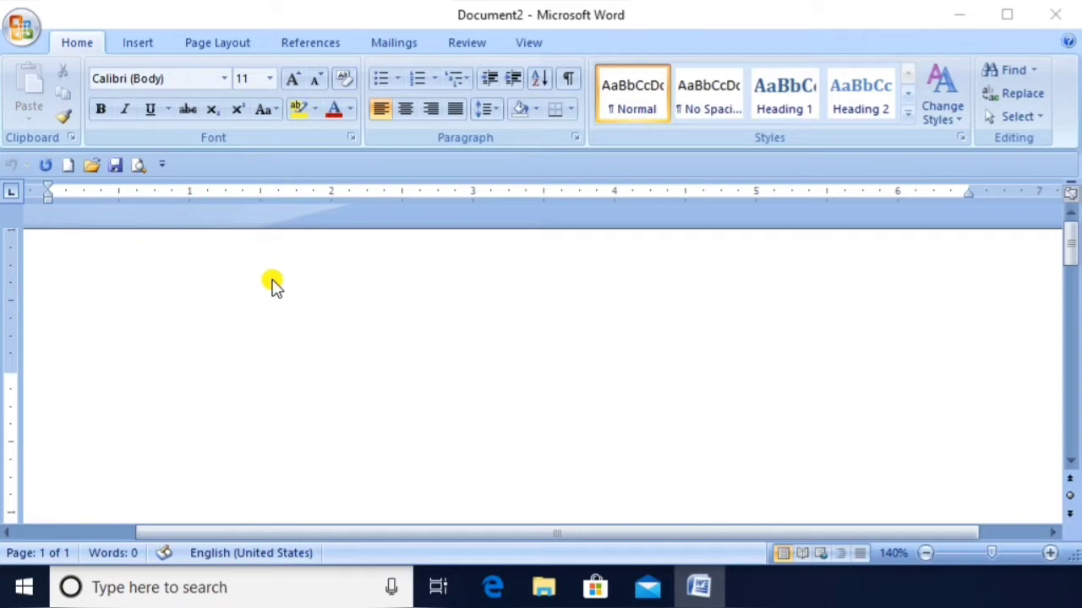
# - Save the blank document as a Word Document named ckc in the Documents folder
pyautogui.click(224, 336)
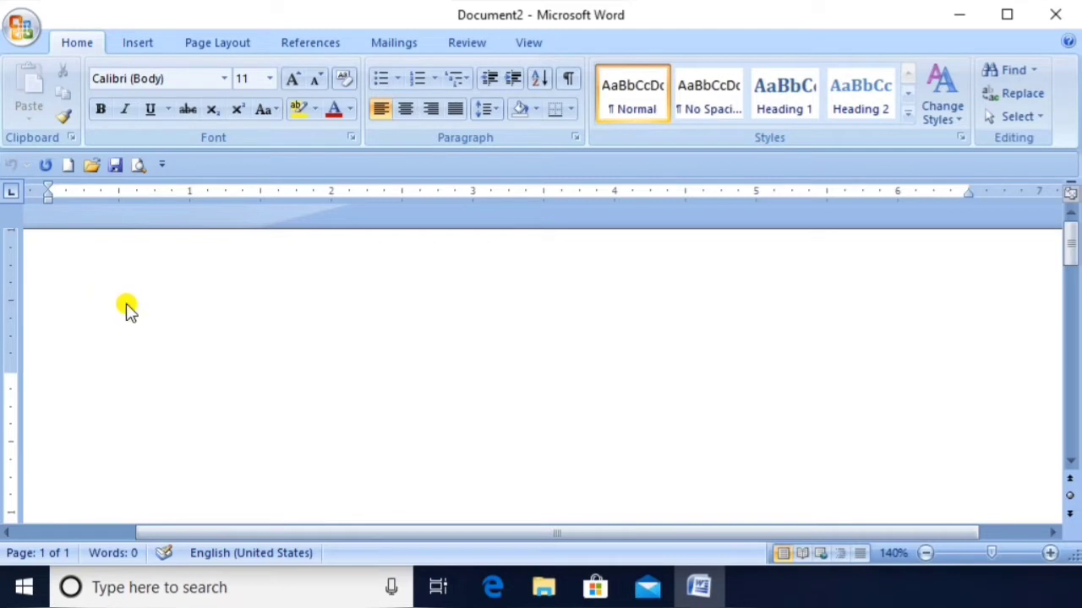
pyautogui.hotkey('ctrl', 's')
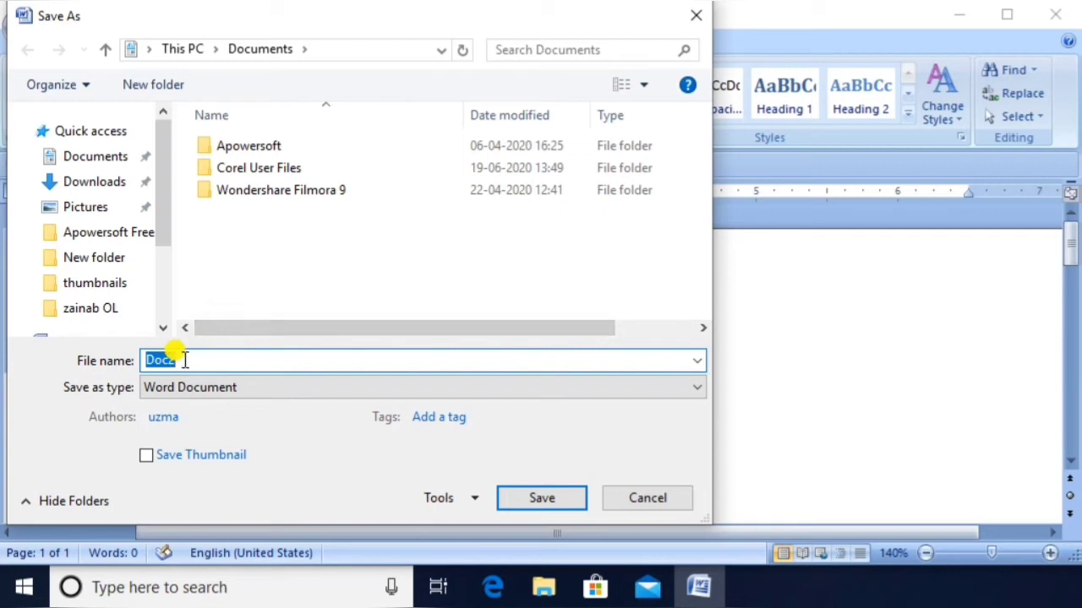
pyautogui.write('ckc')
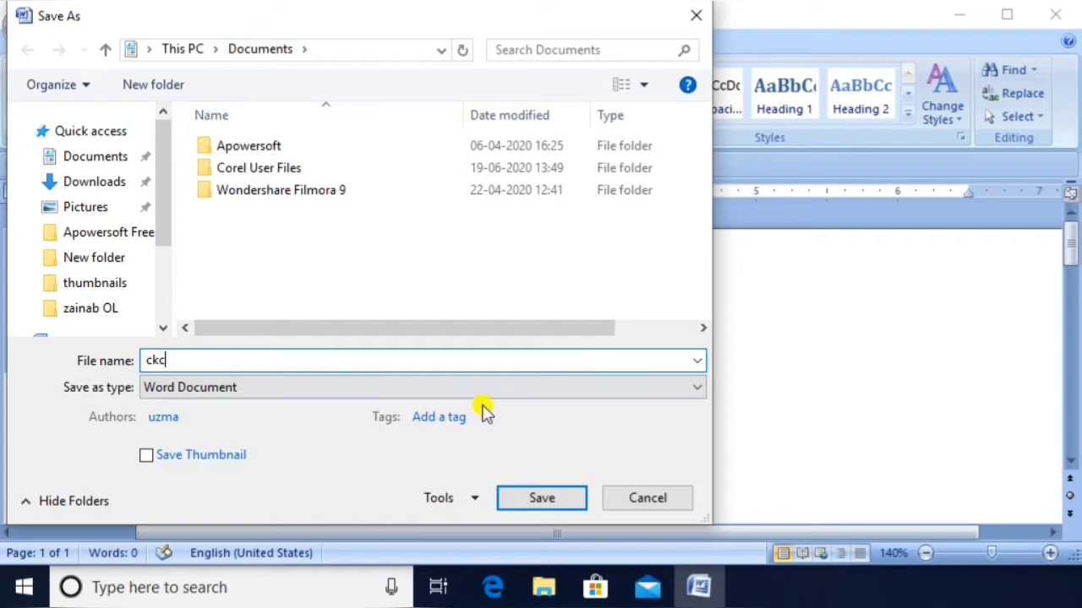
pyautogui.click(532, 500)
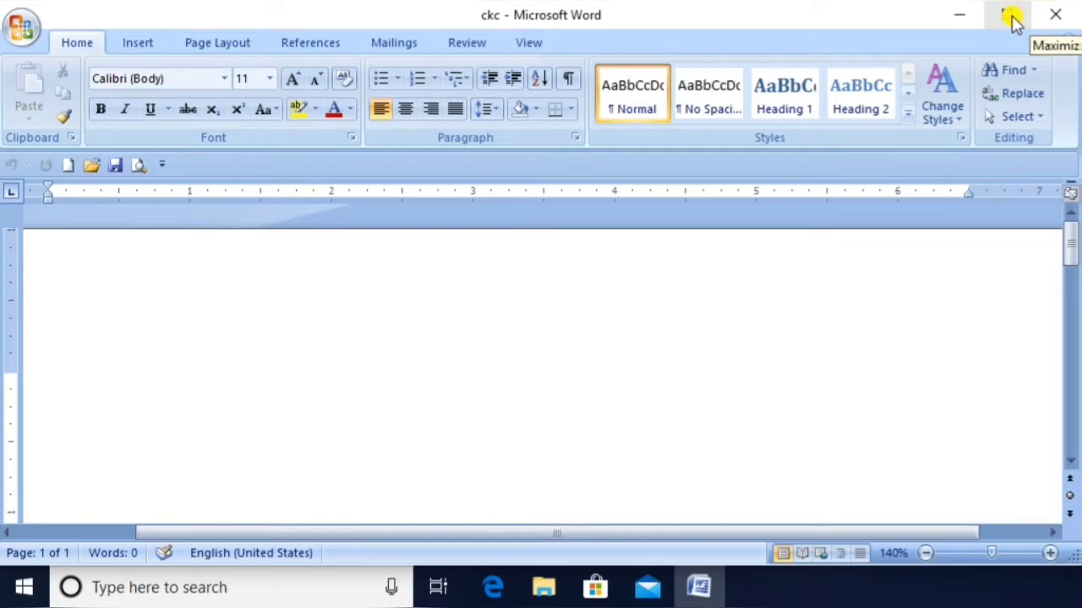
# - Minimize the ckc document window to the desktop and restore it
pyautogui.click(957, 19)
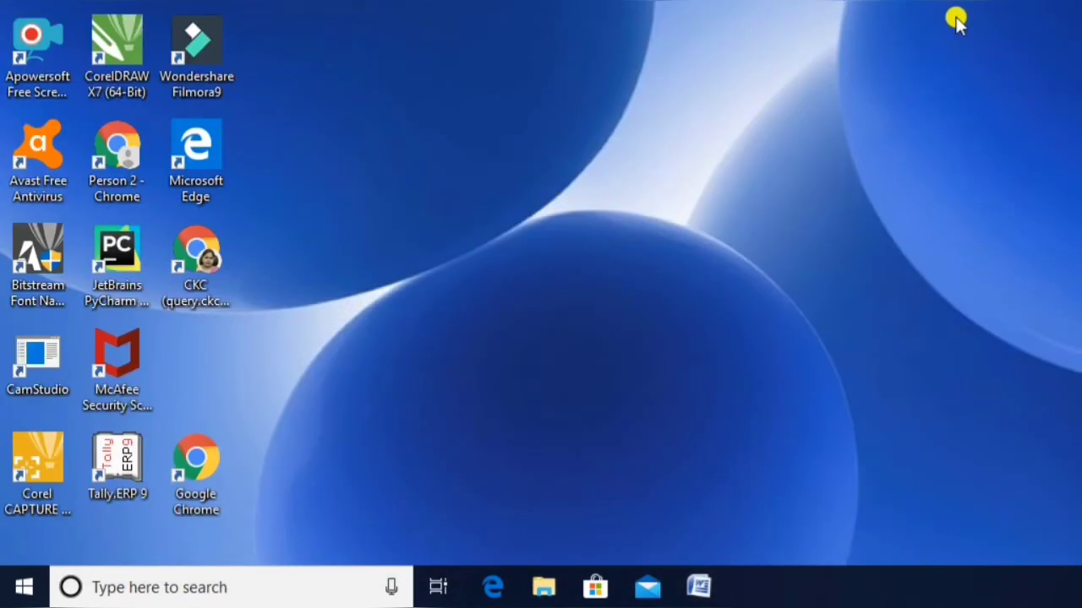
pyautogui.click(698, 588)
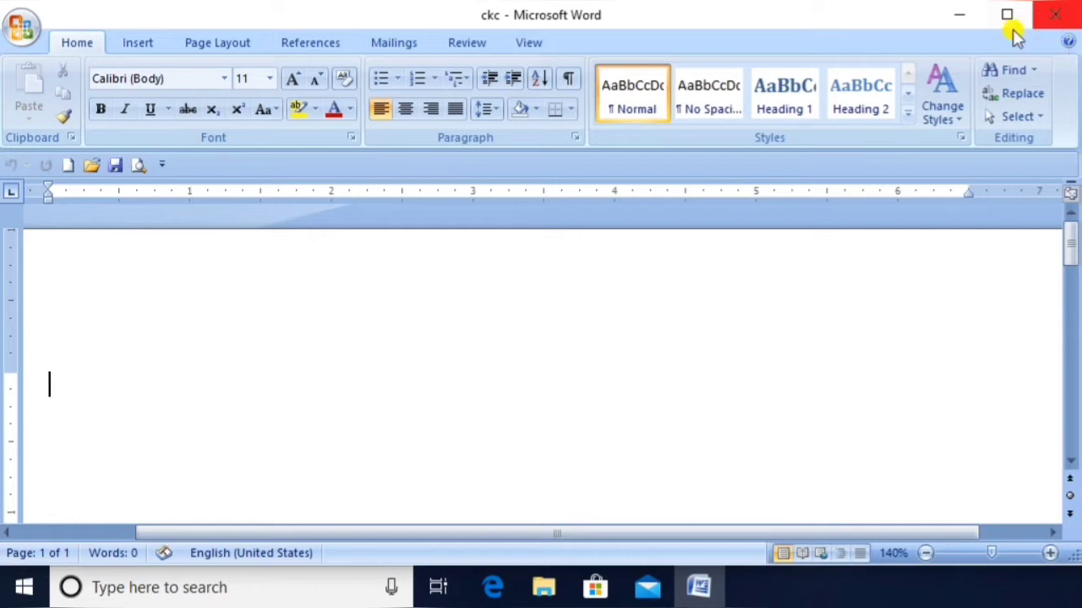
pyautogui.click(23, 32)
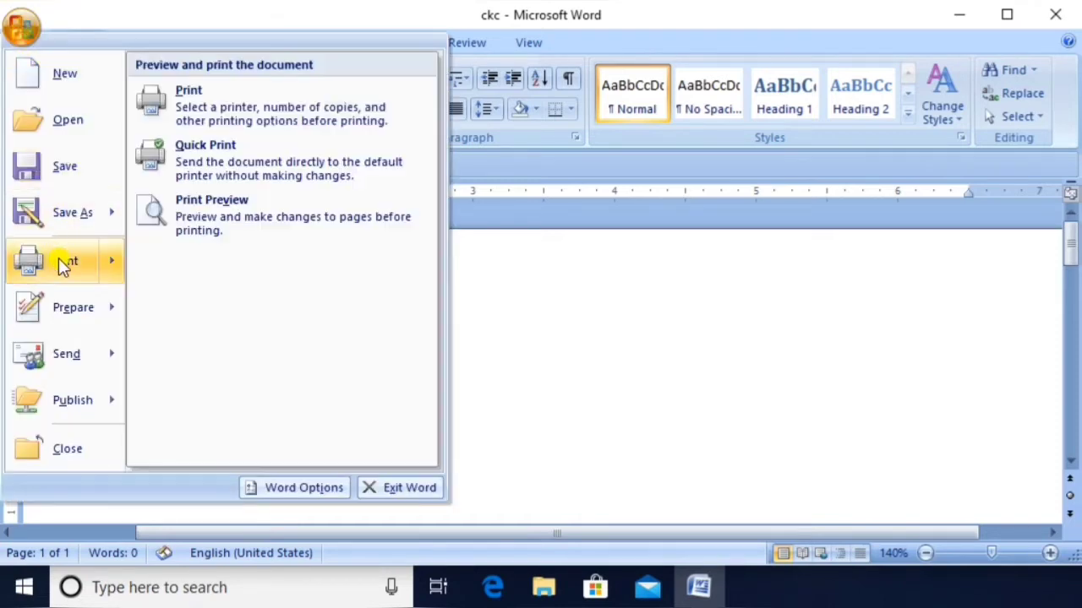
pyautogui.moveTo(82, 267)
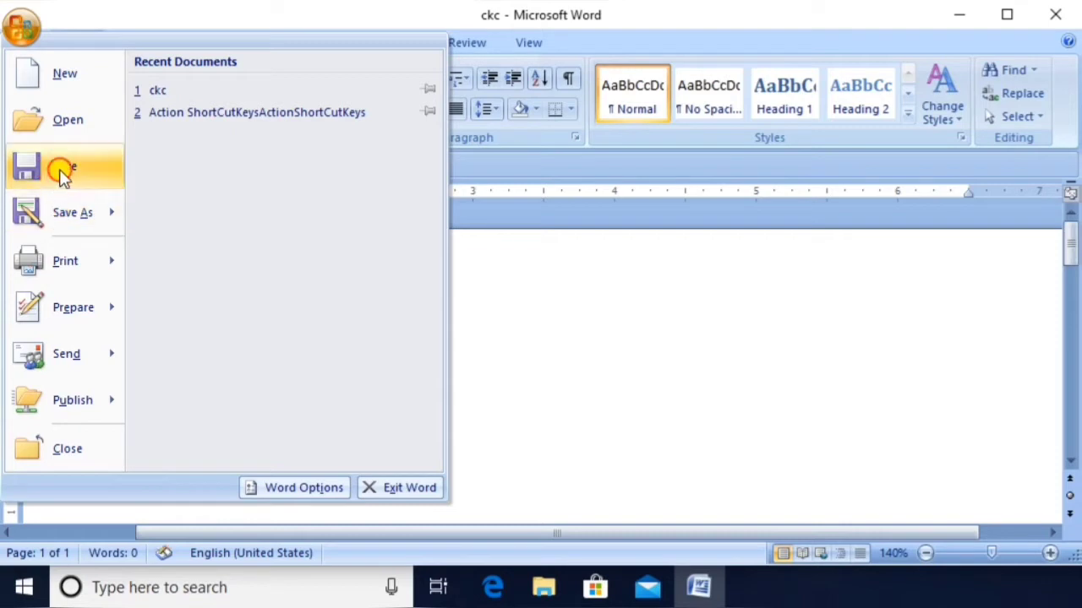
pyautogui.click(72, 187)
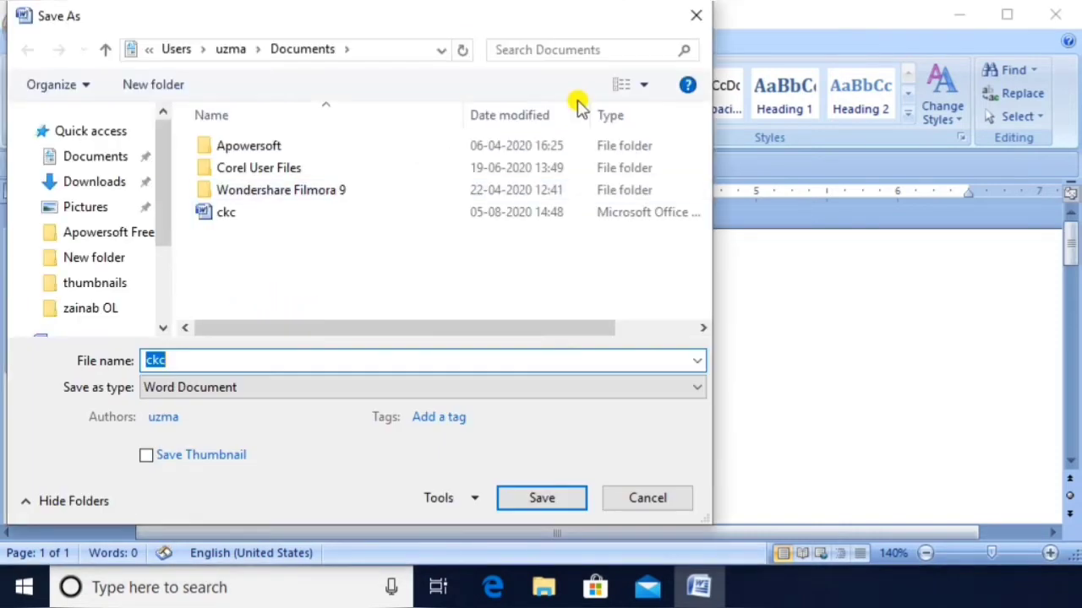
pyautogui.click(697, 15)
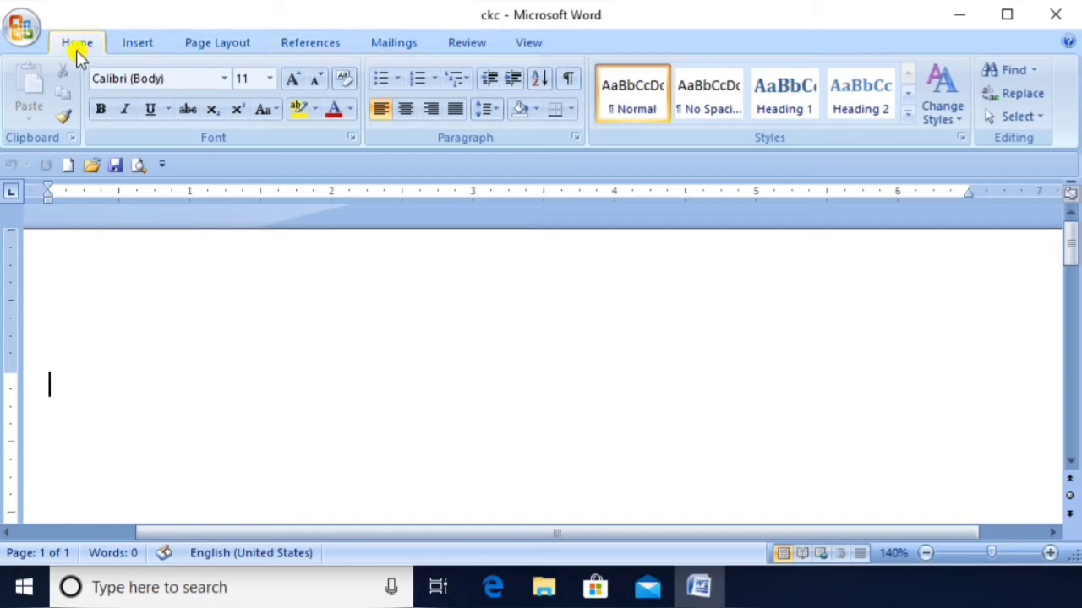
pyautogui.click(134, 46)
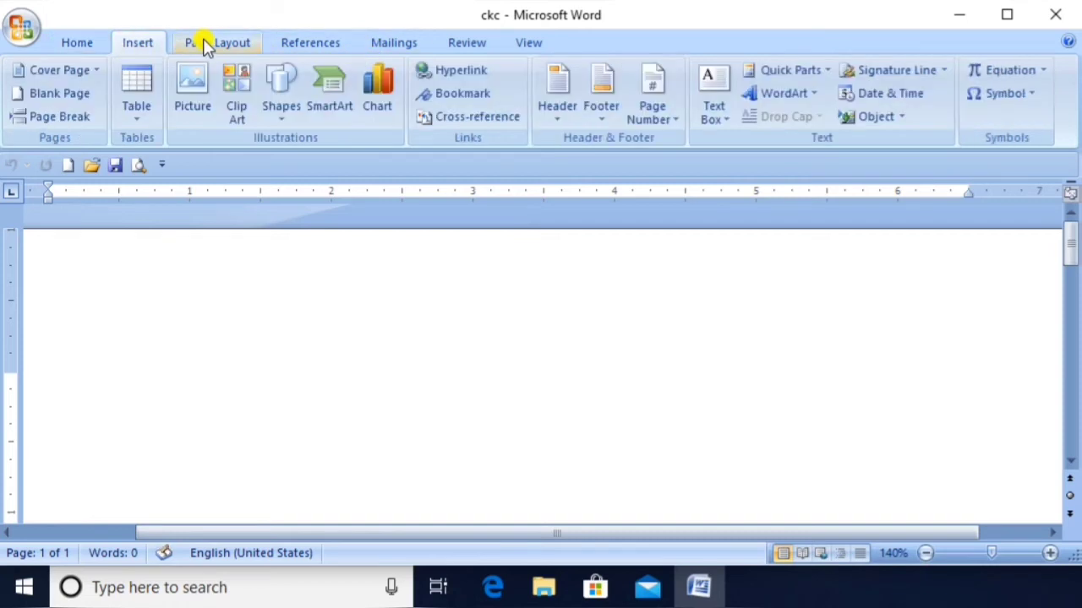
pyautogui.click(207, 44)
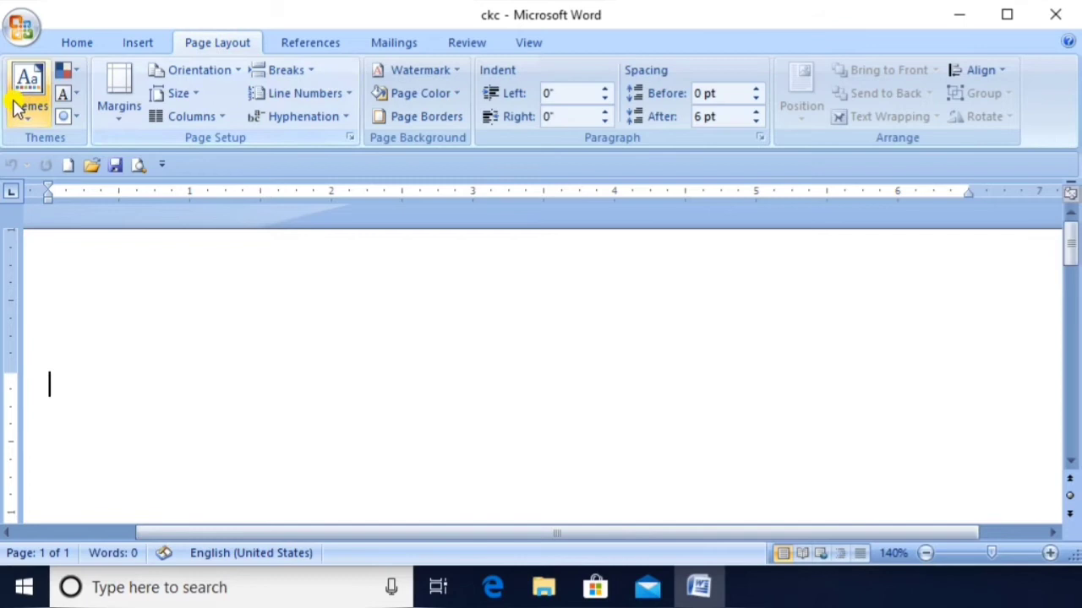
pyautogui.click(322, 51)
pyautogui.click(78, 44)
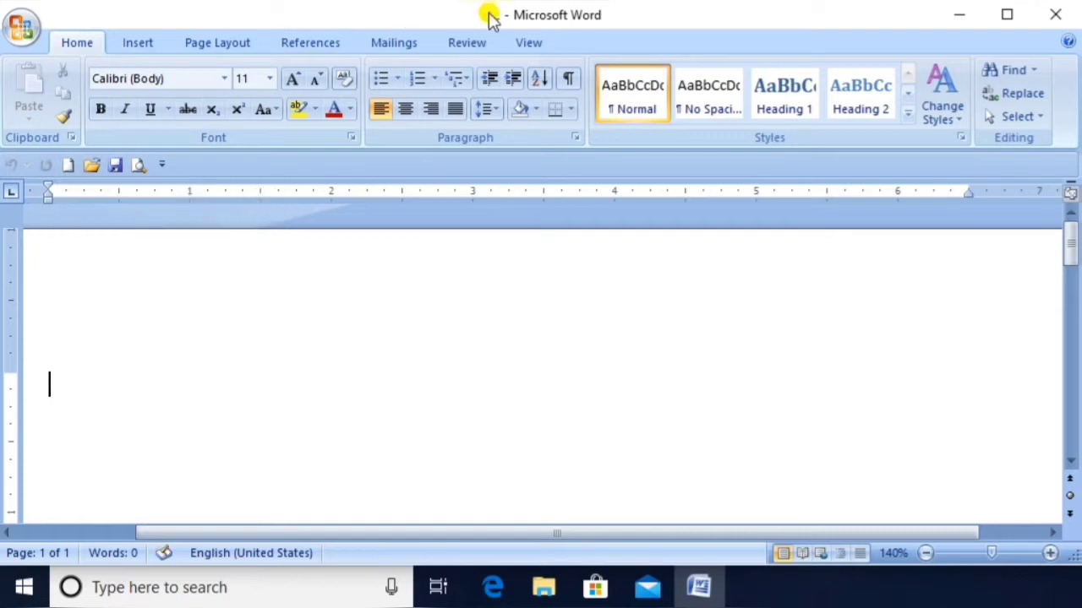
# - Create a new blank document and nudge its window slightly downward
pyautogui.click(70, 164)
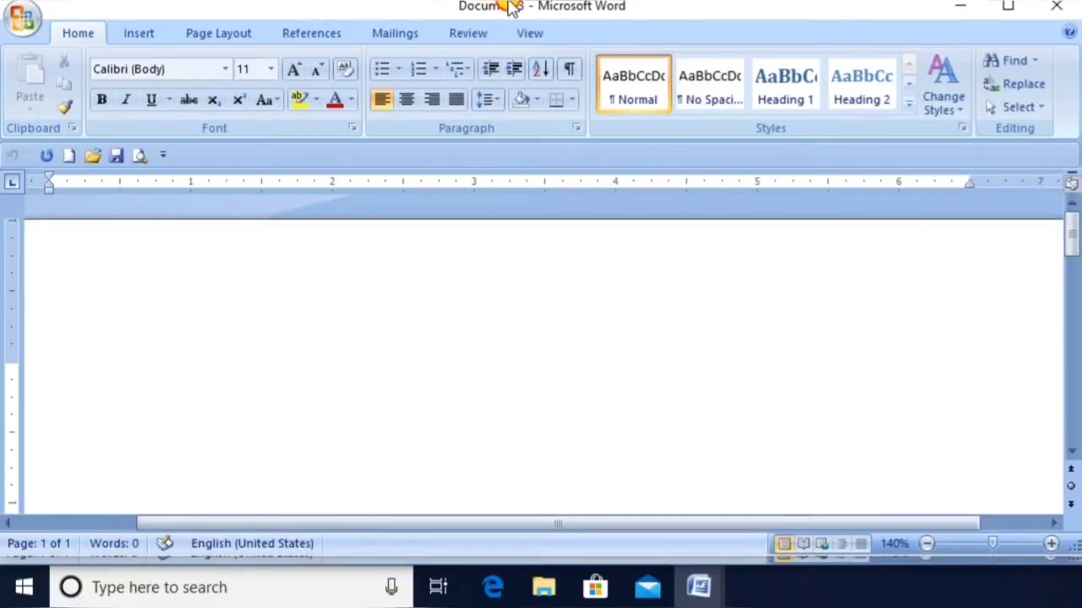
pyautogui.moveTo(511, 6); pyautogui.dragTo(511, 9)
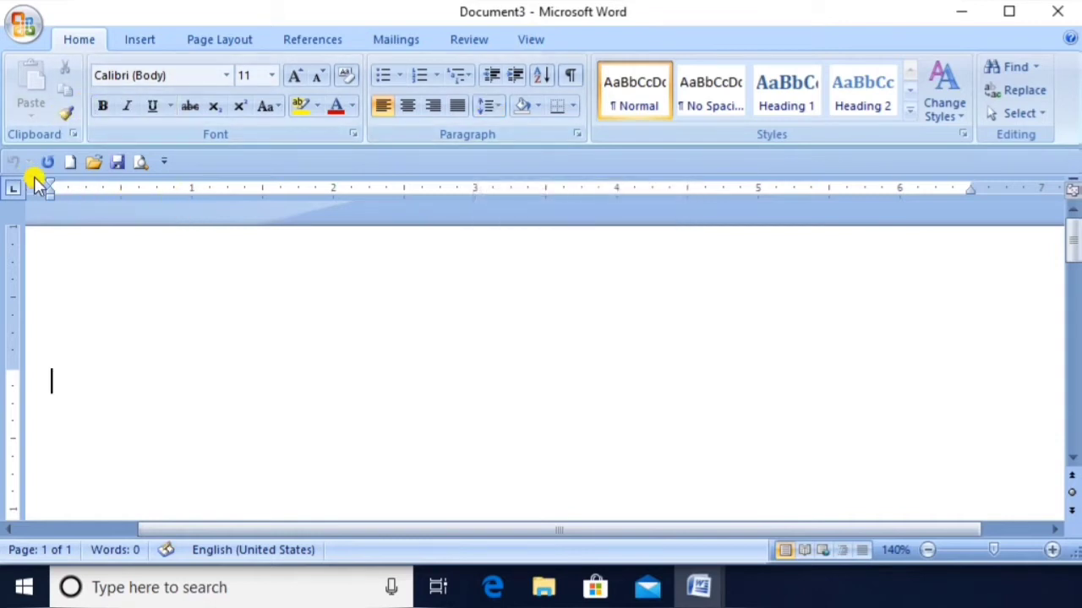
# - Remove the New, Open and Save commands from the Quick Access Toolbar
pyautogui.click(165, 163)
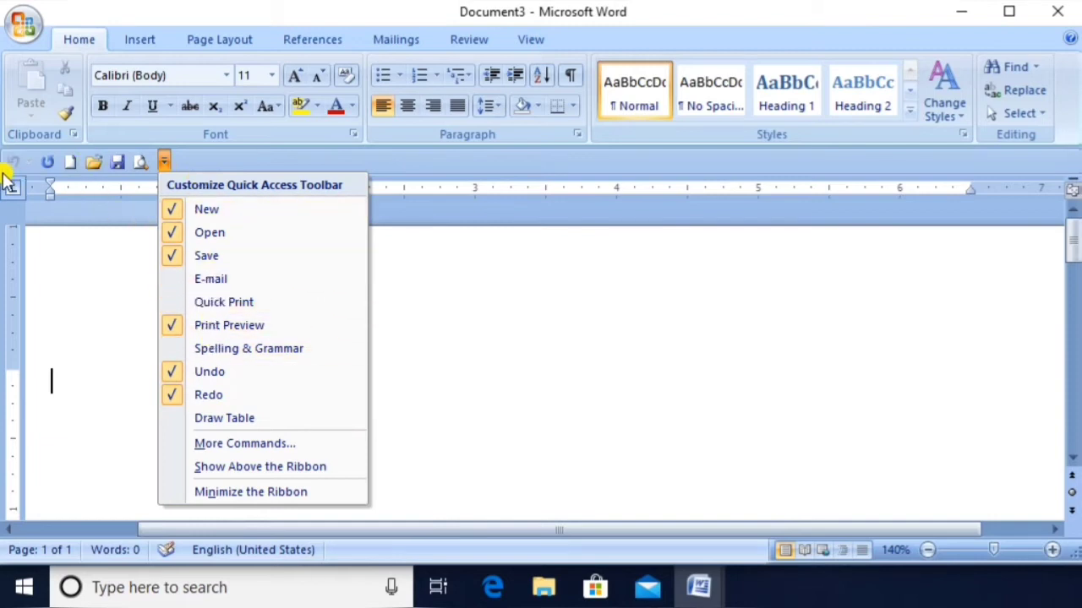
pyautogui.click(173, 213)
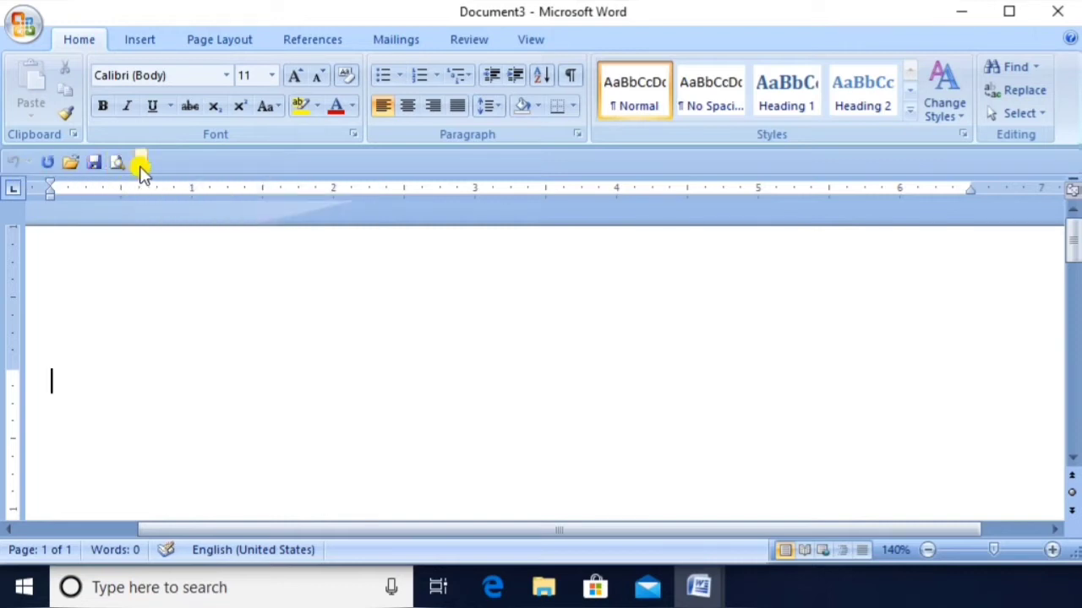
pyautogui.click(141, 169)
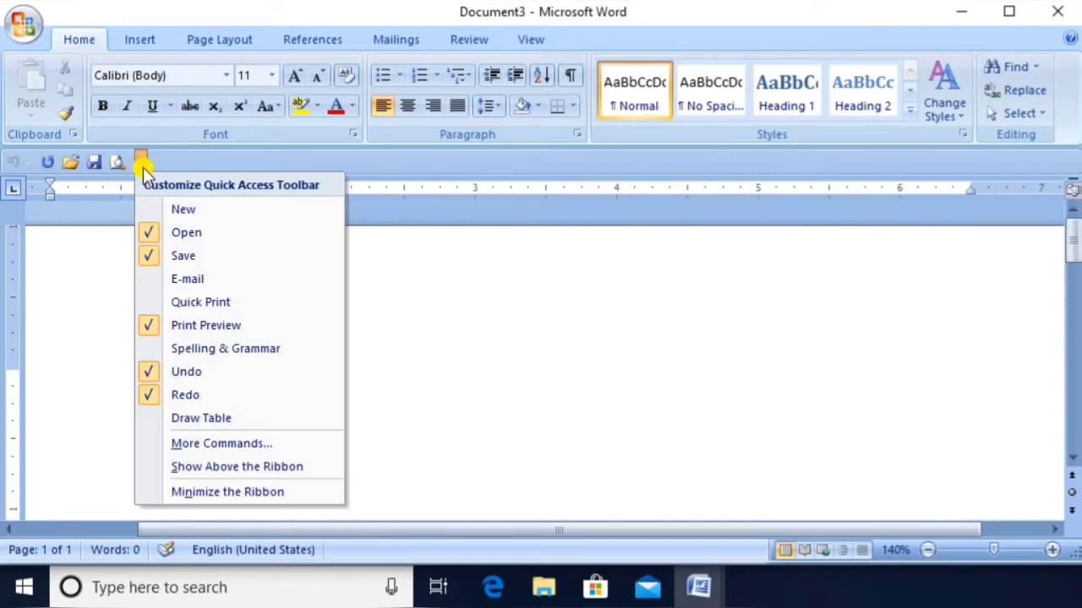
pyautogui.click(166, 231)
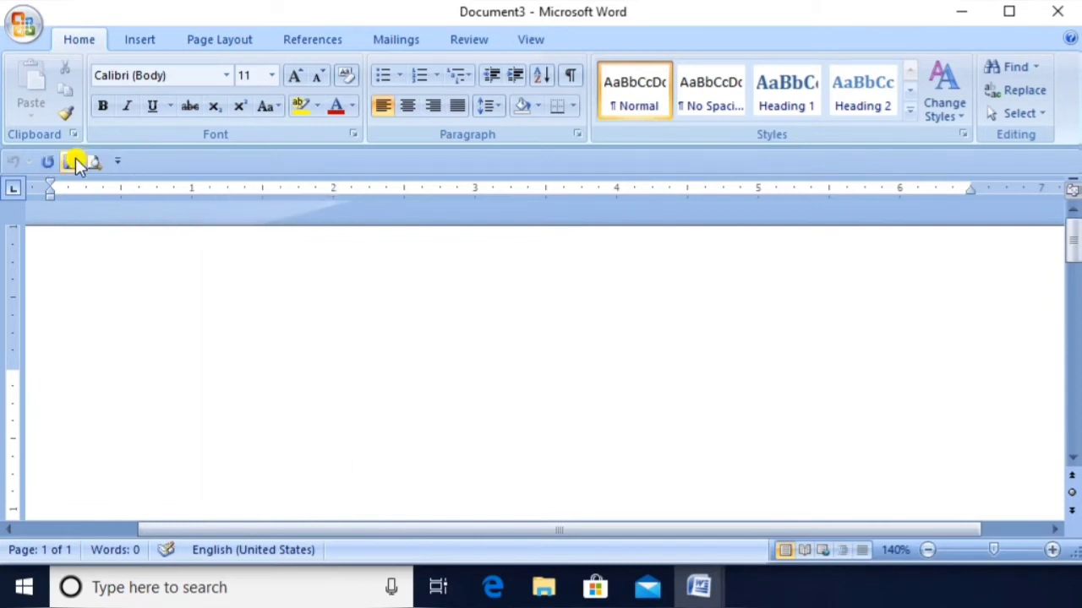
pyautogui.click(117, 163)
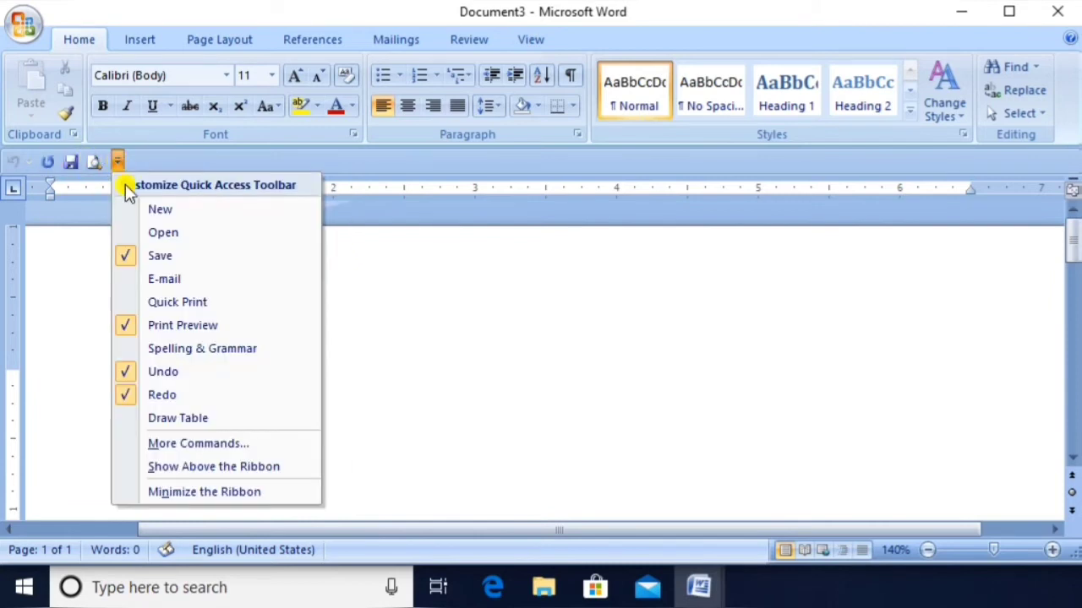
pyautogui.click(148, 256)
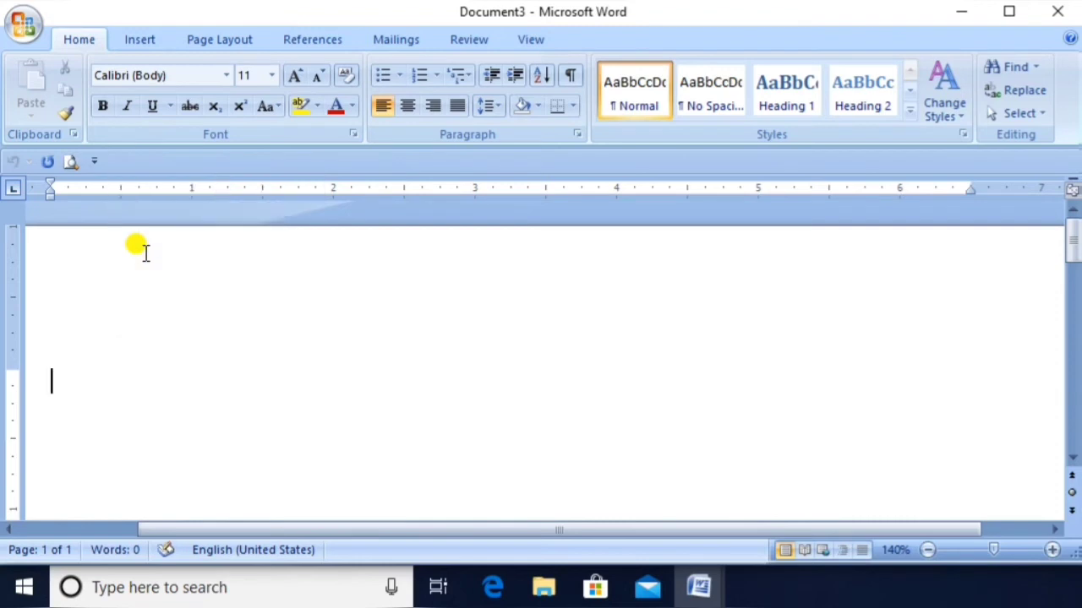
# - Remove the Print Preview, Undo and Redo commands from the Quick Access Toolbar
pyautogui.click(95, 162)
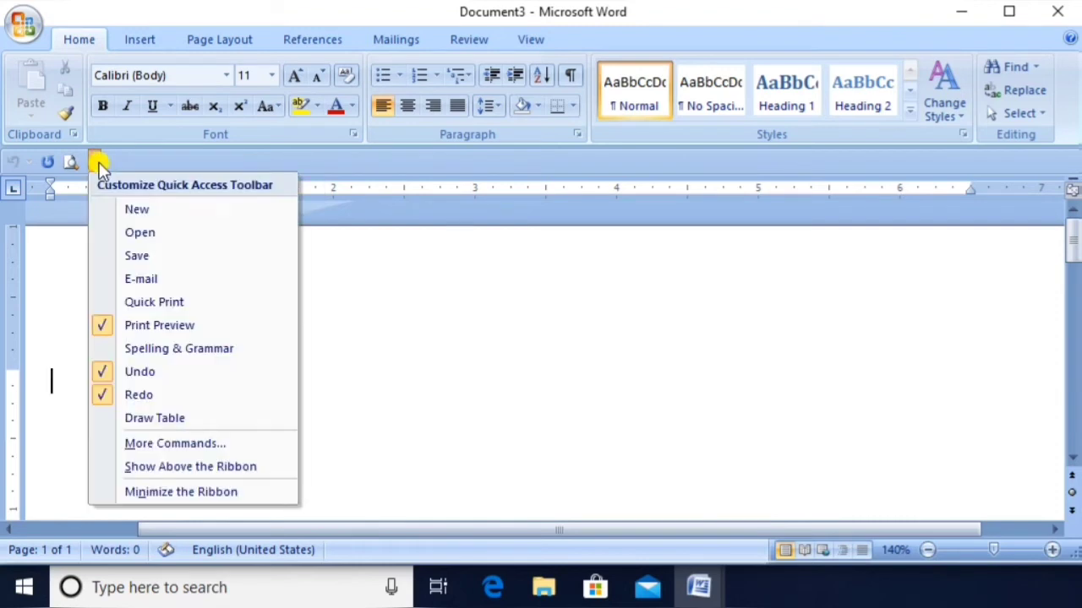
pyautogui.click(145, 326)
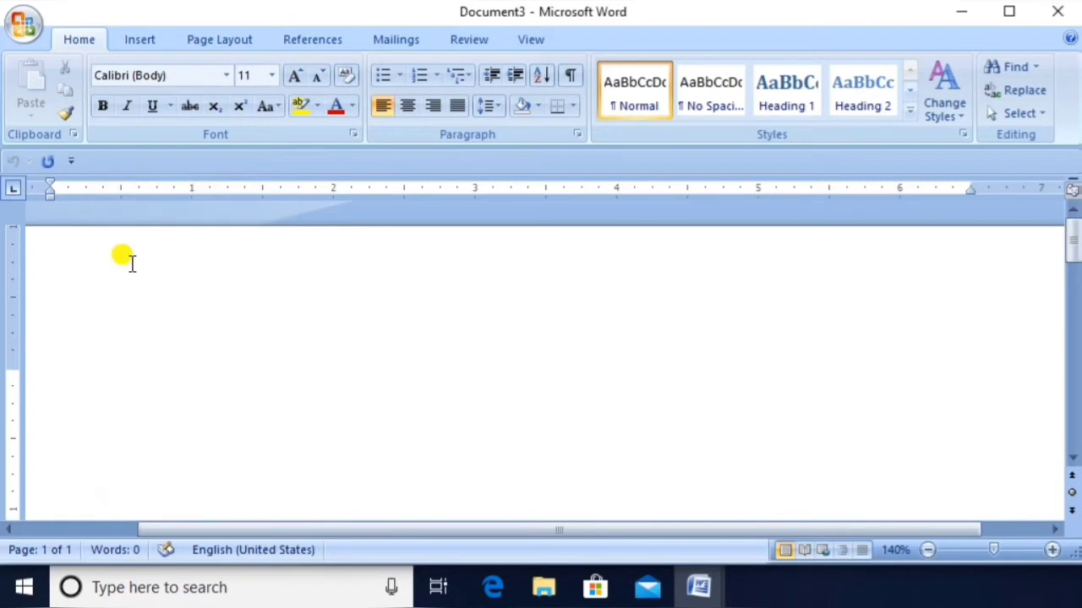
pyautogui.click(71, 161)
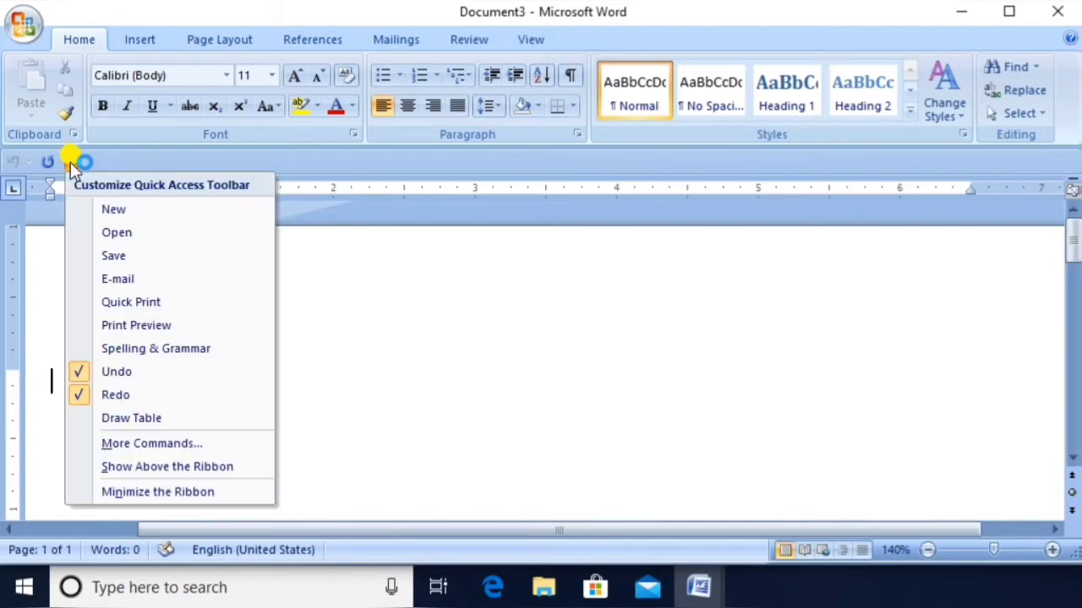
pyautogui.click(106, 376)
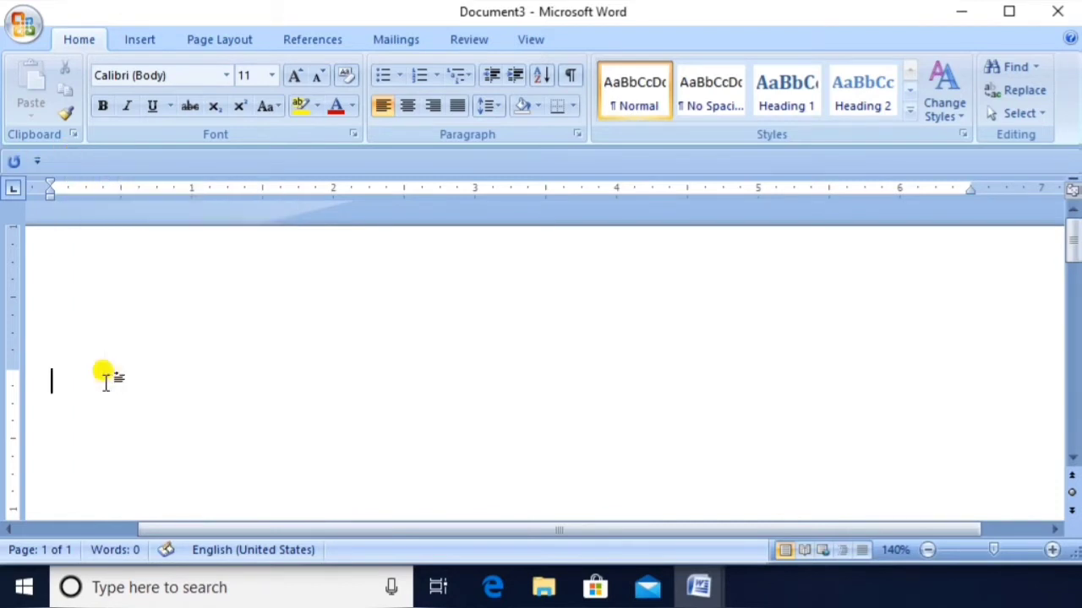
pyautogui.click(42, 164)
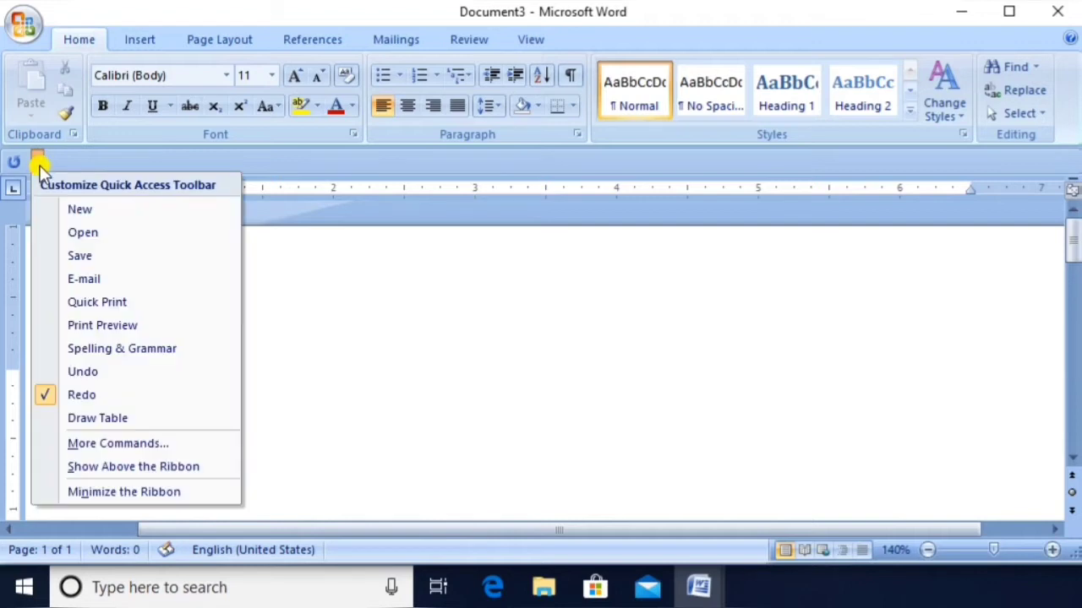
pyautogui.click(82, 394)
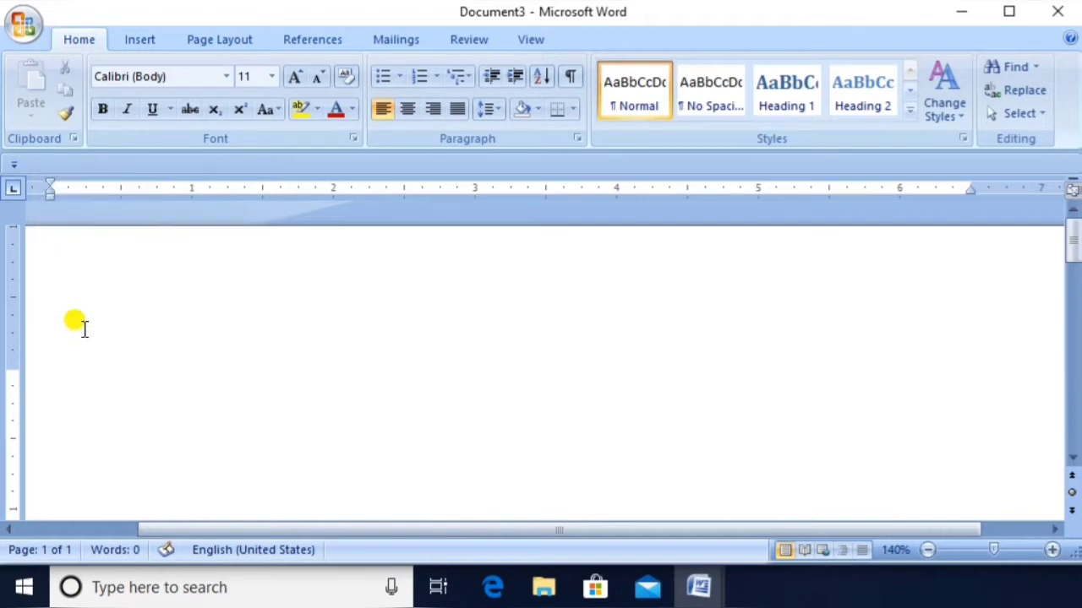
# - Add the New, Open, Save and Print Preview commands to the Quick Access Toolbar
pyautogui.click(14, 166)
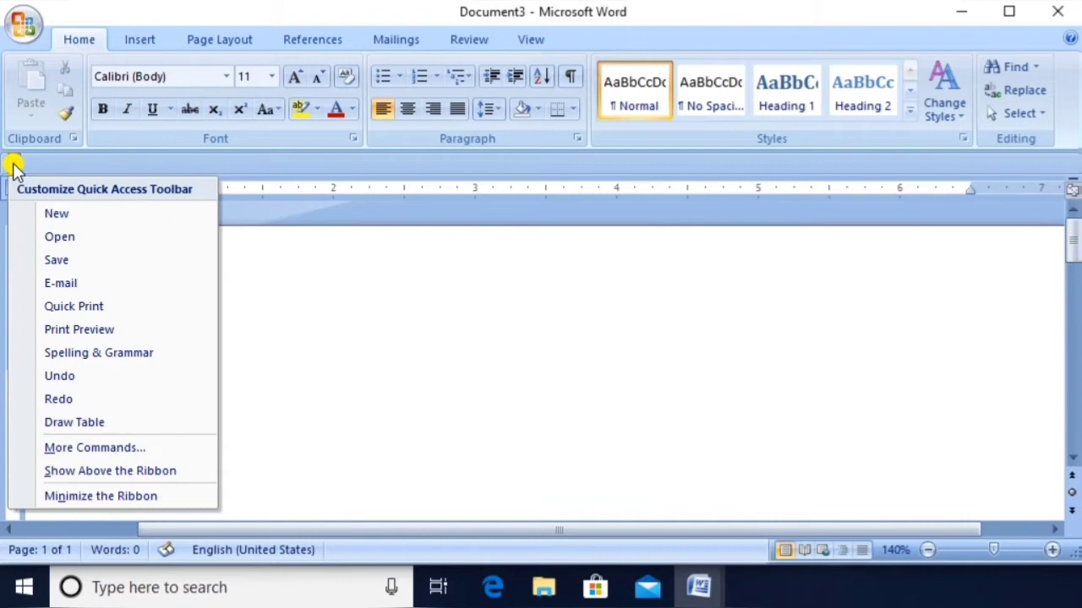
pyautogui.click(45, 216)
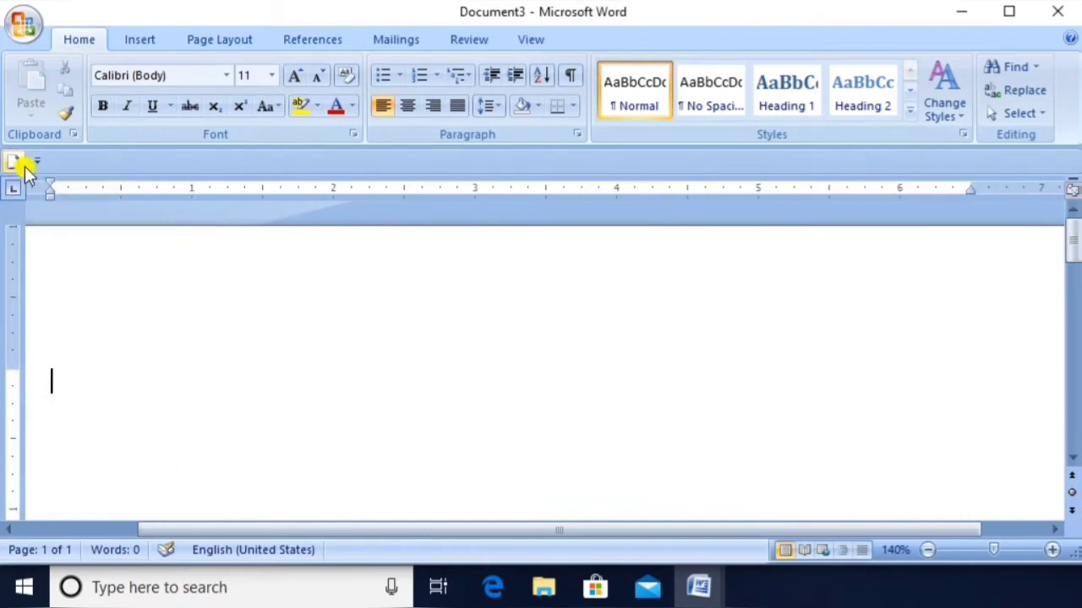
pyautogui.click(38, 160)
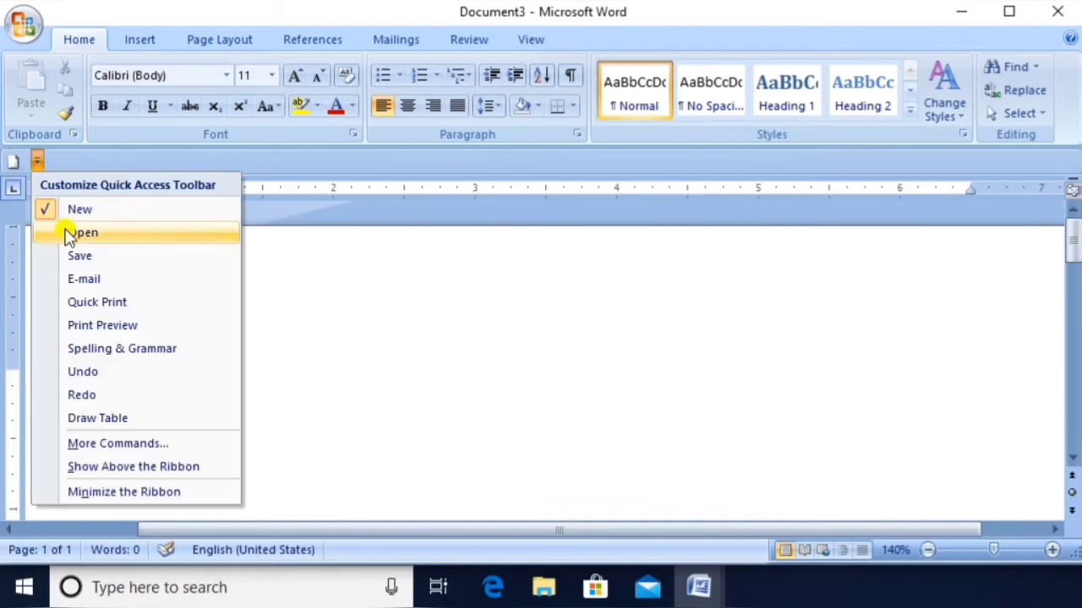
pyautogui.click(70, 236)
pyautogui.click(60, 161)
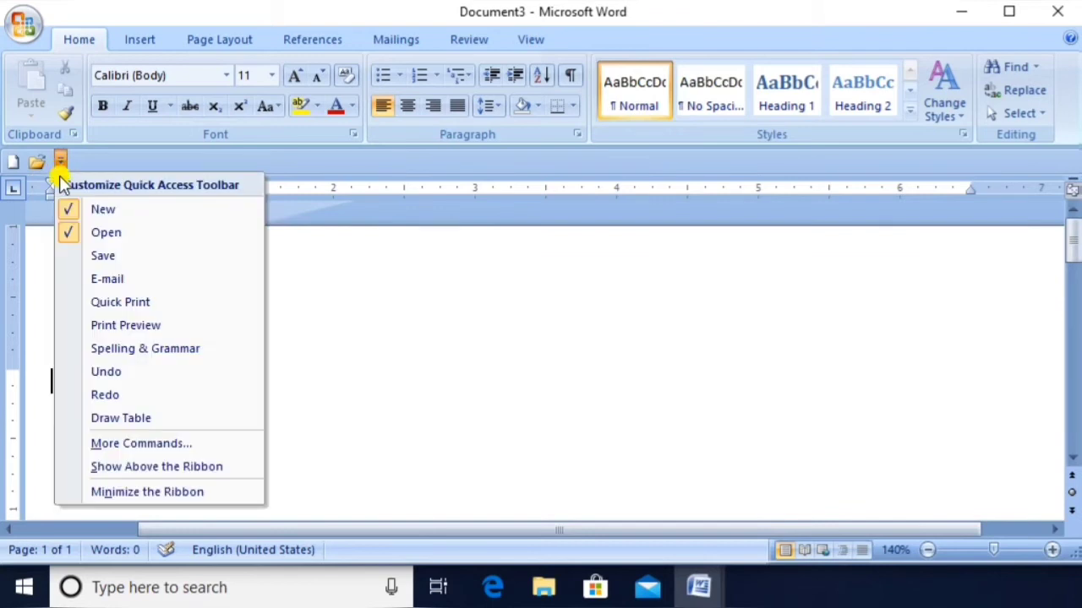
pyautogui.click(85, 256)
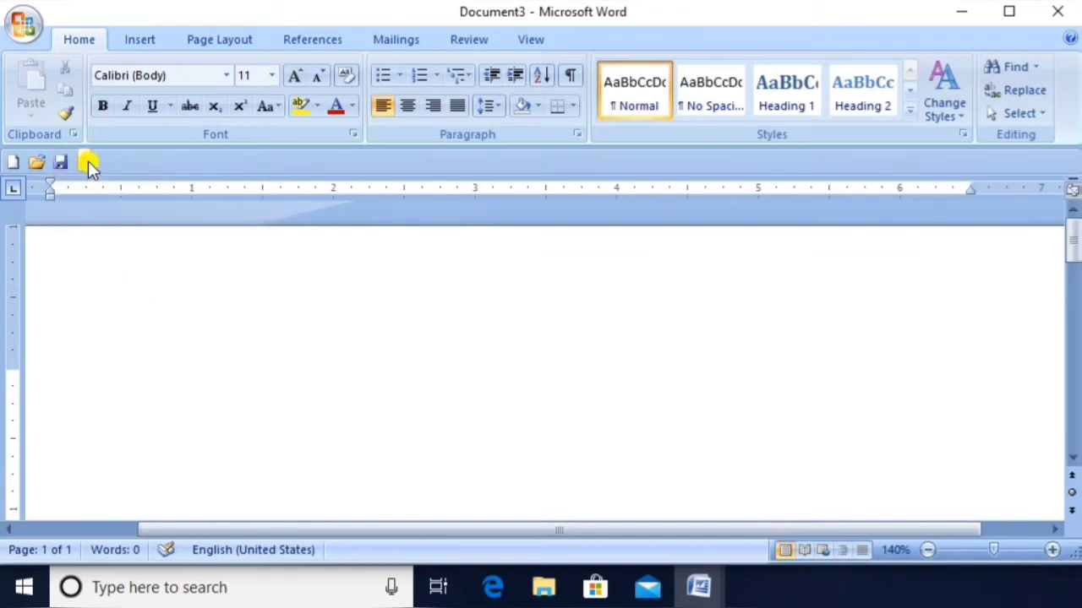
pyautogui.click(83, 161)
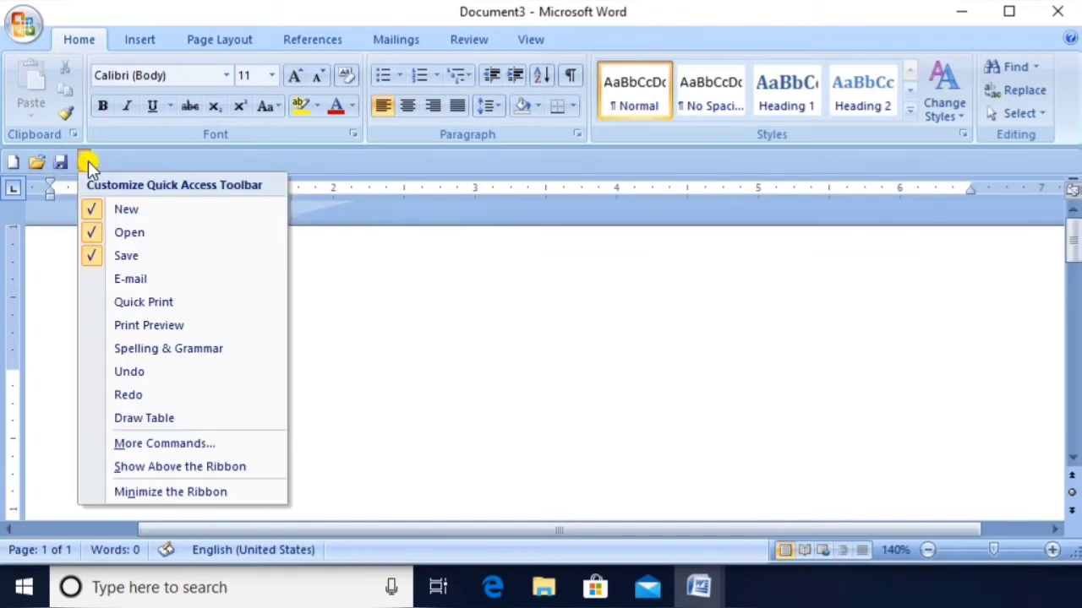
pyautogui.click(133, 325)
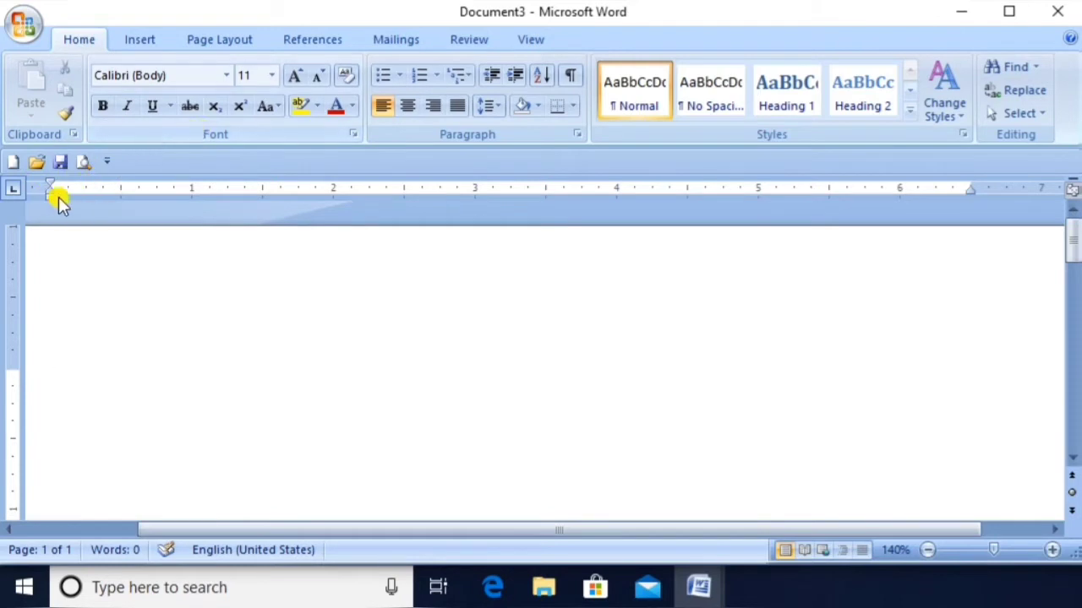
# - Show the Quick Access Toolbar above the ribbon and move it back below the ribbon
pyautogui.click(108, 163)
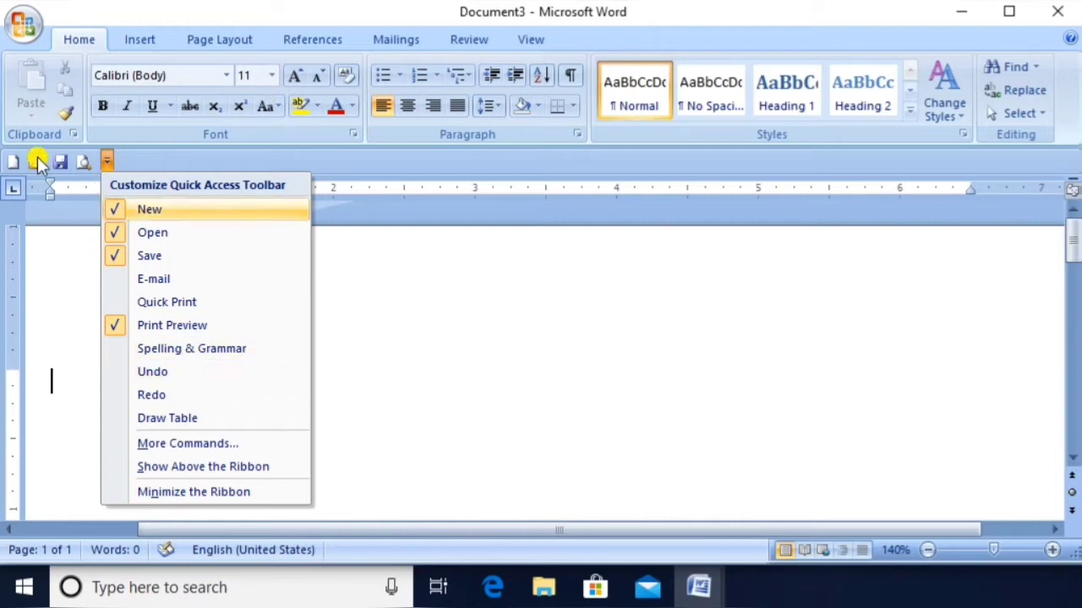
pyautogui.click(167, 469)
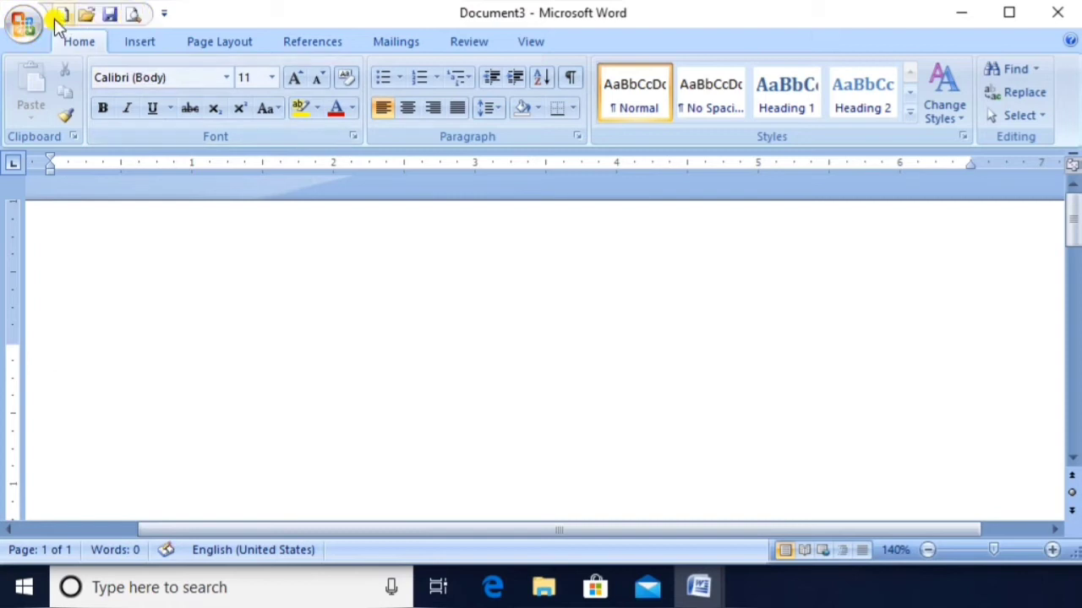
pyautogui.click(164, 17)
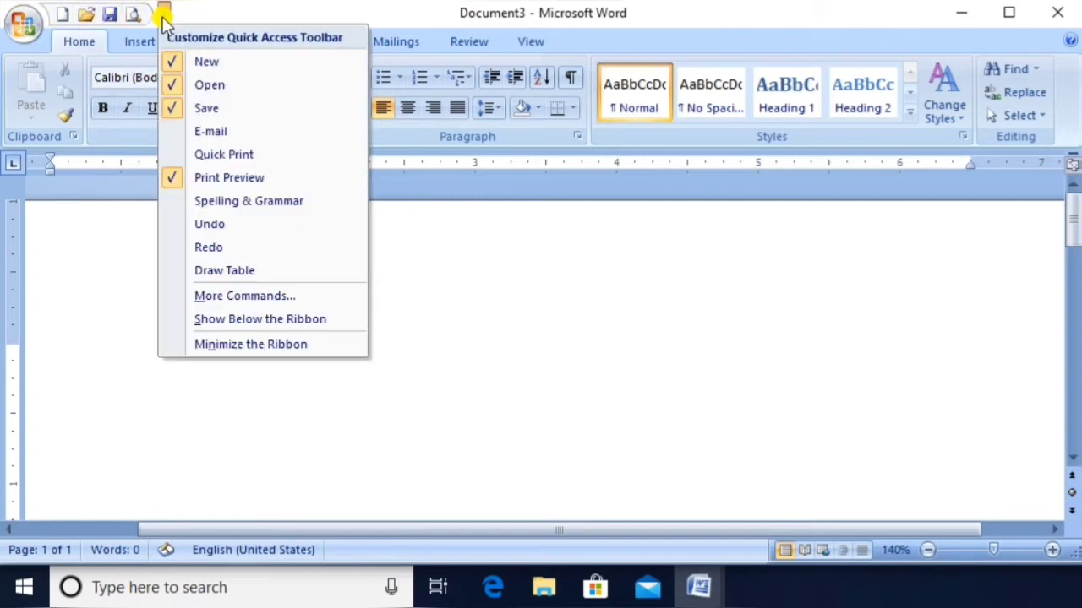
pyautogui.click(228, 321)
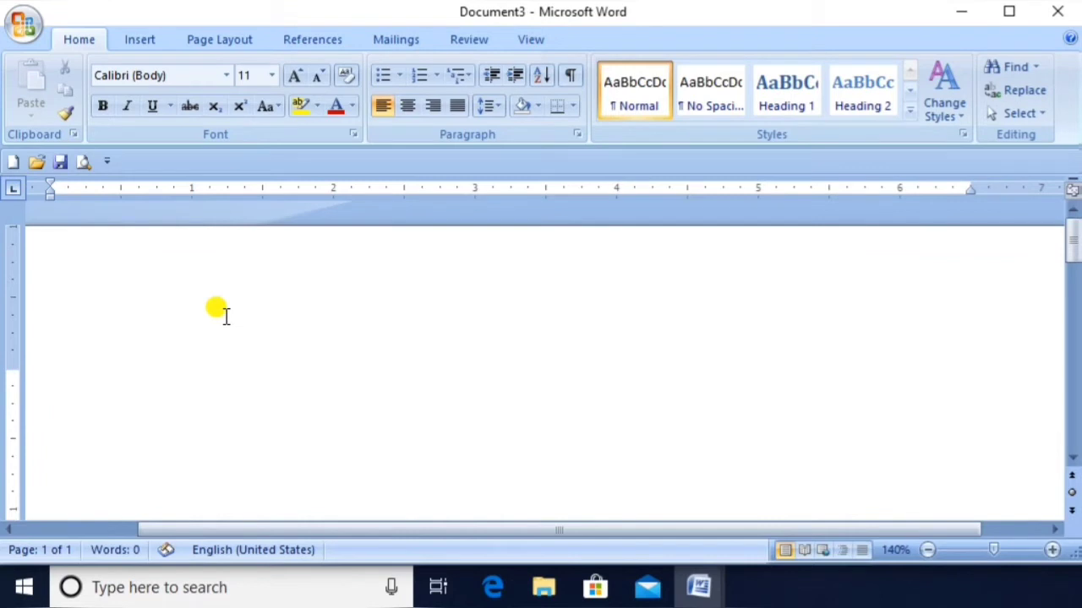
# - Minimize the ribbon, show the Home commands temporarily, and enter hjh in the document
pyautogui.click(106, 163)
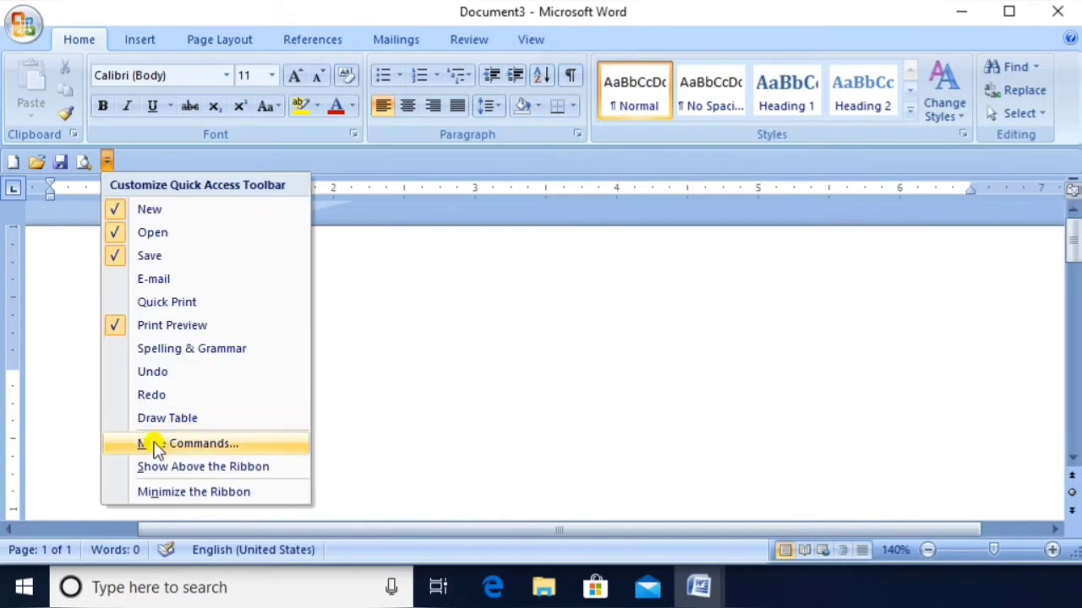
pyautogui.click(213, 497)
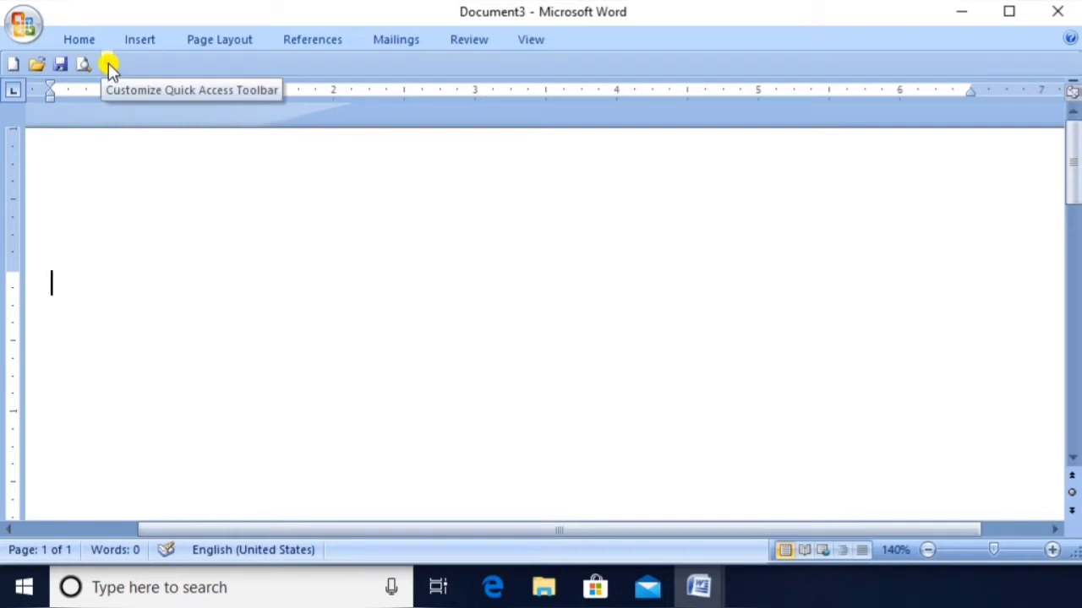
pyautogui.click(80, 40)
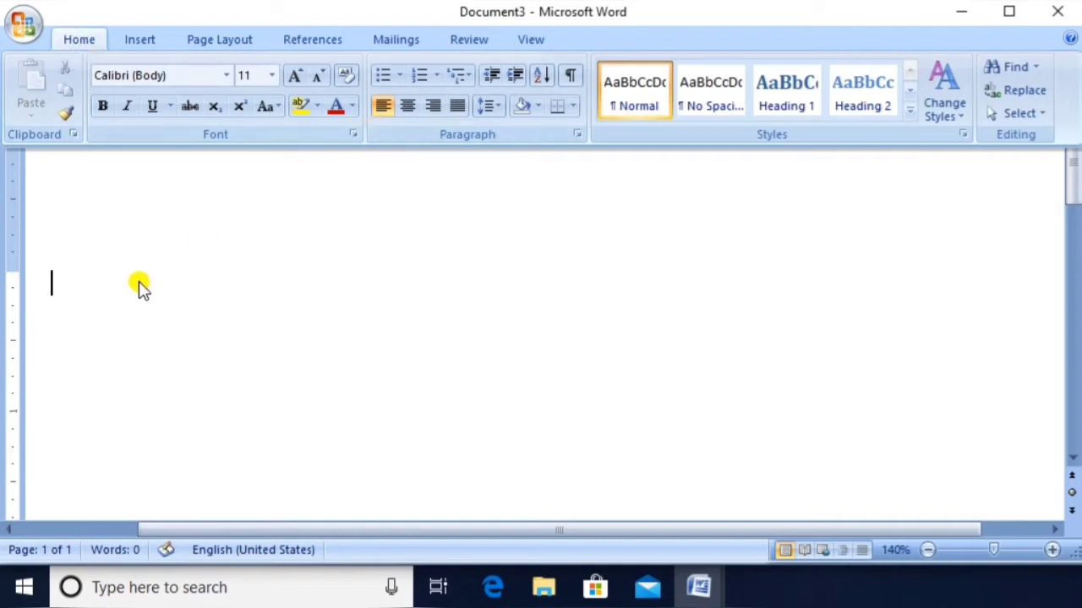
pyautogui.click(82, 314)
pyautogui.write('hjh')
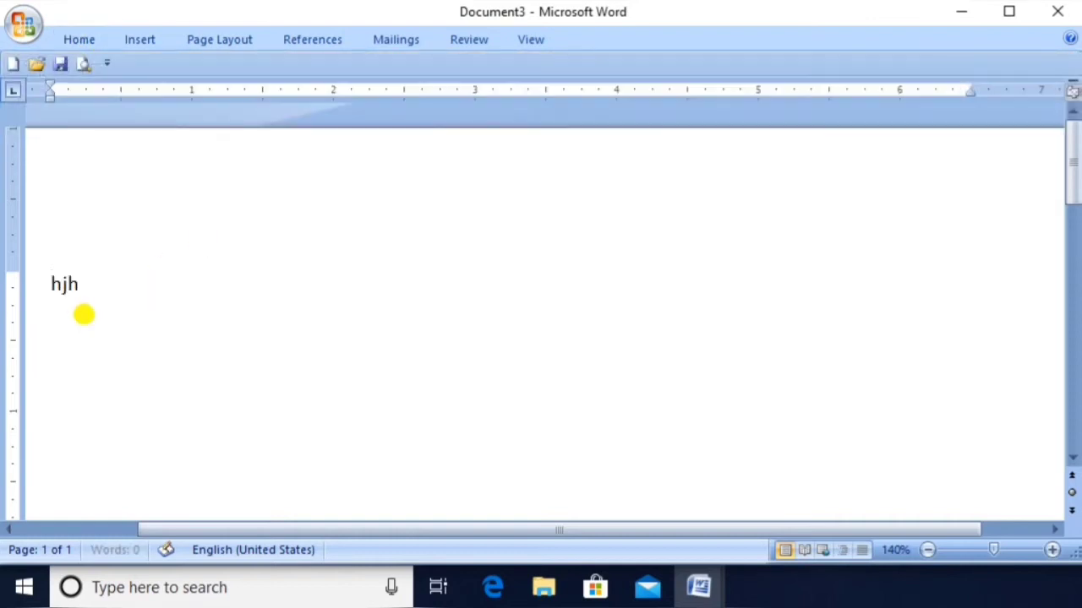
# - Restore the full ribbon, and minimize and restore it two more times
pyautogui.click(107, 64)
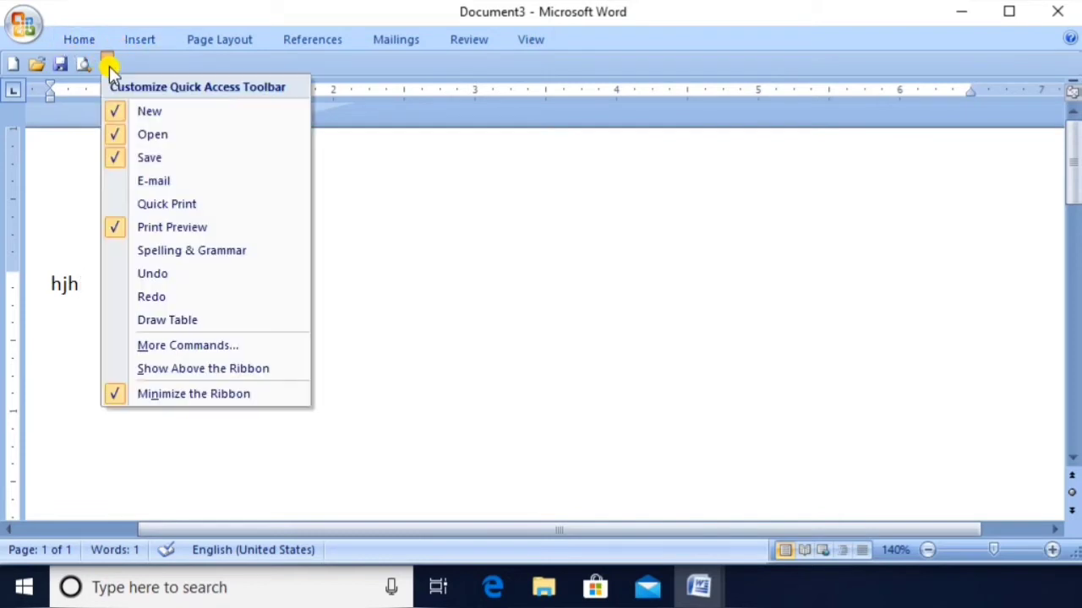
pyautogui.click(216, 402)
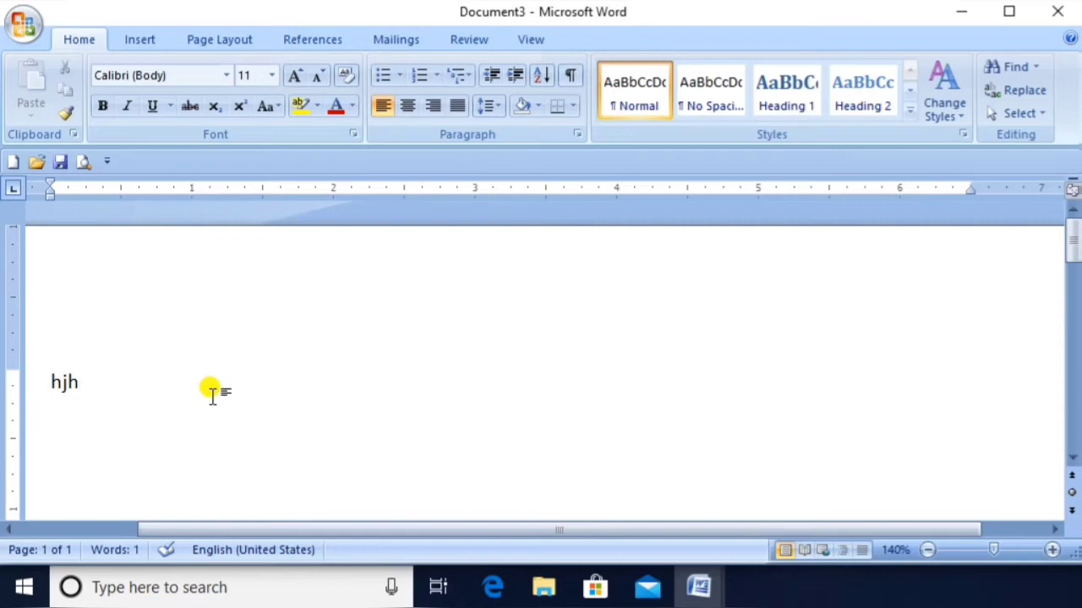
pyautogui.hotkey('ctrl', 'F1')
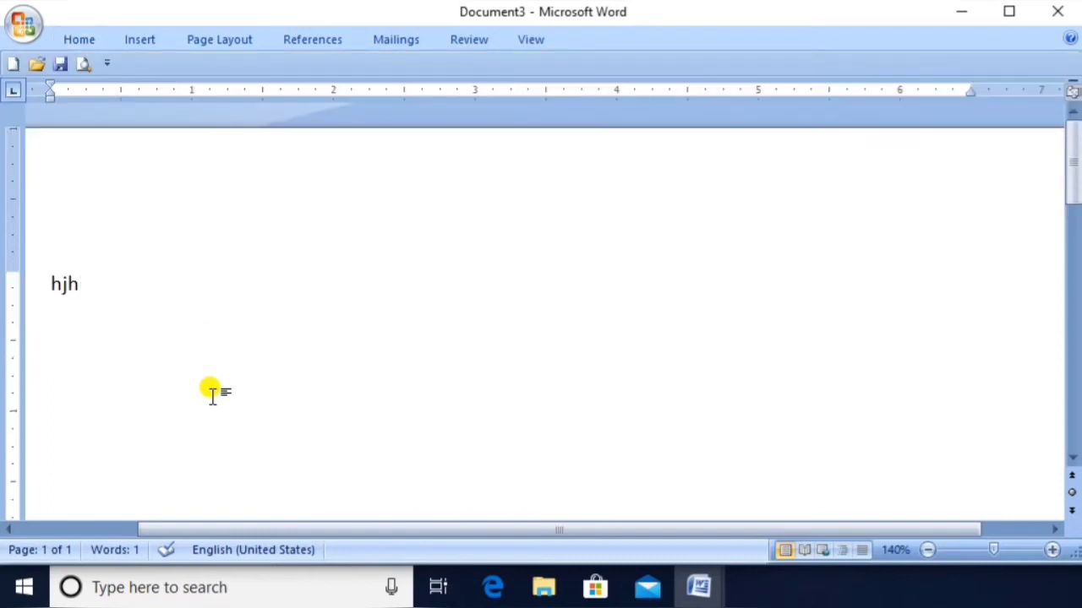
pyautogui.hotkey('ctrl', 'F1')
pyautogui.hotkey('ctrl', 'F1')
pyautogui.hotkey('ctrl', 'F1')
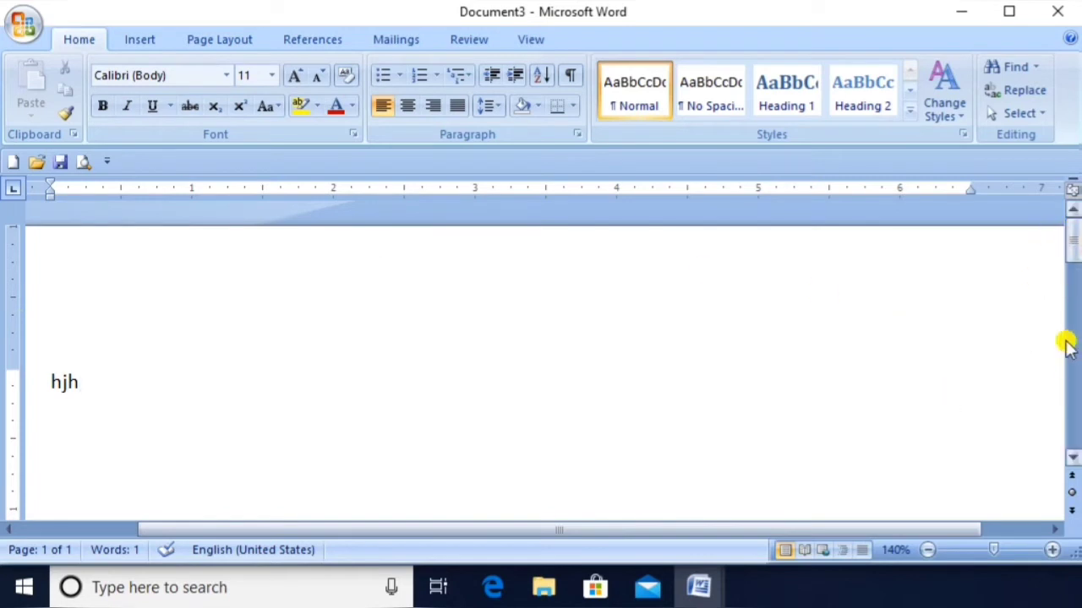
# - Delete the hjh text and generate sample paragraphs with =rand()
pyautogui.moveTo(1073, 237)
pyautogui.mouseDown()
pyautogui.moveTo(1074, 411)
pyautogui.moveTo(1074, 218)
pyautogui.mouseUp()
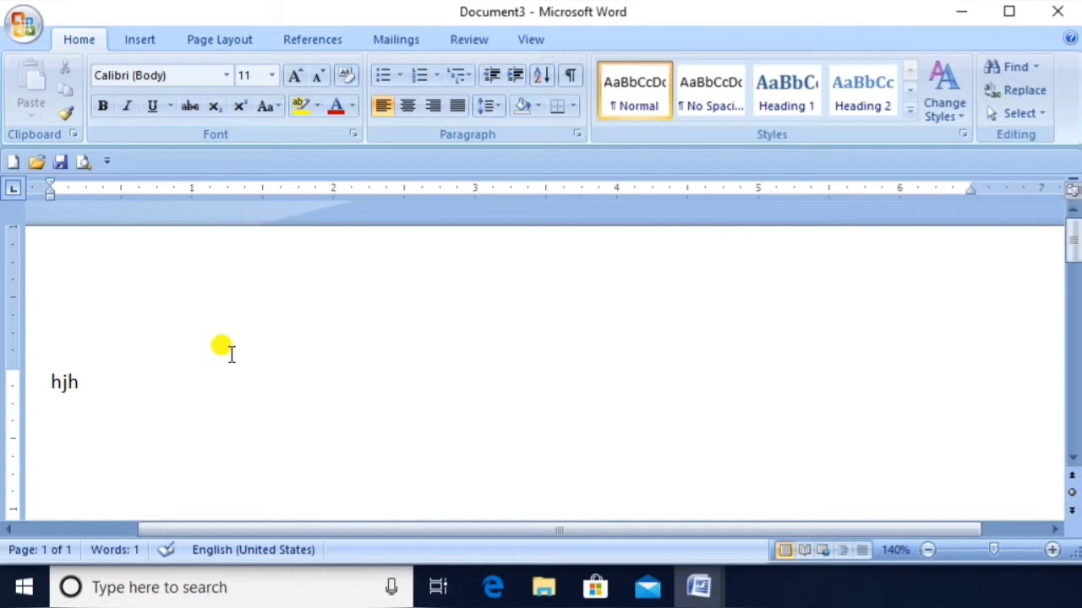
pyautogui.press('BackSpace')
pyautogui.press('BackSpace')
pyautogui.press('BackSpace')
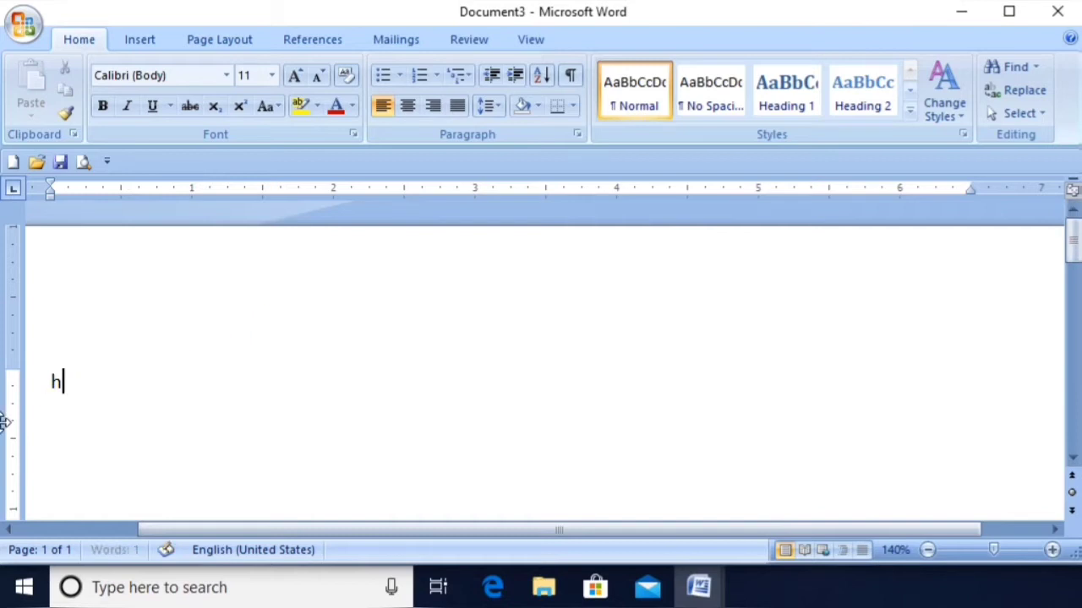
pyautogui.write('=')
pyautogui.press('BackSpace')
pyautogui.write(')')
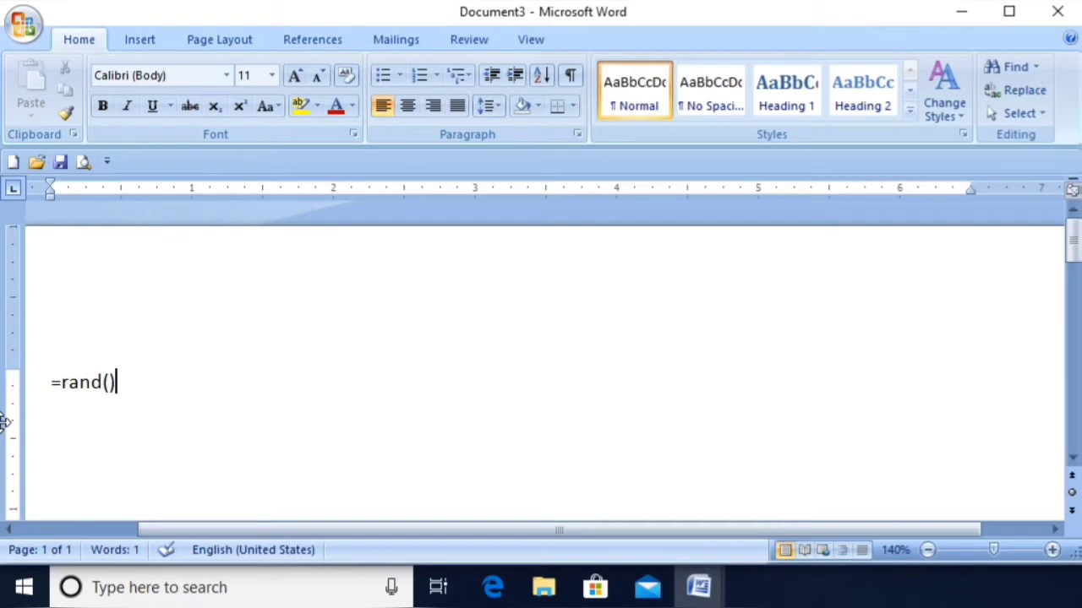
pyautogui.press('Return')
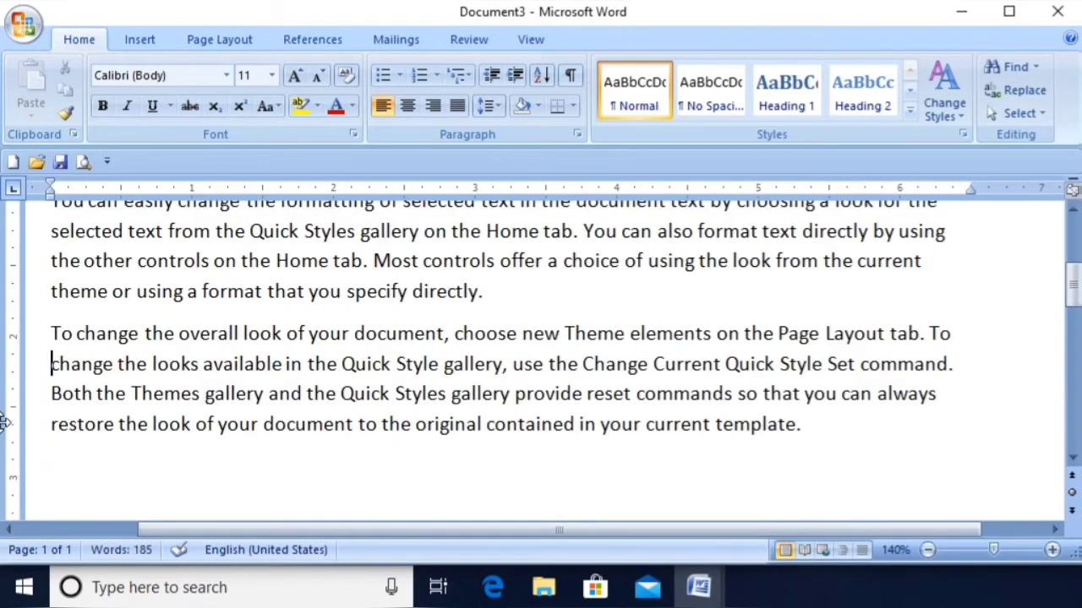
# - Place the cursor at the start of the first sample paragraph and bring the page's upper part into view
pyautogui.press('Up')
pyautogui.press('Up')
pyautogui.press('Up')
pyautogui.press('Up')
pyautogui.press('Up')
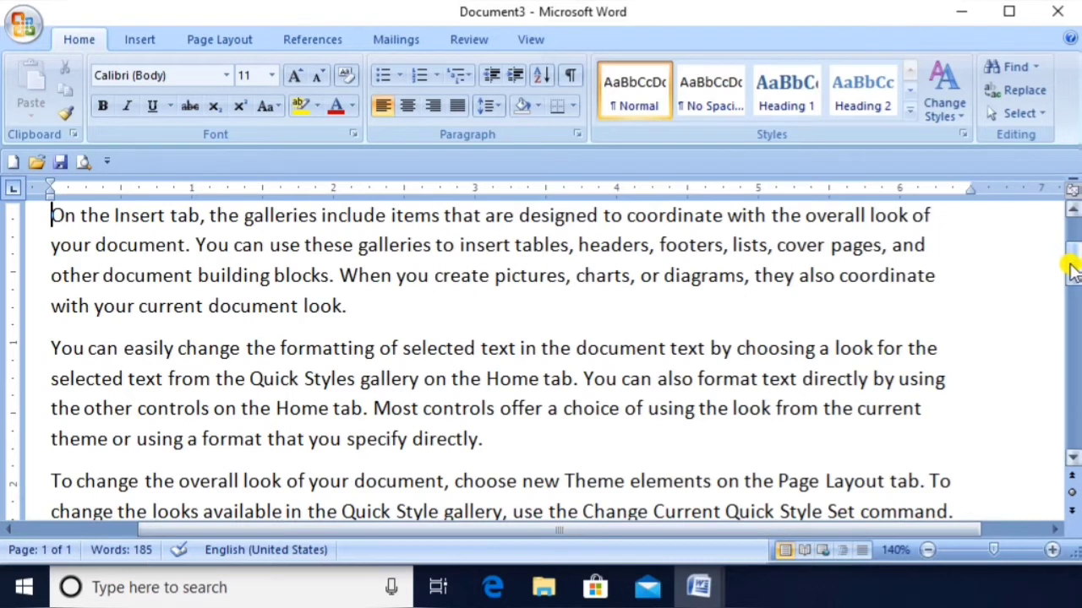
pyautogui.moveTo(1070, 268); pyautogui.dragTo(1055, 234)
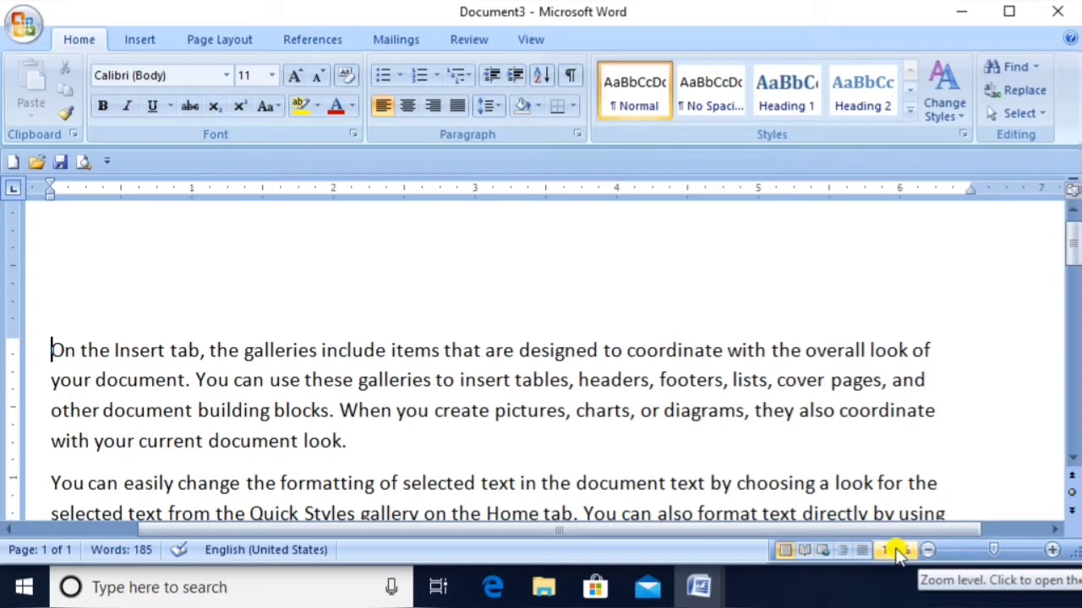
# - Try document zoom levels of 71%, 132% and 228%, and settle on 96%
pyautogui.click(974, 553)
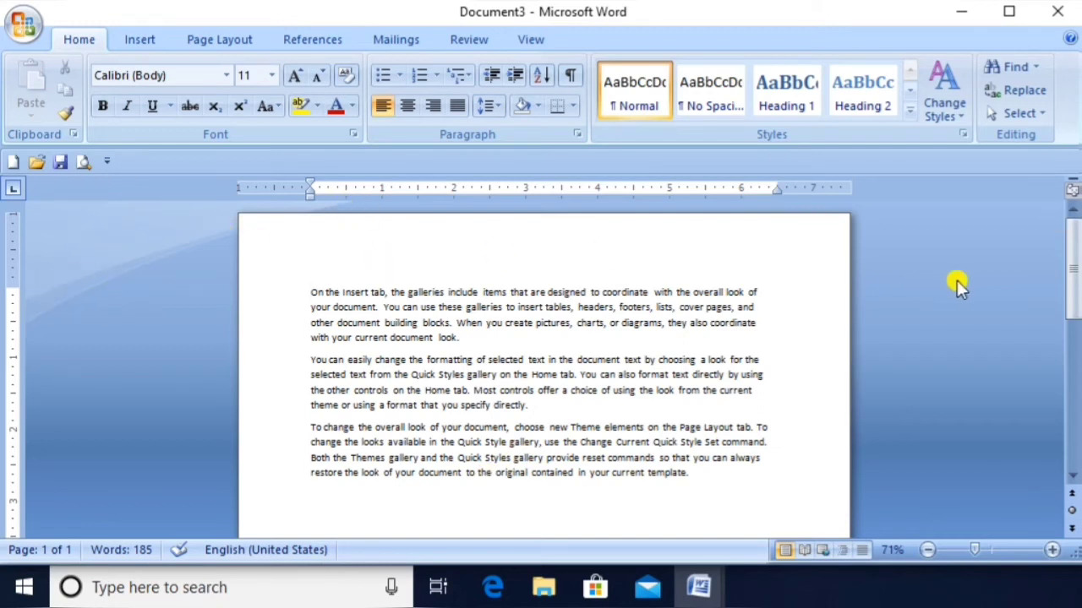
pyautogui.click(995, 550)
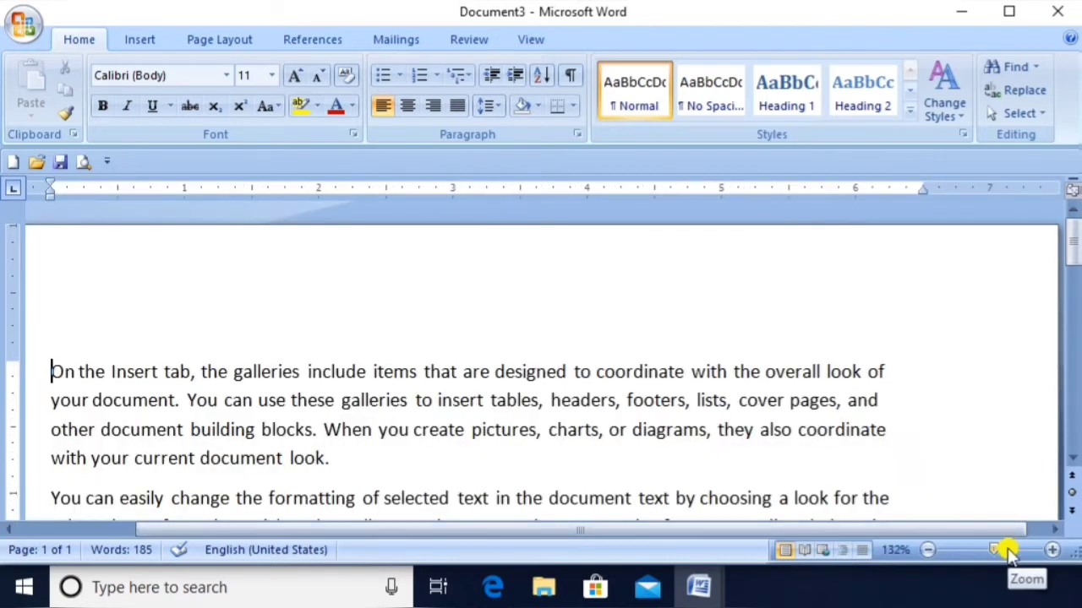
pyautogui.click(1010, 550)
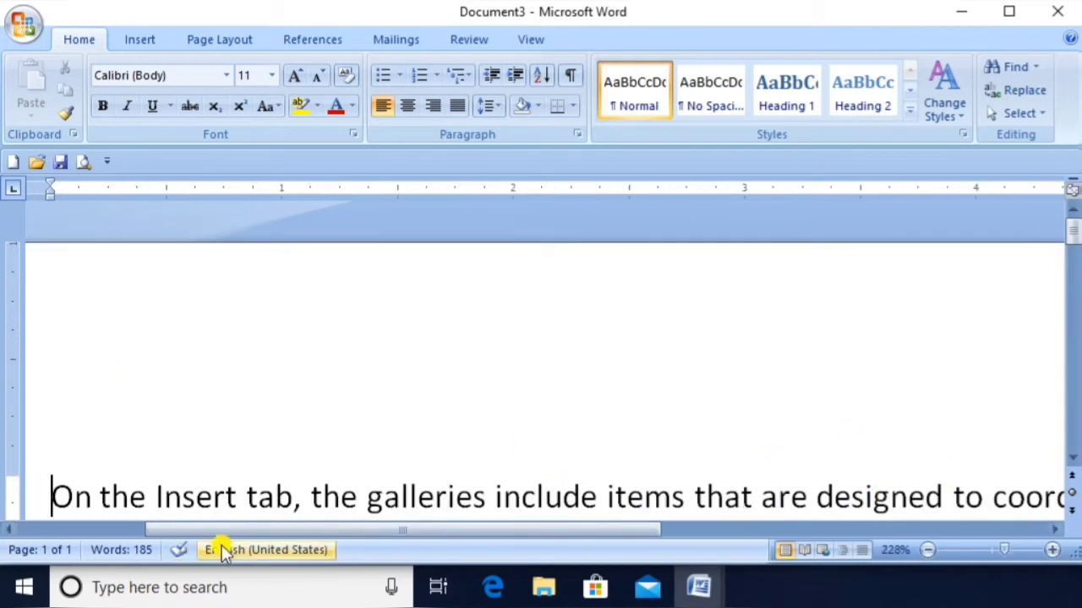
pyautogui.moveTo(226, 533); pyautogui.dragTo(20, 549)
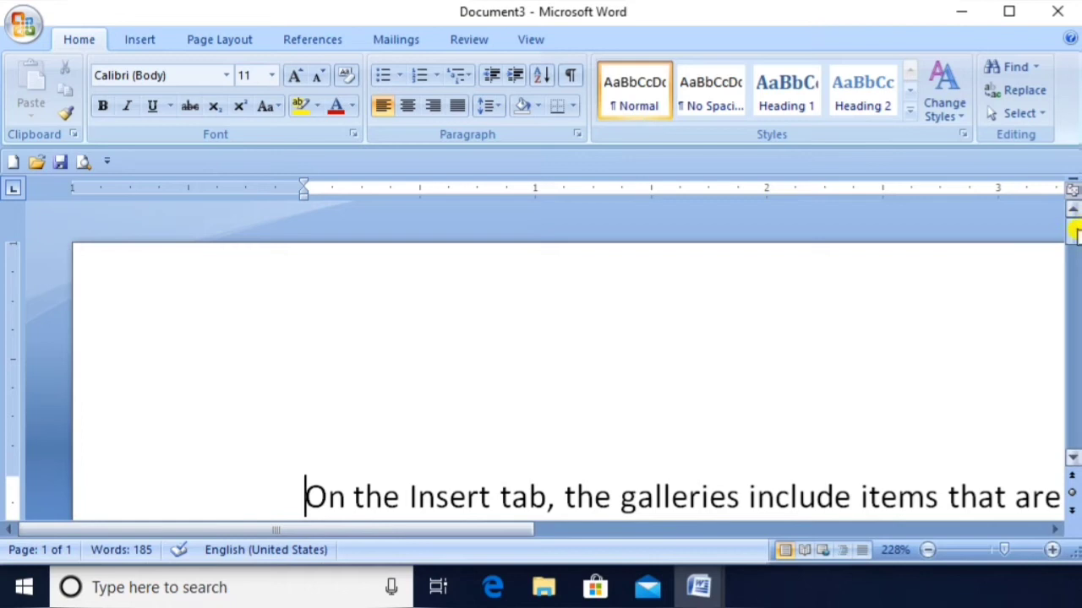
pyautogui.moveTo(1074, 236)
pyautogui.mouseDown()
pyautogui.moveTo(1069, 278)
pyautogui.moveTo(1072, 228)
pyautogui.mouseUp()
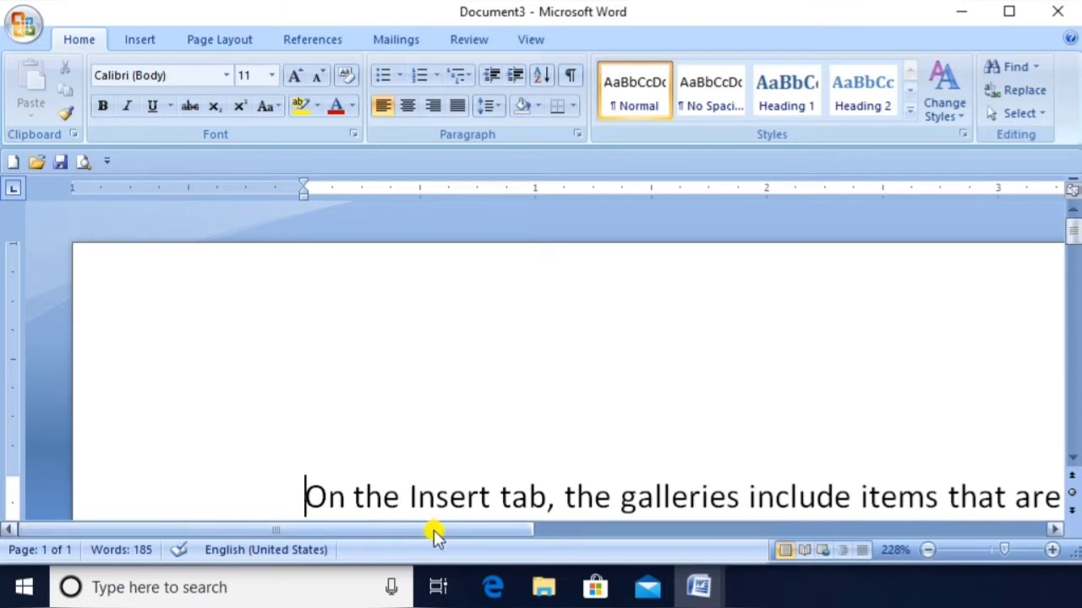
pyautogui.click(987, 550)
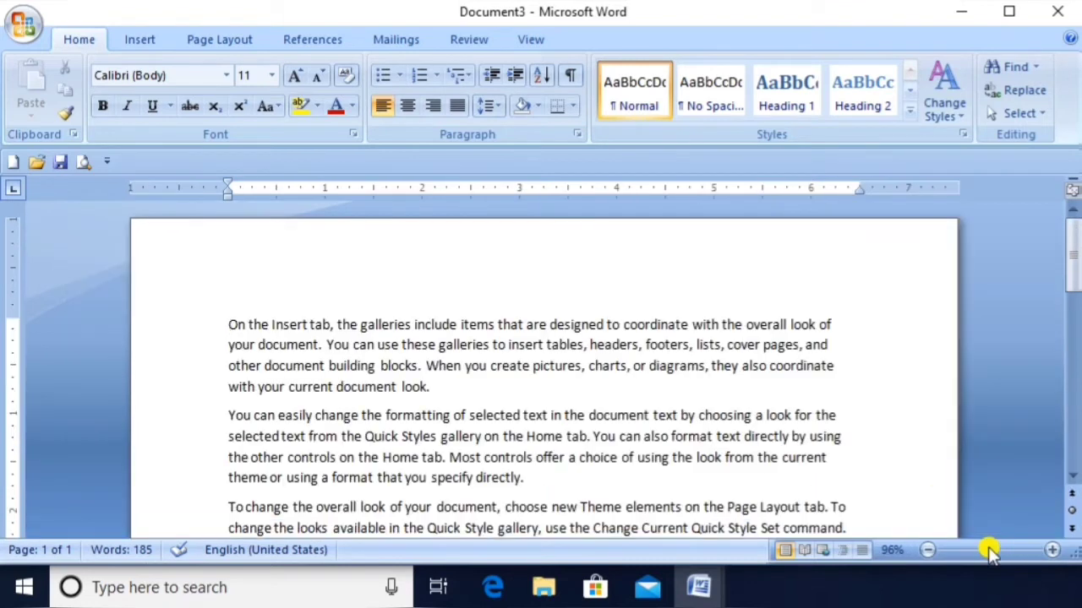
# - Preview the document in Full Screen Reading view and browse the available fonts without changing the font
pyautogui.click(808, 549)
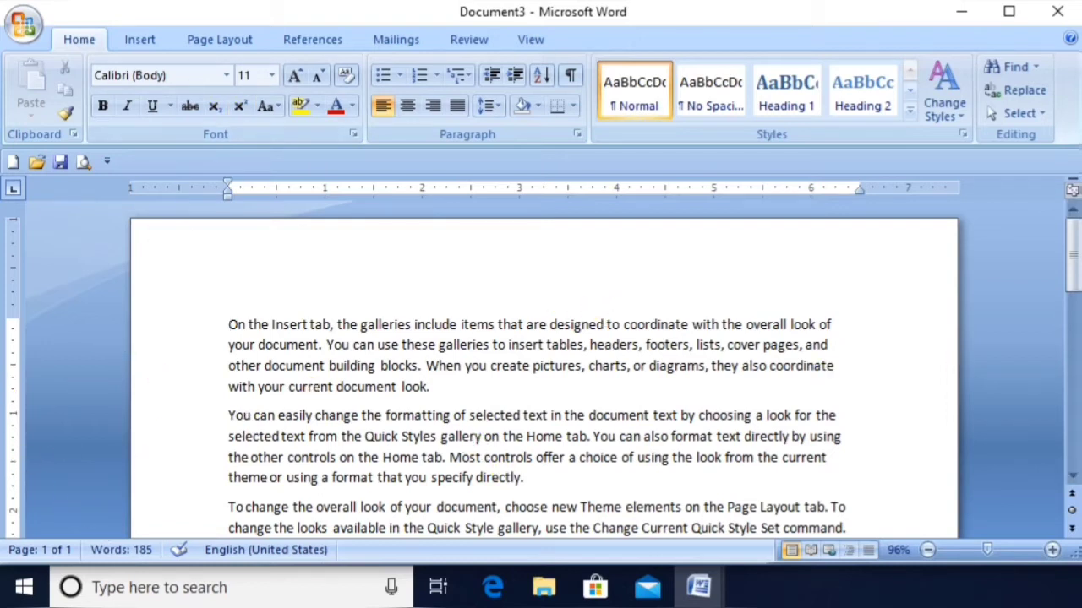
pyautogui.moveTo(1072, 267); pyautogui.dragTo(1075, 235)
pyautogui.click(225, 75)
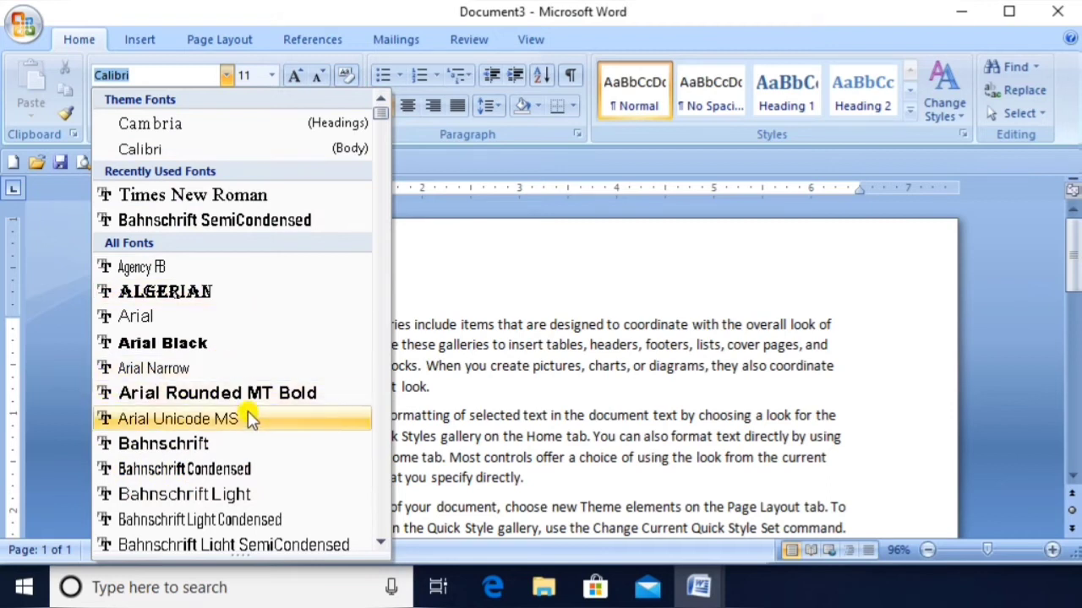
pyautogui.click(420, 353)
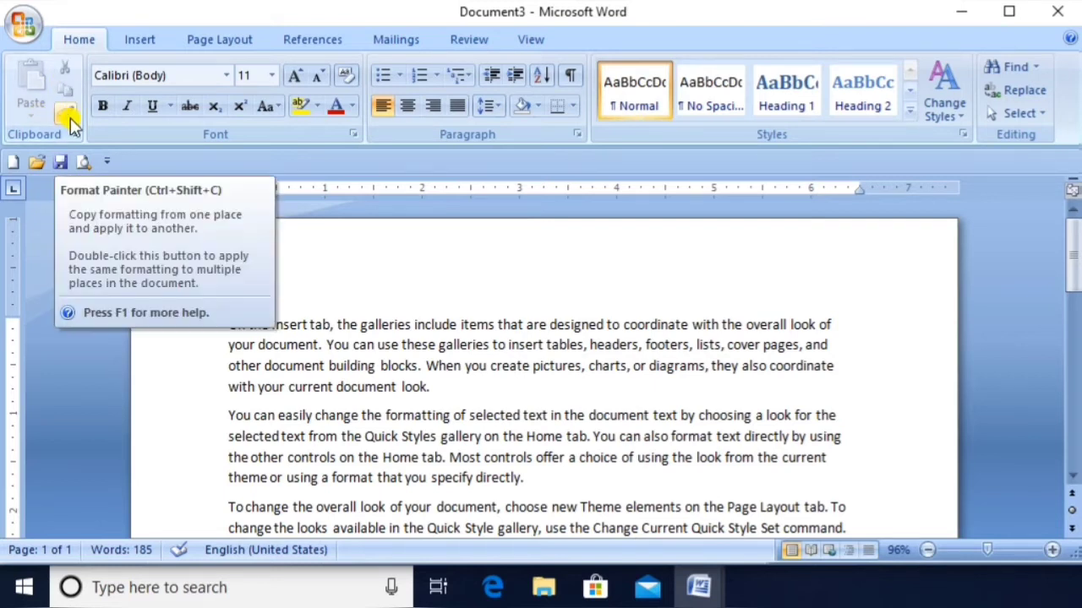
# - Select the opening sentence and the entire document text in turn, clearing each selection
pyautogui.keyDown('ctrl'); pyautogui.click(225, 325); pyautogui.keyUp('ctrl')
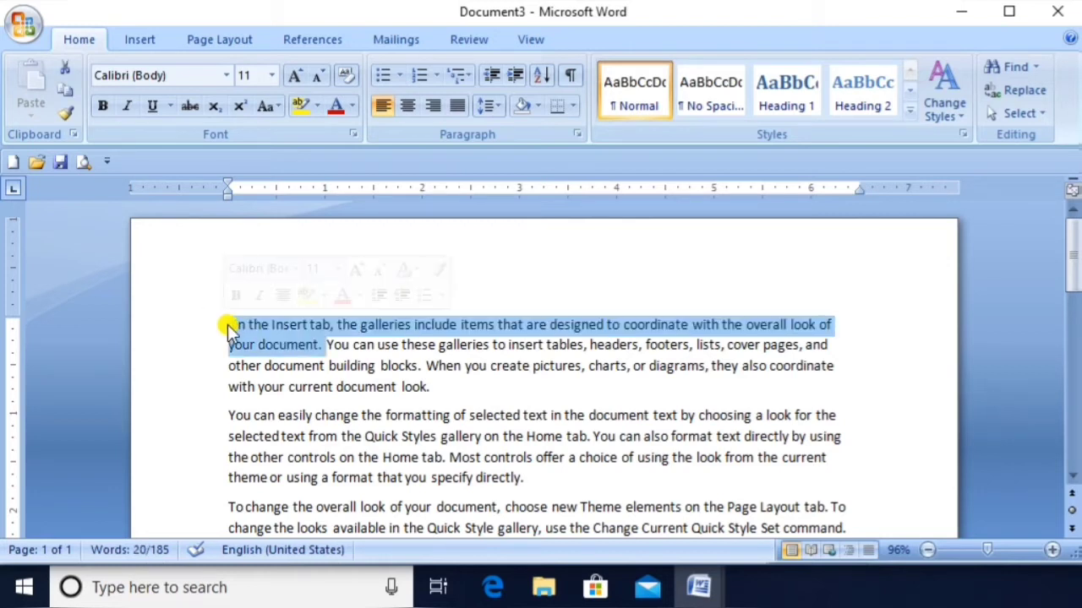
pyautogui.click(310, 420)
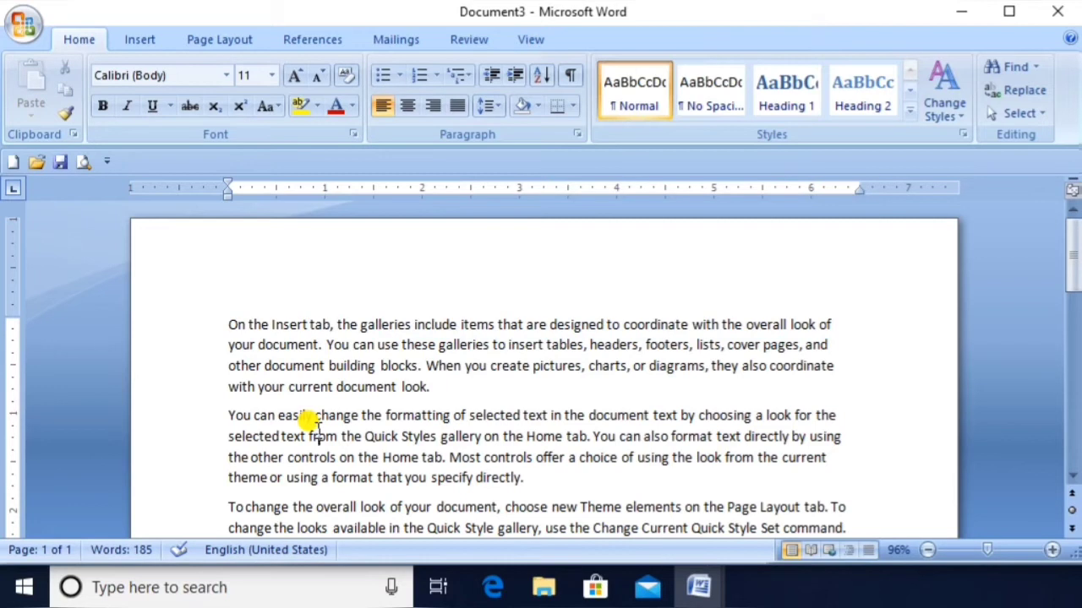
pyautogui.hotkey('ctrl', 'a')
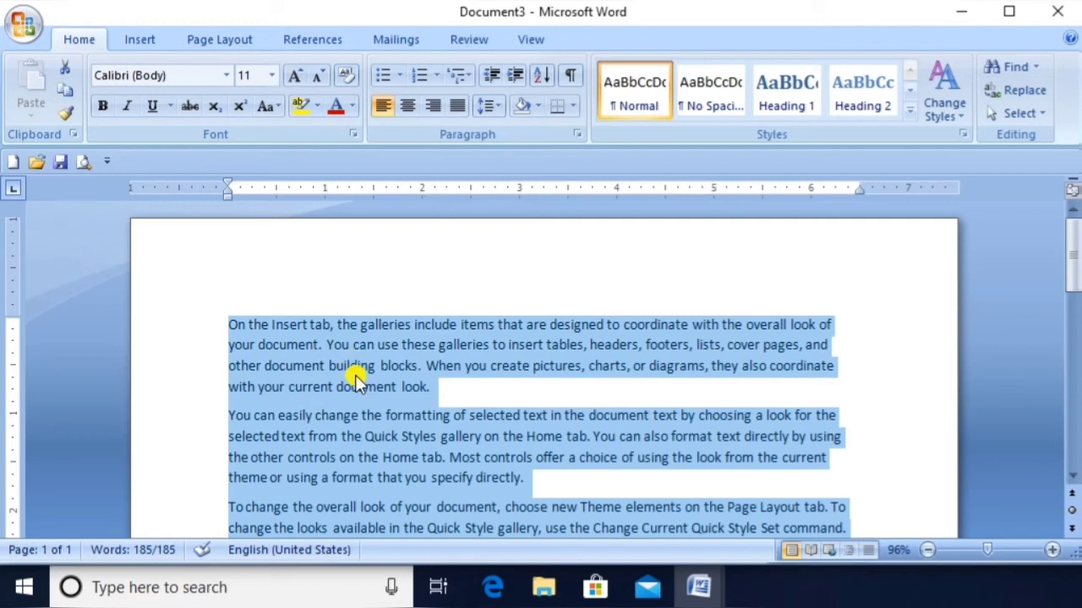
pyautogui.click(257, 386)
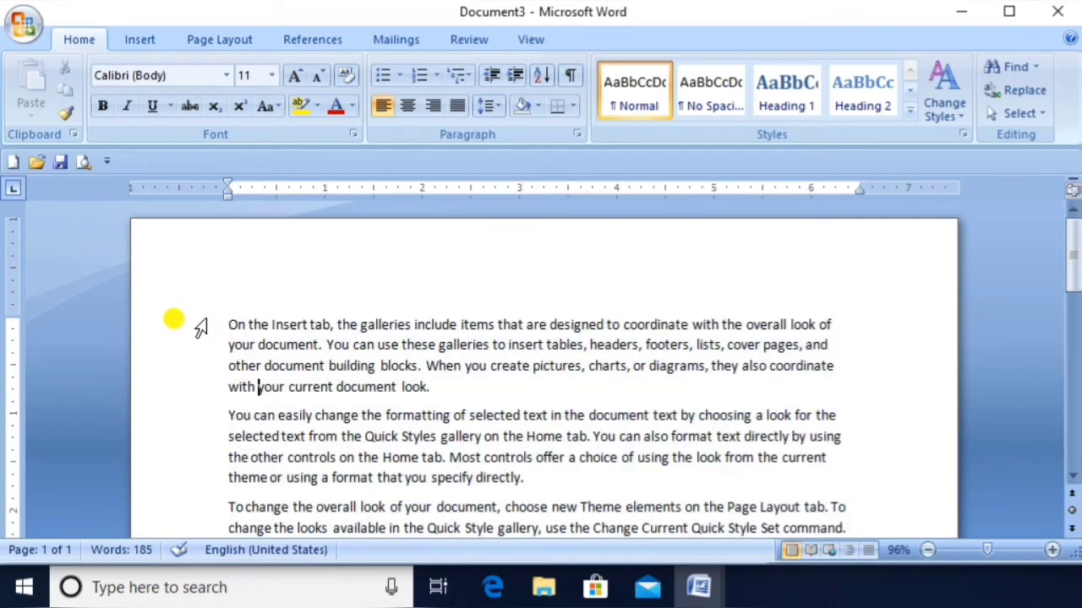
# - Select each of the four lines of the first paragraph one after another, ending with its last line
pyautogui.click(201, 325)
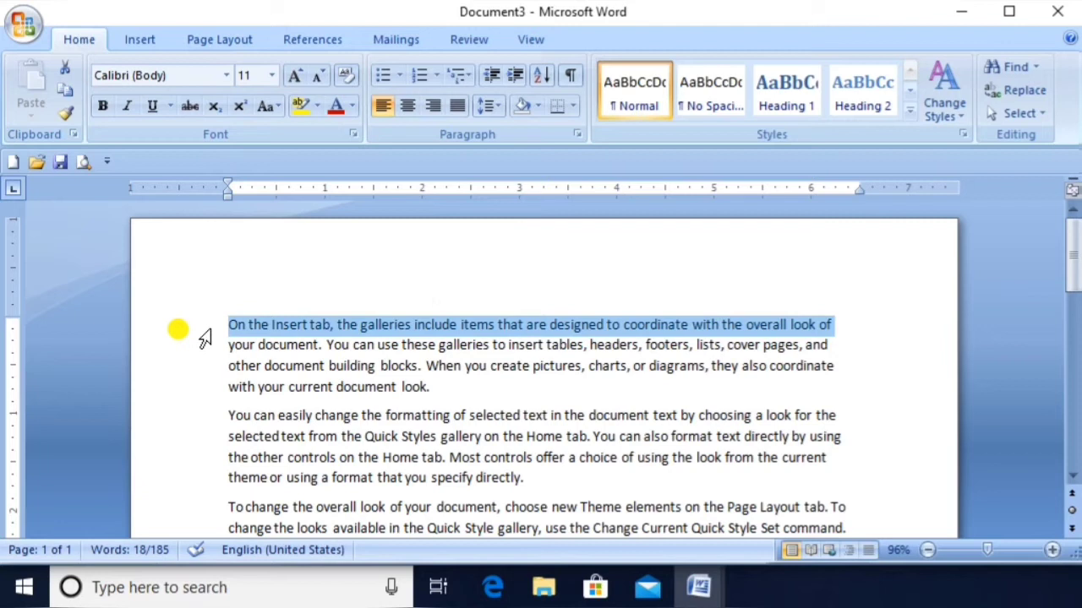
pyautogui.click(204, 353)
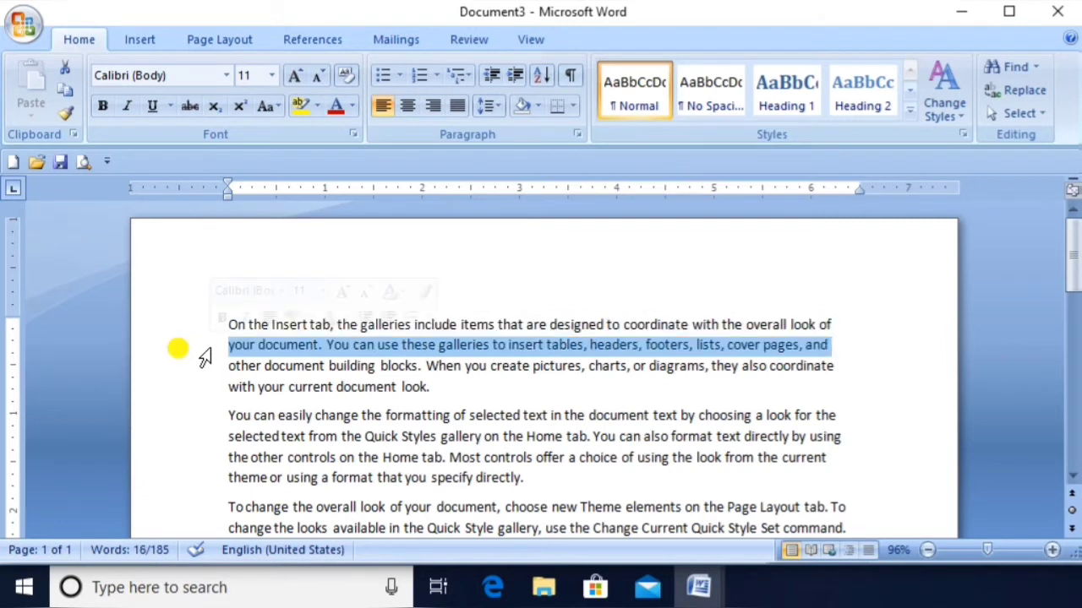
pyautogui.click(204, 373)
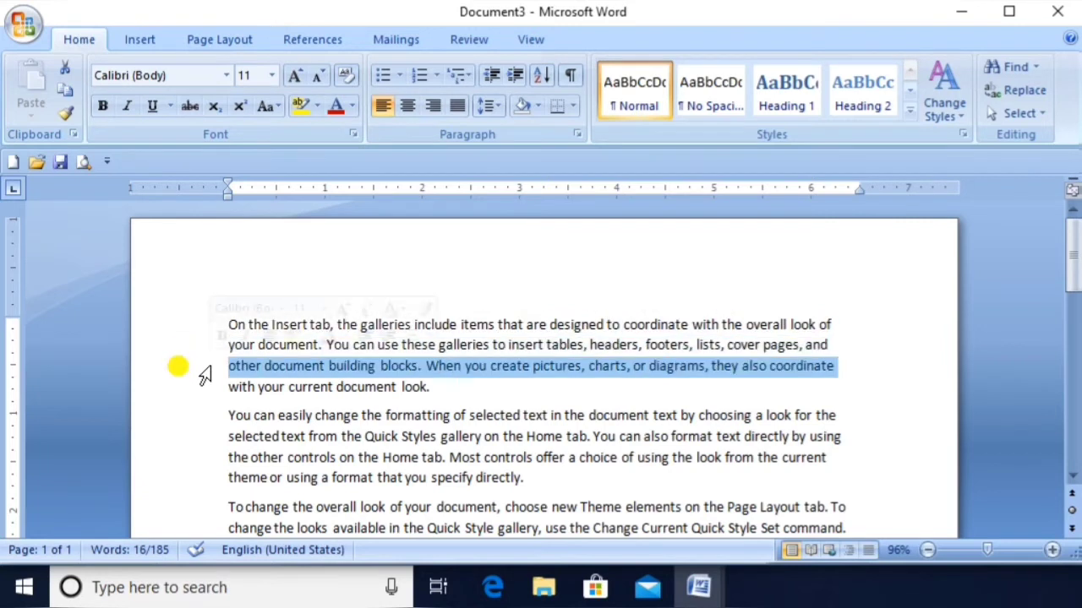
pyautogui.click(204, 387)
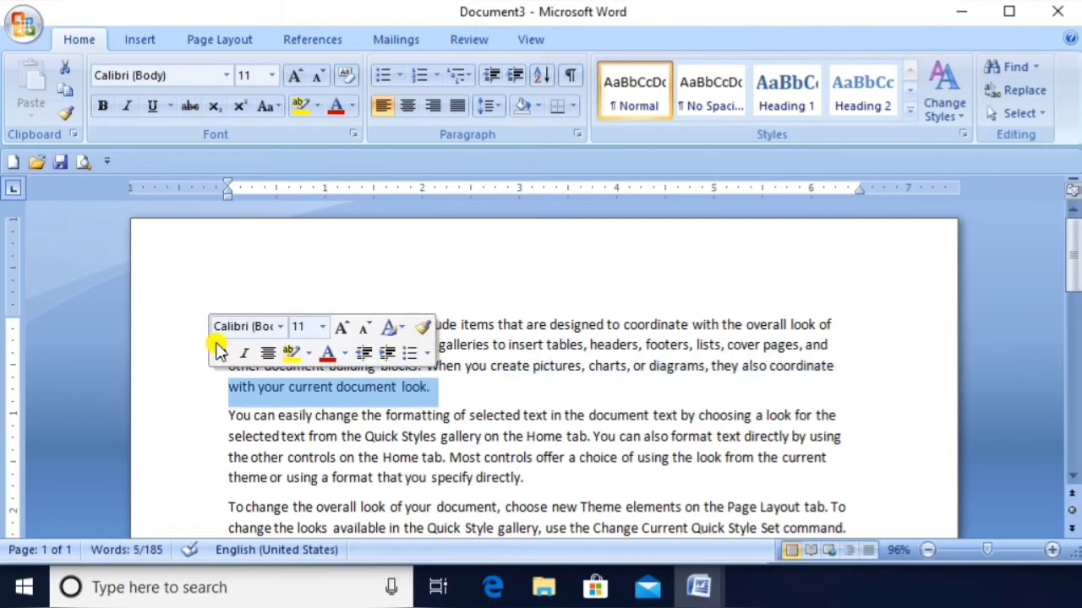
# - Select the opening words "On the Insert tab" of the first paragraph, then clear the selection
pyautogui.click(550, 326)
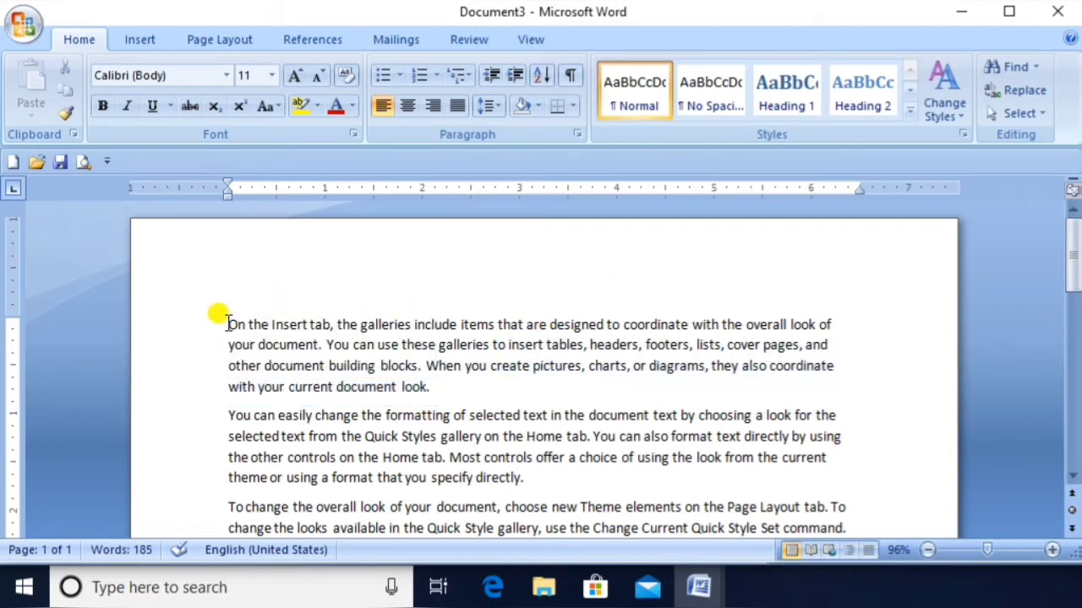
pyautogui.moveTo(228, 324); pyautogui.dragTo(369, 323)
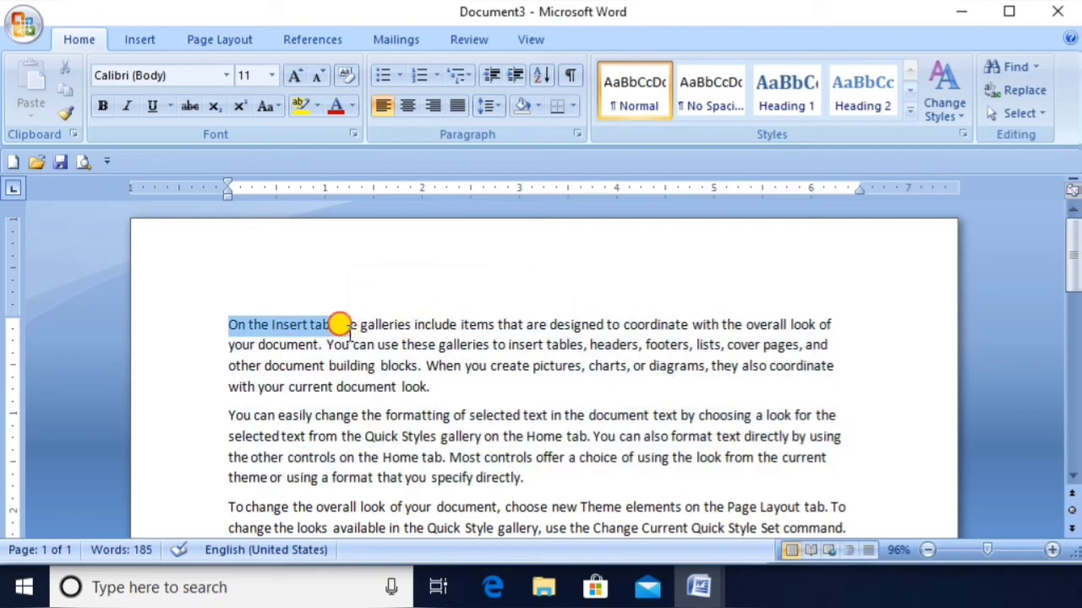
pyautogui.moveTo(246, 330); pyautogui.dragTo(234, 321)
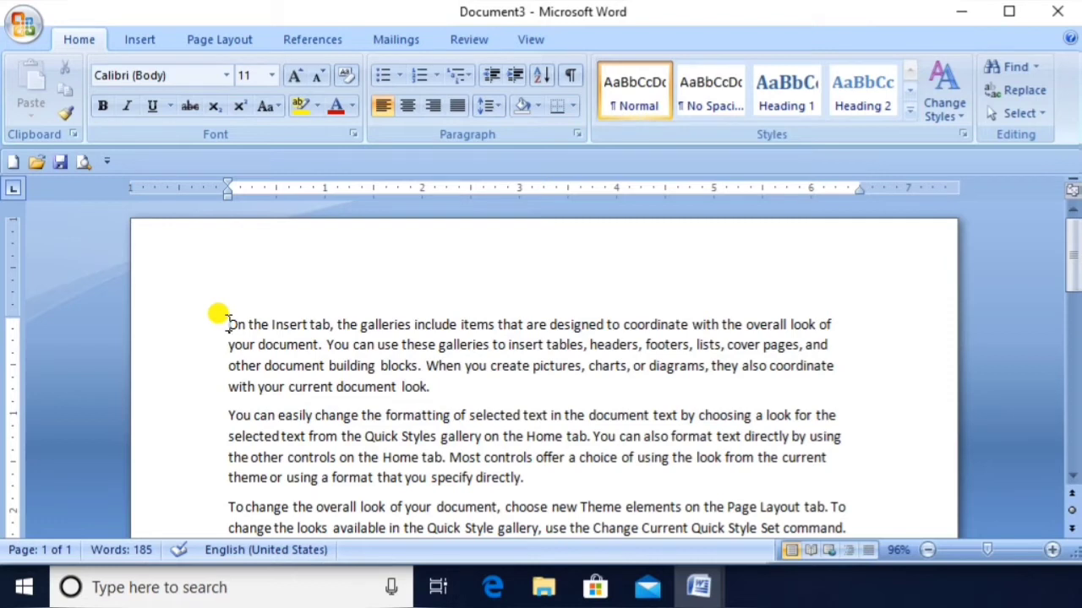
# - Select the first line from its start to its end, then from its end back to its start, clearing each selection
pyautogui.hotkey('shift', 'End')
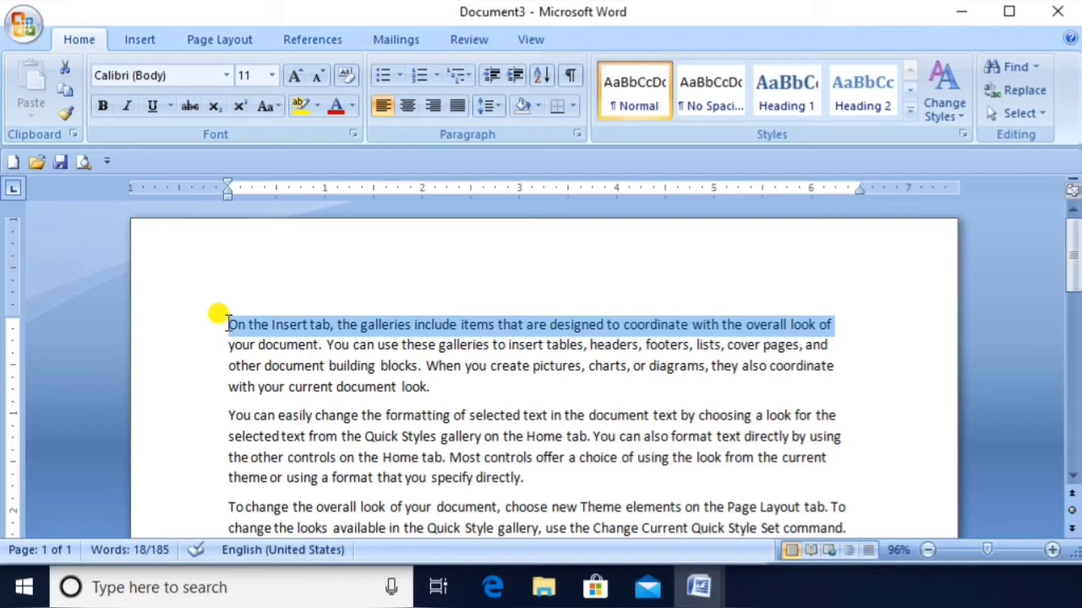
pyautogui.click(828, 326)
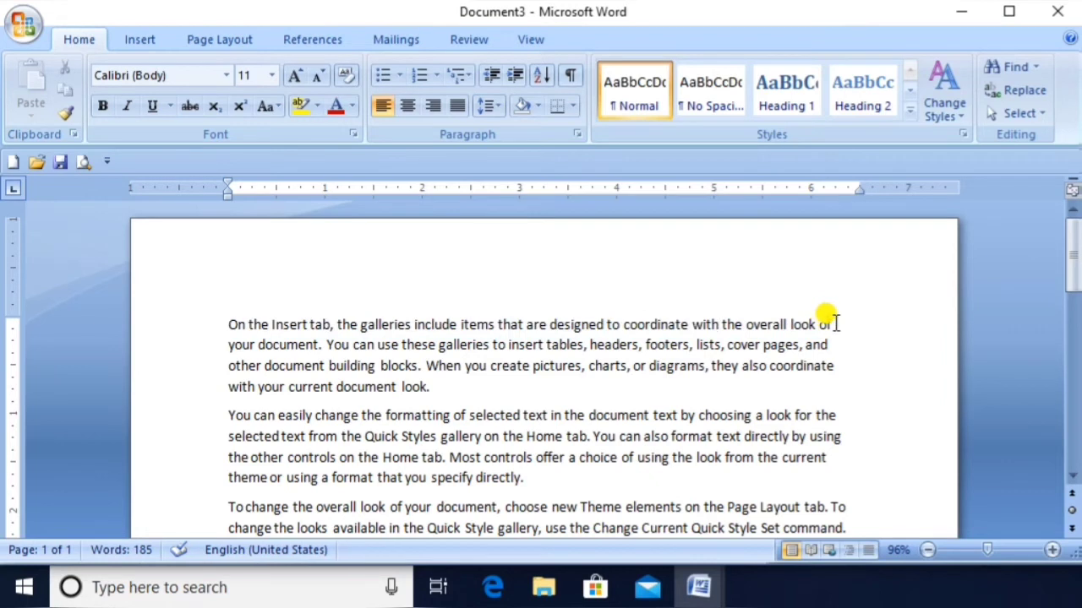
pyautogui.hotkey('shift', 'Home')
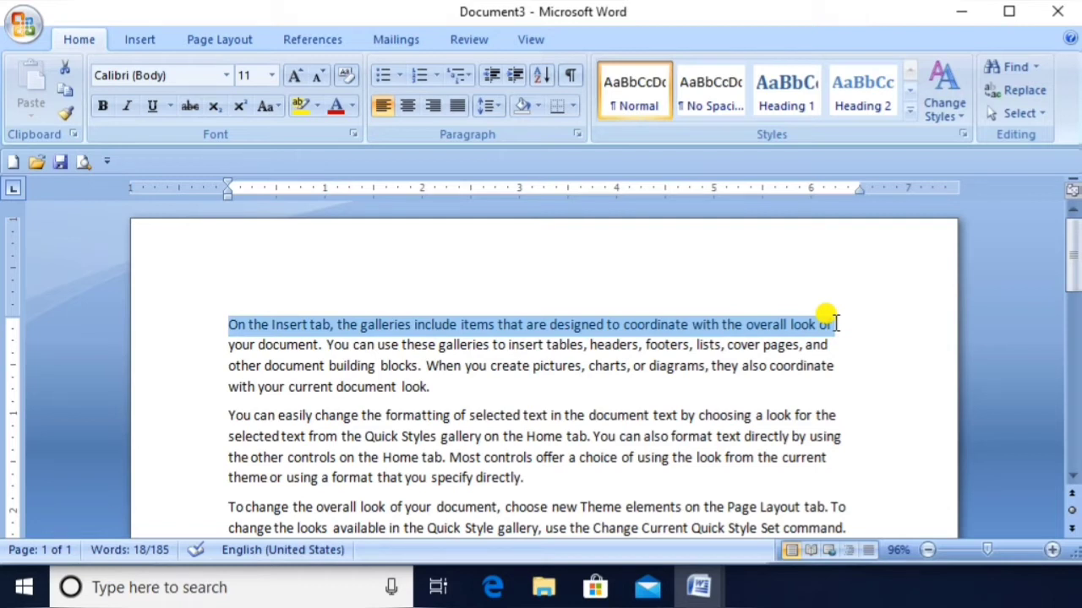
pyautogui.press('Right')
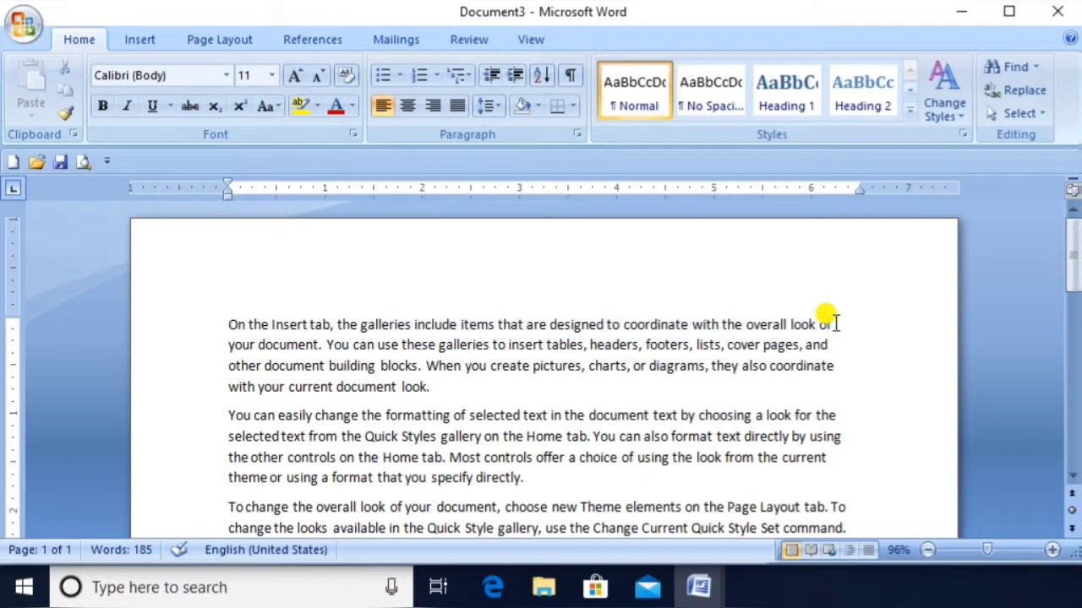
# - Extend a selection line by line from the second line through the end of the third paragraph, then clear it
pyautogui.hotkey('shift', 'Down')
pyautogui.hotkey('shift', 'Down')
pyautogui.hotkey('shift', 'Down')
pyautogui.hotkey('shift', 'Down')
pyautogui.hotkey('shift', 'Down')
pyautogui.hotkey('shift', 'Down')
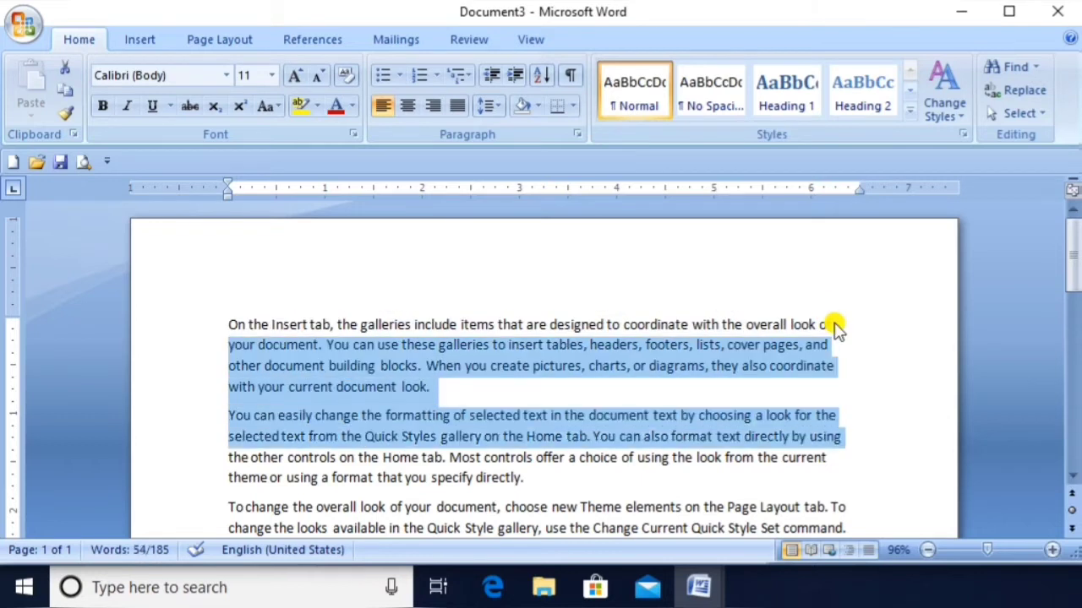
pyautogui.hotkey('shift', 'Down')
pyautogui.hotkey('shift', 'Down')
pyautogui.hotkey('shift', 'Down')
pyautogui.hotkey('shift', 'Down')
pyautogui.hotkey('shift', 'Down')
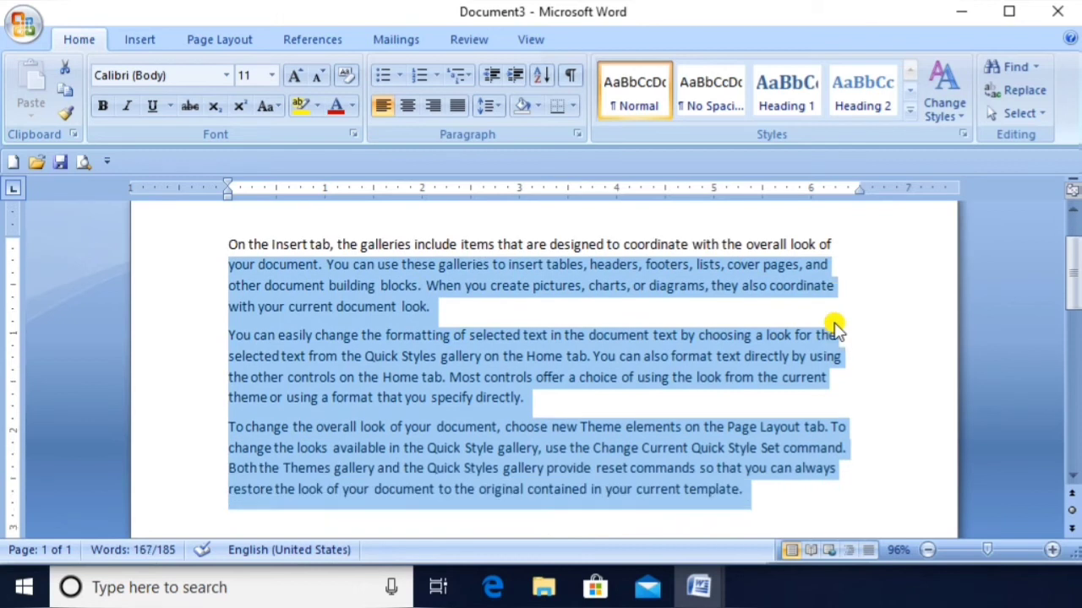
pyautogui.press('Right')
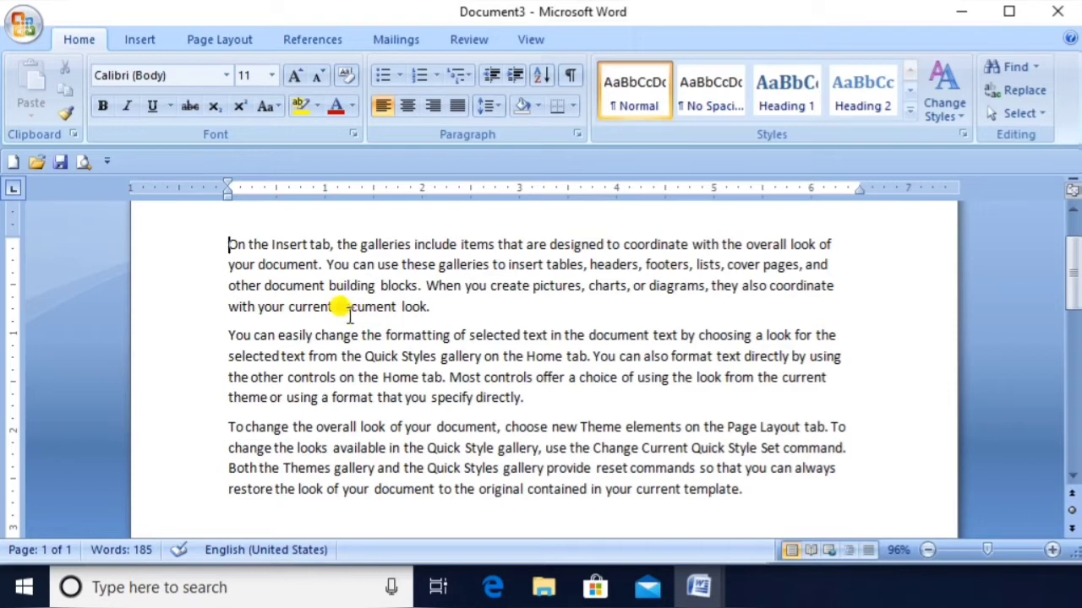
# - Select "On the Insert tab," one character at a time, then select the word "galleries" in the first line and clear the selection
pyautogui.hotkey('shift', 'Right')
pyautogui.hotkey('shift', 'Right')
pyautogui.hotkey('shift', 'Right')
pyautogui.hotkey('shift', 'Right')
pyautogui.hotkey('shift', 'Right')
pyautogui.hotkey('shift', 'Right')
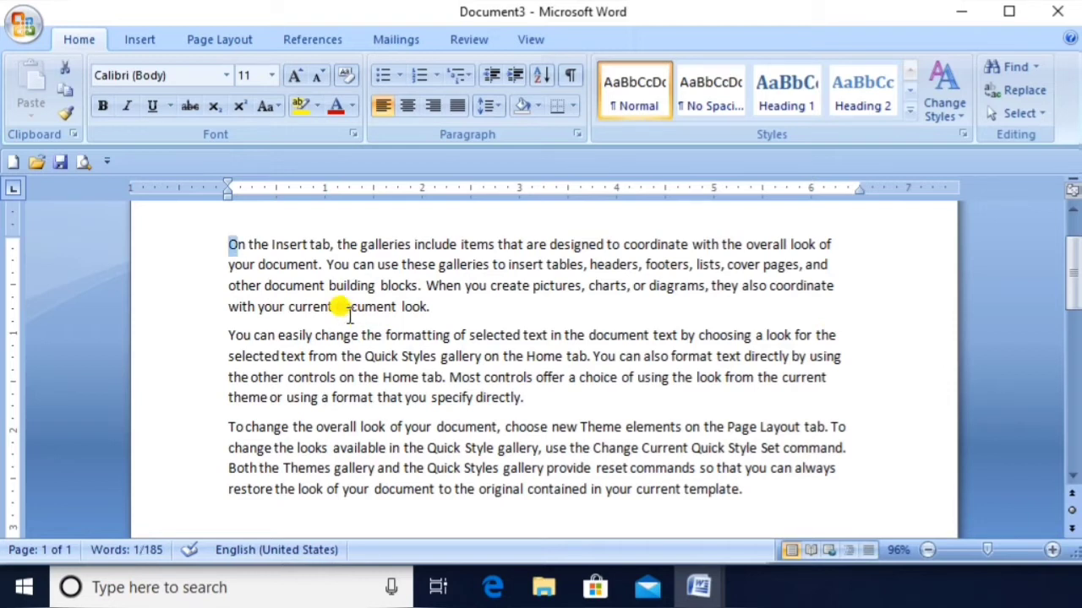
pyautogui.hotkey('shift', 'Right')
pyautogui.hotkey('shift', 'Right')
pyautogui.hotkey('shift', 'Right')
pyautogui.hotkey('shift', 'Right')
pyautogui.hotkey('shift', 'Right')
pyautogui.hotkey('shift', 'Right')
pyautogui.hotkey('shift', 'Right')
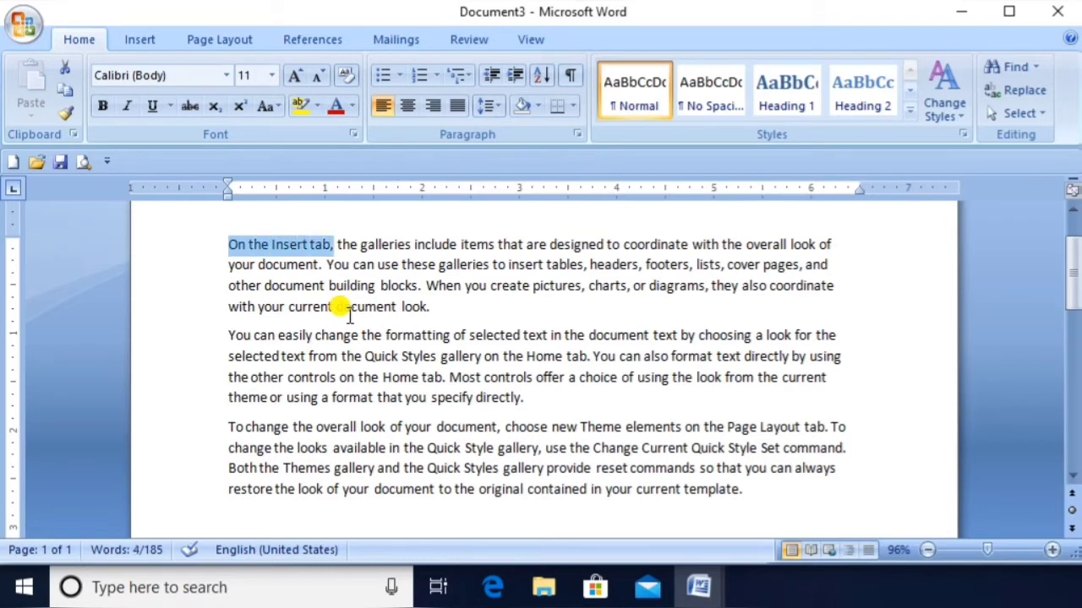
pyautogui.doubleClick(373, 240)
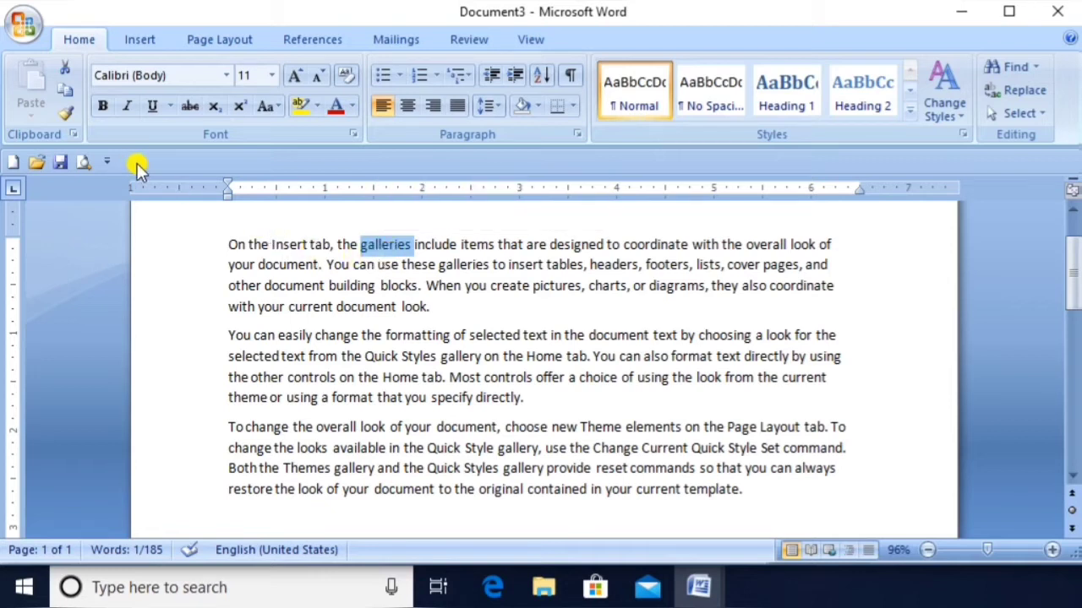
pyautogui.click(436, 307)
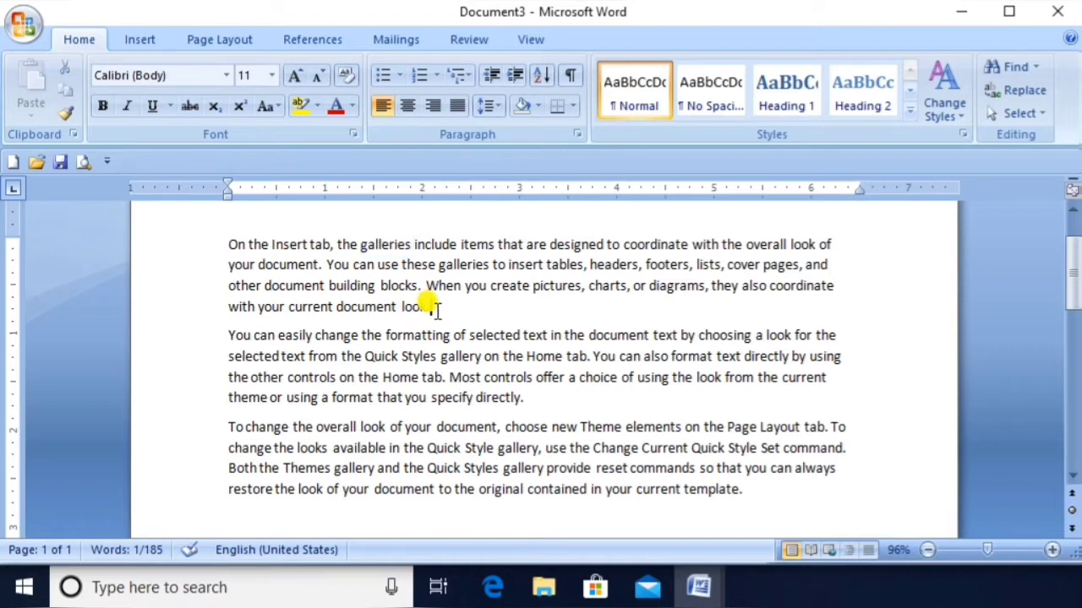
# - Set the font size of the entire document text to 20
pyautogui.hotkey('ctrl', 'a')
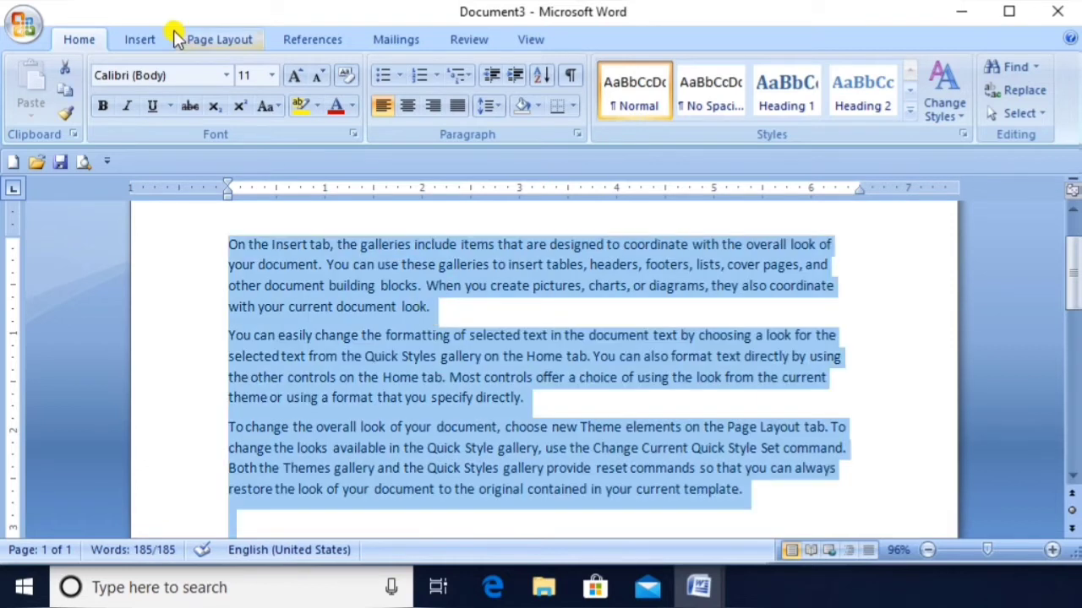
pyautogui.click(272, 76)
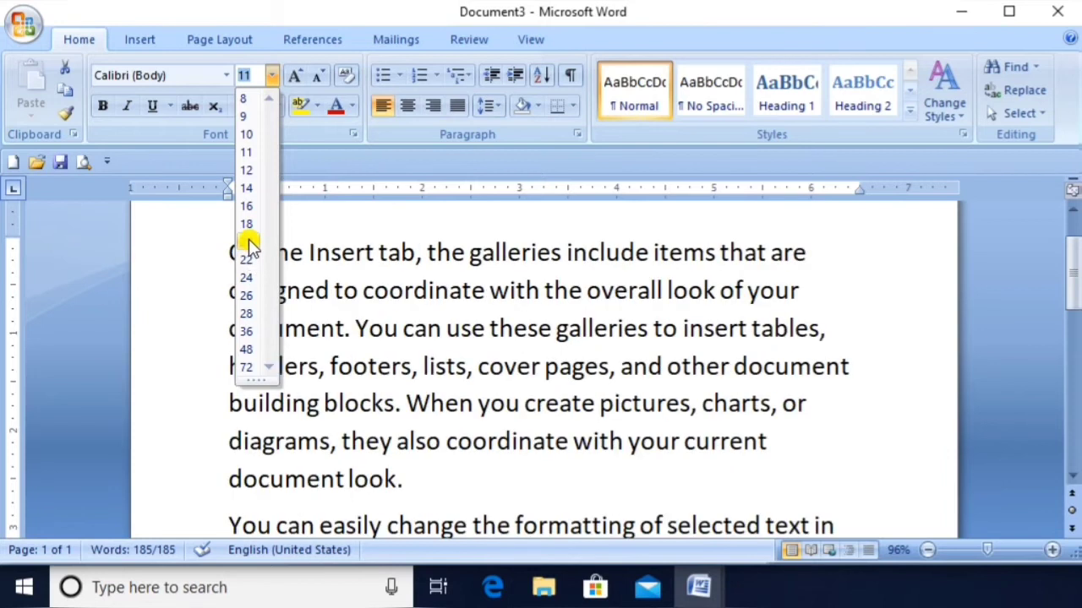
pyautogui.click(247, 242)
pyautogui.click(468, 362)
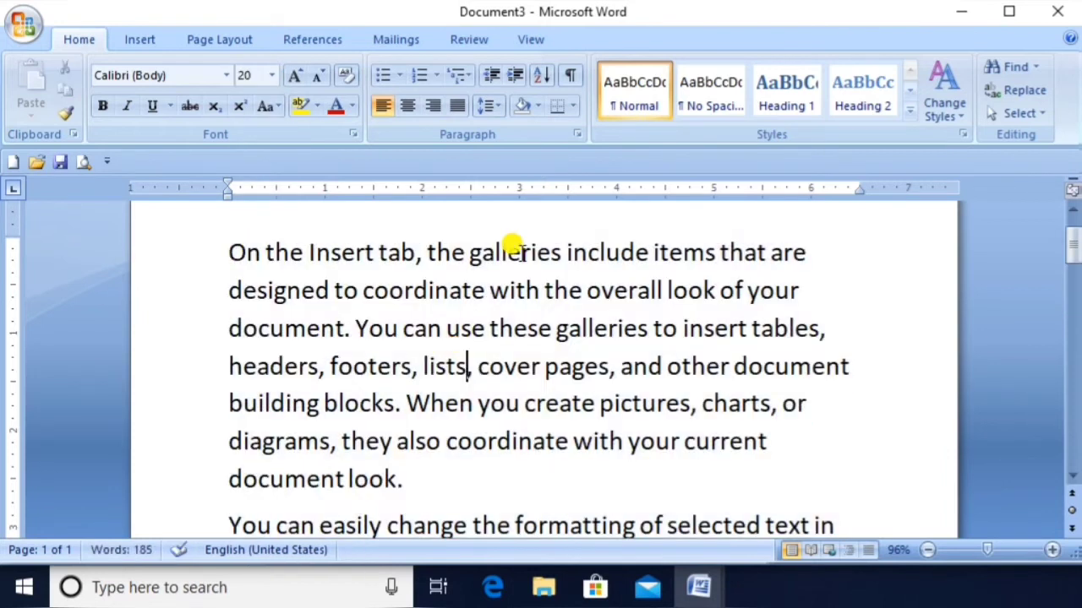
# - Copy the word "galleries" from the first line and paste it three times at the end of the first paragraph
pyautogui.doubleClick(517, 252)
pyautogui.hotkey('ctrl', 'c')
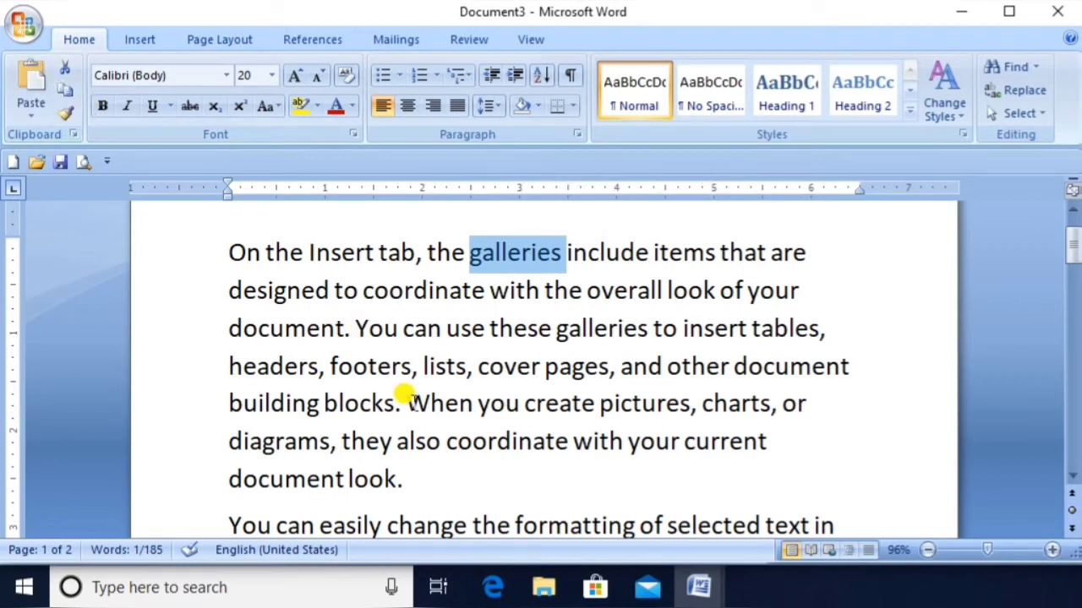
pyautogui.click(416, 476)
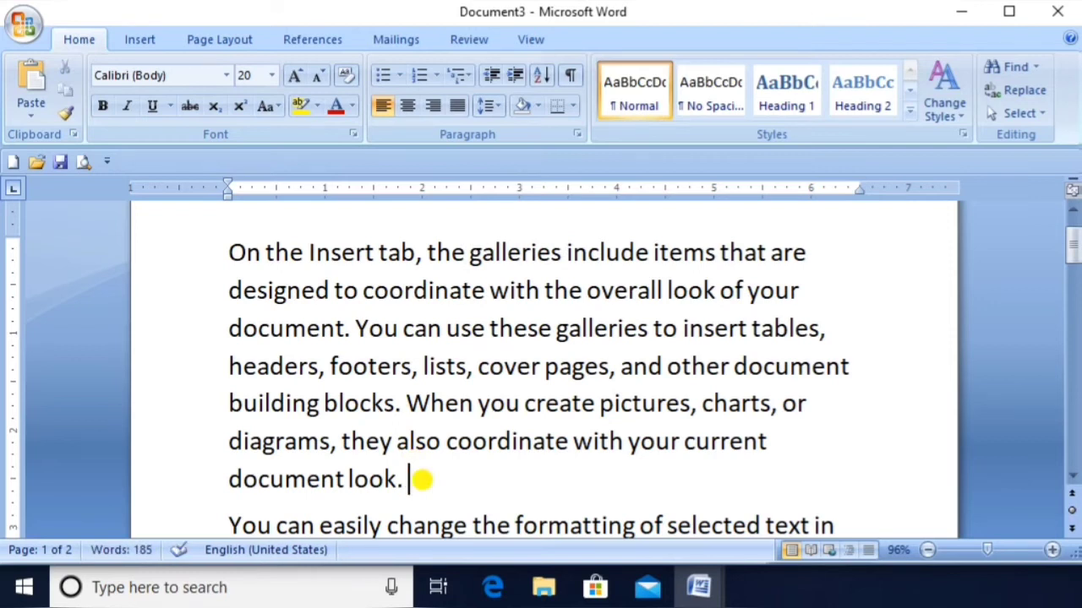
pyautogui.click(38, 75)
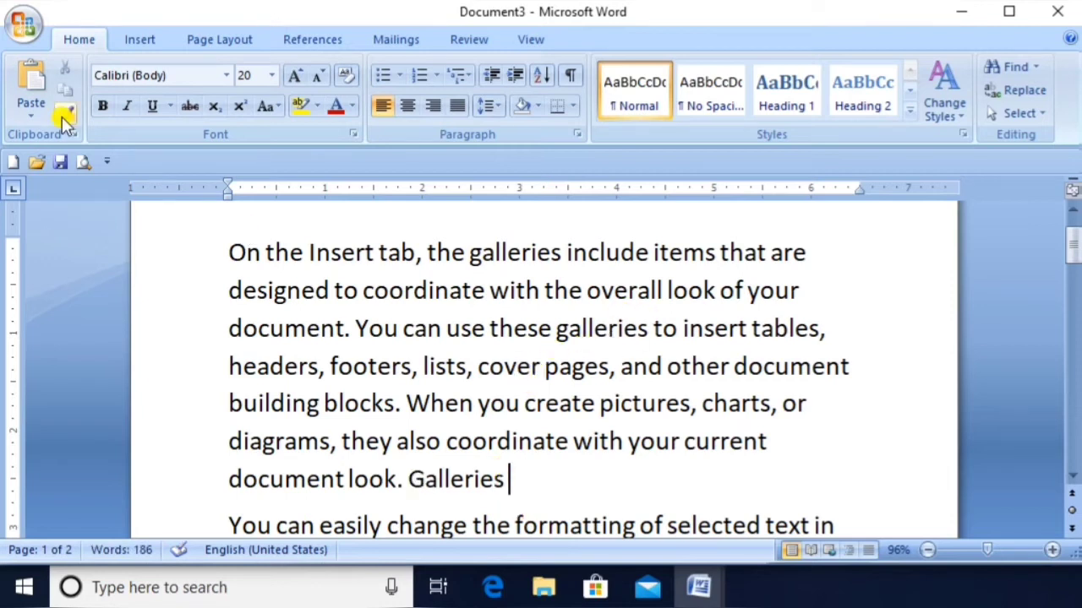
pyautogui.click(32, 85)
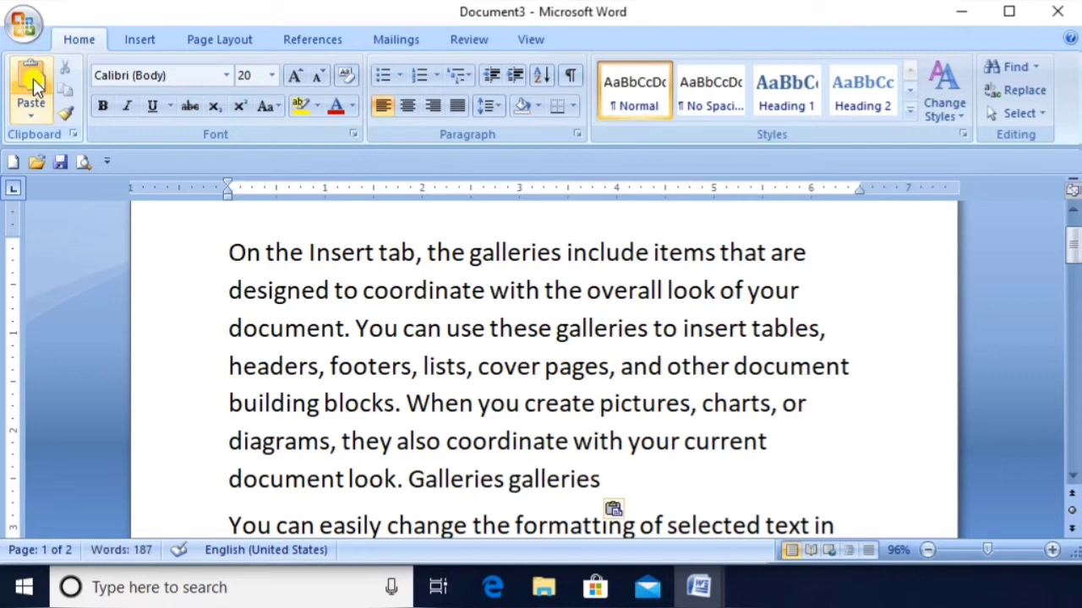
pyautogui.click(32, 85)
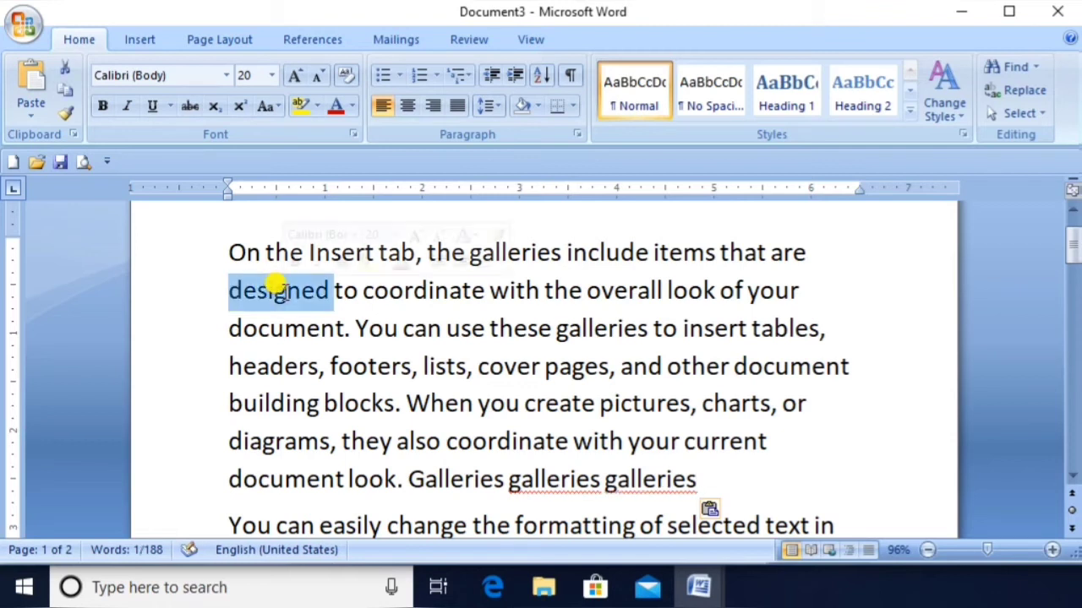
# - Cut the word "designed" from the first sentence and paste it three times at the end of the first paragraph
pyautogui.click(67, 63)
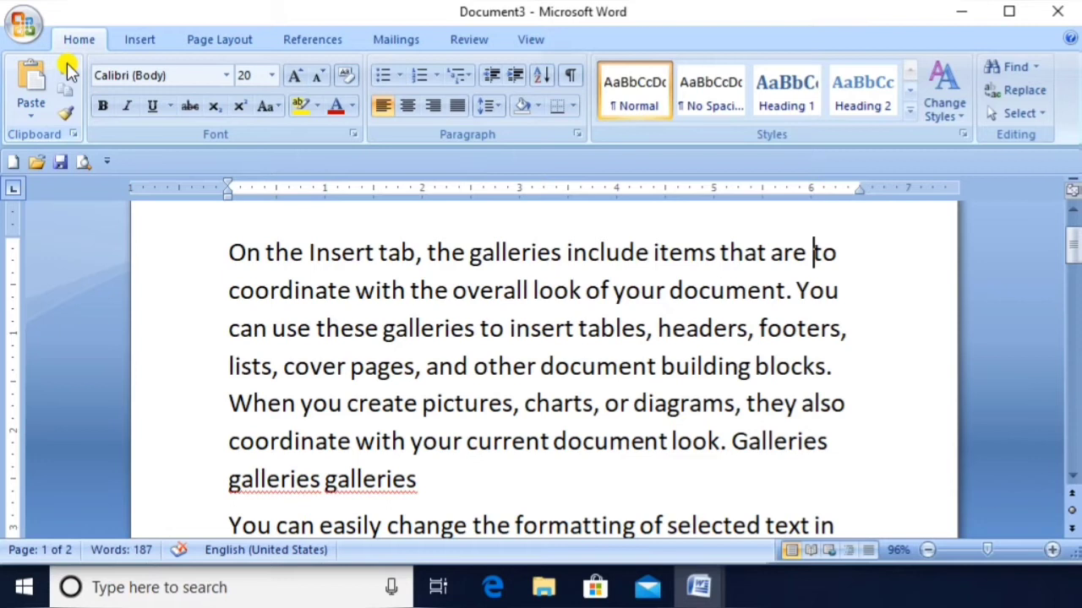
pyautogui.click(461, 480)
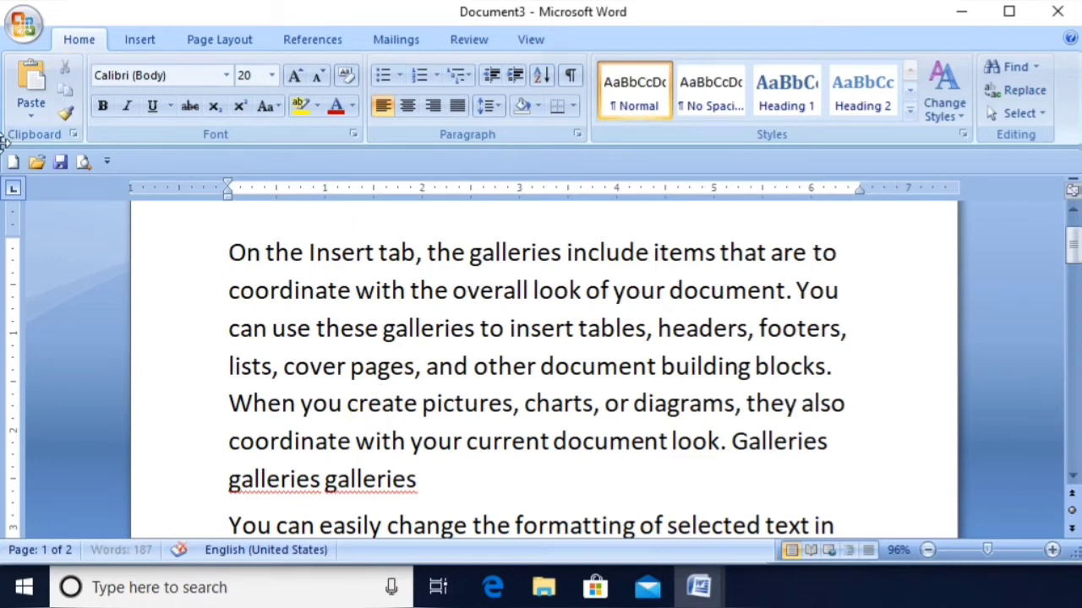
pyautogui.click(26, 85)
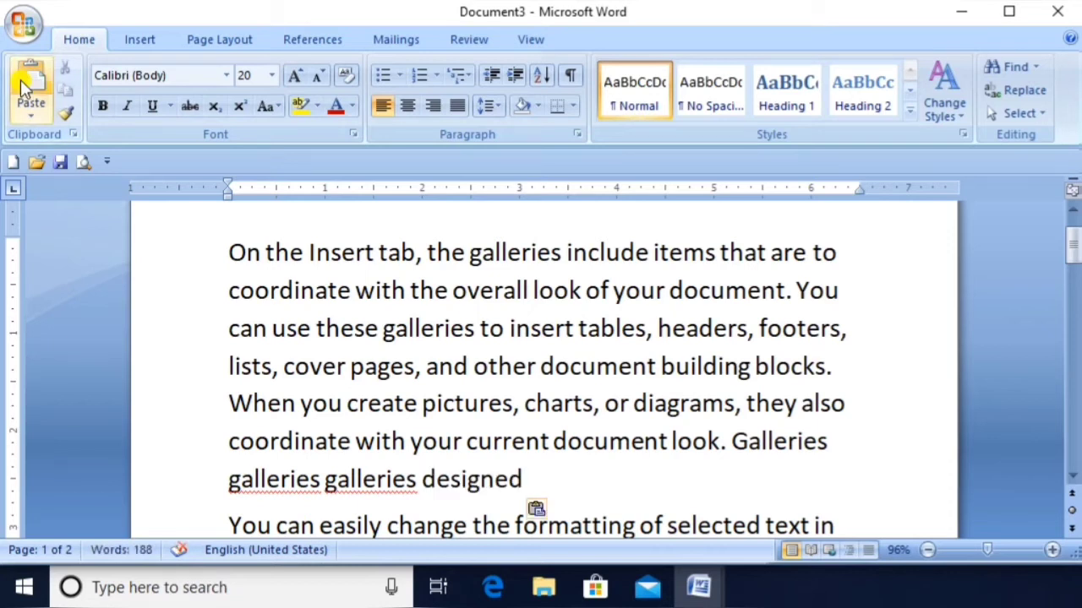
pyautogui.click(25, 84)
pyautogui.click(26, 84)
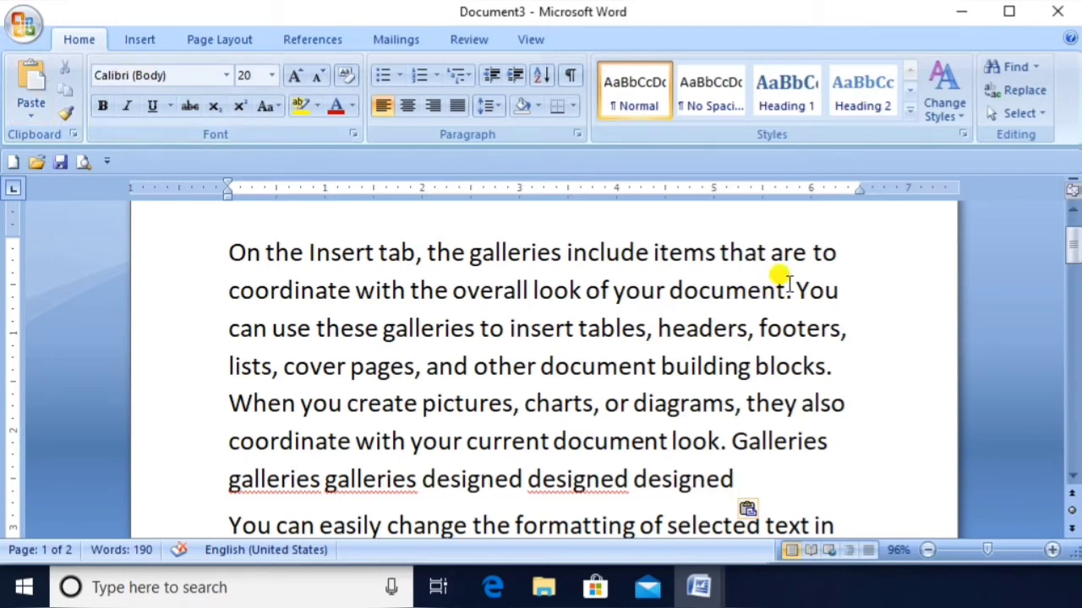
# - Delete the final letter of the last "designed" in the first paragraph and retype it
pyautogui.click(815, 254)
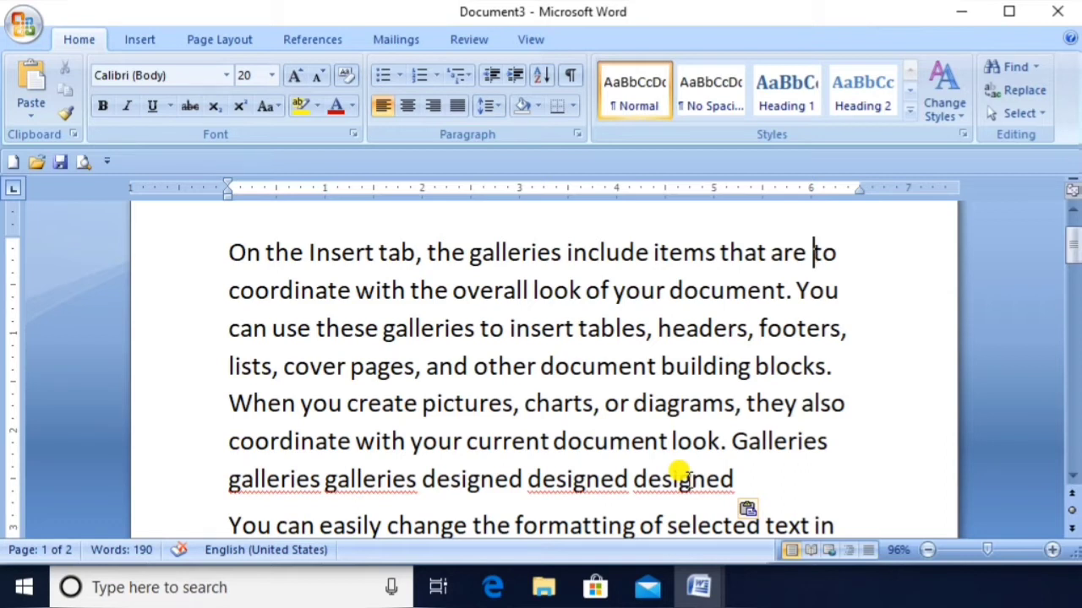
pyautogui.click(735, 480)
pyautogui.press('BackSpace')
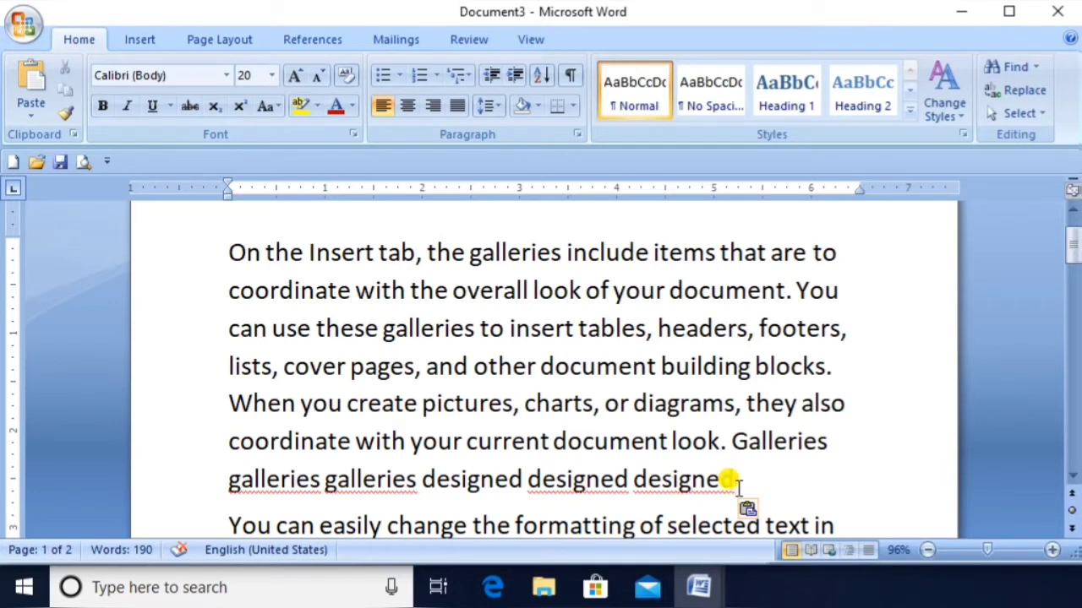
pyautogui.write('d')
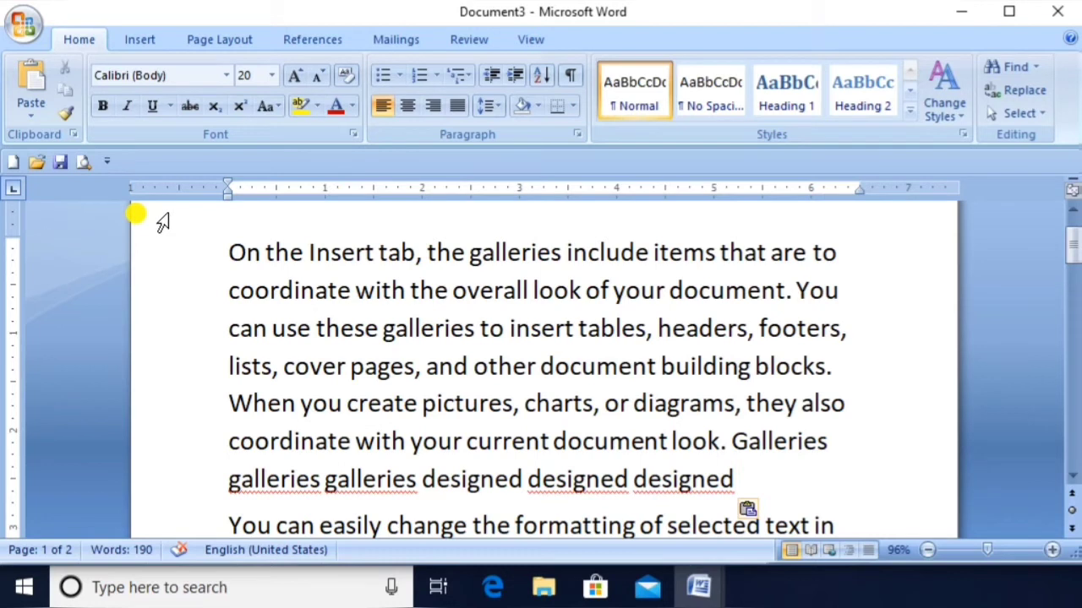
# - Show the Clipboard contents, copy the word "diagrams" and paste it at the end of the first paragraph
pyautogui.click(74, 136)
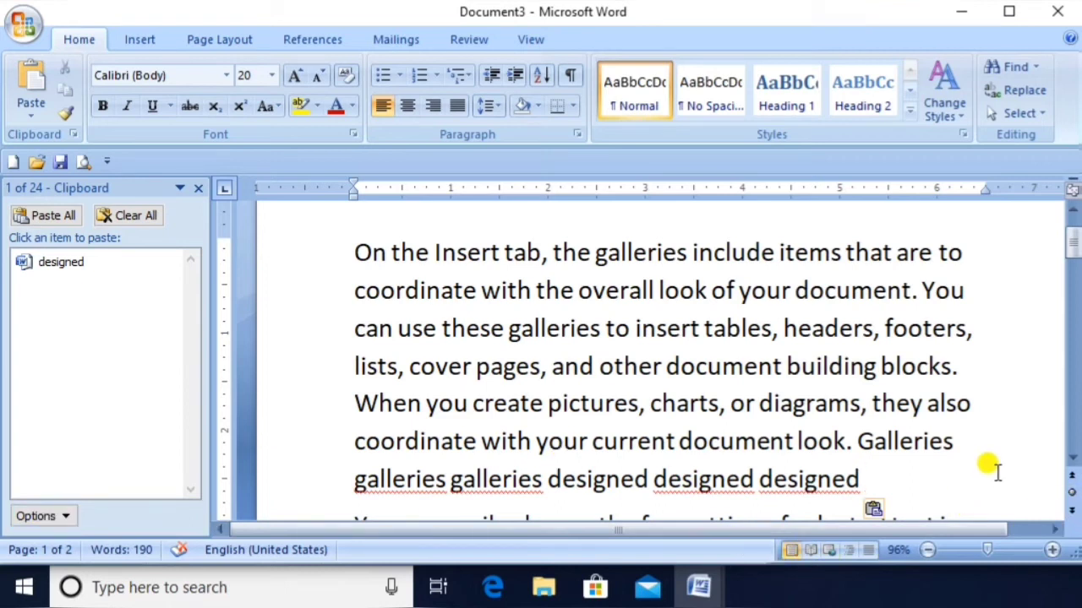
pyautogui.doubleClick(813, 394)
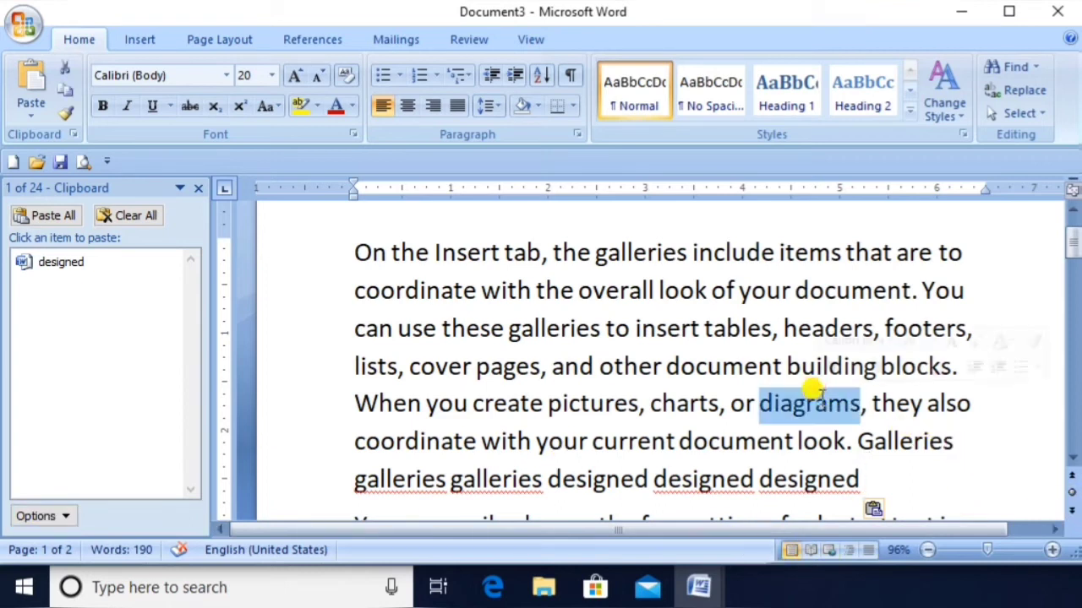
pyautogui.click(67, 99)
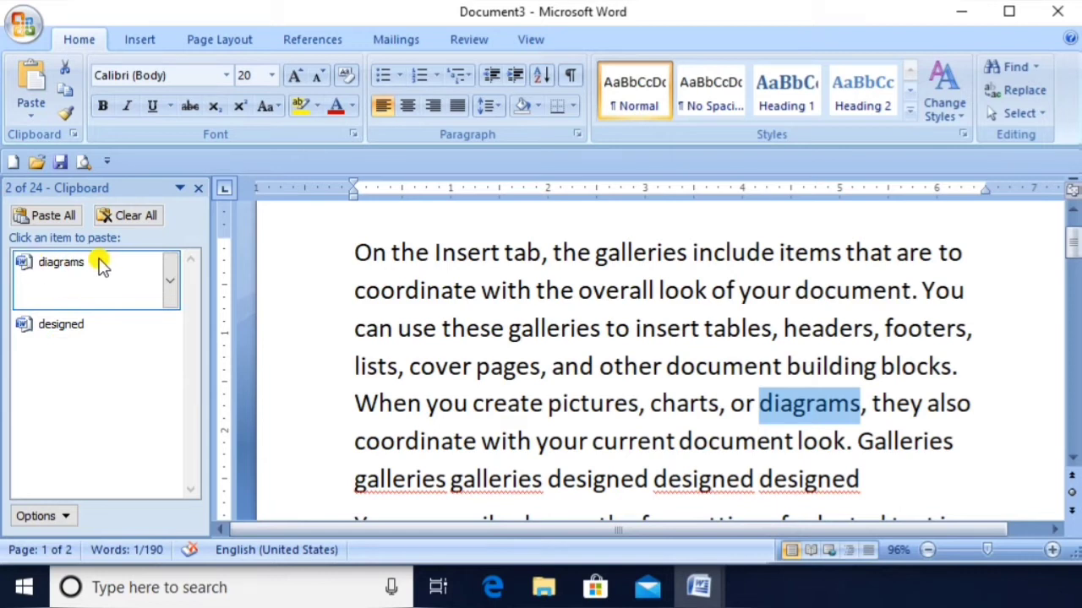
pyautogui.click(869, 478)
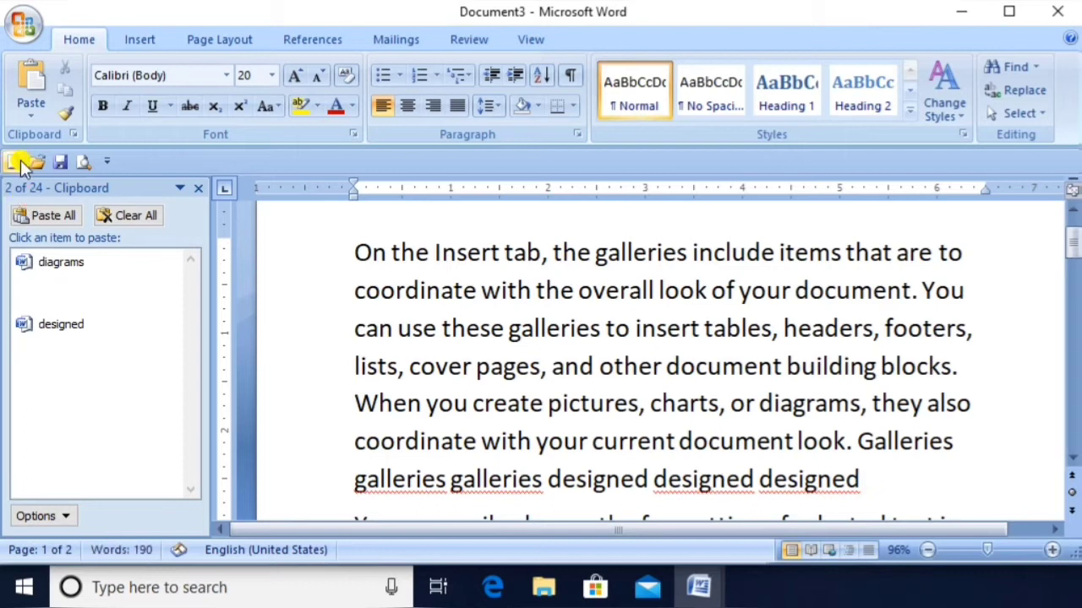
pyautogui.click(33, 80)
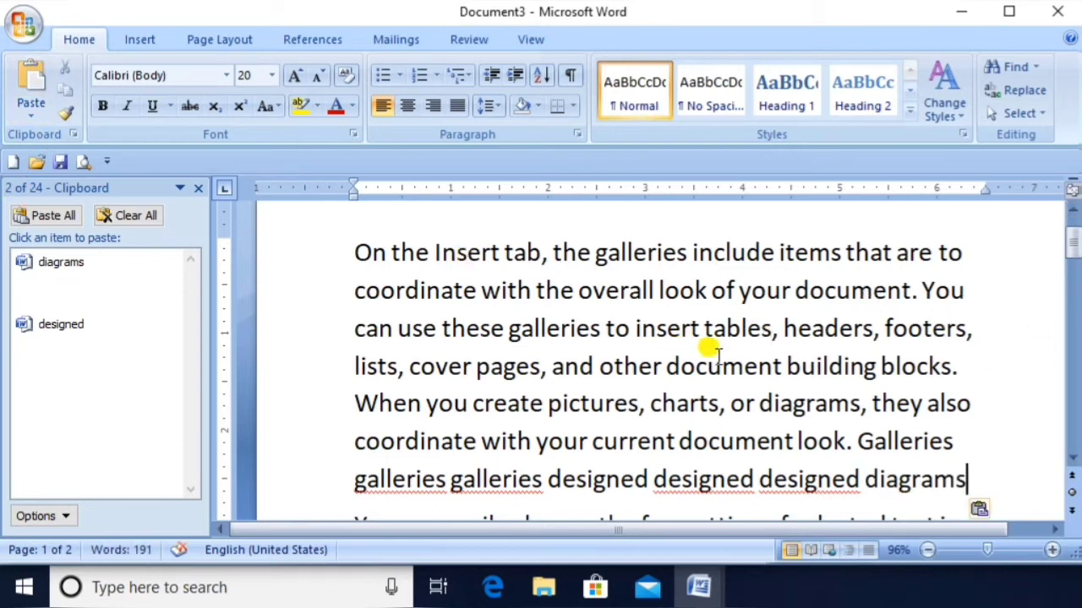
# - Cut the word "headers" after "tables," and paste it at the end of the first paragraph
pyautogui.doubleClick(841, 328)
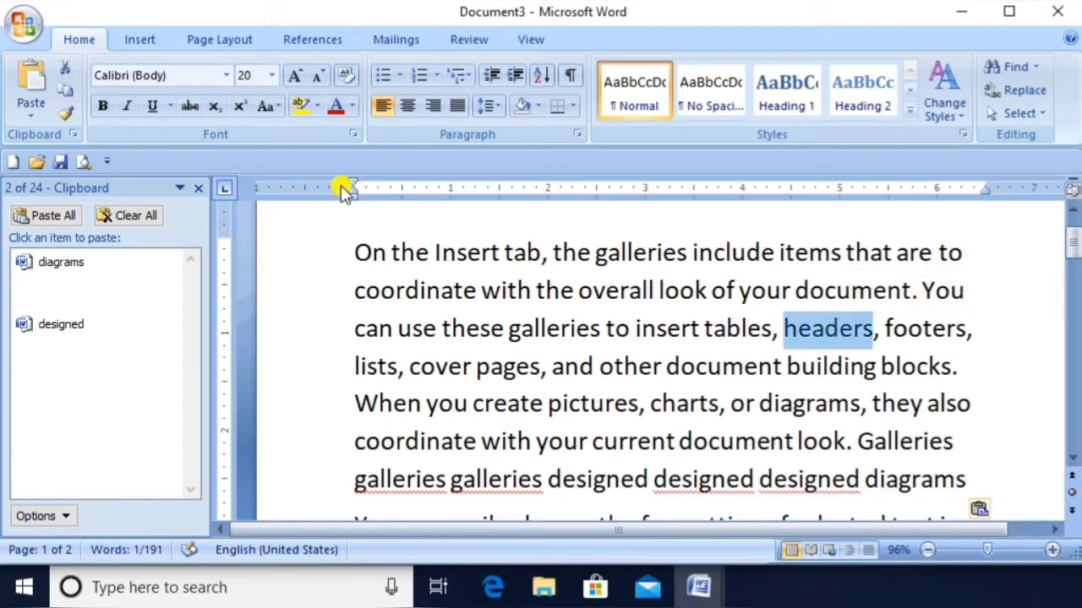
pyautogui.click(67, 72)
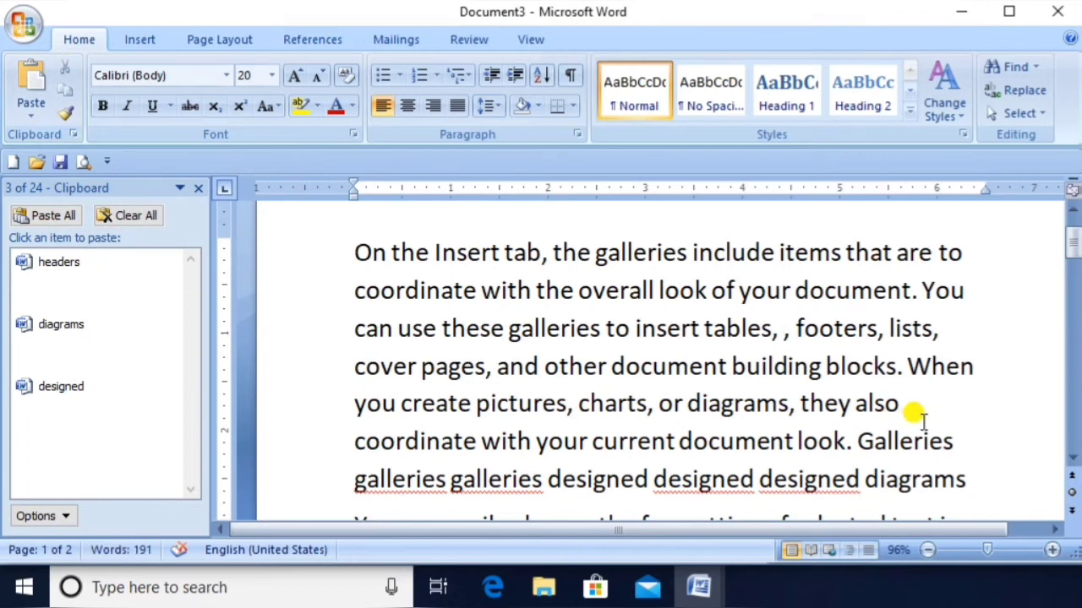
pyautogui.moveTo(958, 483); pyautogui.dragTo(973, 490)
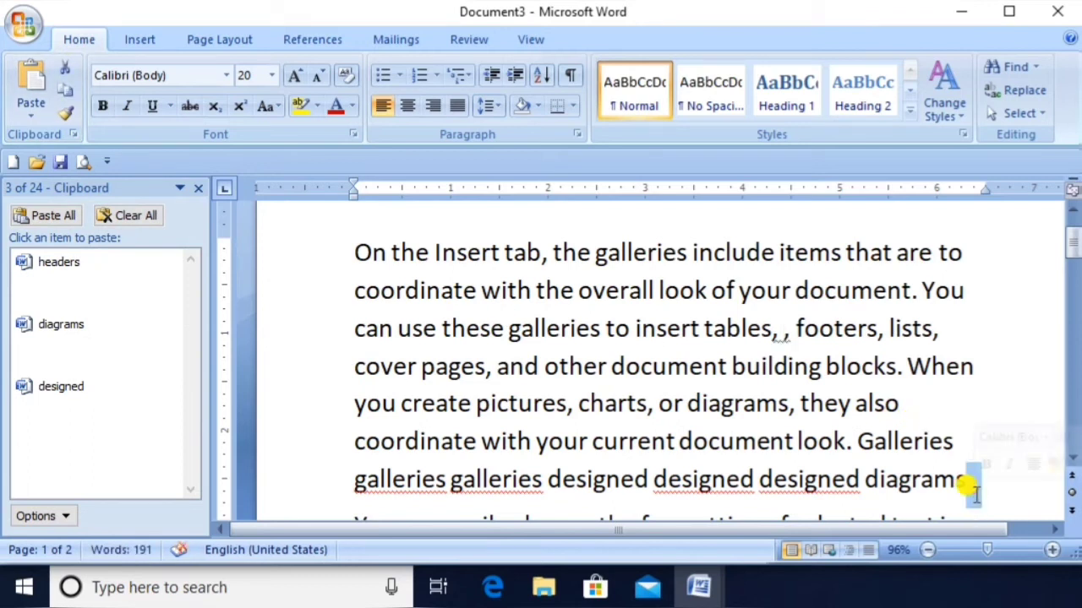
pyautogui.click(973, 489)
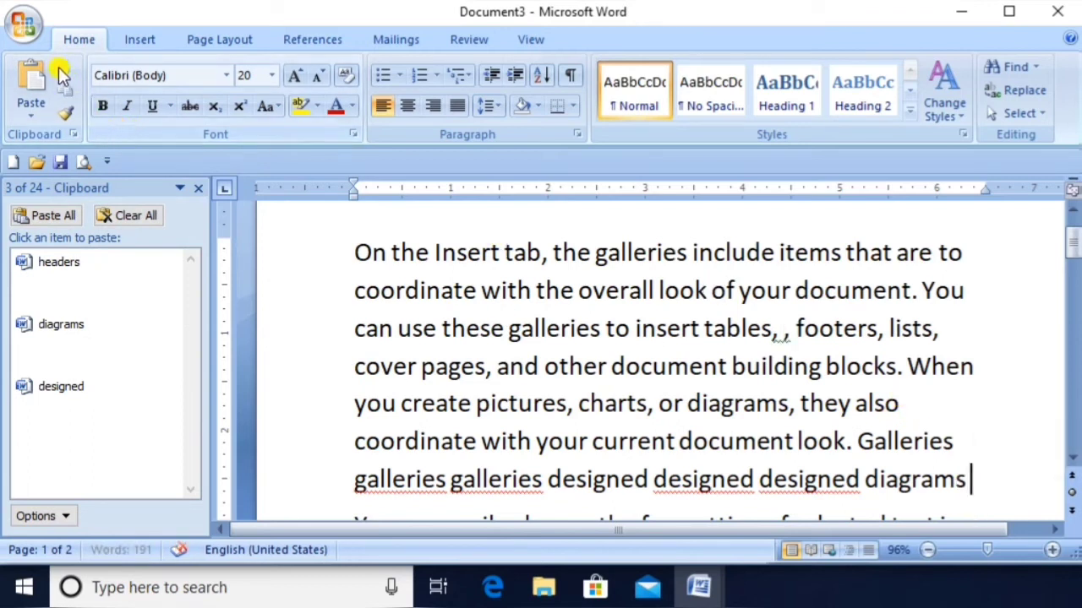
pyautogui.click(34, 76)
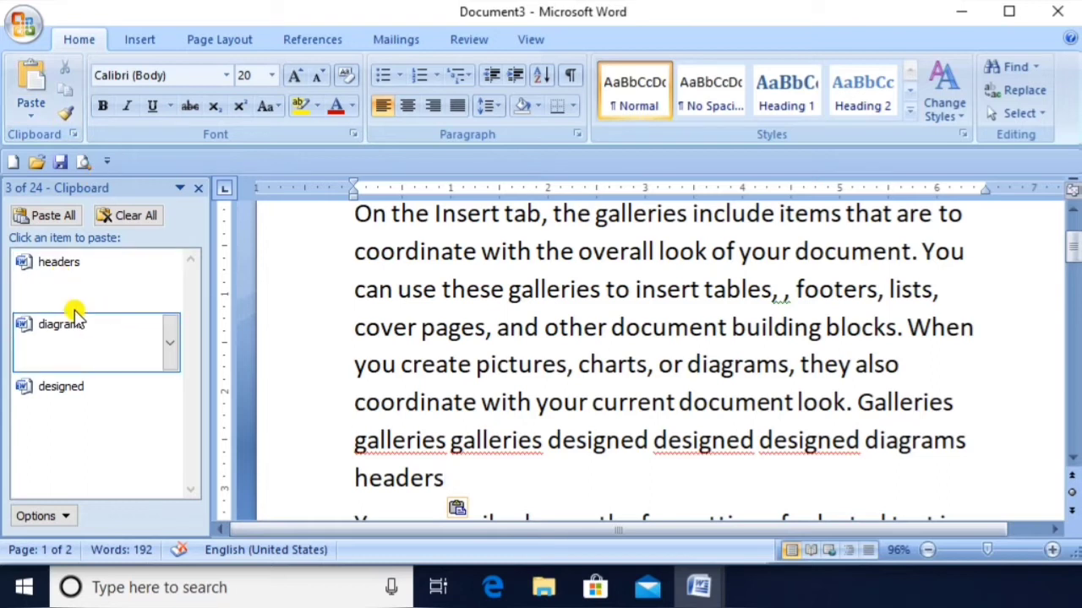
# - Paste the collected Clipboard items "diagrams", "headers" and "designed" repeatedly in mixed order at the end of the first paragraph
pyautogui.click(105, 340)
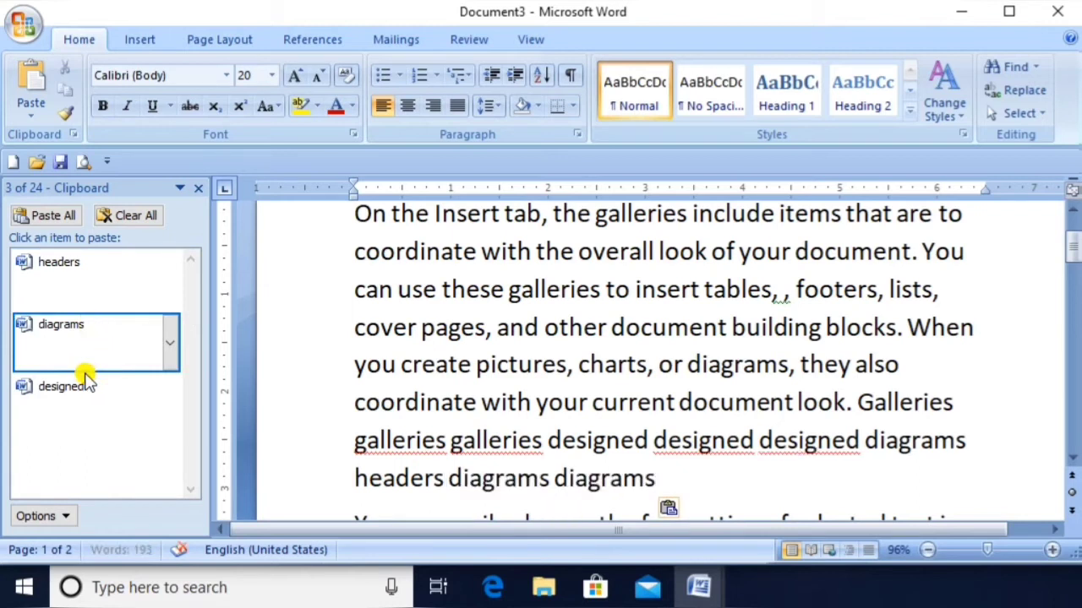
pyautogui.click(110, 287)
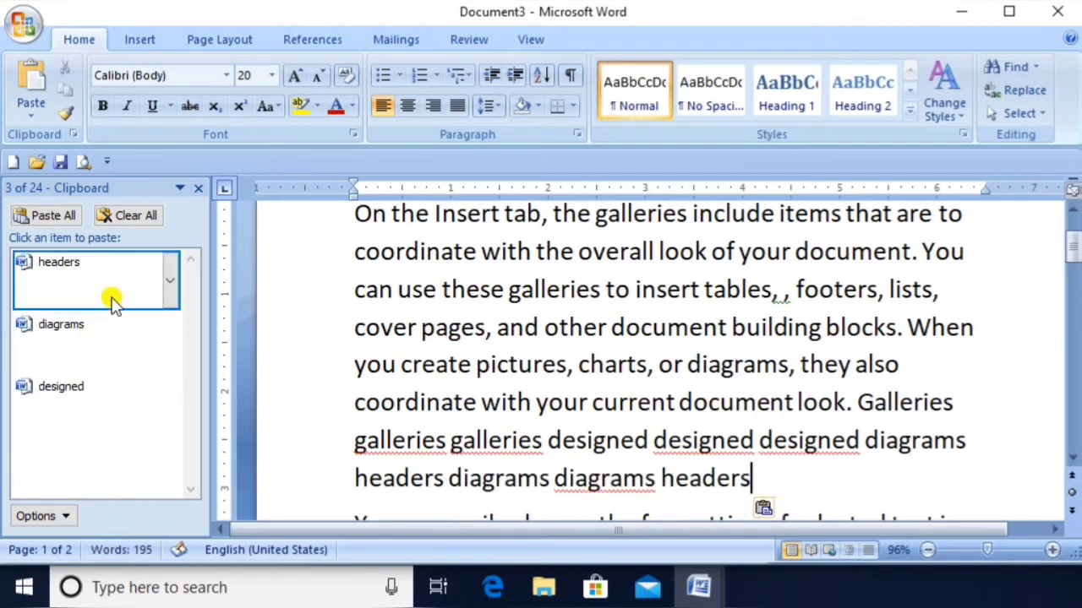
pyautogui.click(103, 337)
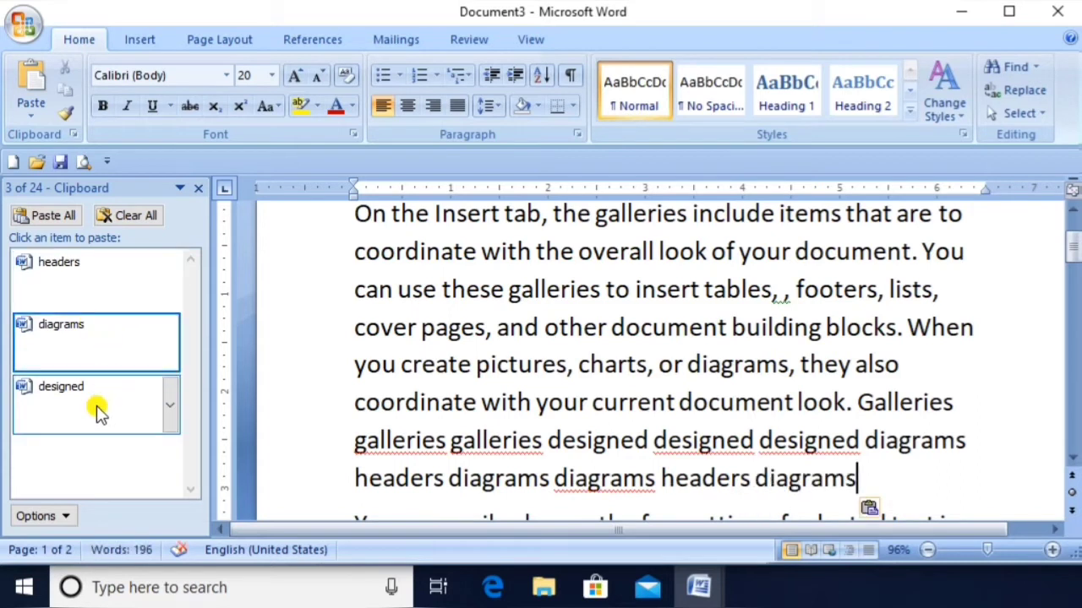
pyautogui.click(97, 407)
pyautogui.click(96, 348)
pyautogui.click(72, 278)
pyautogui.click(101, 331)
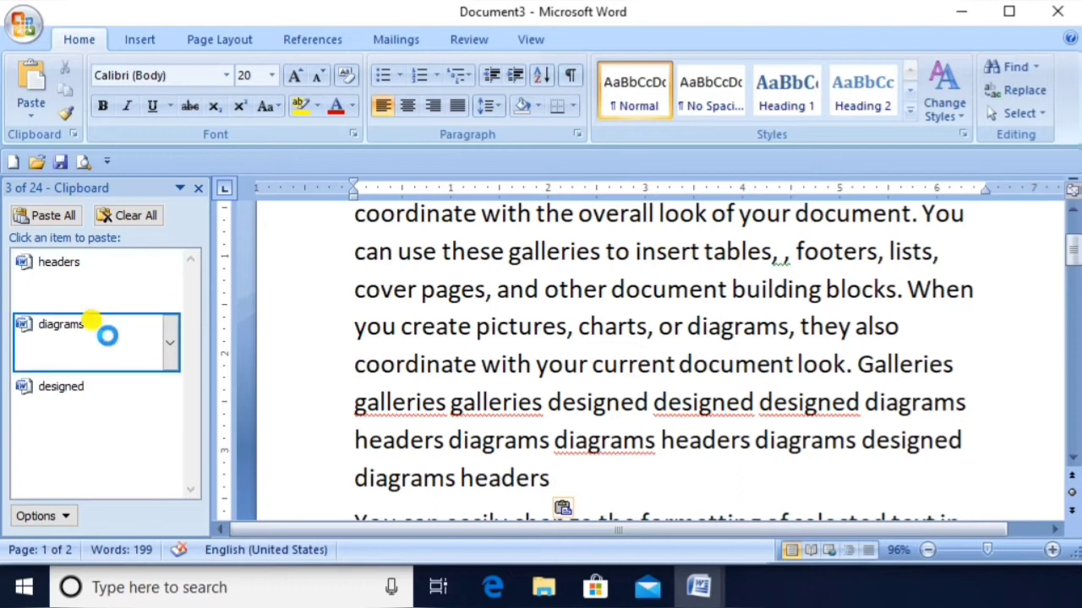
pyautogui.click(106, 398)
pyautogui.click(112, 338)
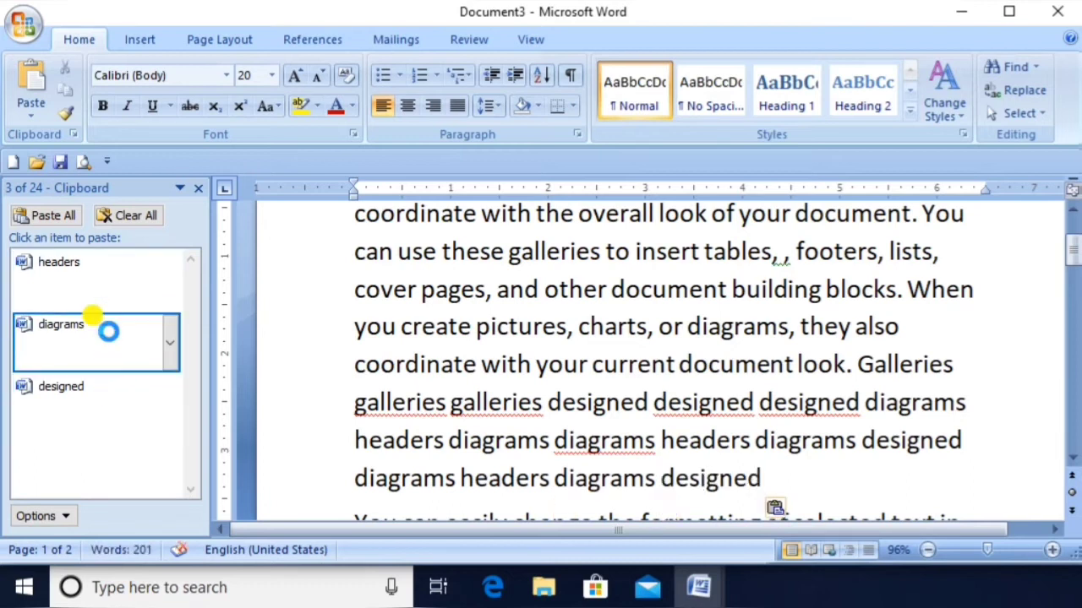
pyautogui.click(104, 286)
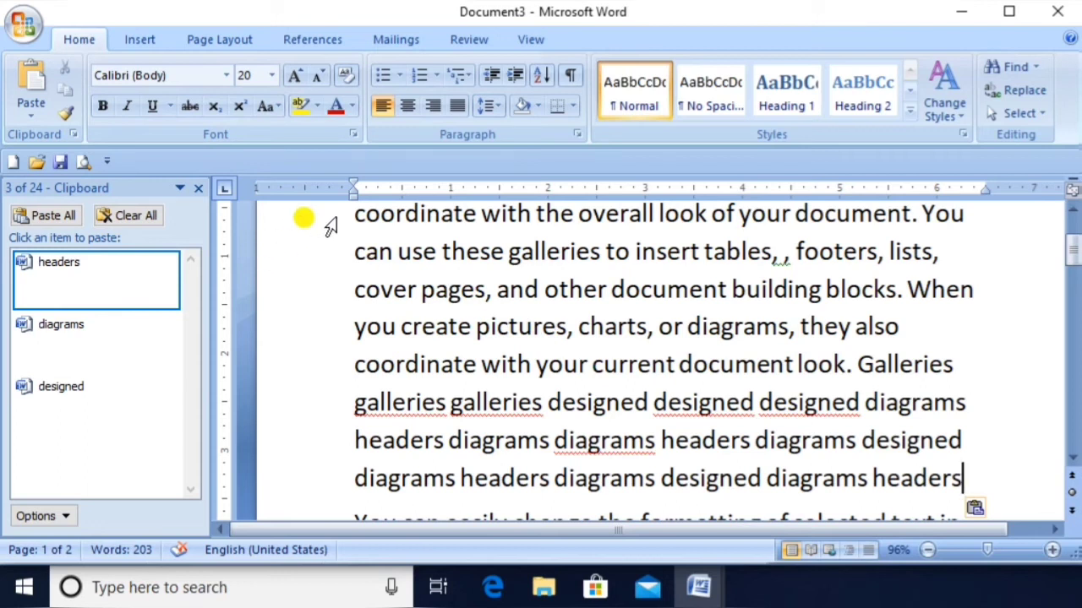
# - Set the three lines from "coordinate with the overall look" to "blocks. When" in Times New Roman
pyautogui.moveTo(330, 227); pyautogui.dragTo(360, 287)
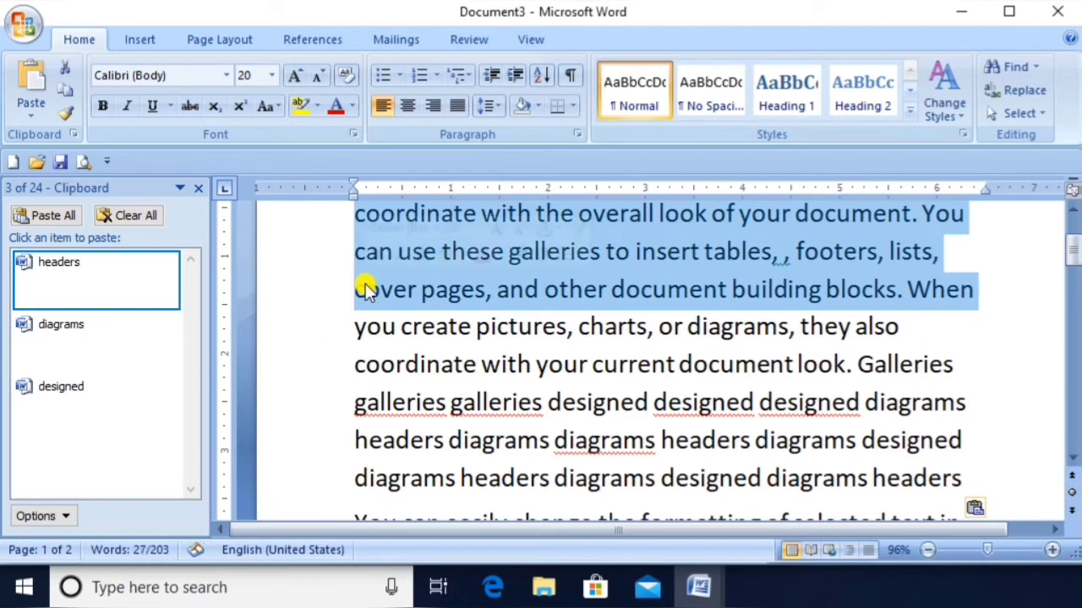
pyautogui.click(226, 75)
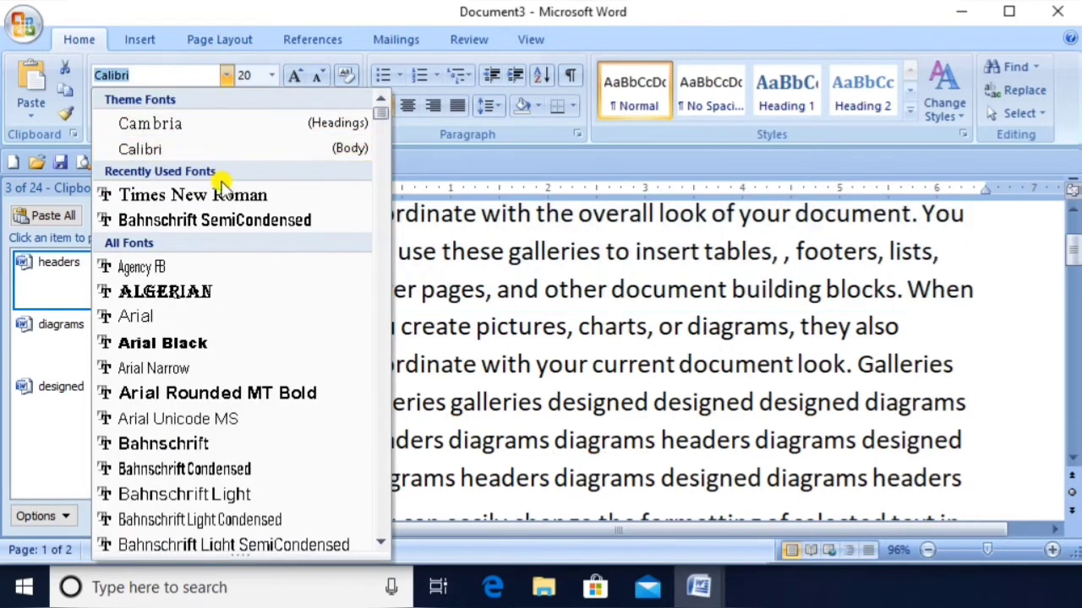
pyautogui.click(223, 194)
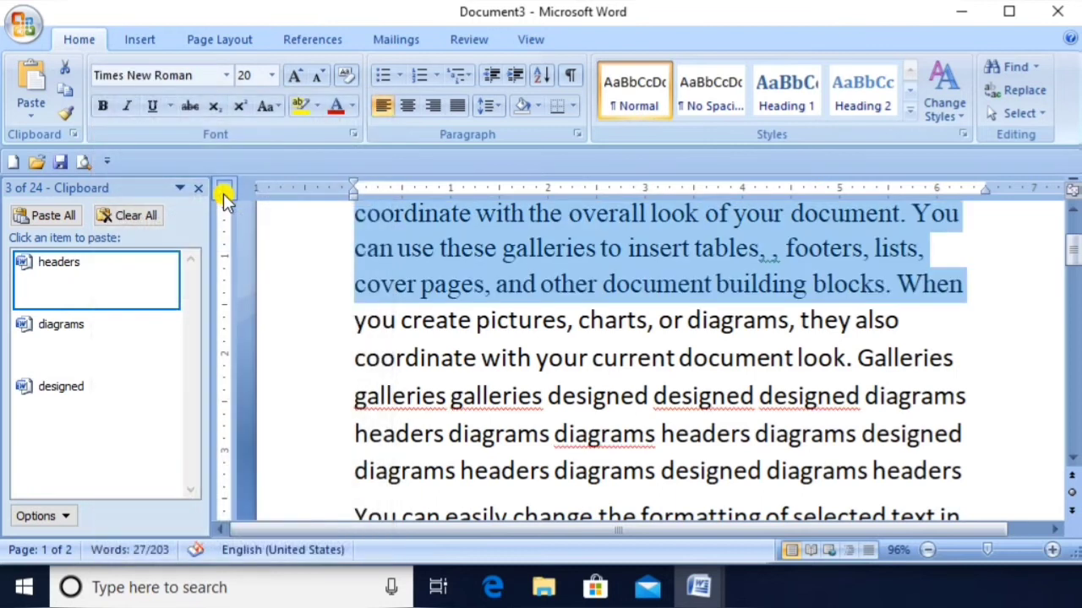
pyautogui.click(420, 323)
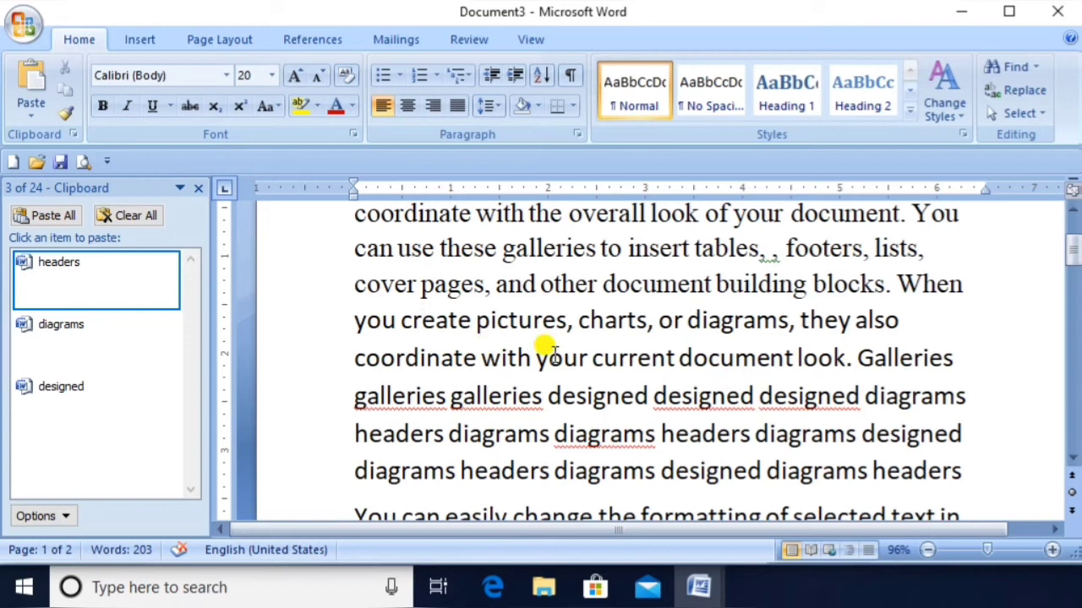
# - Change the font of the three lines starting at "you create pictures, charts" to Impact
pyautogui.click(351, 322)
pyautogui.hotkey('shift', 'Down')
pyautogui.hotkey('shift', 'Down')
pyautogui.hotkey('shift', 'Down')
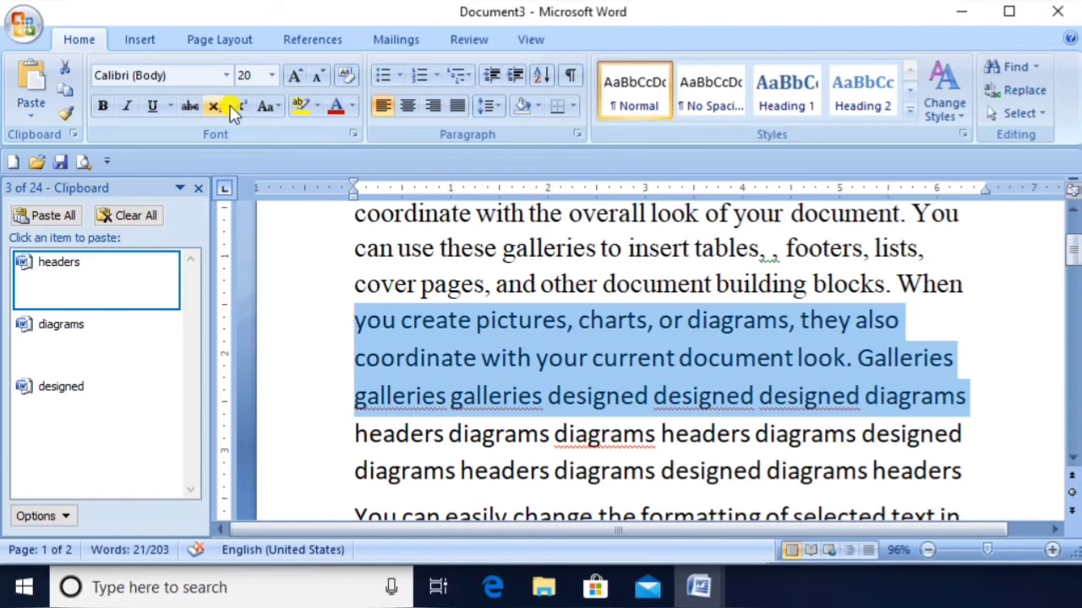
pyautogui.click(225, 76)
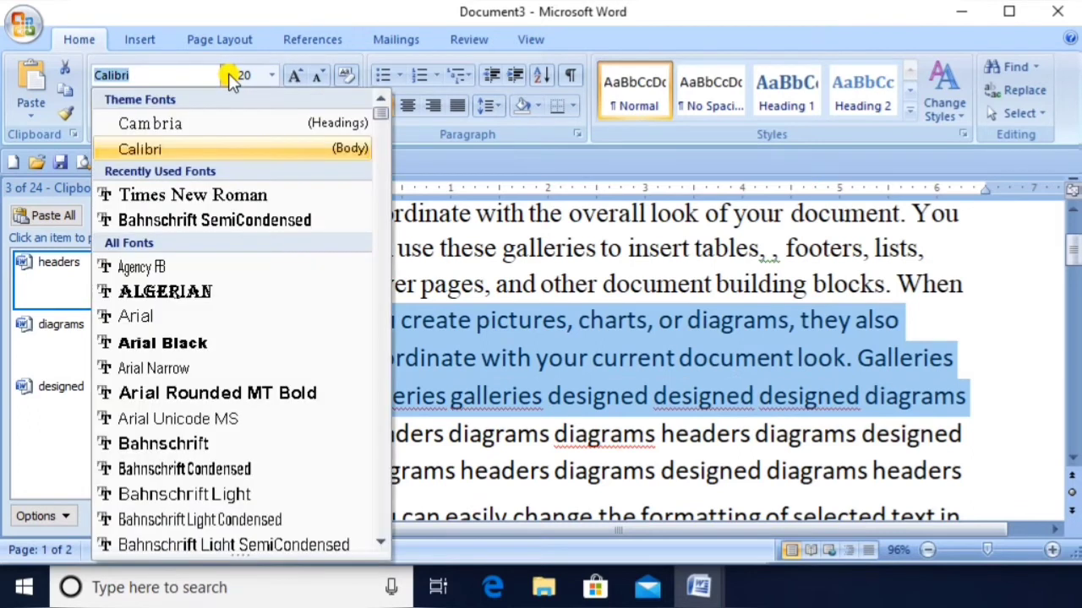
pyautogui.write('Impact')
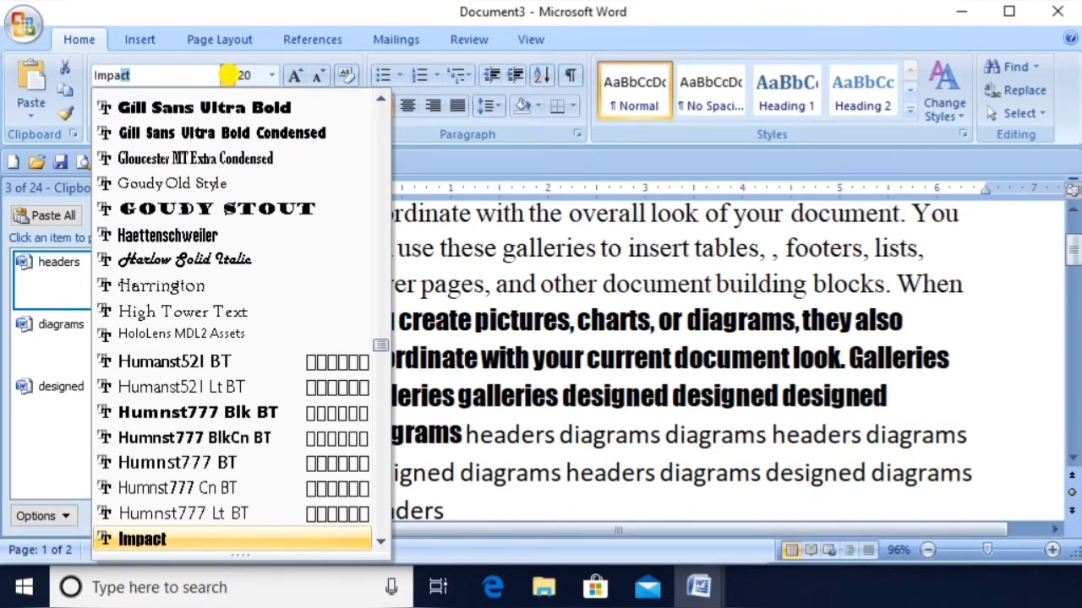
pyautogui.click(135, 545)
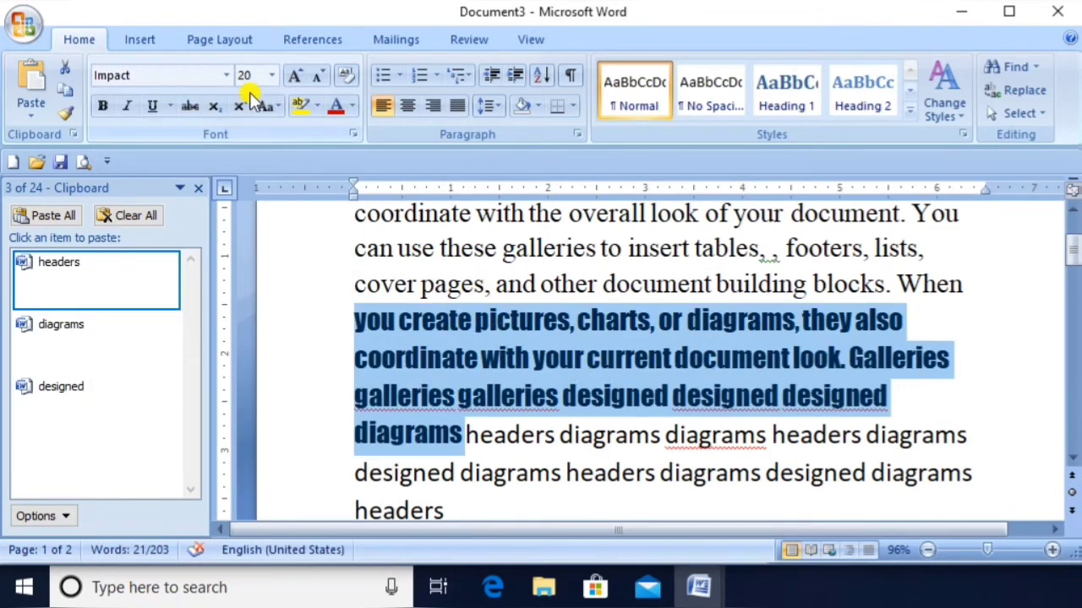
pyautogui.click(227, 76)
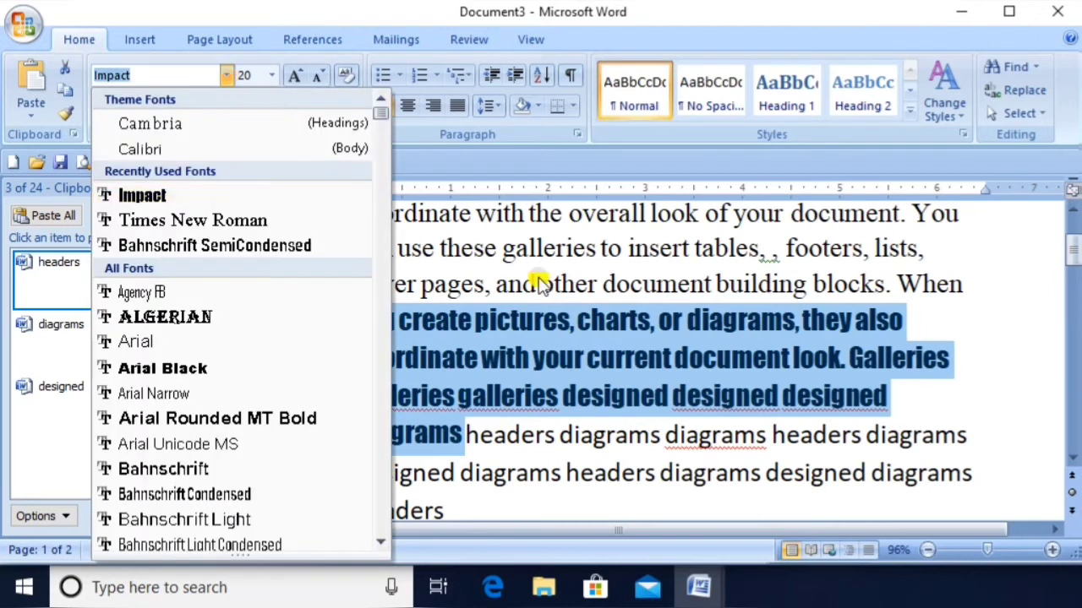
pyautogui.click(639, 437)
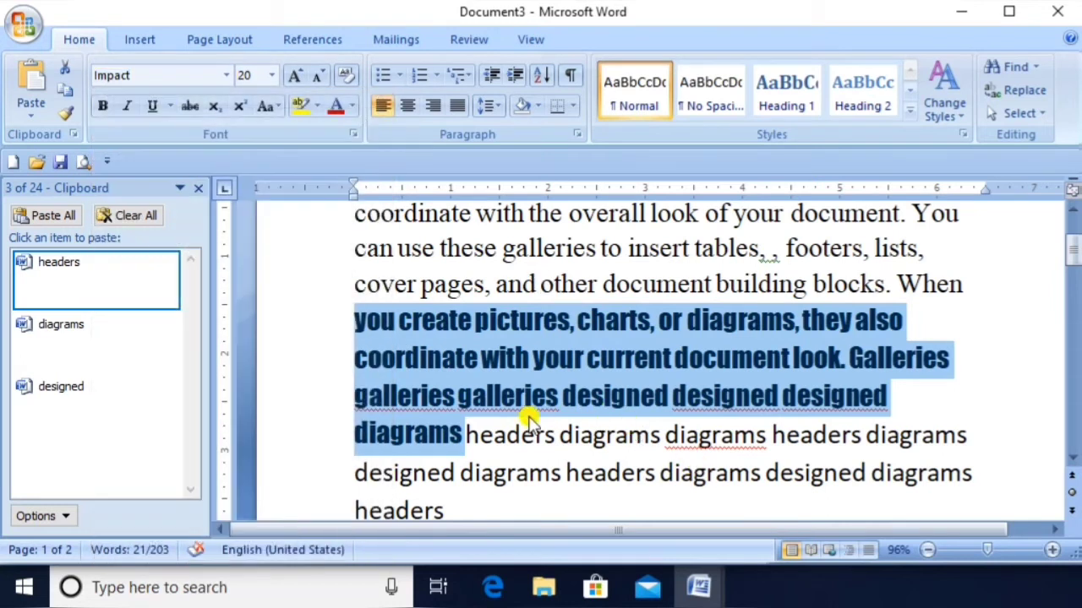
# - Start a new paragraph at "headers" after the Impact text and set its first line in Monotype Corsiva
pyautogui.click(463, 437)
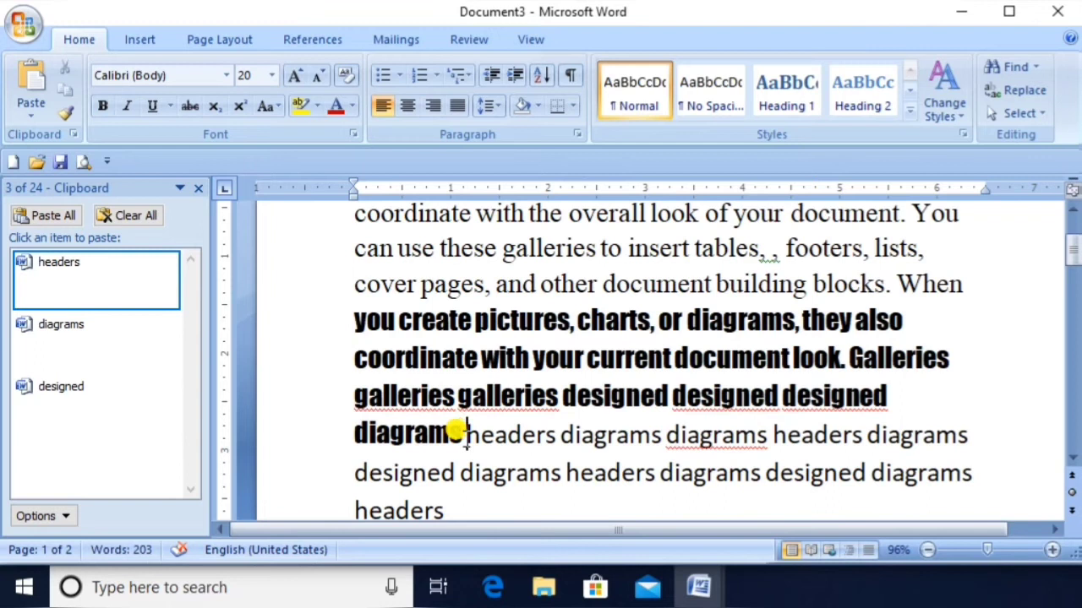
pyautogui.press('Return')
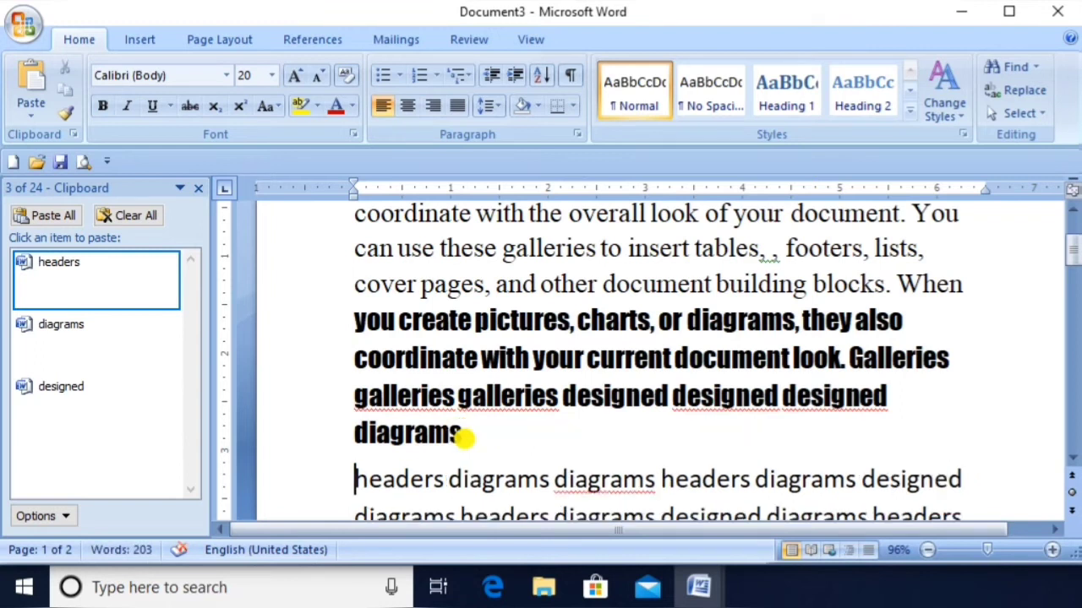
pyautogui.hotkey('shift', 'End')
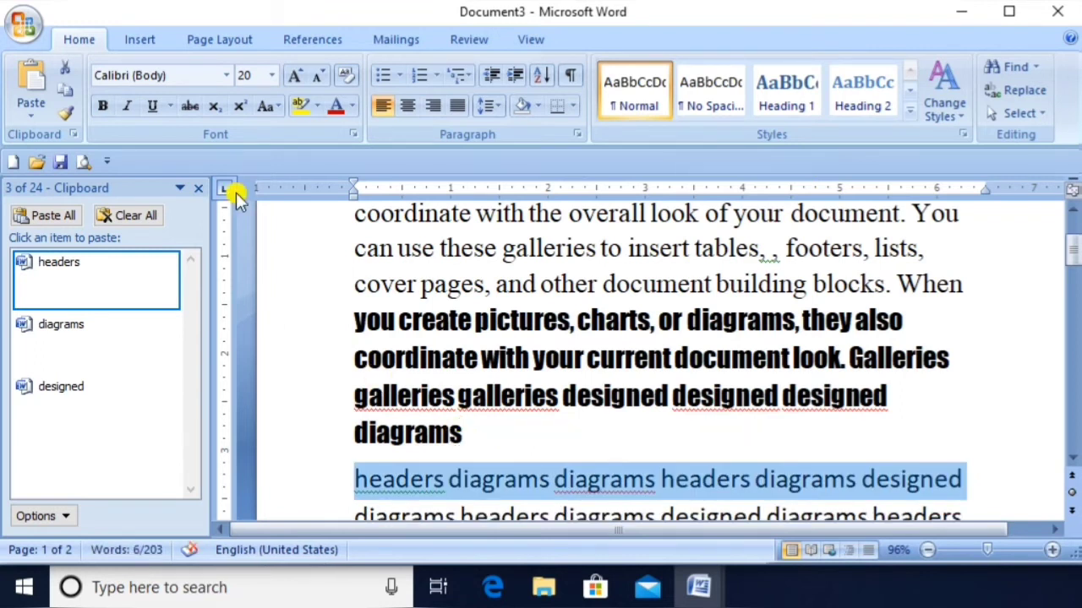
pyautogui.click(158, 74)
pyautogui.write('Mo')
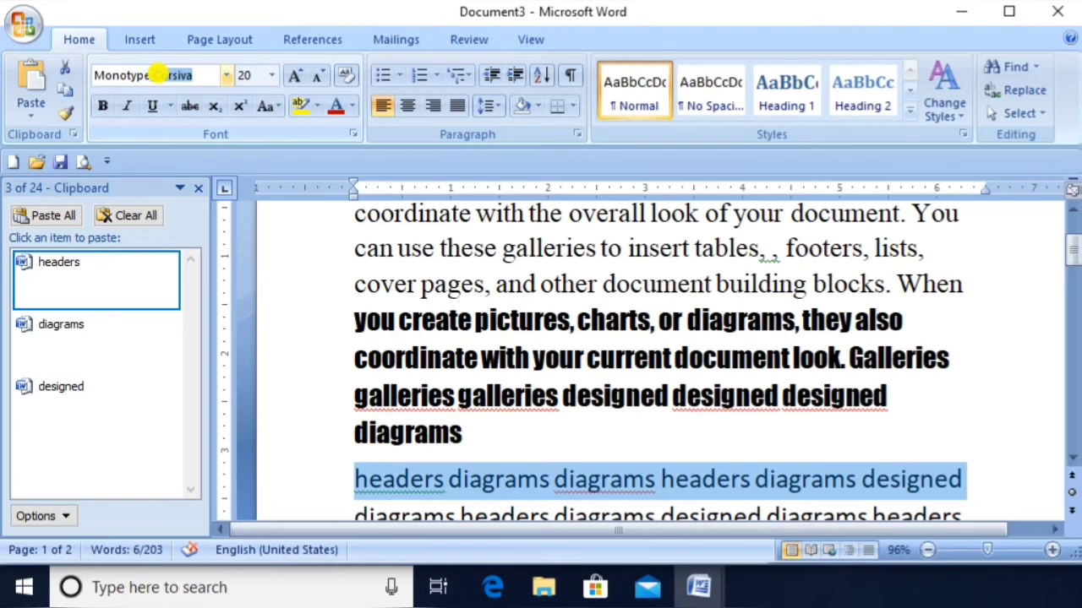
pyautogui.write('notype Co')
pyautogui.press('Return')
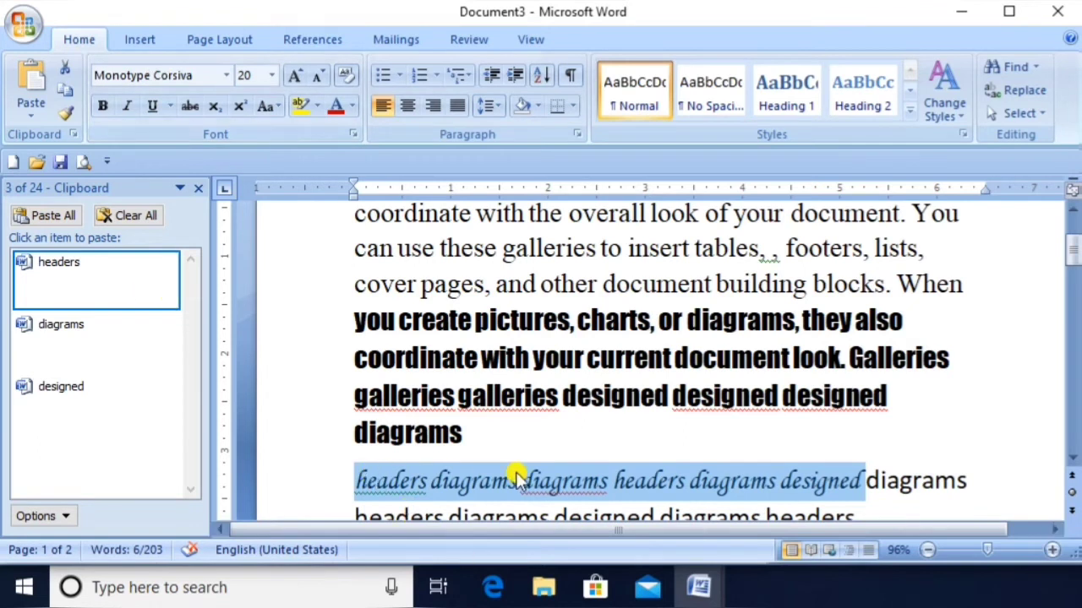
pyautogui.click(643, 478)
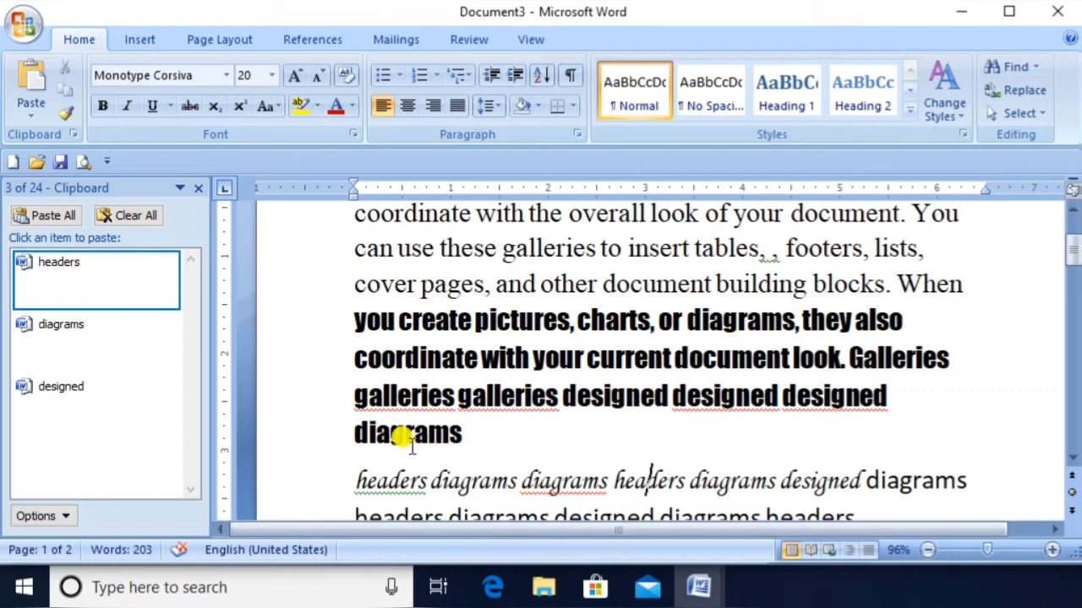
# - Set the font size of the whole line starting with "headers diagrams diagrams" to 72
pyautogui.click(333, 490)
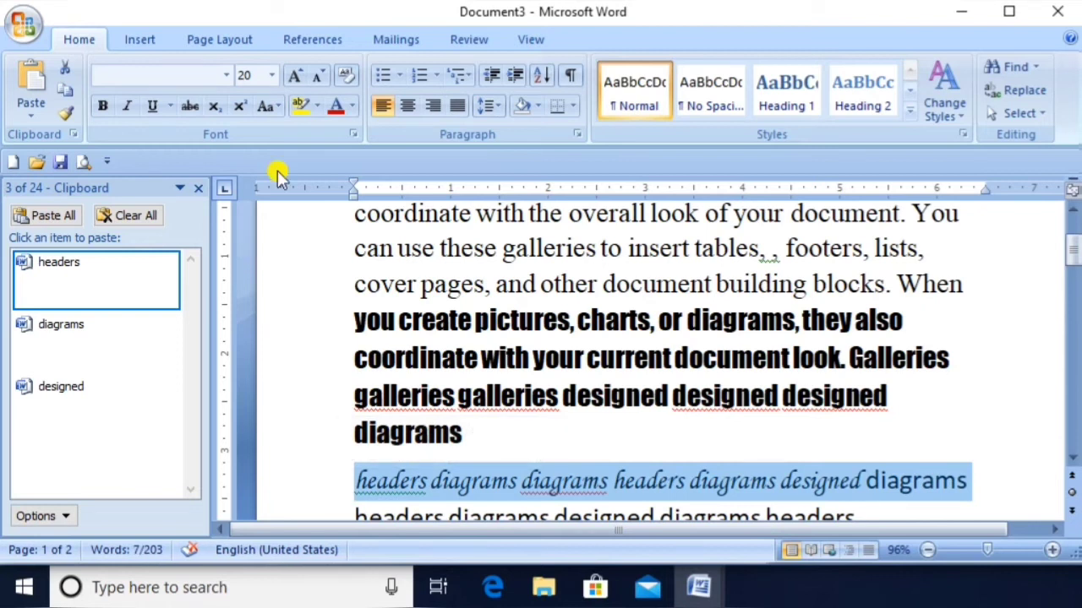
pyautogui.click(272, 75)
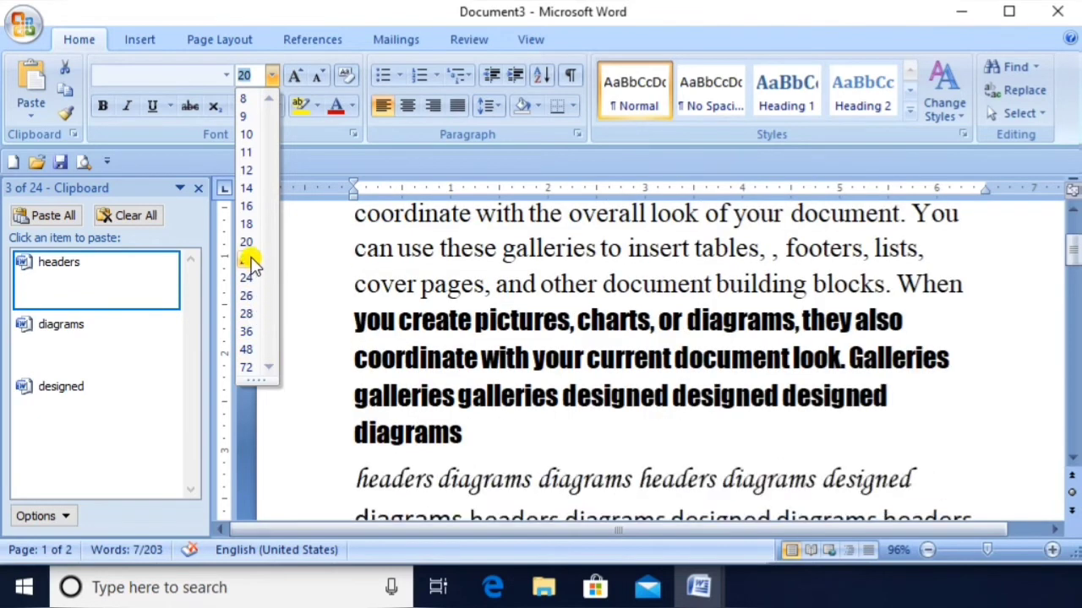
pyautogui.click(248, 367)
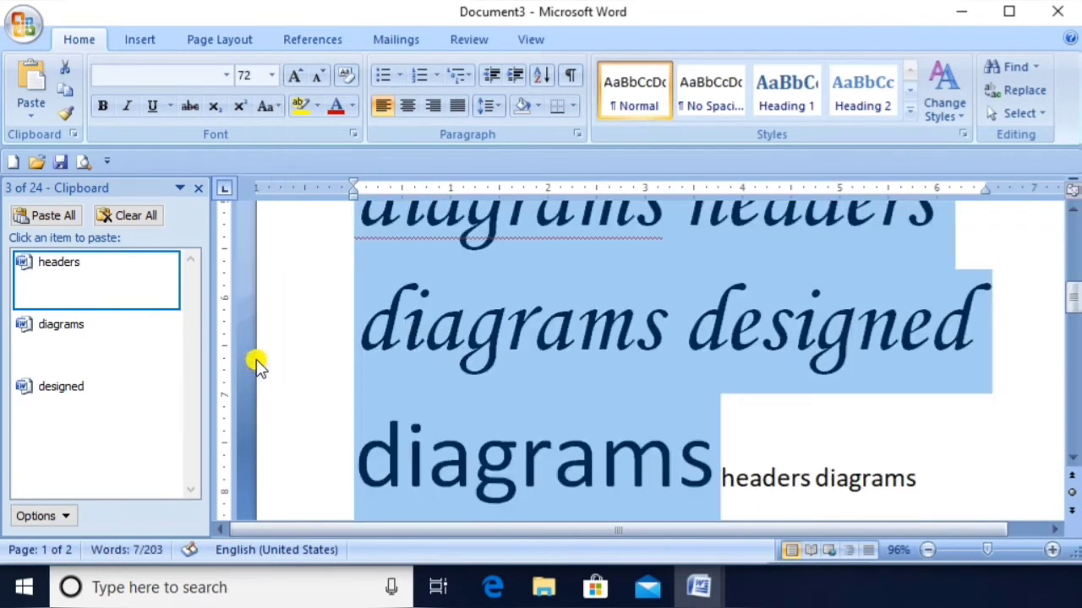
# - Shrink the font of the selected "headers diagrams" line step by step down to size 5
pyautogui.click(319, 76)
pyautogui.click(320, 76)
pyautogui.click(320, 76)
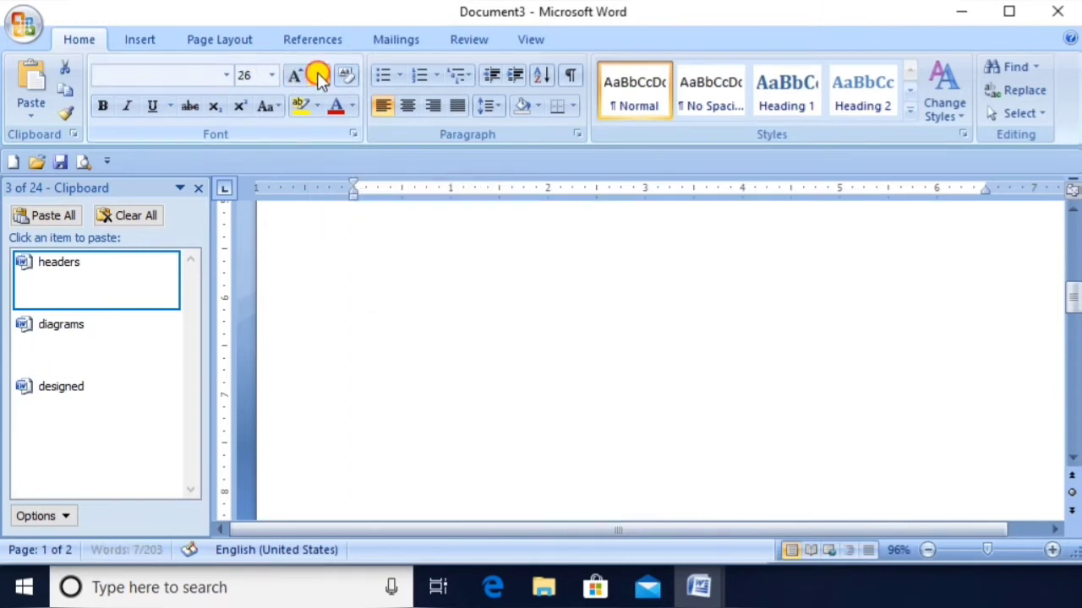
pyautogui.click(319, 76)
pyautogui.click(319, 77)
pyautogui.click(320, 76)
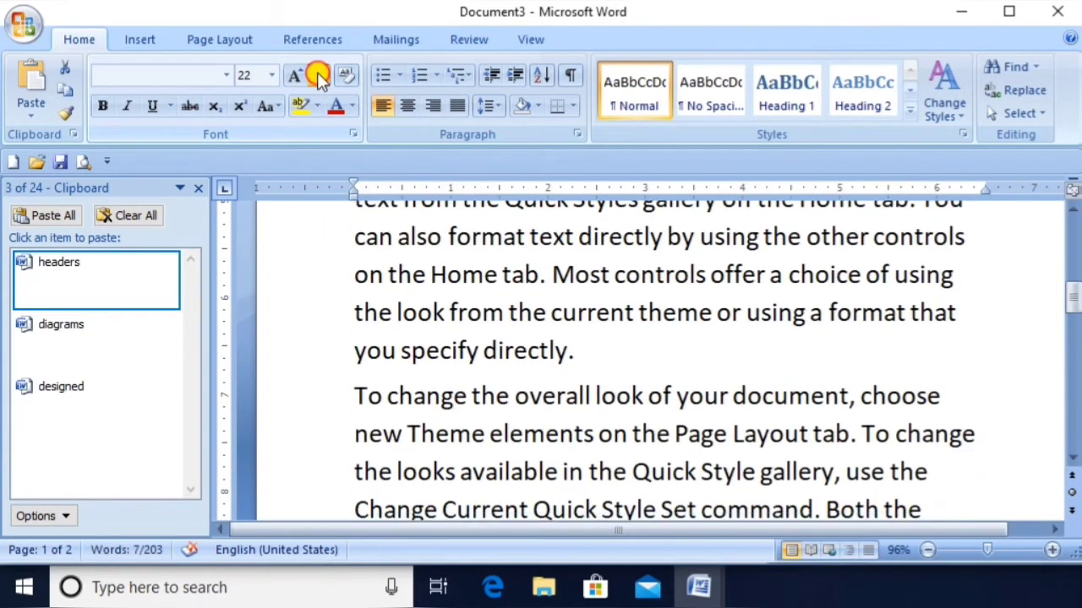
pyautogui.click(319, 77)
pyautogui.click(319, 76)
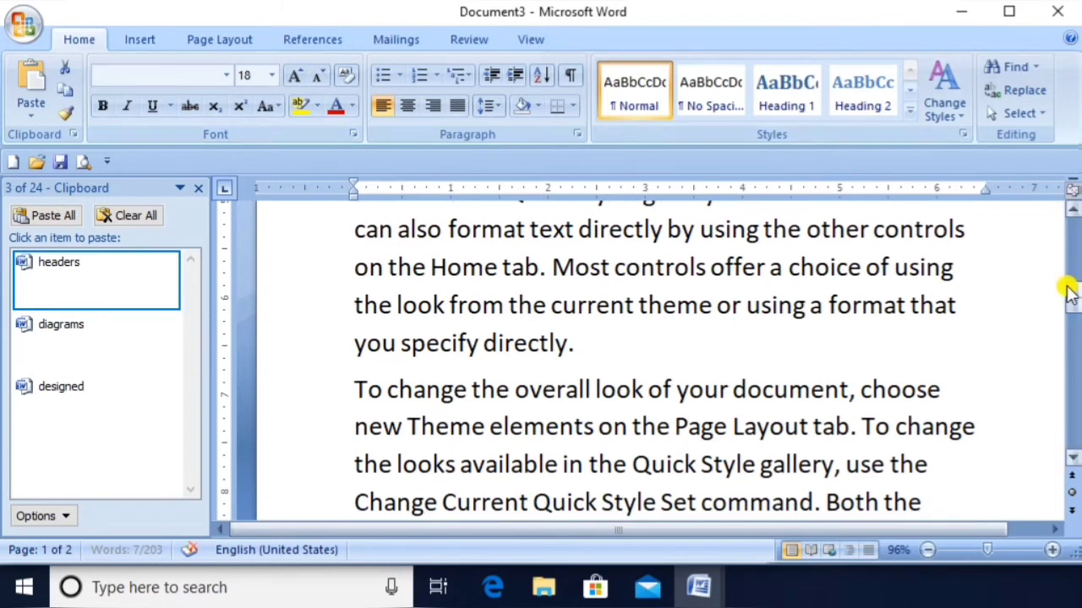
pyautogui.moveTo(1071, 296); pyautogui.dragTo(1073, 272)
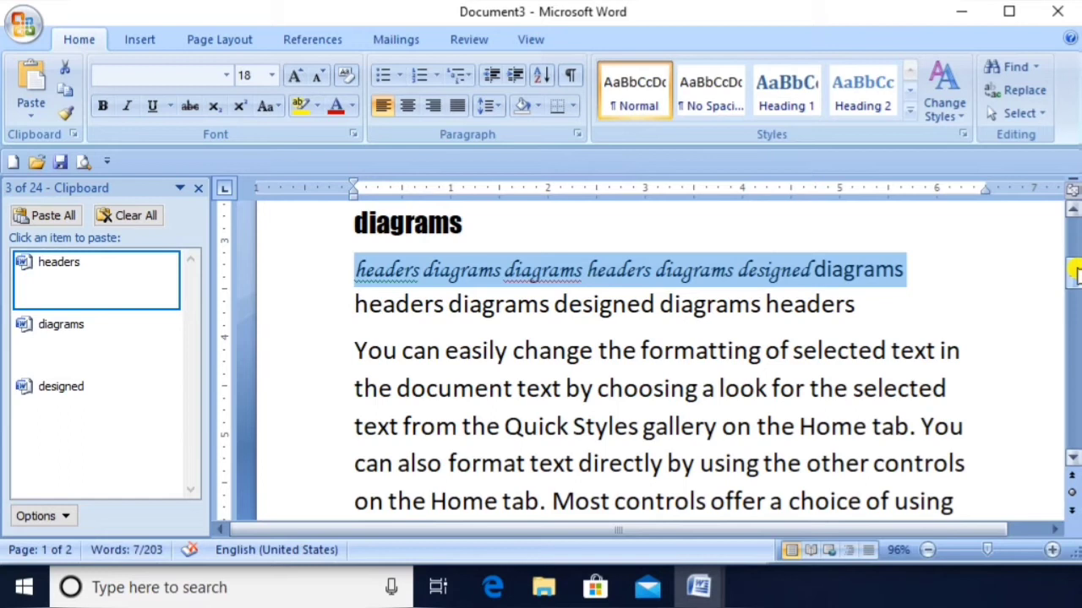
pyautogui.click(319, 76)
pyautogui.click(320, 77)
pyautogui.click(319, 76)
pyautogui.click(319, 76)
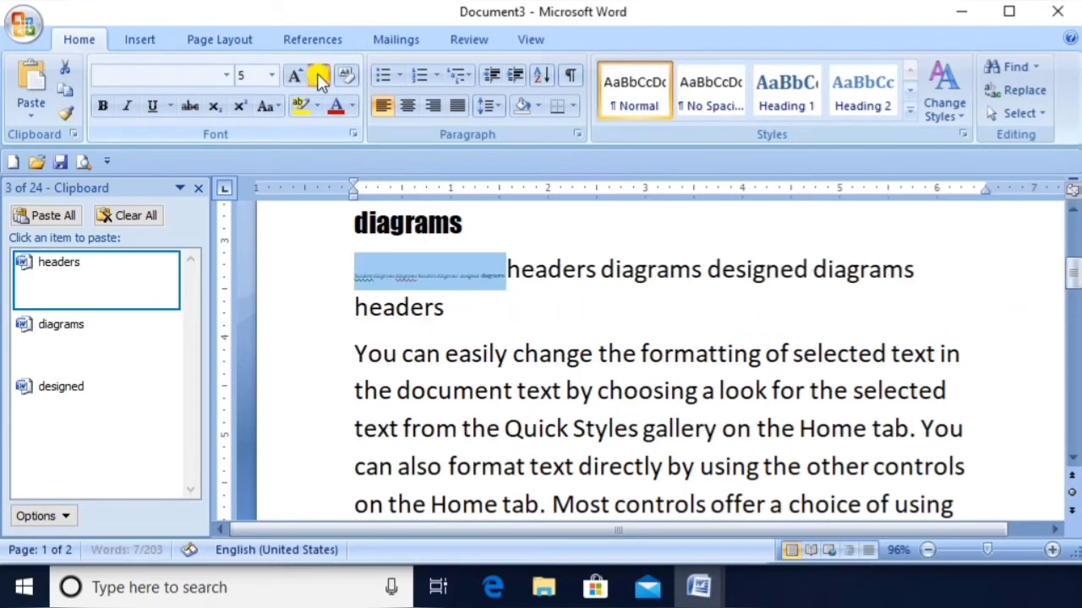
# - Shrink the font of the selected "headers diagrams" line further, down to size 2
pyautogui.click(319, 76)
pyautogui.click(320, 76)
pyautogui.click(320, 77)
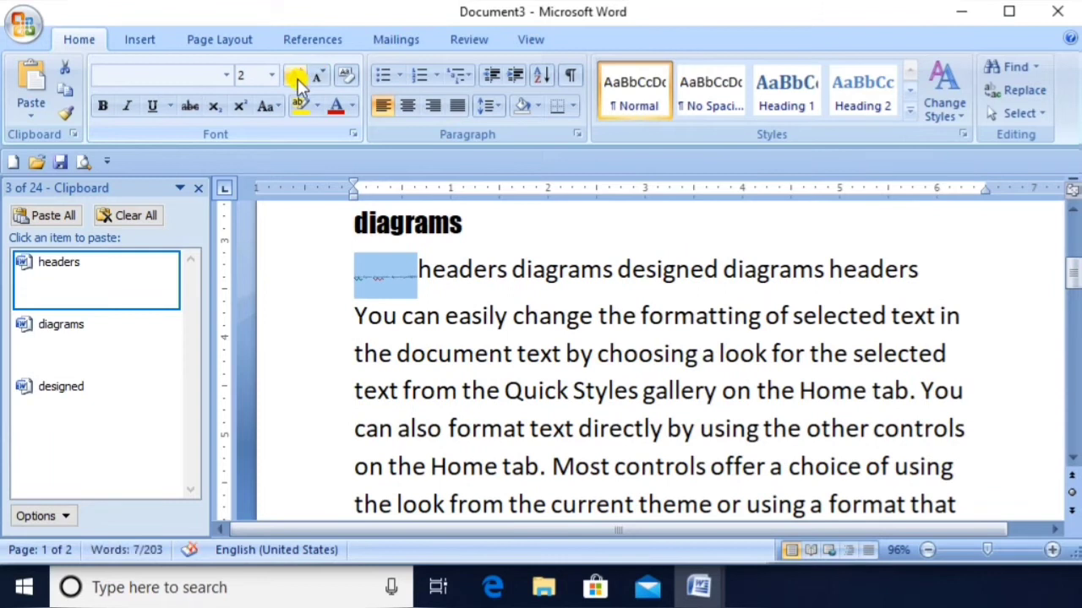
# - Grow the font of the selected "headers diagrams" line step by step up to size 48 and deselect it
pyautogui.click(296, 77)
pyautogui.click(296, 78)
pyautogui.click(296, 78)
pyautogui.click(296, 77)
pyautogui.click(296, 78)
pyautogui.click(296, 78)
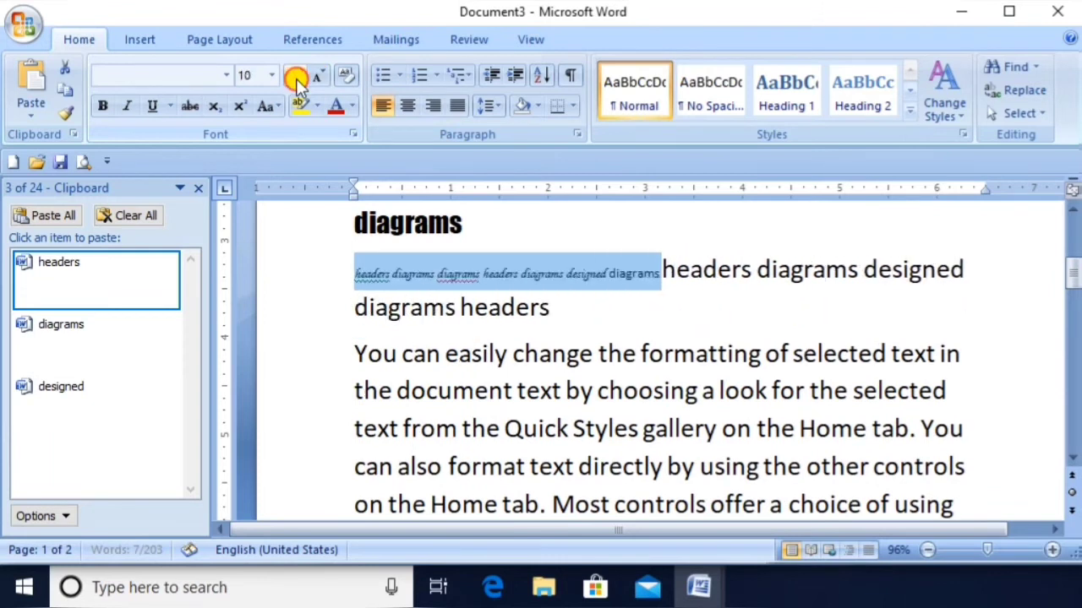
pyautogui.click(296, 78)
pyautogui.click(296, 77)
pyautogui.click(296, 78)
pyautogui.click(296, 78)
pyautogui.click(295, 77)
pyautogui.click(296, 78)
pyautogui.click(295, 78)
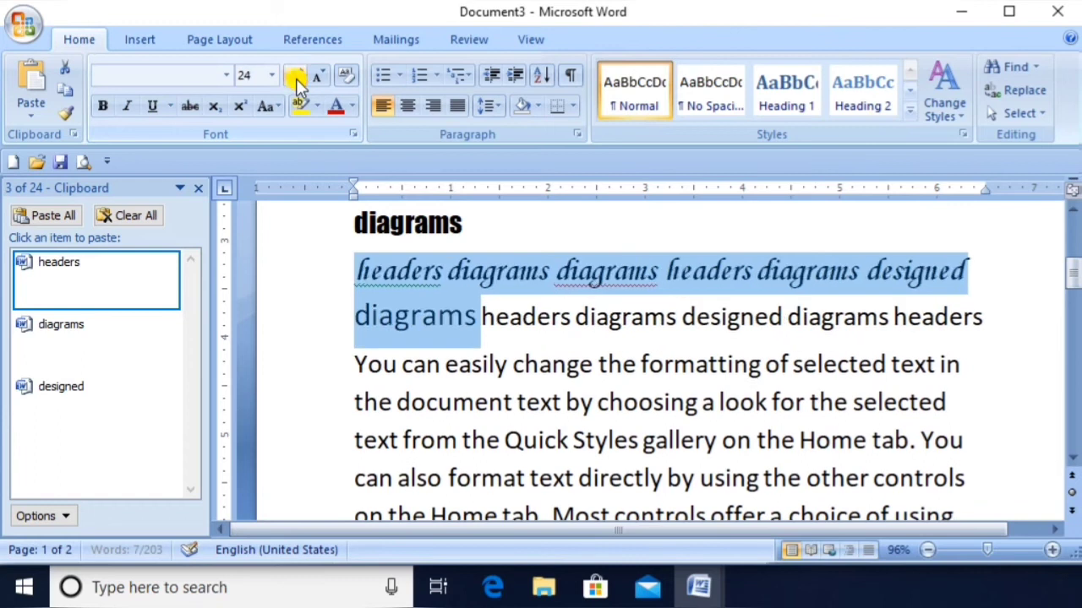
pyautogui.click(296, 78)
pyautogui.click(296, 78)
pyautogui.click(296, 77)
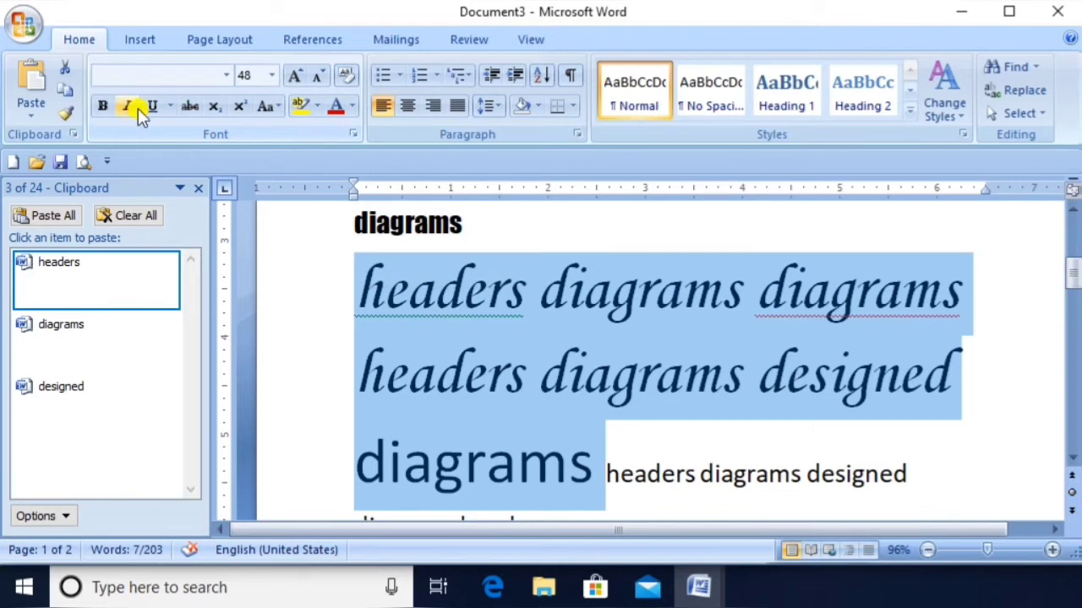
pyautogui.click(729, 296)
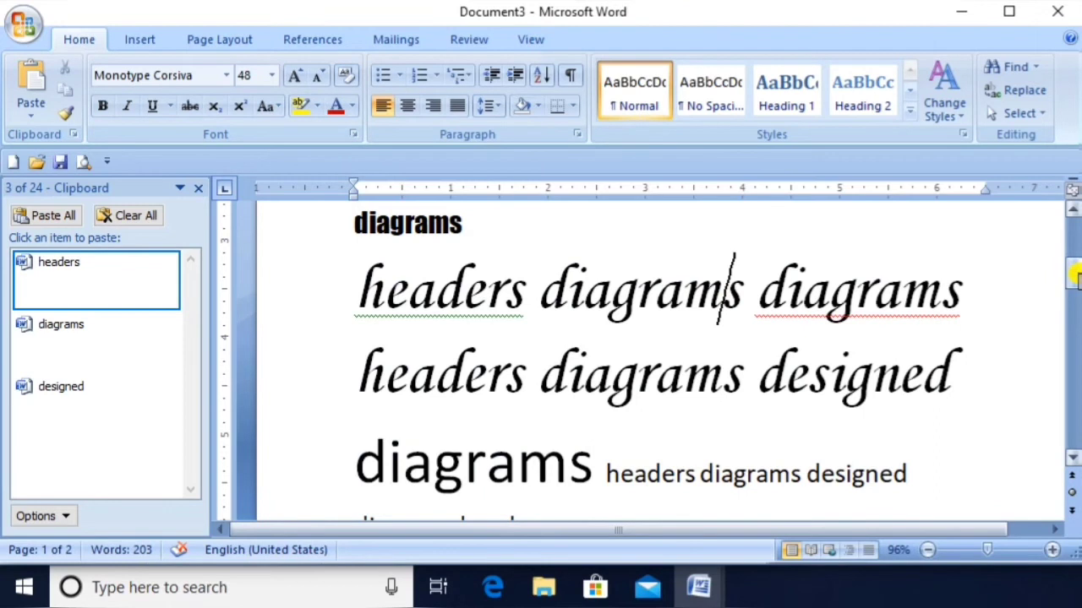
# - Make the word "Insert" in the first line of the document bold
pyautogui.moveTo(1071, 274); pyautogui.dragTo(1072, 240)
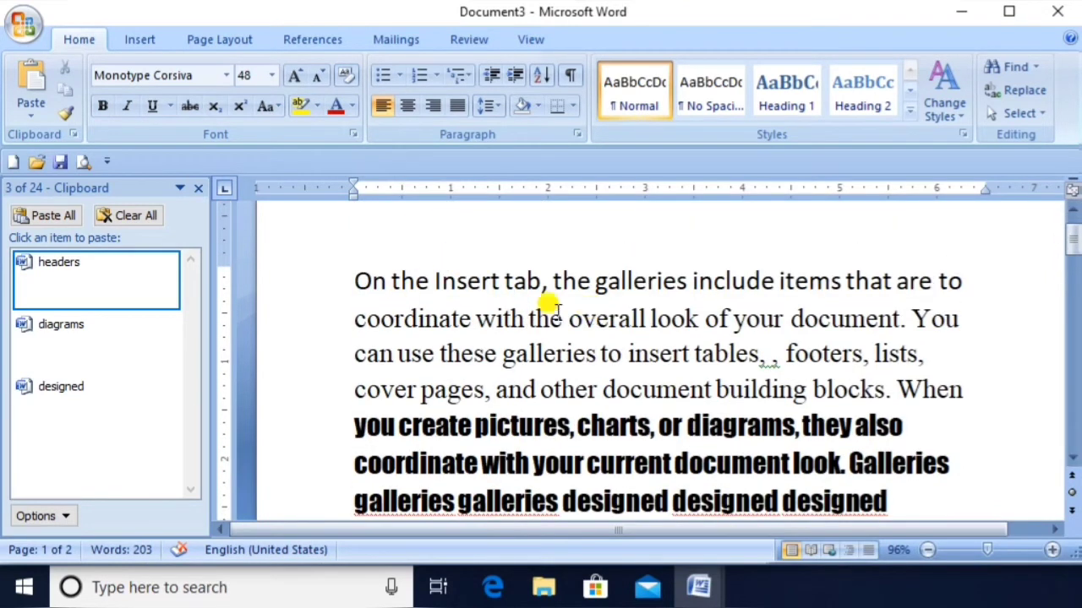
pyautogui.doubleClick(467, 278)
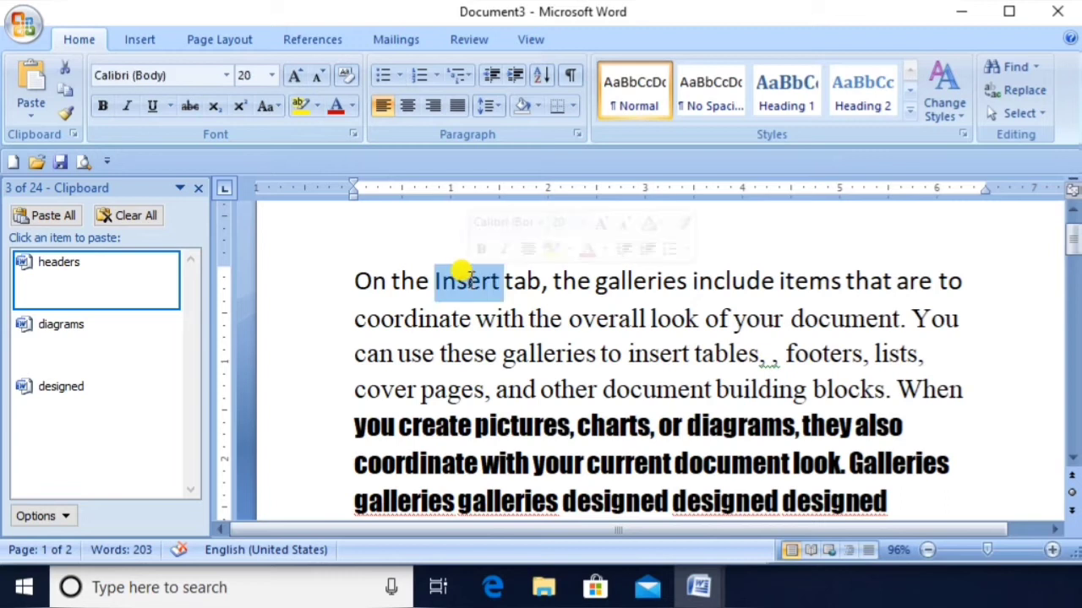
pyautogui.click(103, 106)
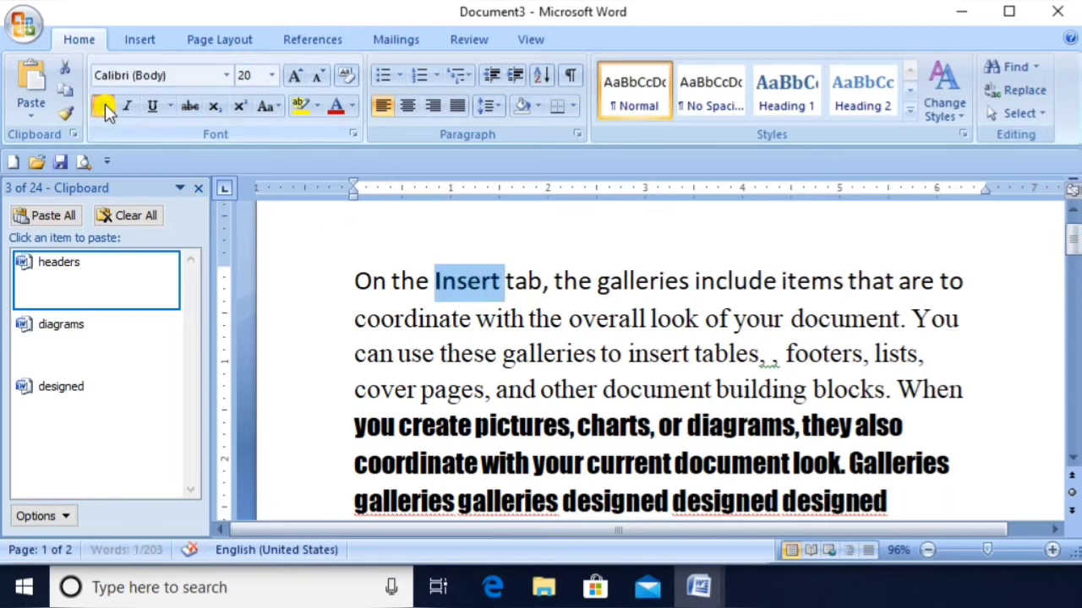
pyautogui.click(495, 338)
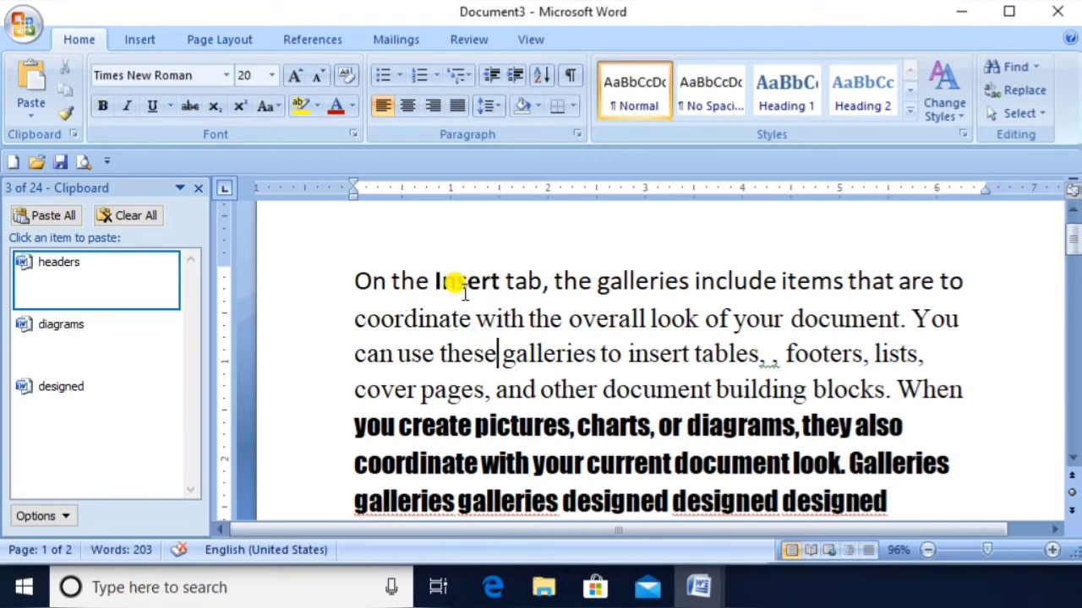
# - Make the word "coordinate" at the start of the second line bold
pyautogui.doubleClick(409, 319)
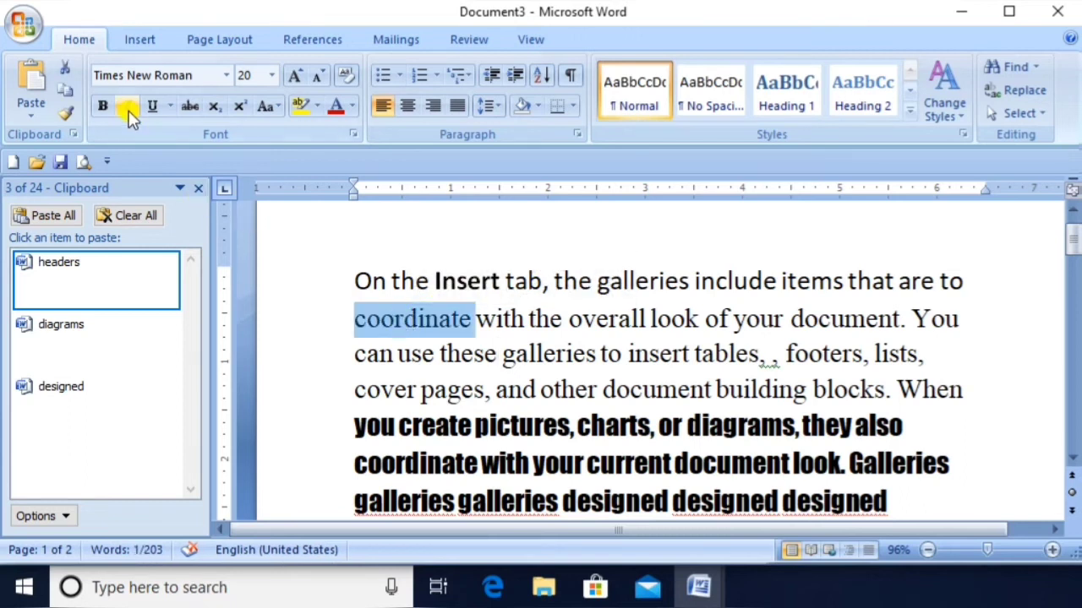
pyautogui.click(104, 106)
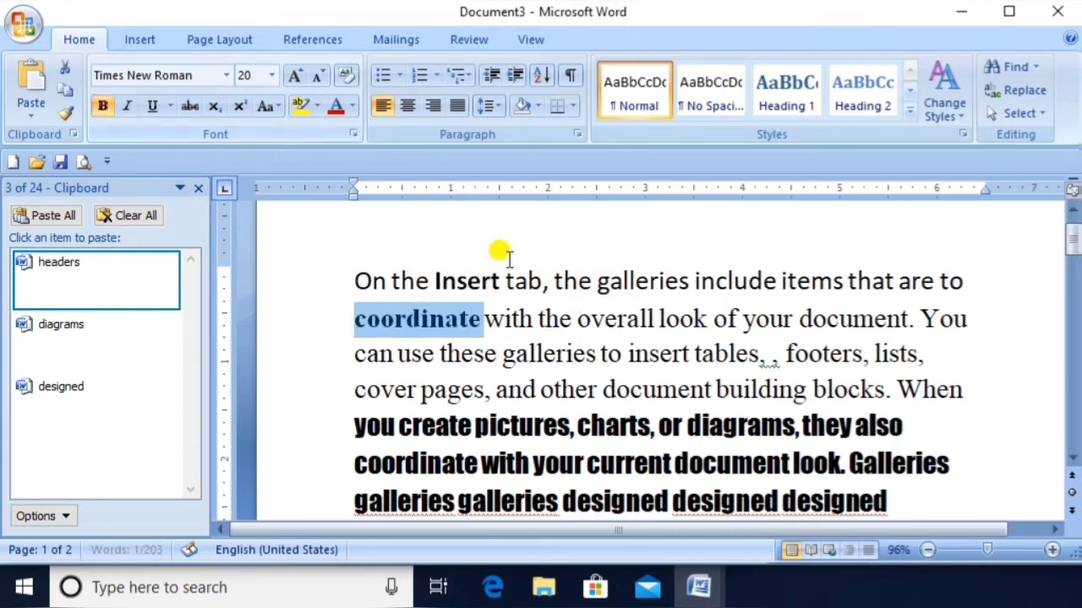
pyautogui.click(589, 313)
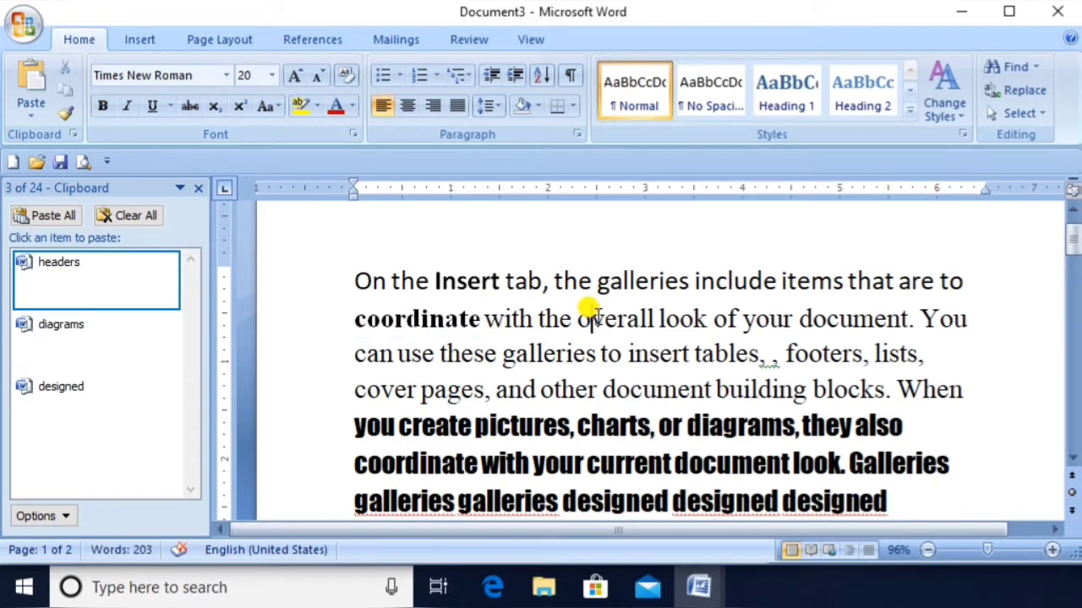
# - Underline the word "galleries" in the first line
pyautogui.doubleClick(642, 277)
pyautogui.click(153, 106)
pyautogui.click(649, 300)
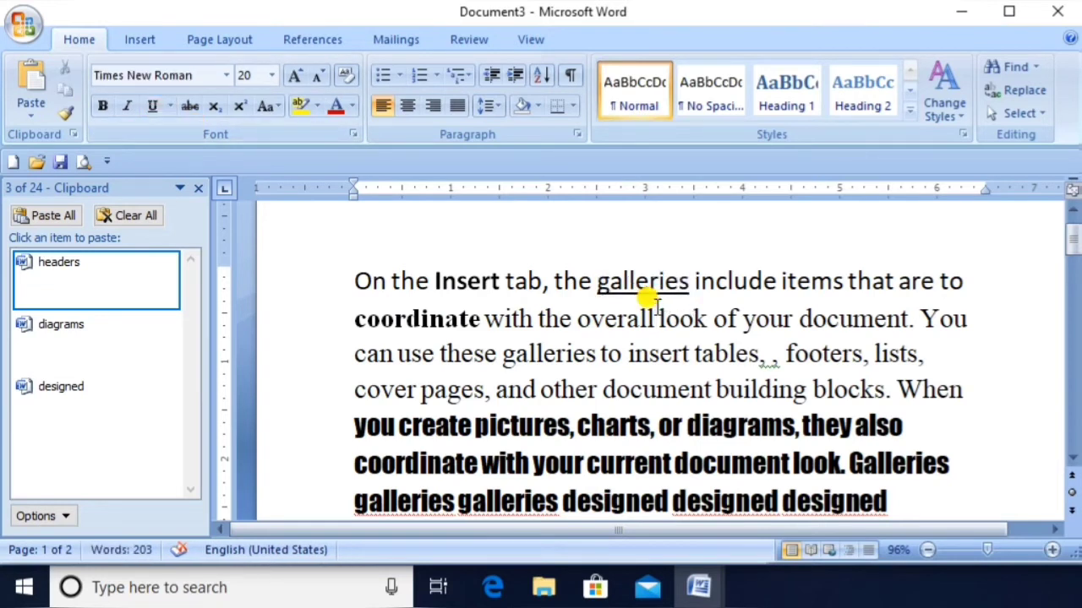
pyautogui.click(592, 323)
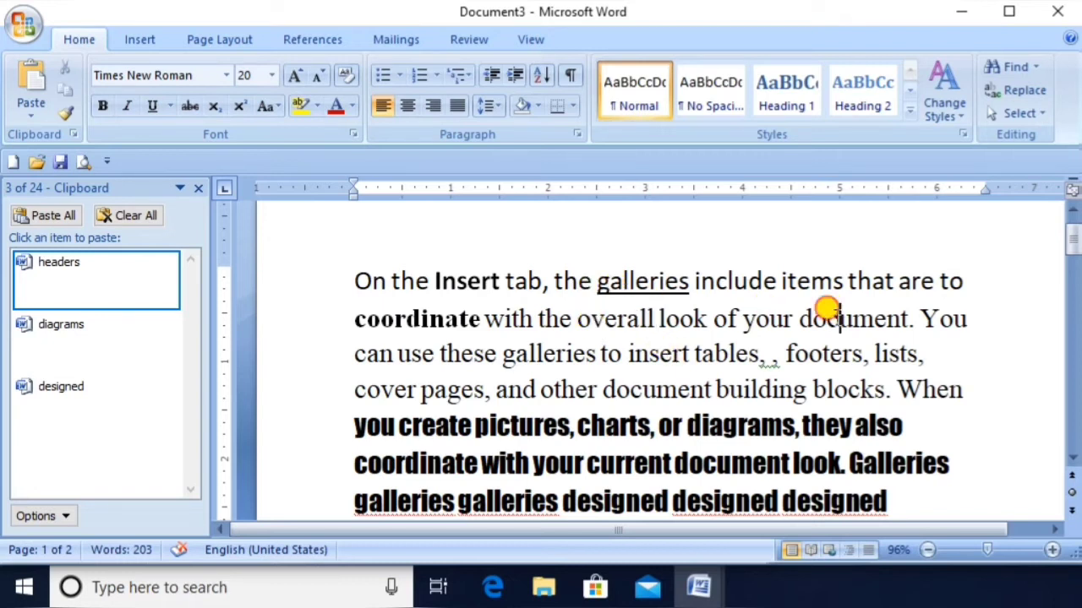
# - Italicize the word "document" in the second line
pyautogui.doubleClick(828, 315)
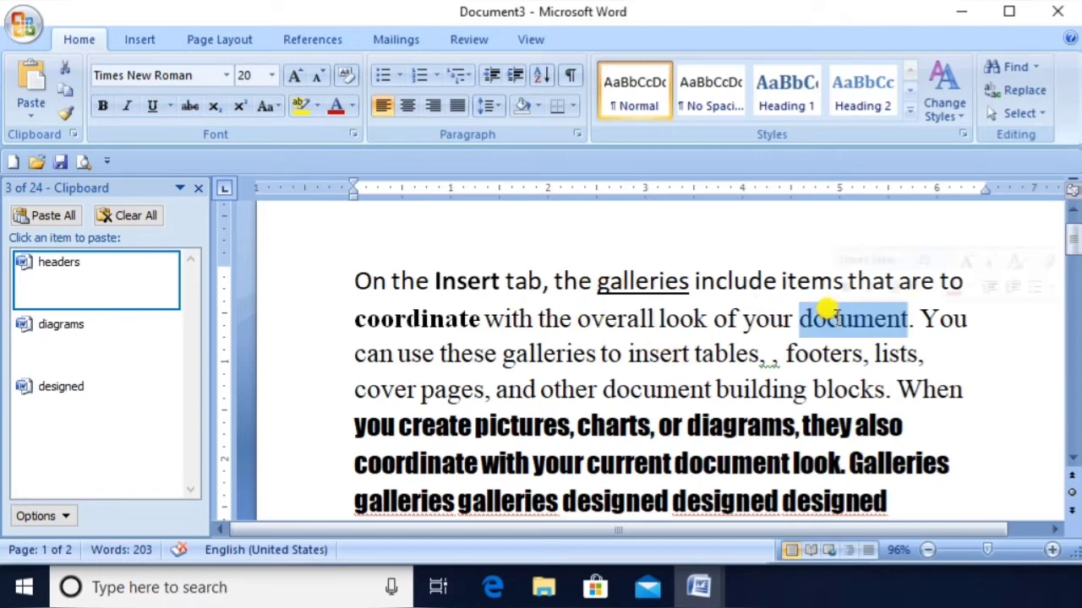
pyautogui.click(125, 107)
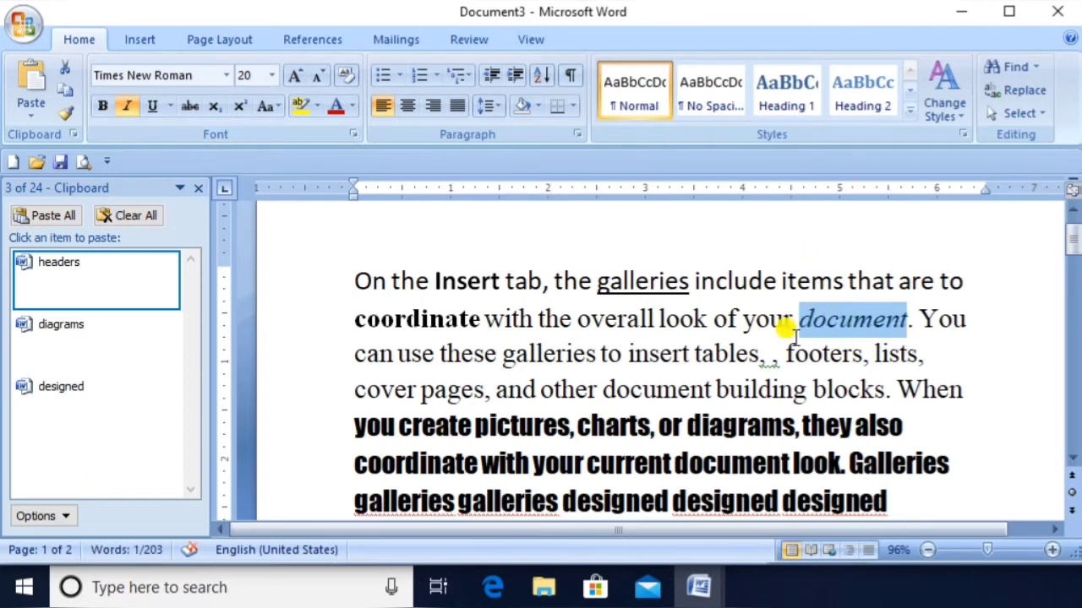
pyautogui.click(695, 355)
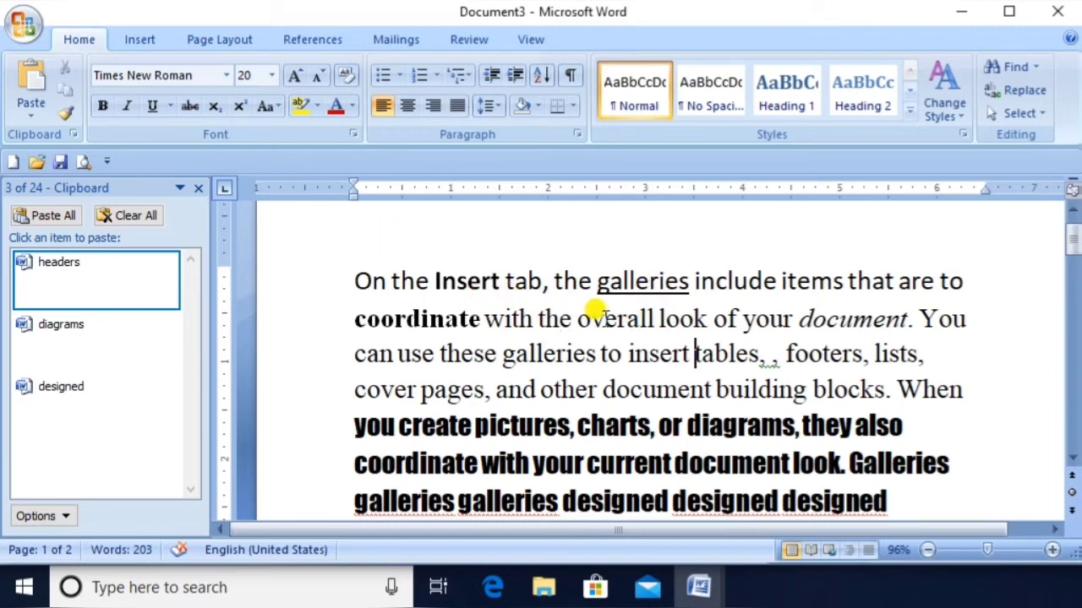
# - Set the underline color of the word "galleries" in the first line to standard red
pyautogui.doubleClick(642, 279)
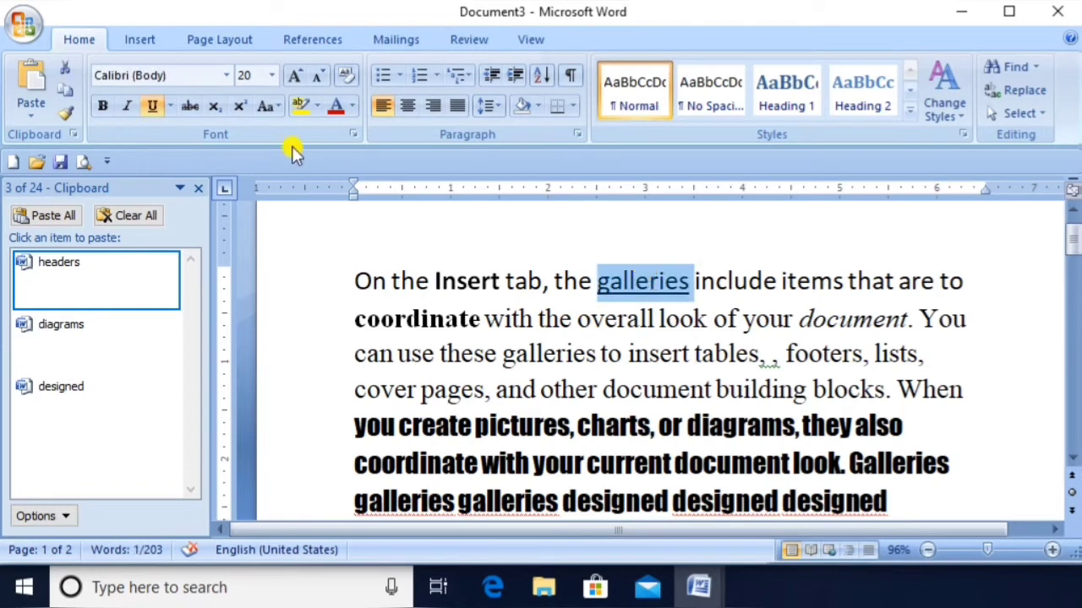
pyautogui.click(170, 106)
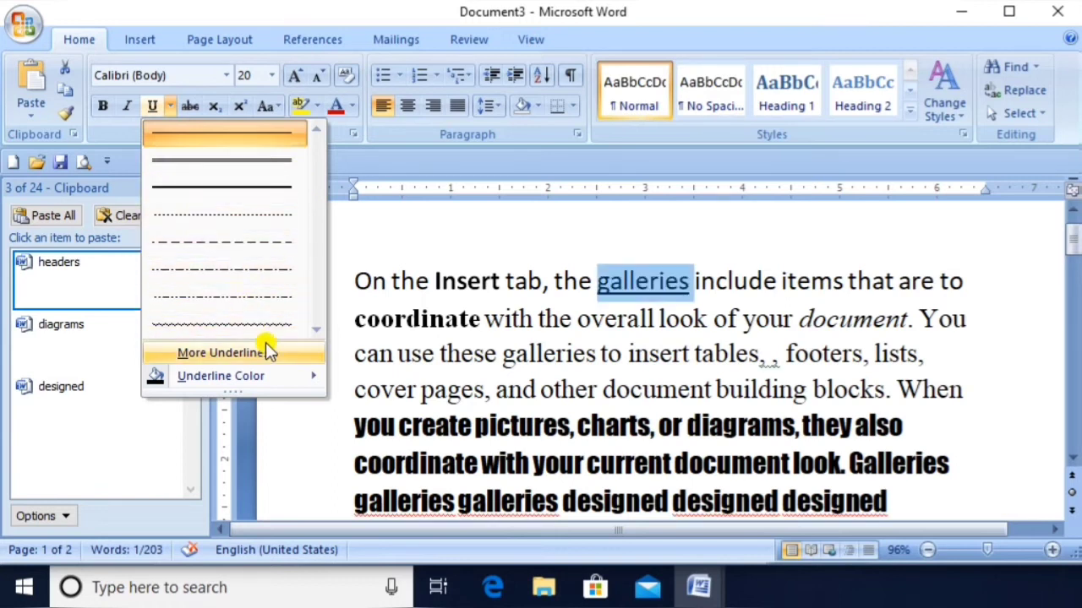
pyautogui.moveTo(287, 385)
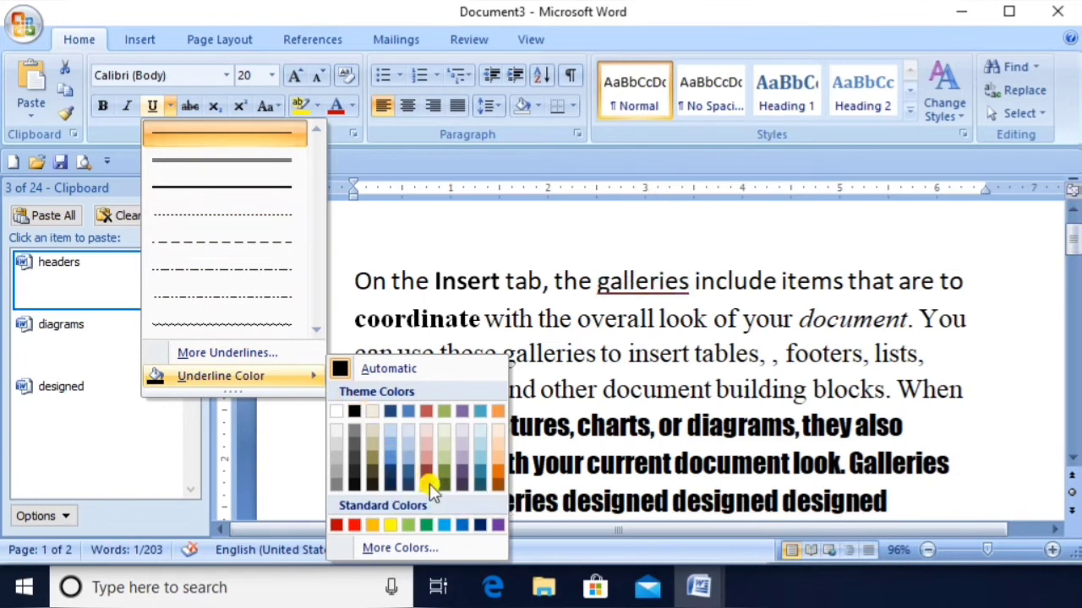
pyautogui.click(356, 529)
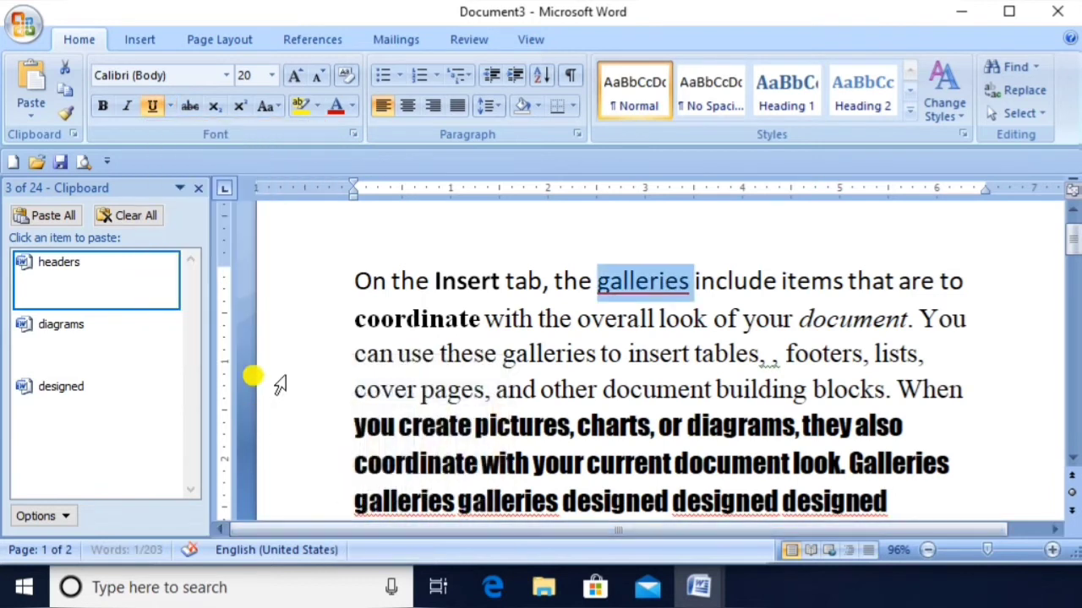
# - Open the Font dialog for the underlined word "galleries" and move it clear of the selected text
pyautogui.click(171, 105)
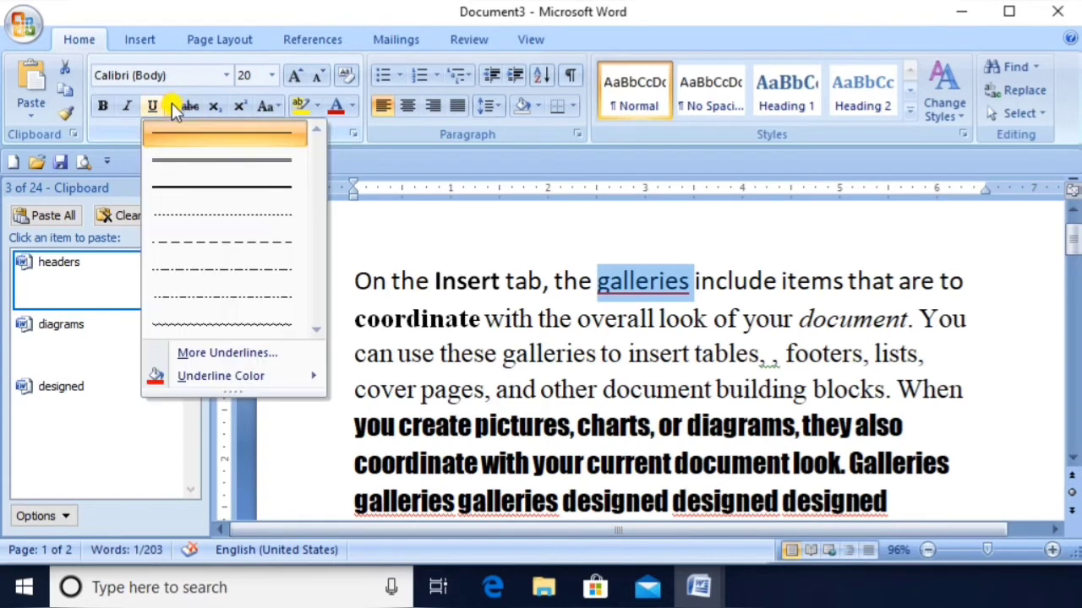
pyautogui.click(265, 348)
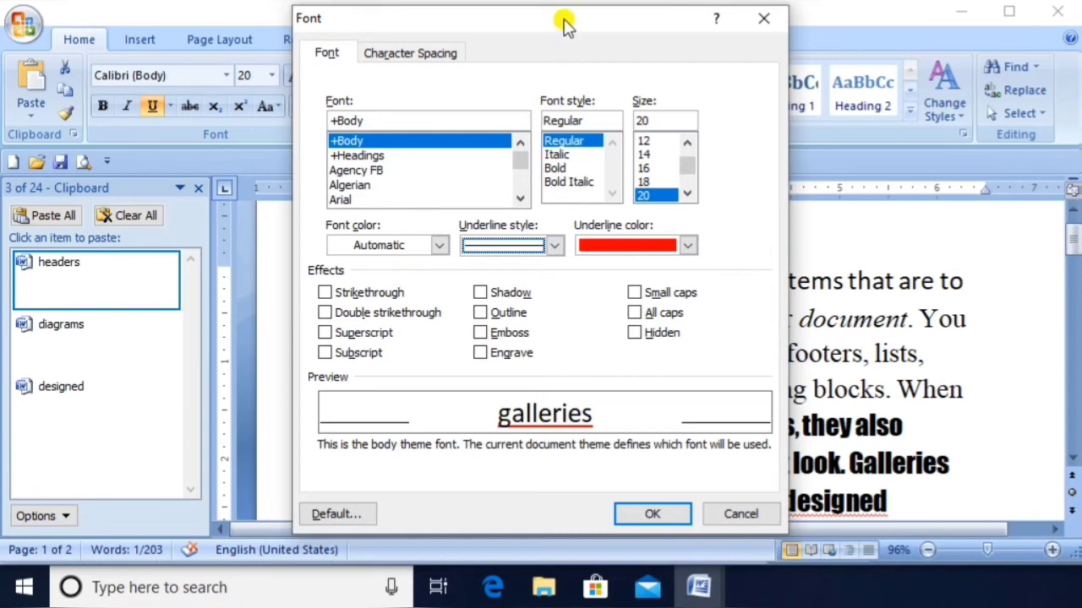
pyautogui.moveTo(564, 24); pyautogui.dragTo(288, 0)
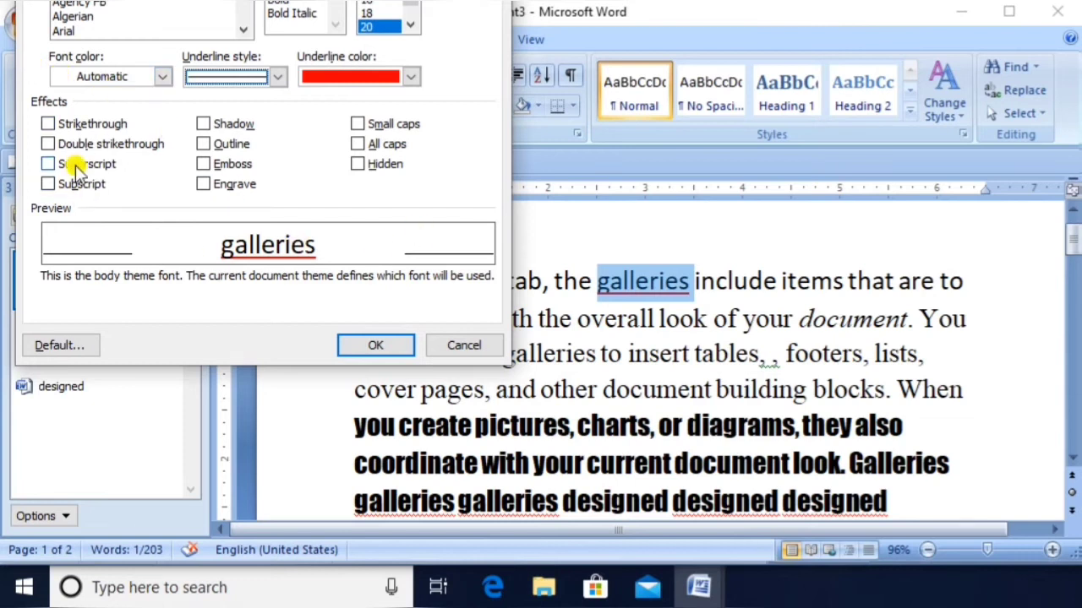
# - Try Strikethrough and Double strikethrough on "galleries", replacing them with the Shadow effect
pyautogui.click(74, 125)
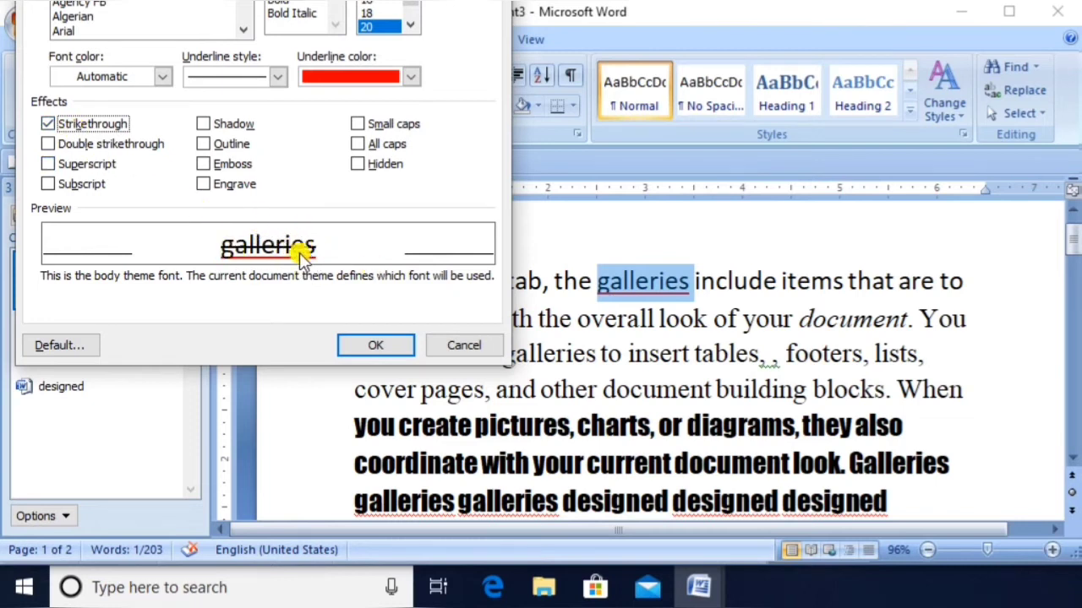
pyautogui.click(93, 149)
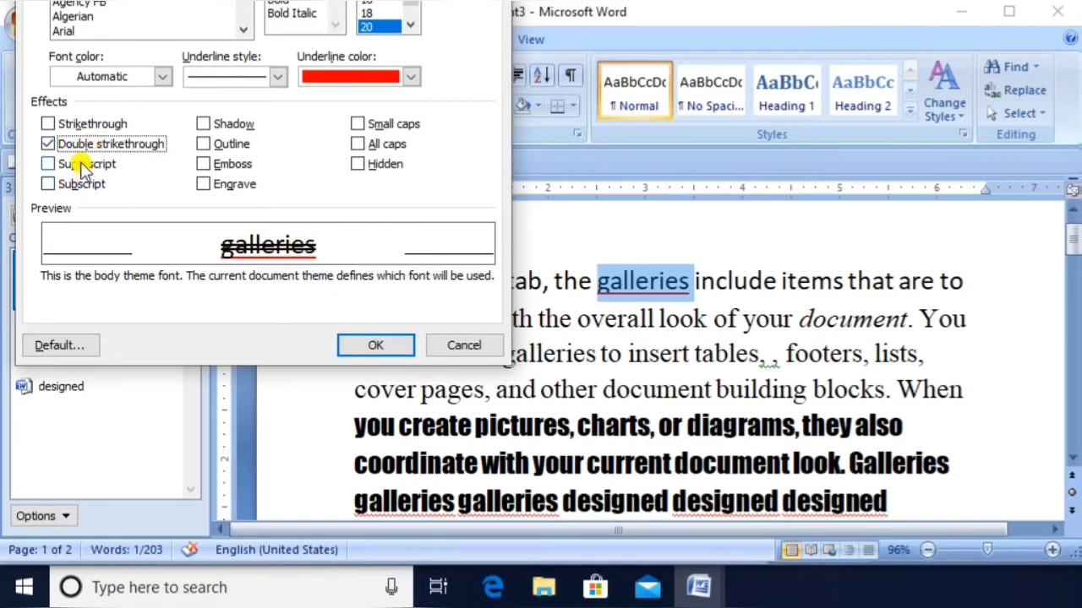
pyautogui.click(205, 124)
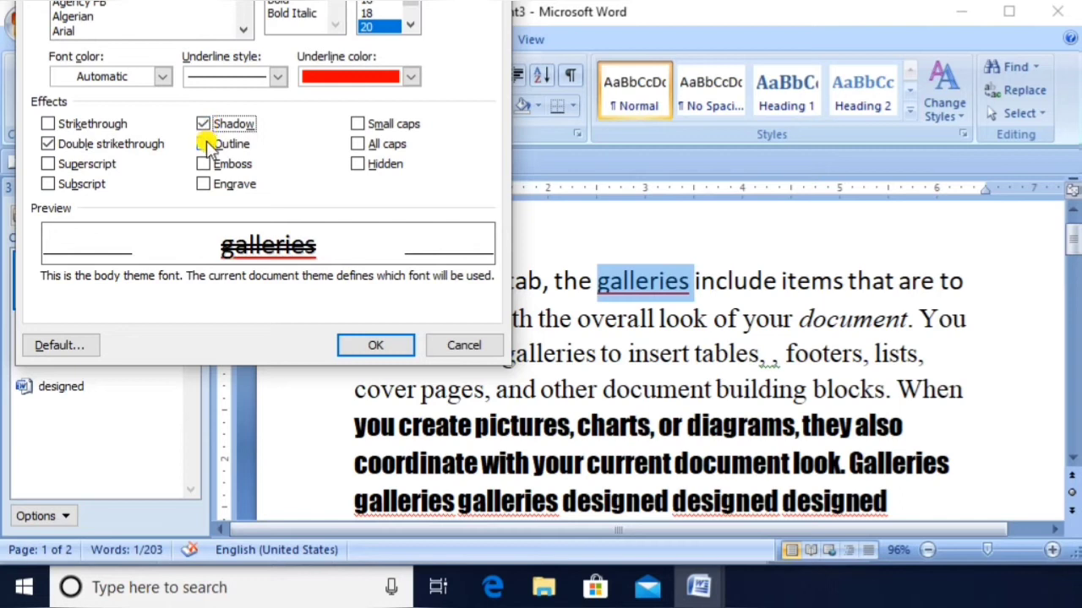
pyautogui.click(75, 146)
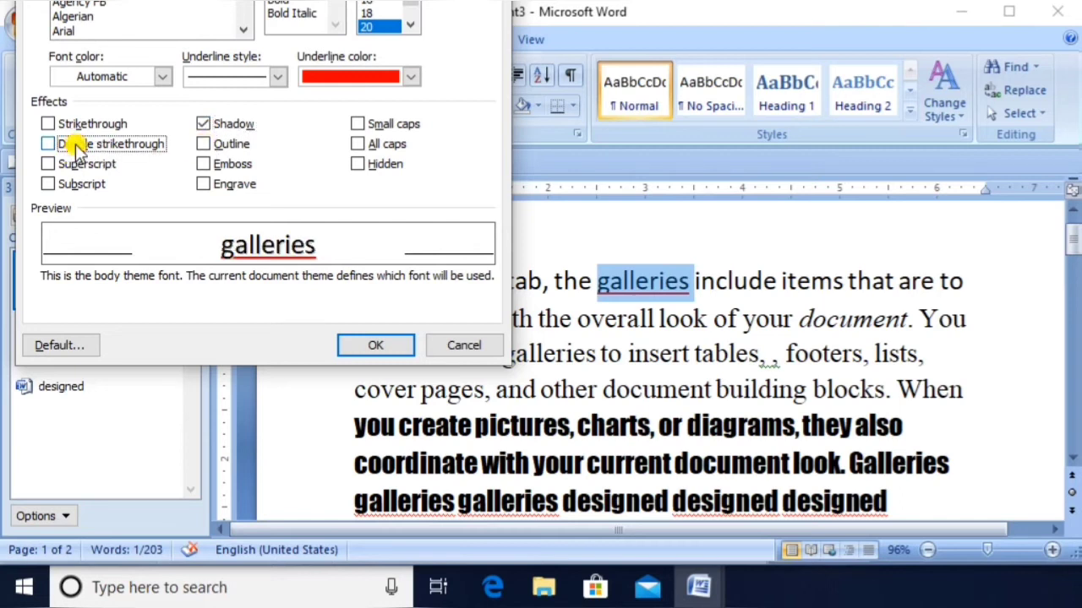
# - Try the Outline, Emboss, Shadow and Engrave effects on "galleries" in the preview
pyautogui.click(209, 145)
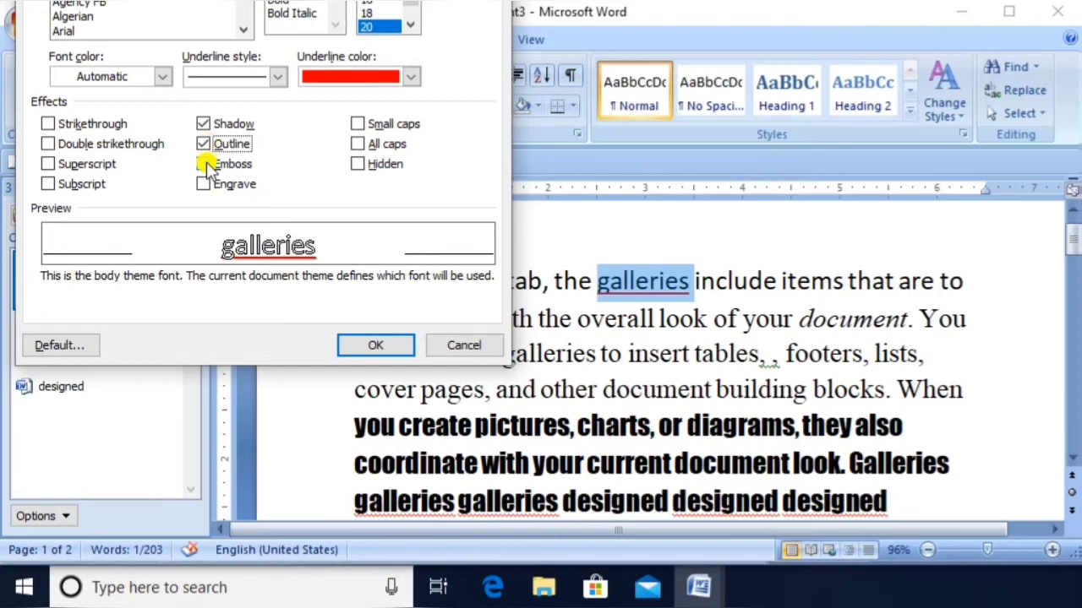
pyautogui.click(205, 164)
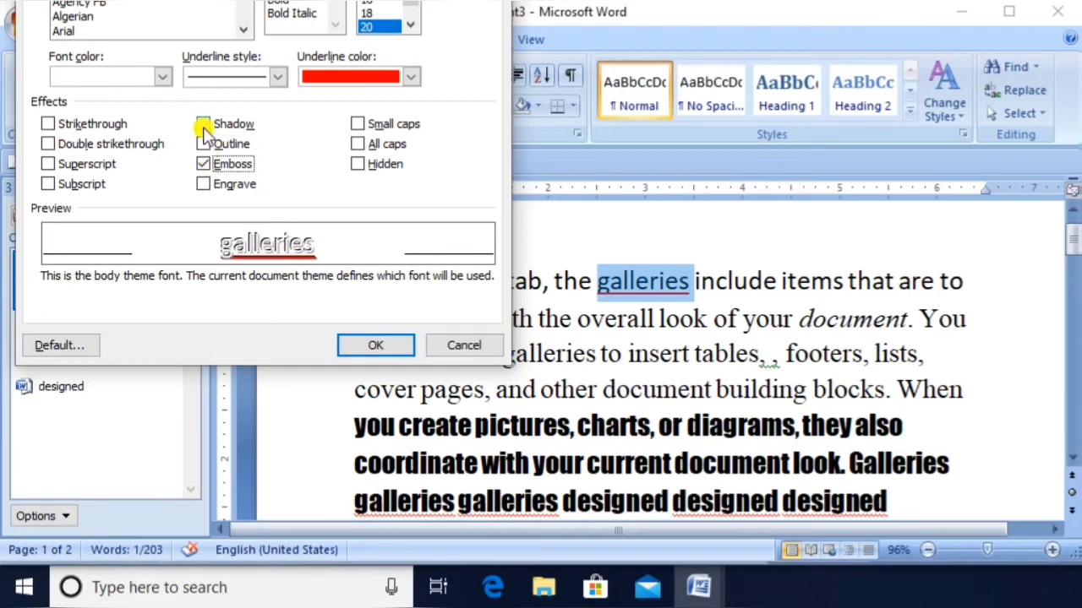
pyautogui.click(202, 125)
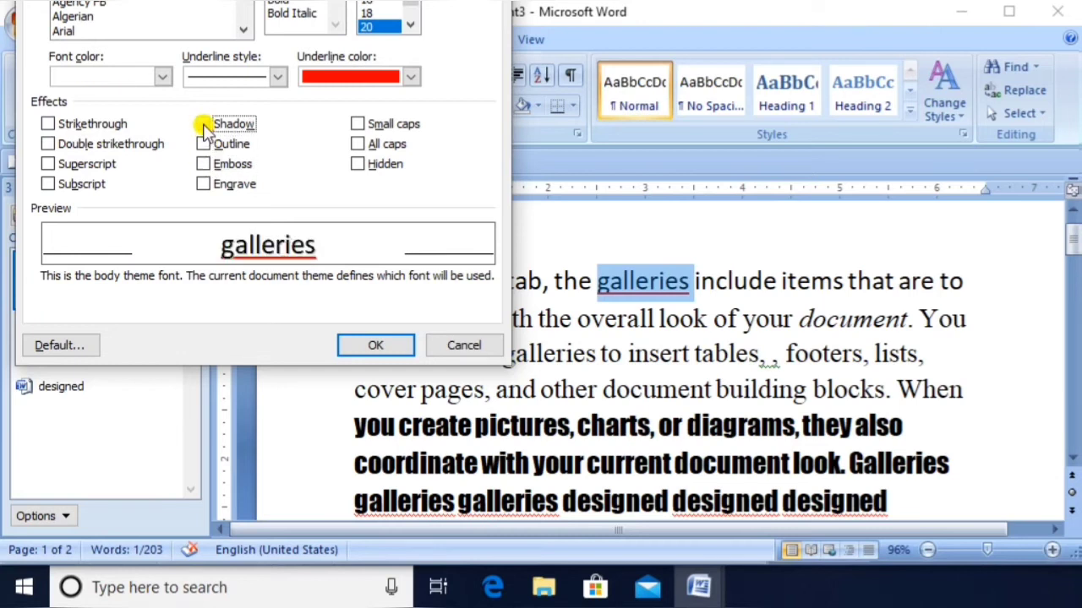
pyautogui.click(204, 184)
pyautogui.click(205, 184)
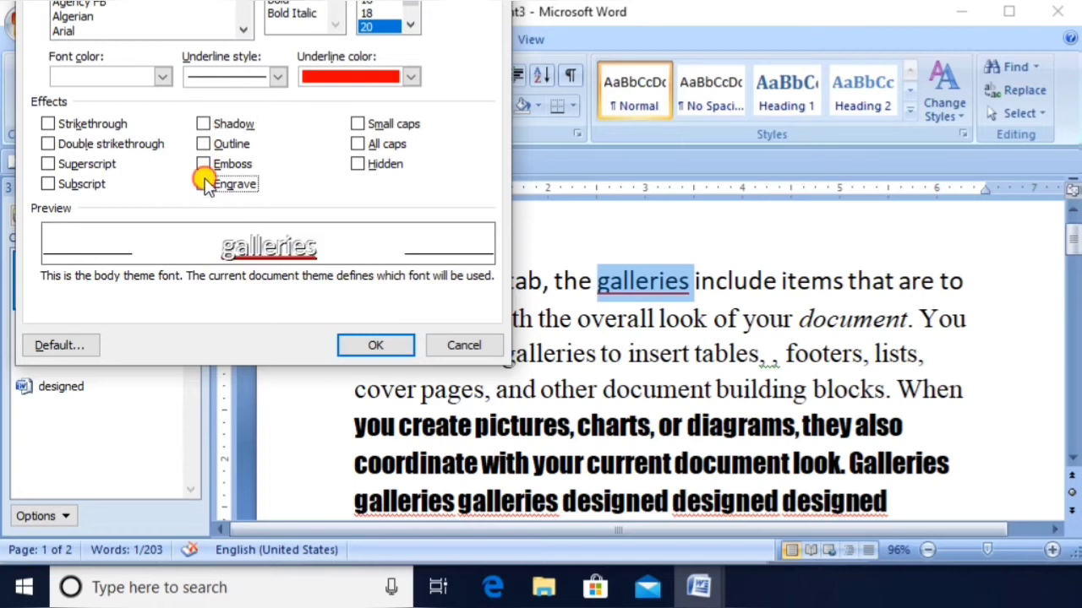
# - Try Small caps and All caps on "galleries" in the preview and clear the caps effect again
pyautogui.click(360, 125)
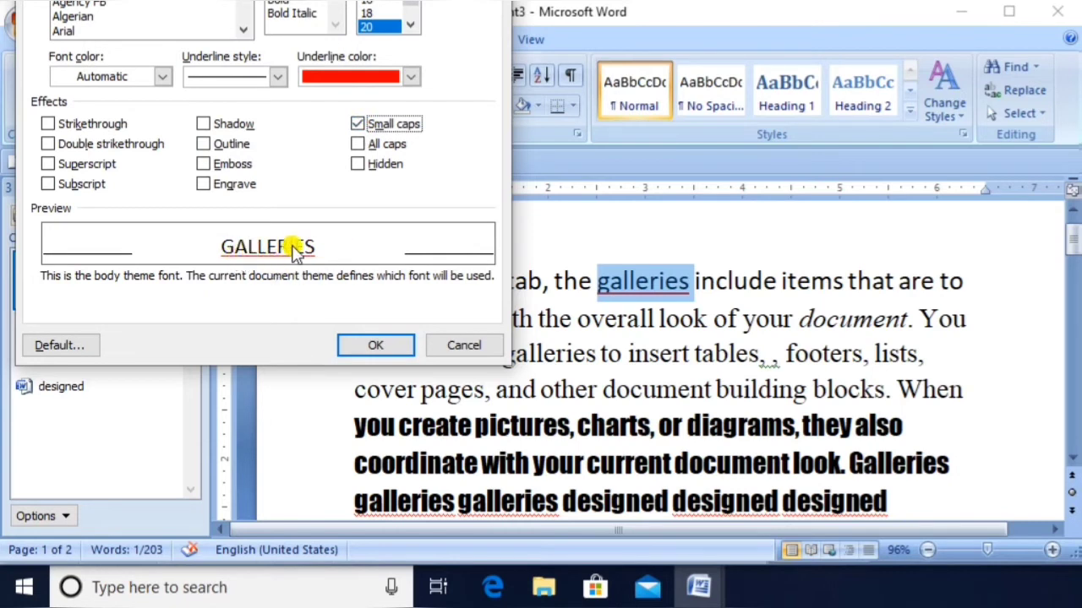
pyautogui.click(355, 142)
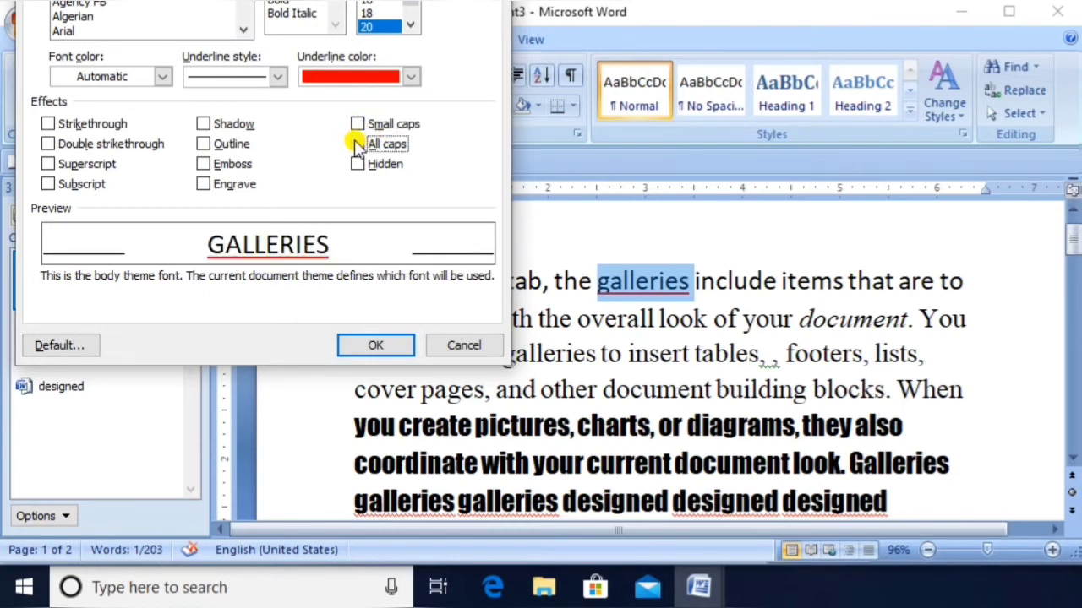
pyautogui.click(355, 143)
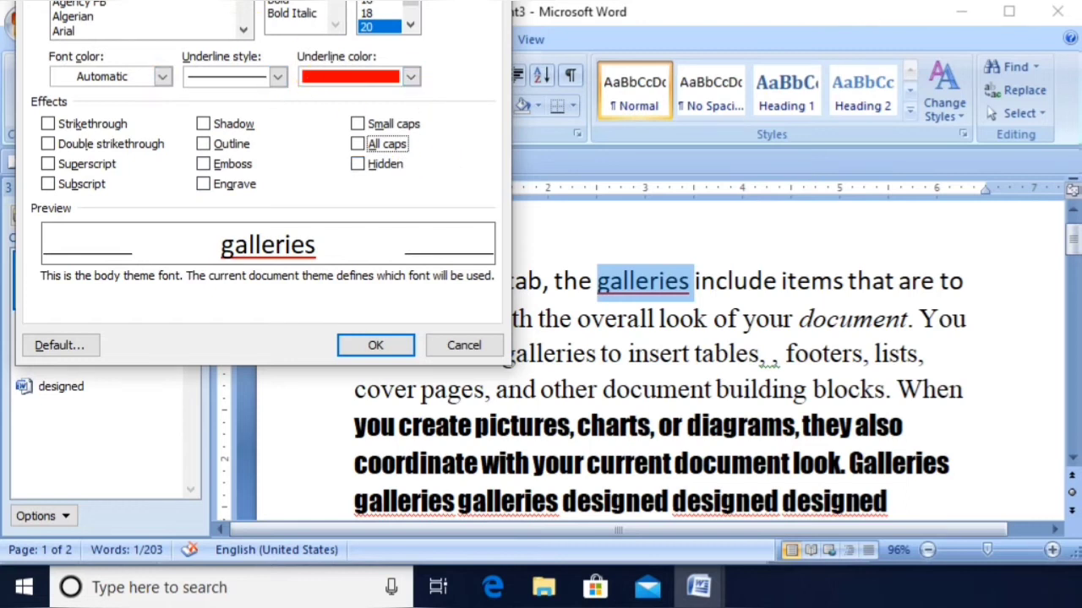
# - Accept the Font dialog settings for "galleries" and apply Strikethrough to the bold word "coordinate" in the second line
pyautogui.moveTo(265, 0); pyautogui.dragTo(299, 44)
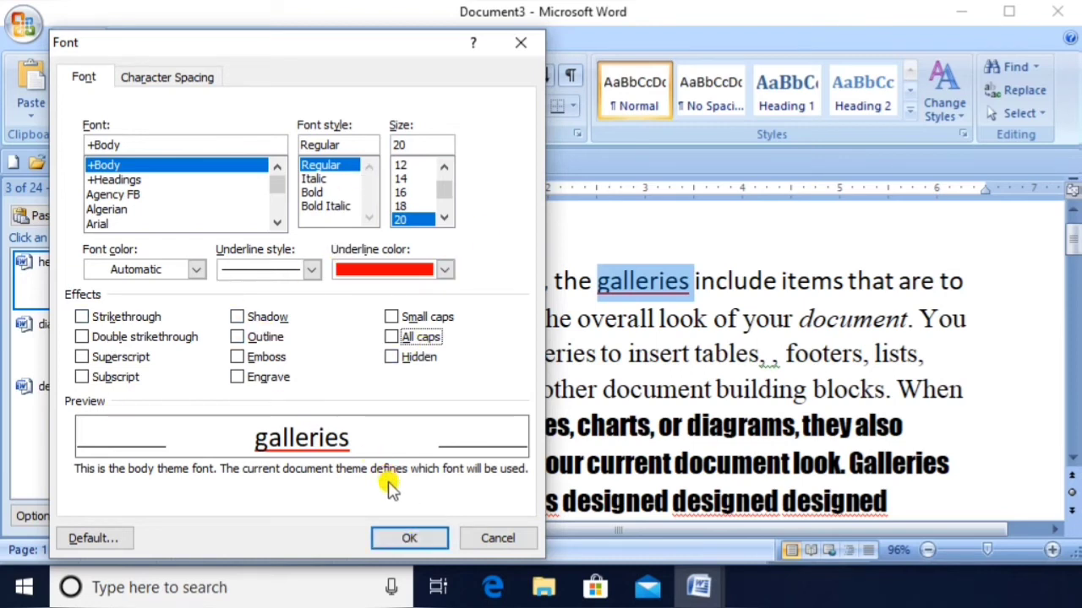
pyautogui.click(407, 536)
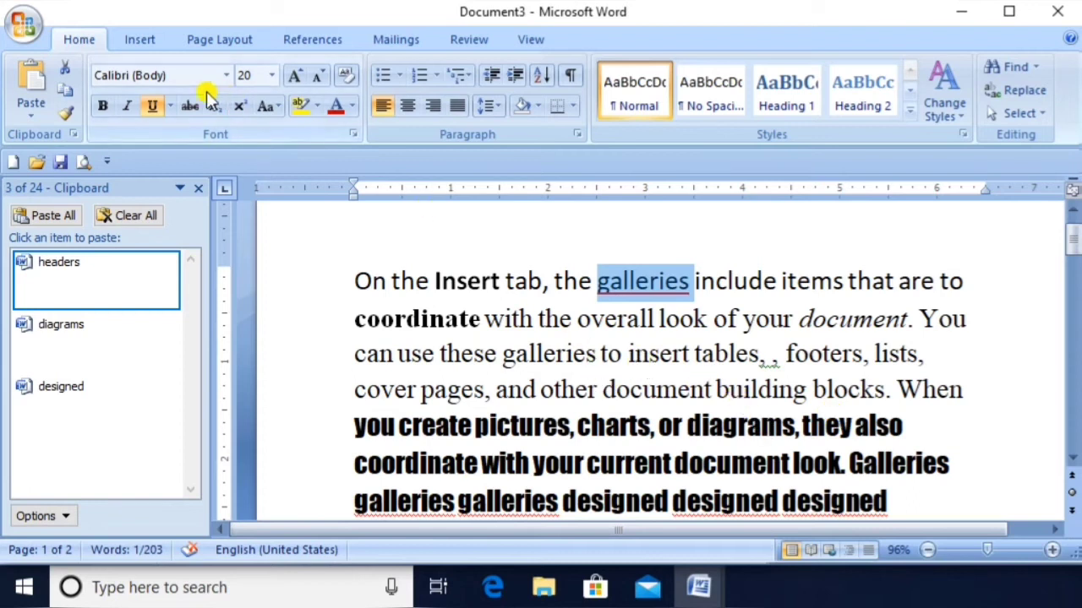
pyautogui.click(420, 324)
pyautogui.doubleClick(420, 319)
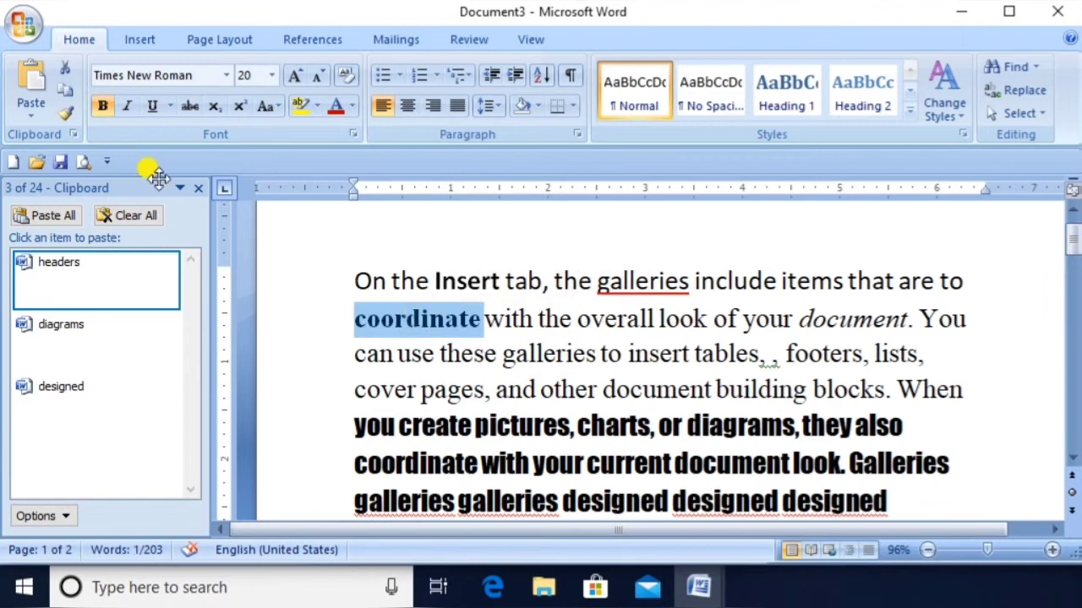
pyautogui.click(191, 107)
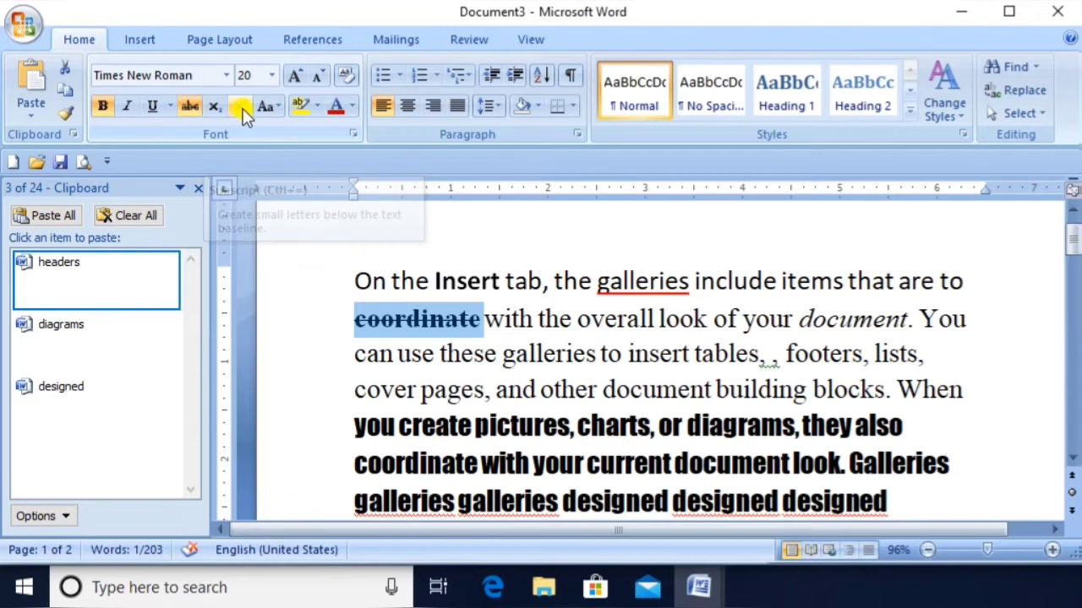
# - Insert a separate line reading "10th" between "building blocks." and "When"
pyautogui.click(898, 389)
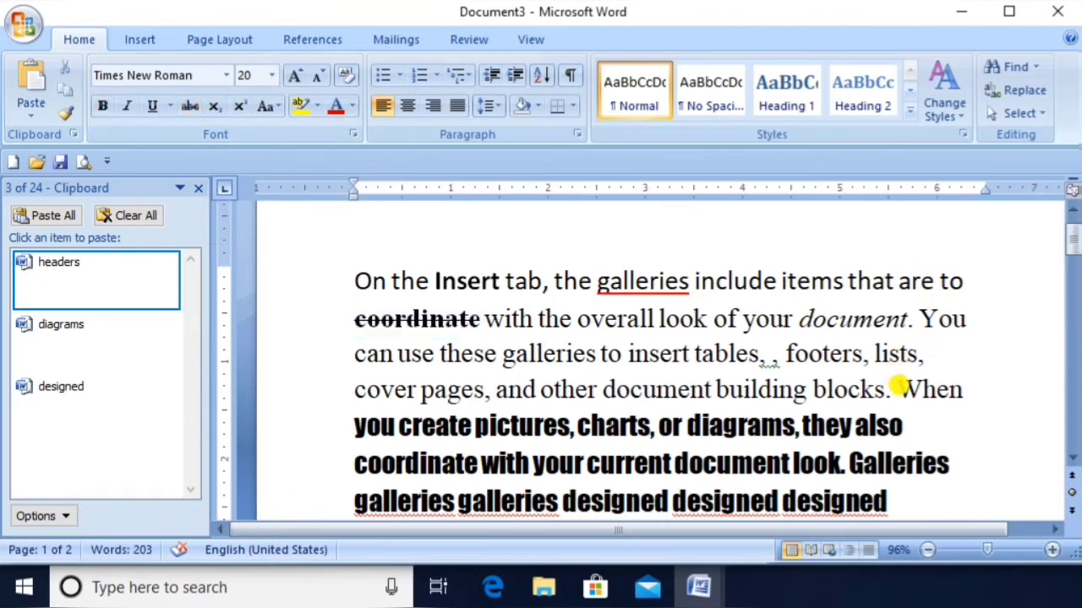
pyautogui.press('Return')
pyautogui.press('Return')
pyautogui.press('Up')
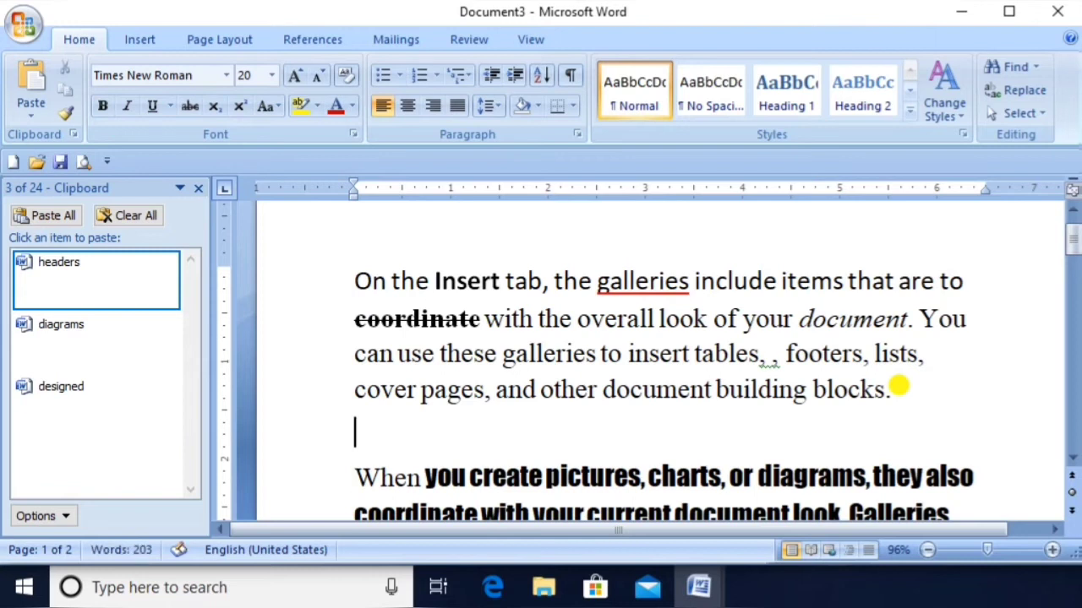
pyautogui.write('10th')
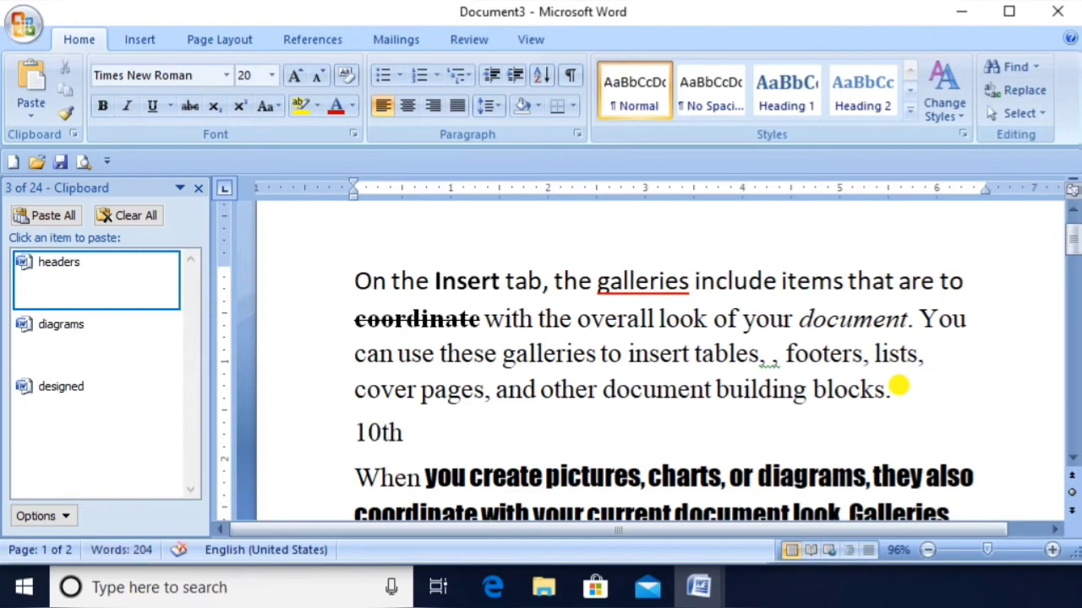
# - Format the letters "th" in "10th" as superscript
pyautogui.hotkey('shift', 'Left')
pyautogui.hotkey('shift', 'Left')
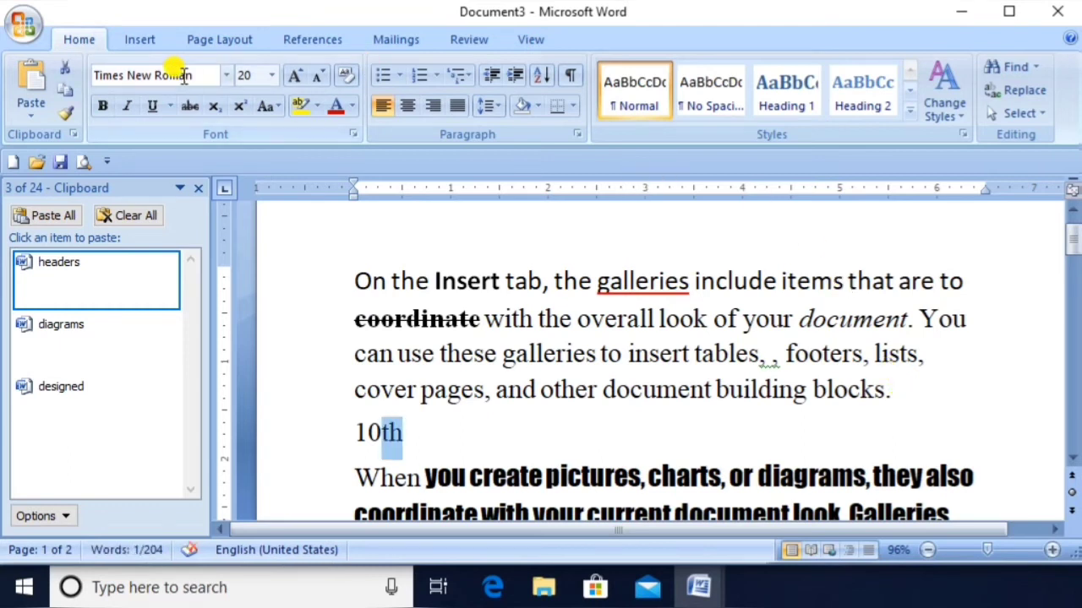
pyautogui.click(243, 108)
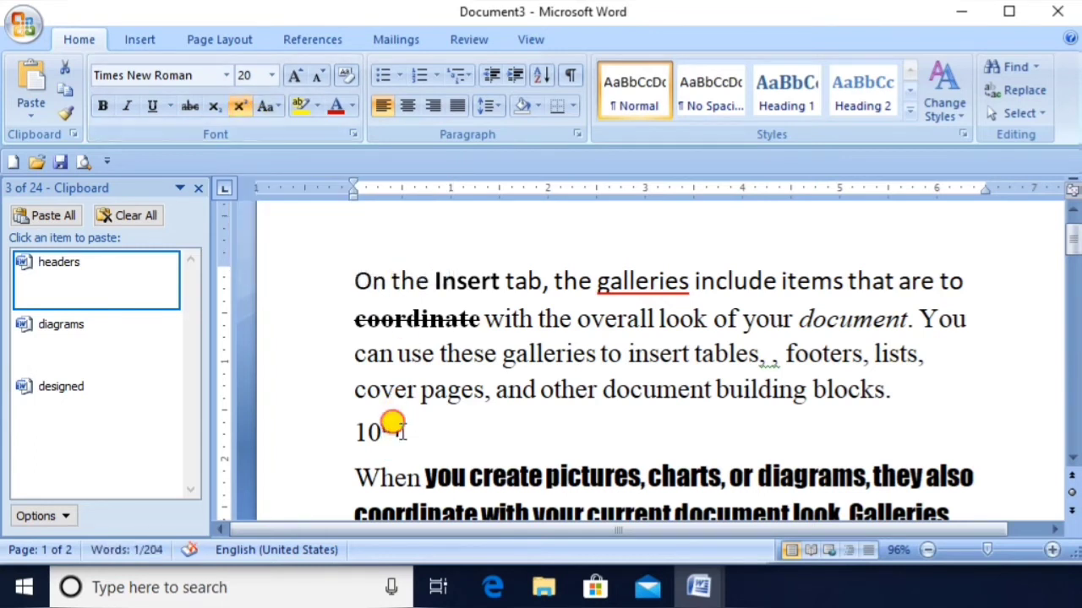
# - Enter the test letters "jjjj" after the superscript "th" and delete them again
pyautogui.click(394, 427)
pyautogui.write('jjjj')
pyautogui.press('BackSpace')
pyautogui.press('BackSpace')
pyautogui.press('BackSpace')
pyautogui.press('BackSpace')
pyautogui.press('BackSpace')
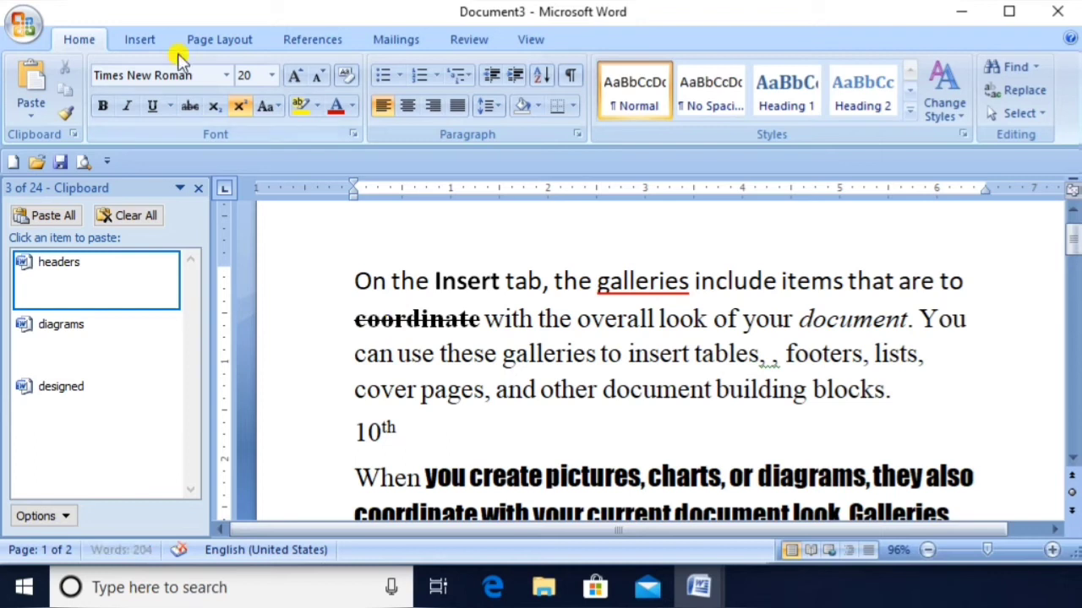
# - Turn superscript off, add "h2" after "10th" and format the 2 as subscript
pyautogui.click(235, 112)
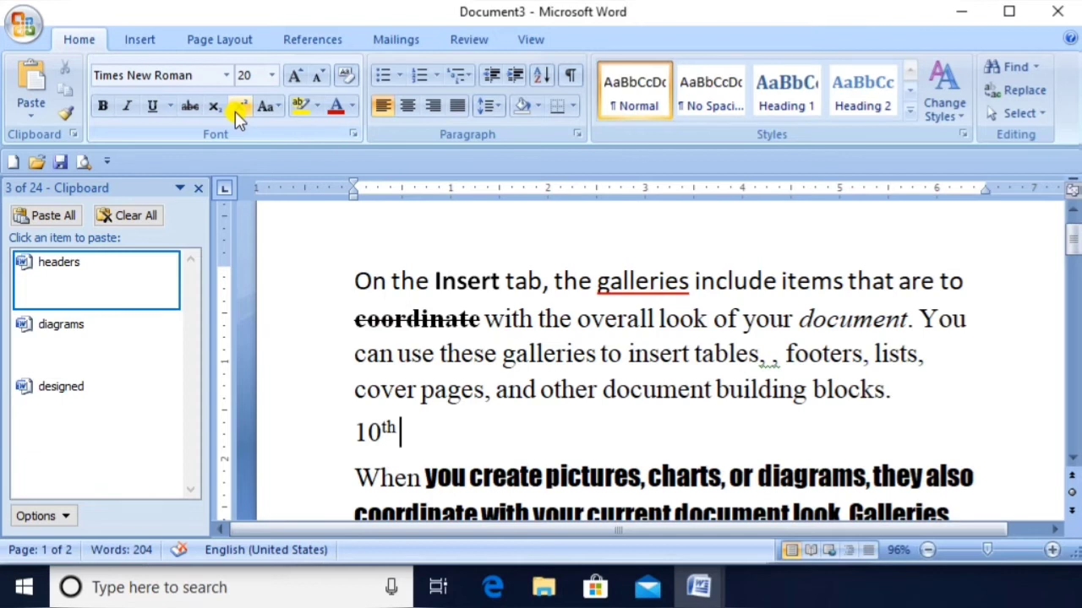
pyautogui.write('h2')
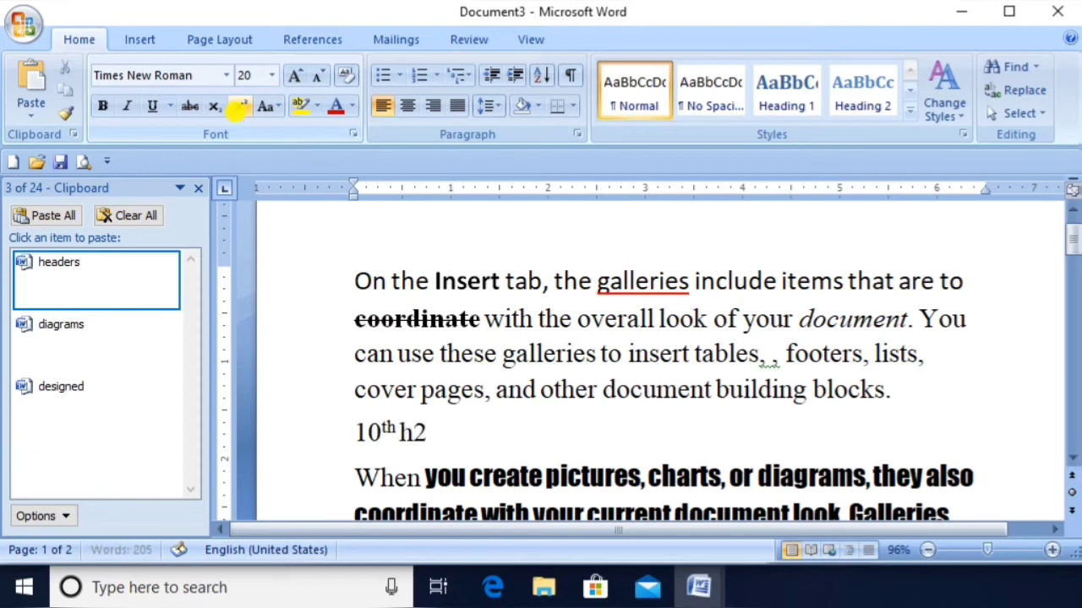
pyautogui.hotkey('shift', 'Left')
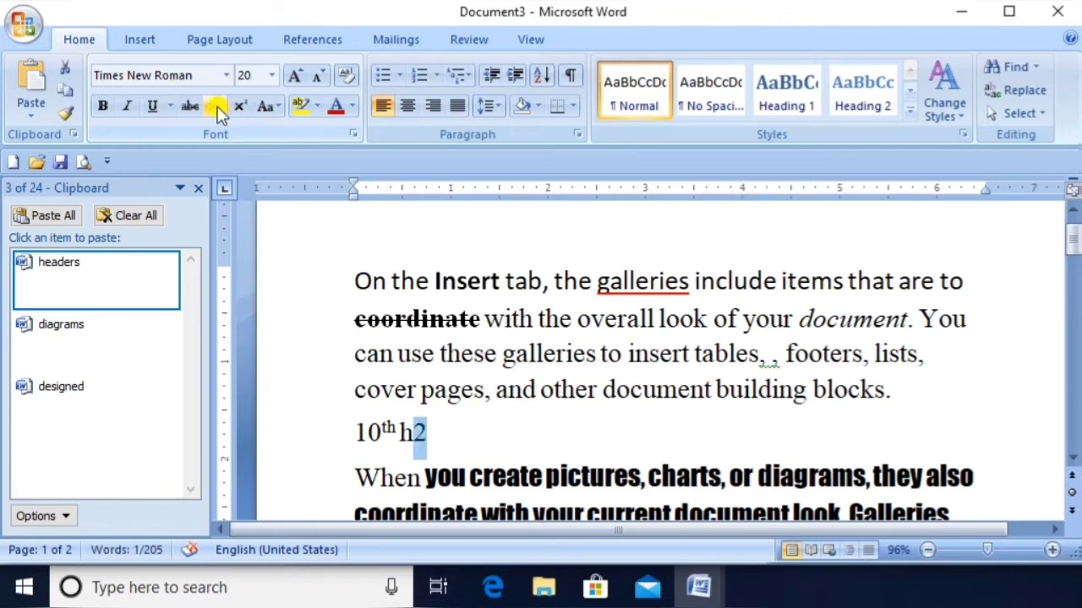
pyautogui.click(216, 105)
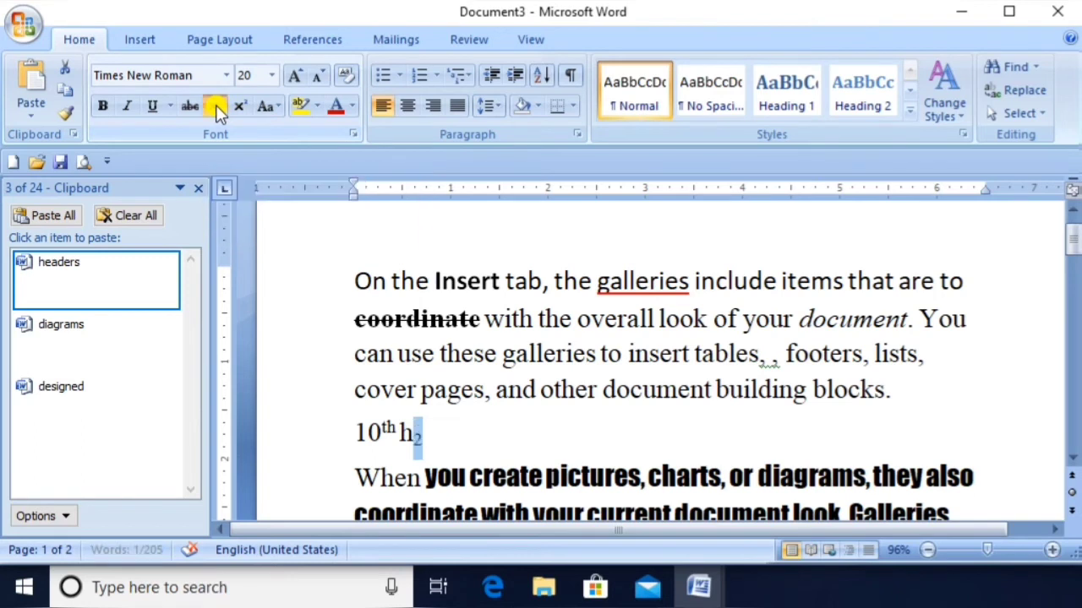
pyautogui.click(435, 435)
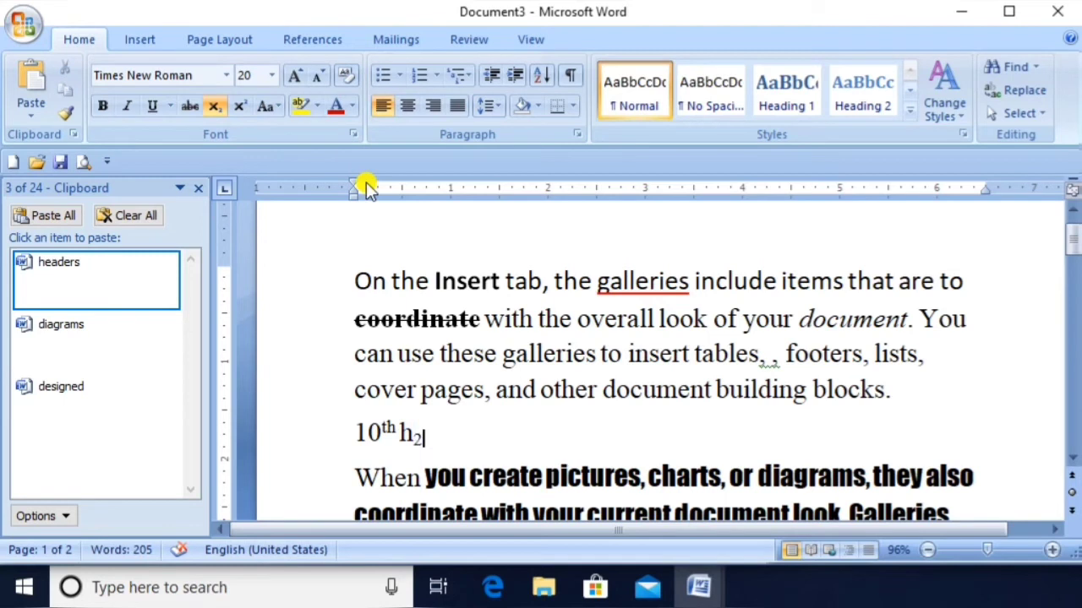
# - Replace the lowercase "h" before the subscript 2 with a capital "H"
pyautogui.press('Left')
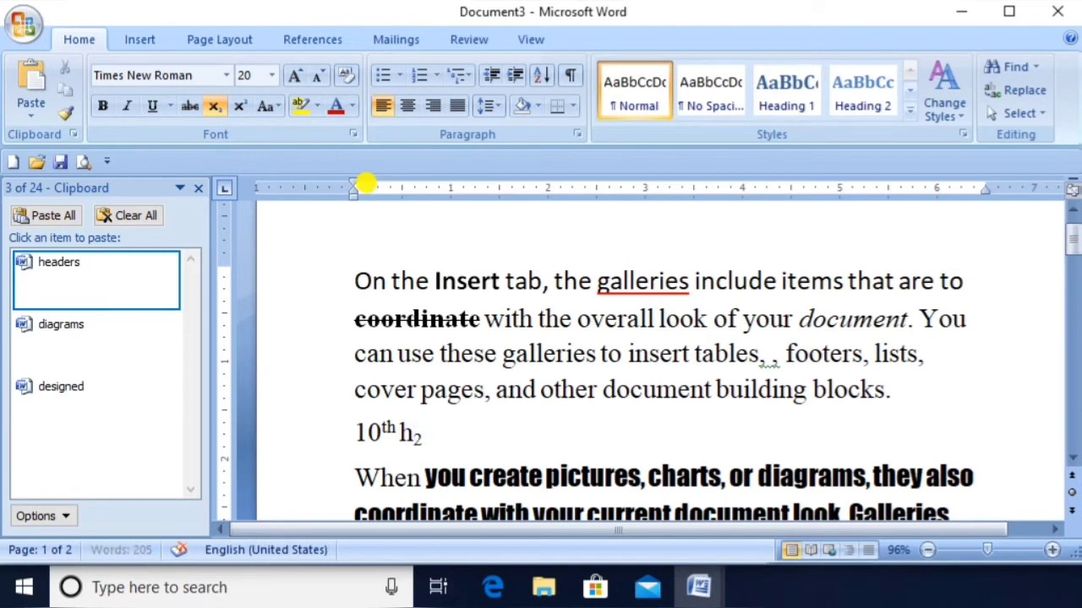
pyautogui.write('H')
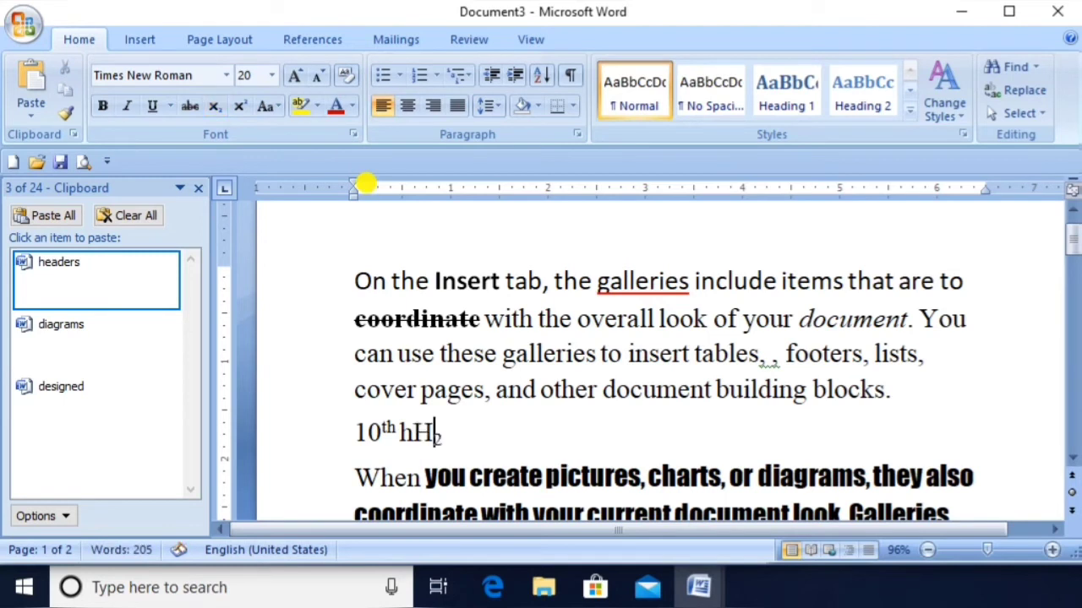
pyautogui.press('Left')
pyautogui.press('BackSpace')
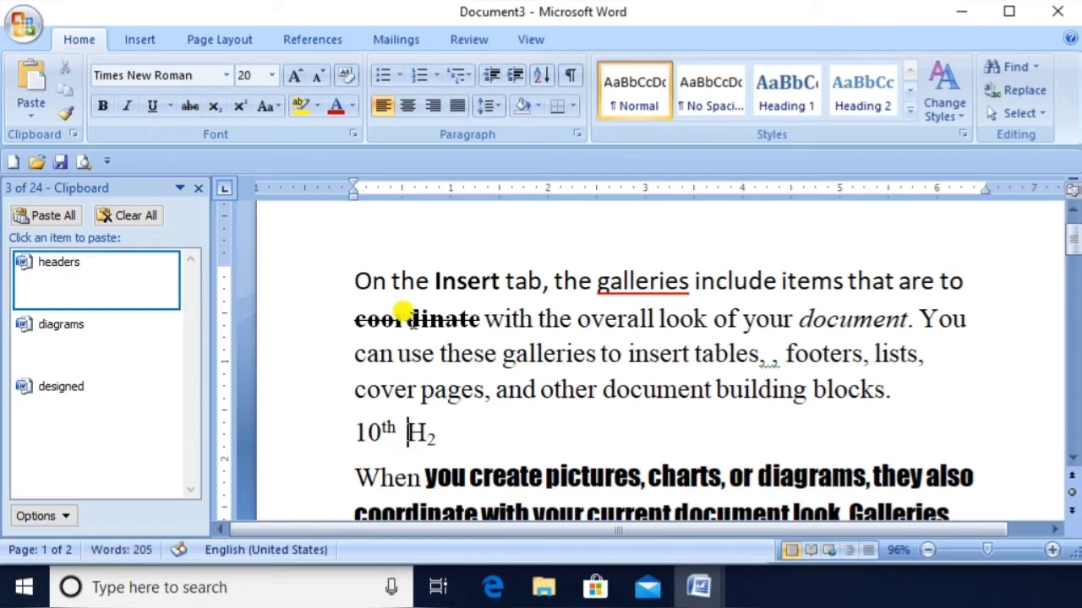
# - Enter the test letters "akjhk" after the subscript 2 and delete them again
pyautogui.click(447, 434)
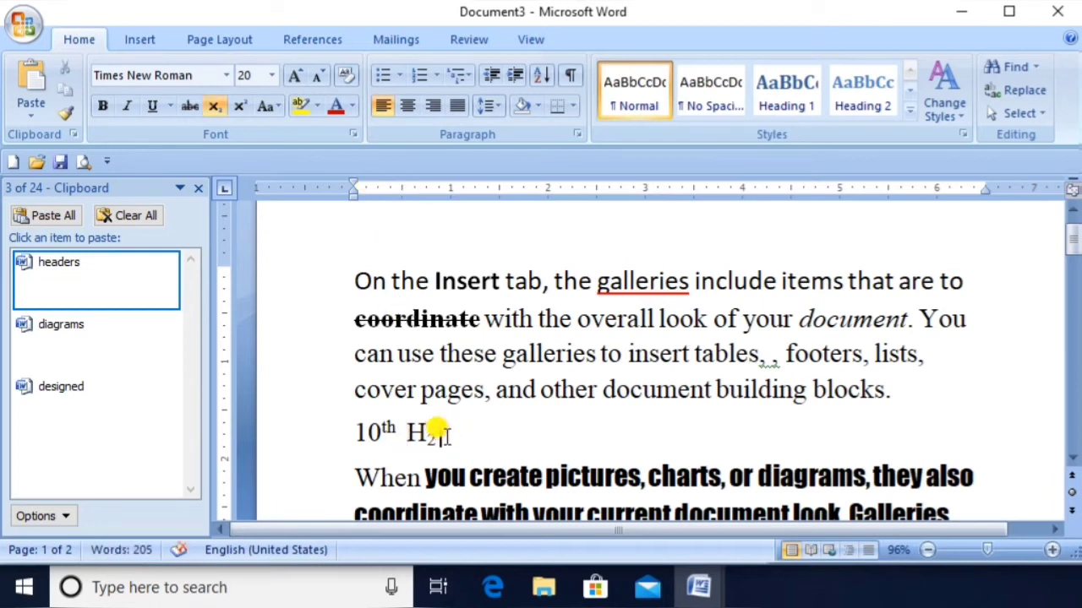
pyautogui.write('akjhk')
pyautogui.press('BackSpace')
pyautogui.press('BackSpace')
pyautogui.press('BackSpace')
pyautogui.press('BackSpace')
pyautogui.press('BackSpace')
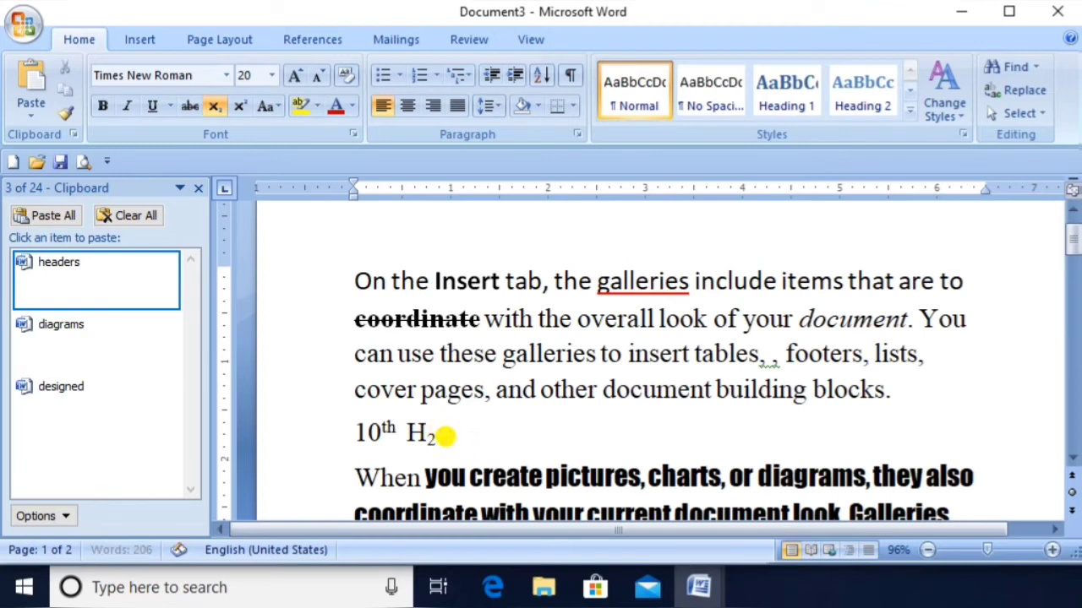
# - Turn subscript off after "H2" and apply tOGGLE cASE to it
pyautogui.click(214, 106)
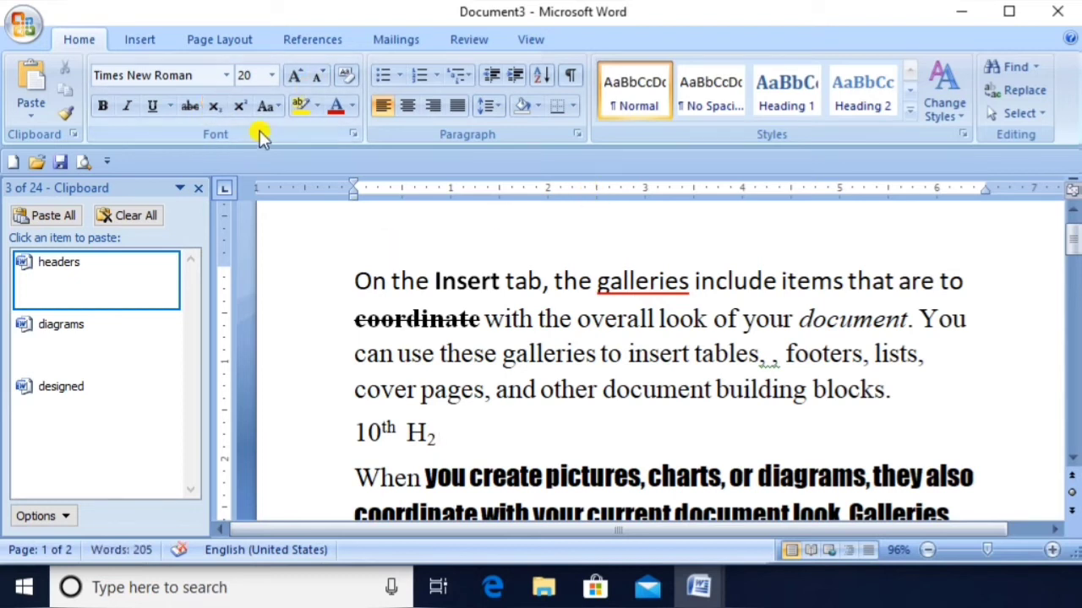
pyautogui.click(265, 106)
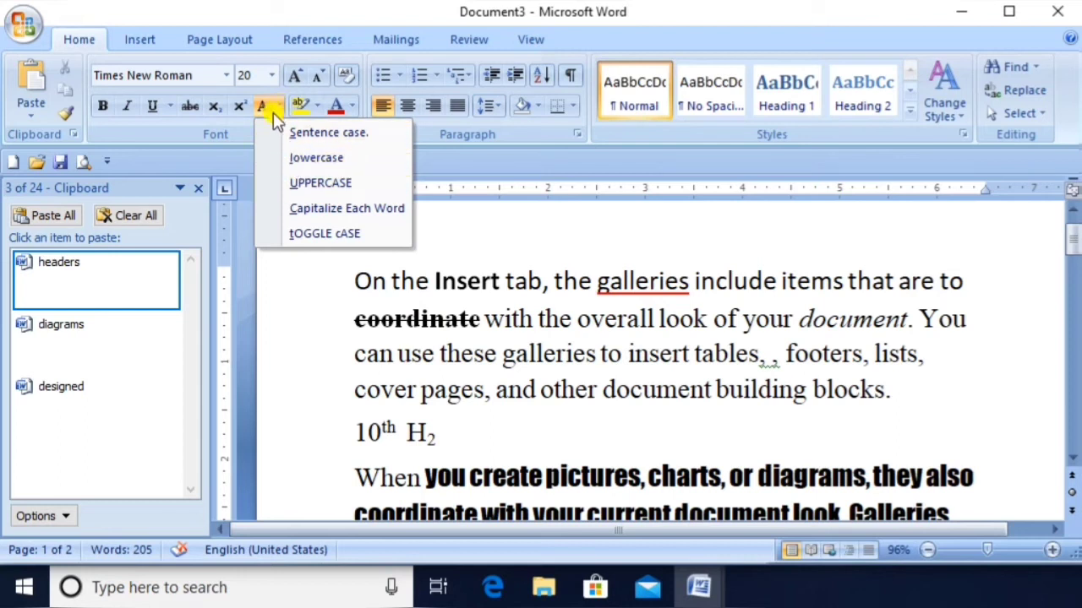
pyautogui.click(365, 237)
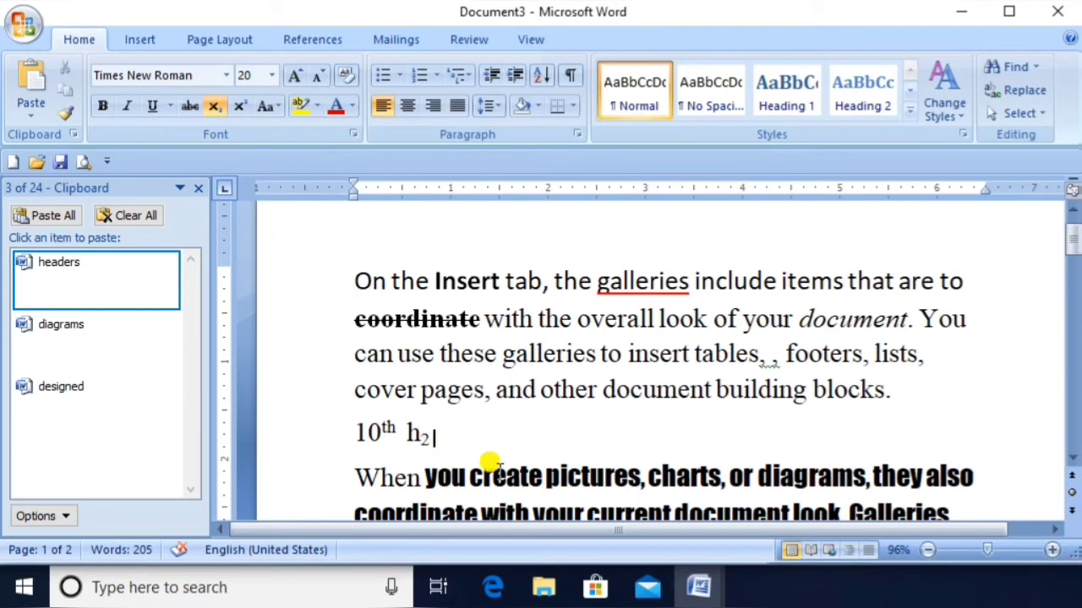
# - Select the whole paragraph beginning "You can easily change the formatting" and apply Sentence case to it
pyautogui.scroll(-4, 1071, 460)
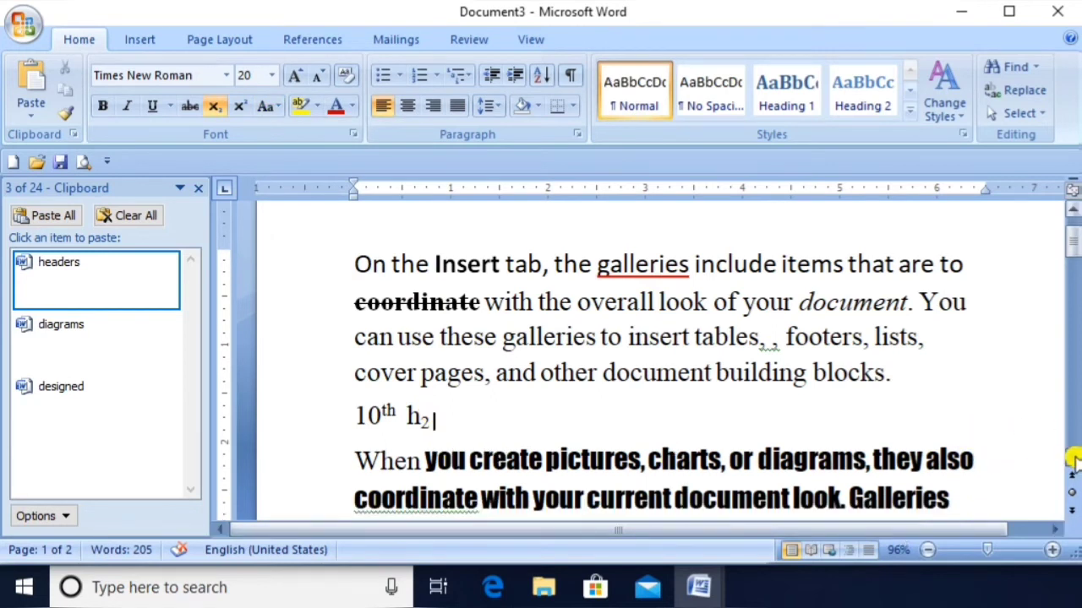
pyautogui.scroll(-4, 1071, 461)
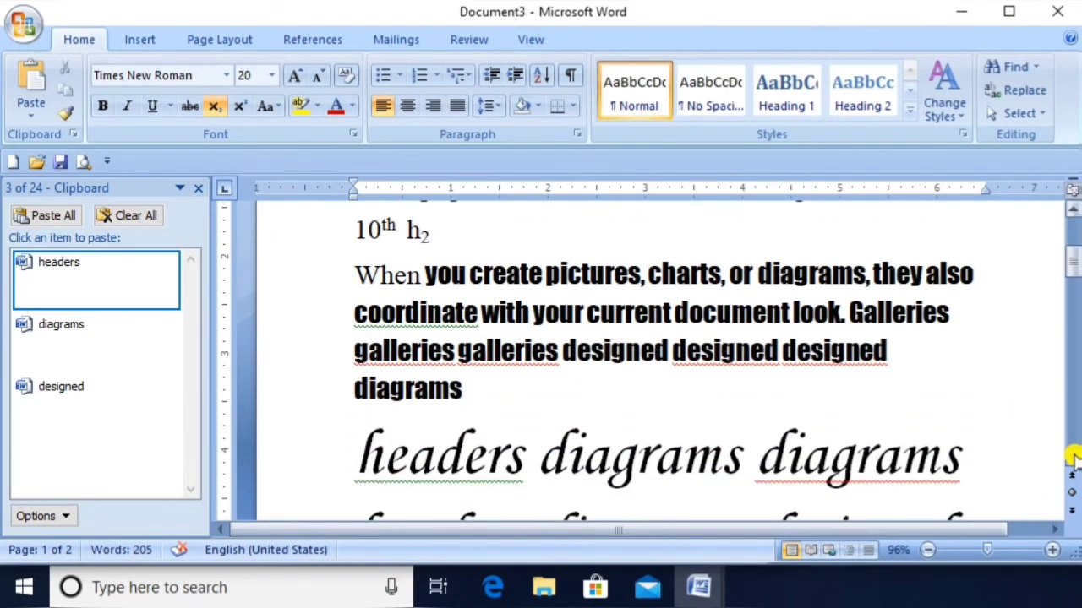
pyautogui.scroll(-4, 1072, 461)
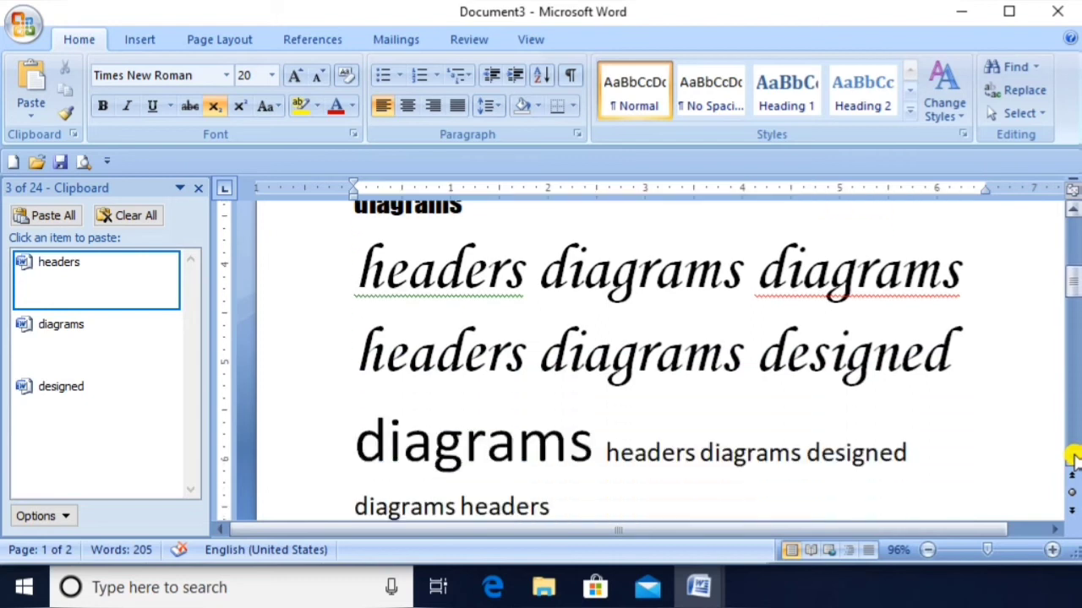
pyautogui.scroll(-3, 1072, 456)
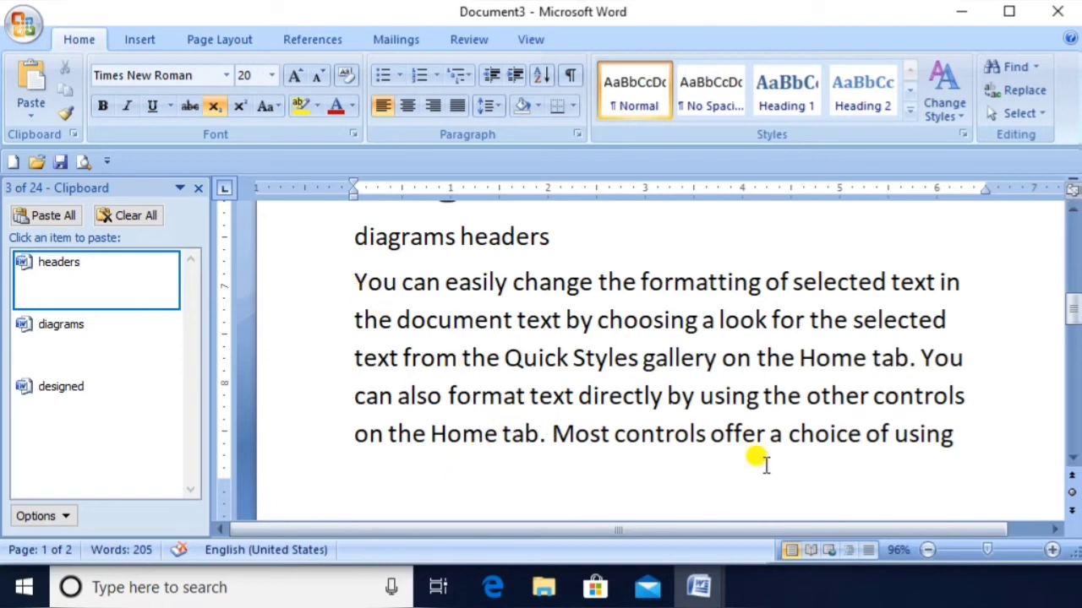
pyautogui.click(354, 275)
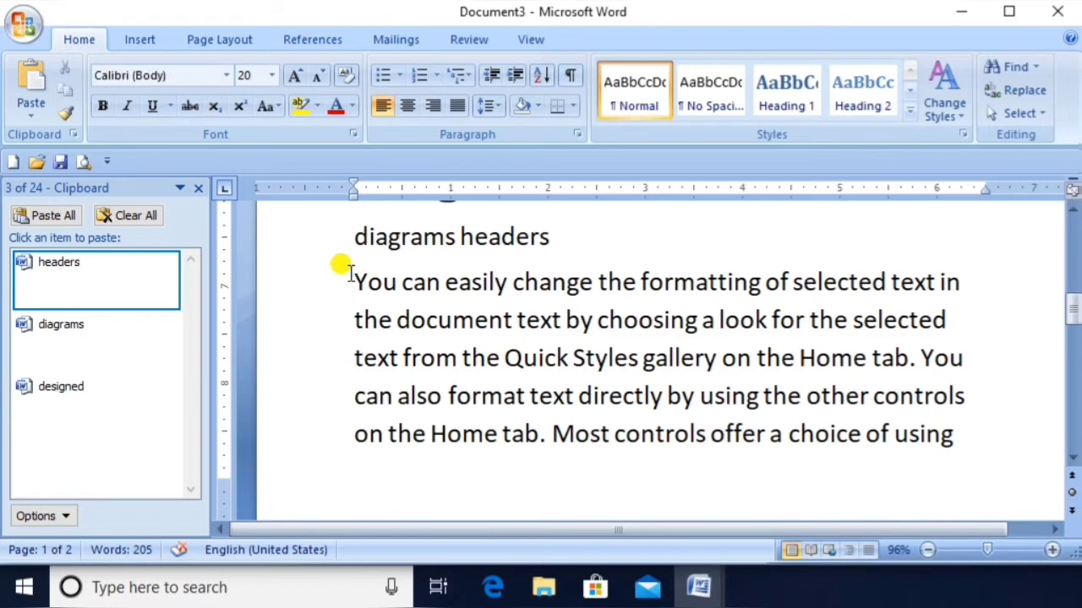
pyautogui.hotkey('shift', 'End')
pyautogui.hotkey('ctrl', 'shift', 'Down')
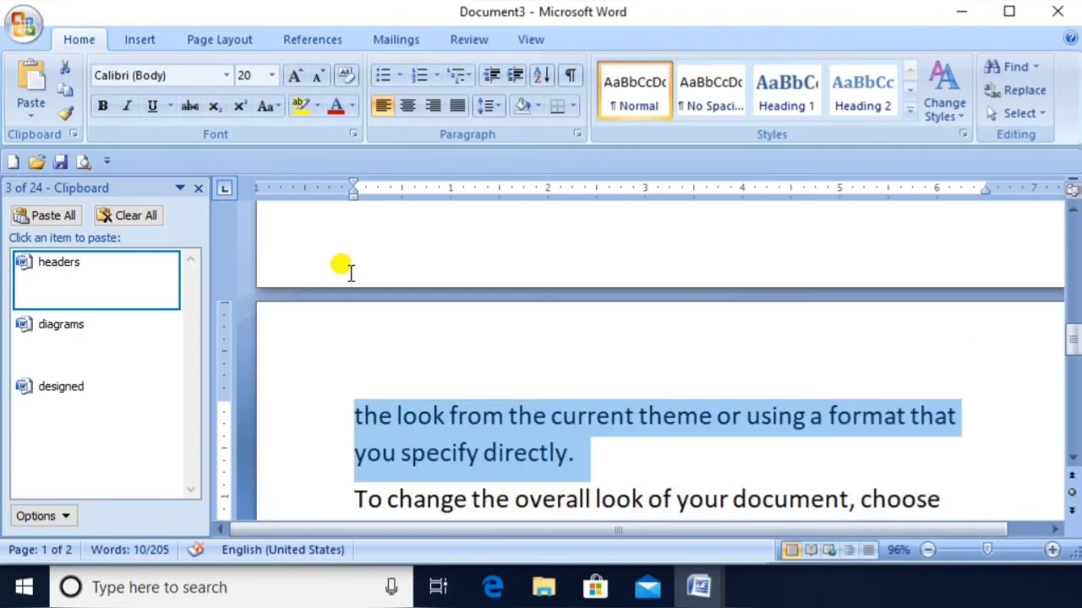
pyautogui.hotkey('shift', 'Up')
pyautogui.hotkey('shift', 'Up')
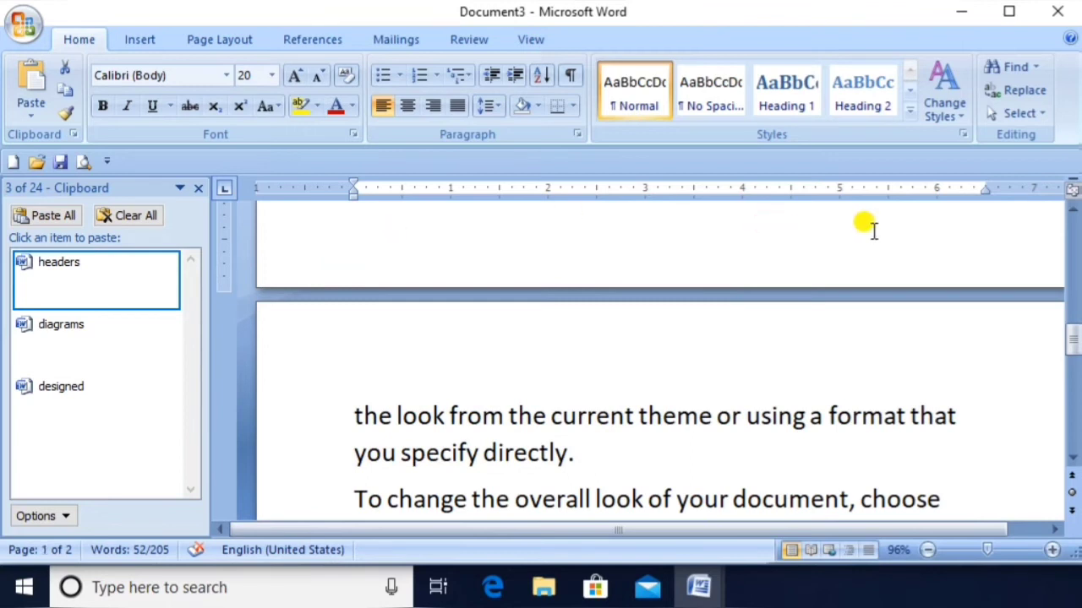
pyautogui.click(1072, 211)
pyautogui.moveTo(1071, 212); pyautogui.dragTo(1072, 211)
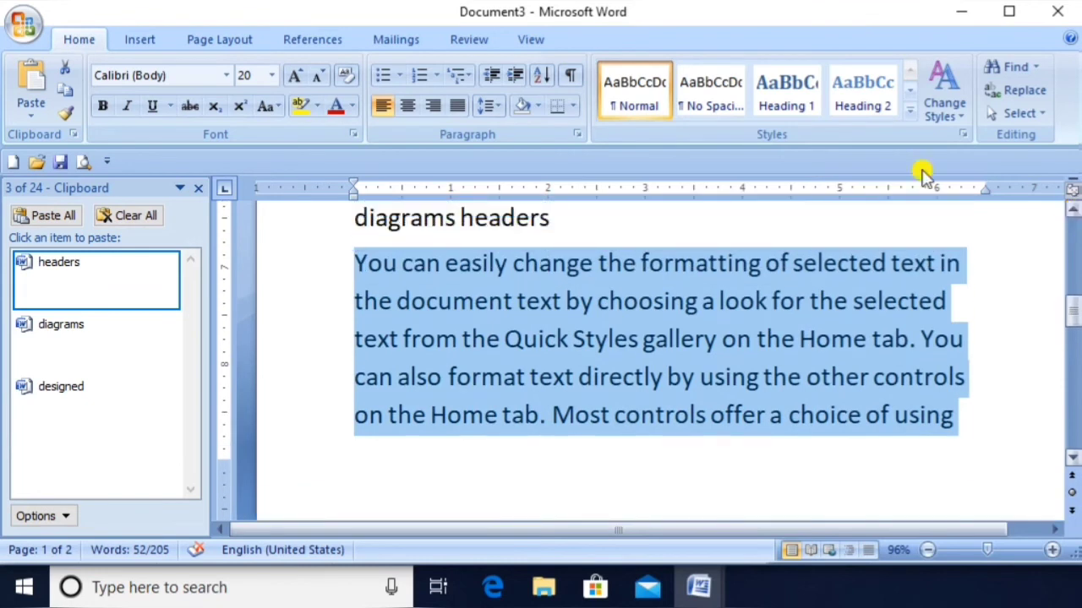
pyautogui.click(269, 112)
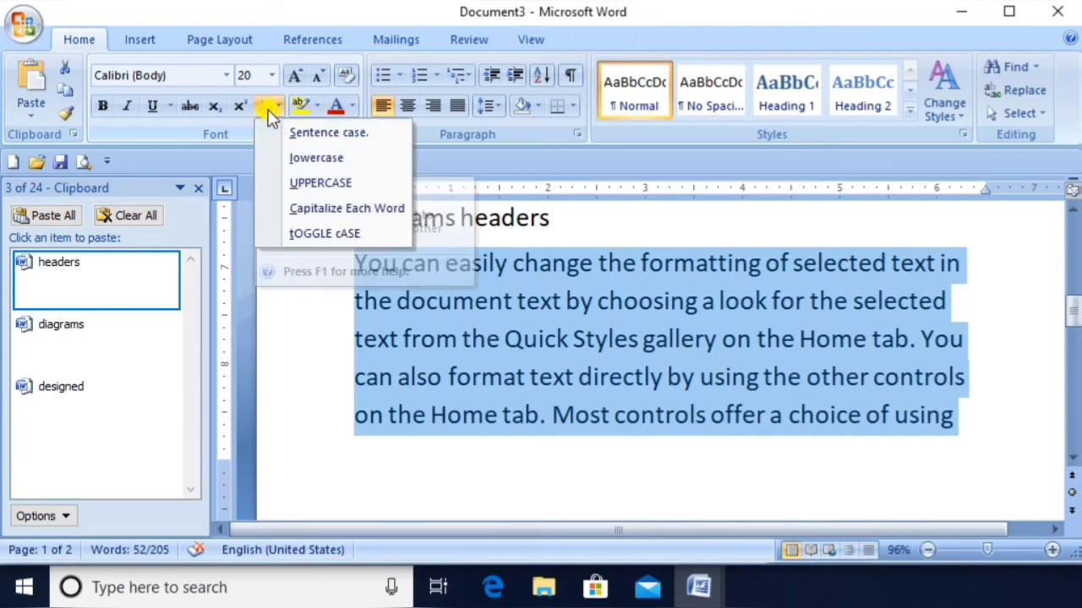
pyautogui.click(304, 135)
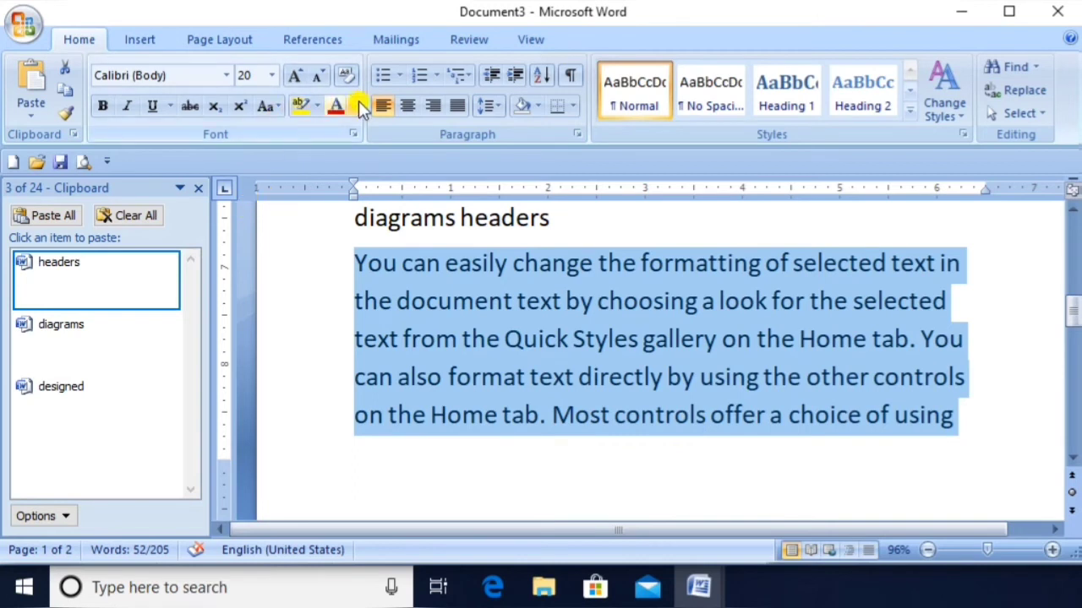
# - Change the selected "You can easily change the formatting" paragraph to lowercase
pyautogui.click(277, 104)
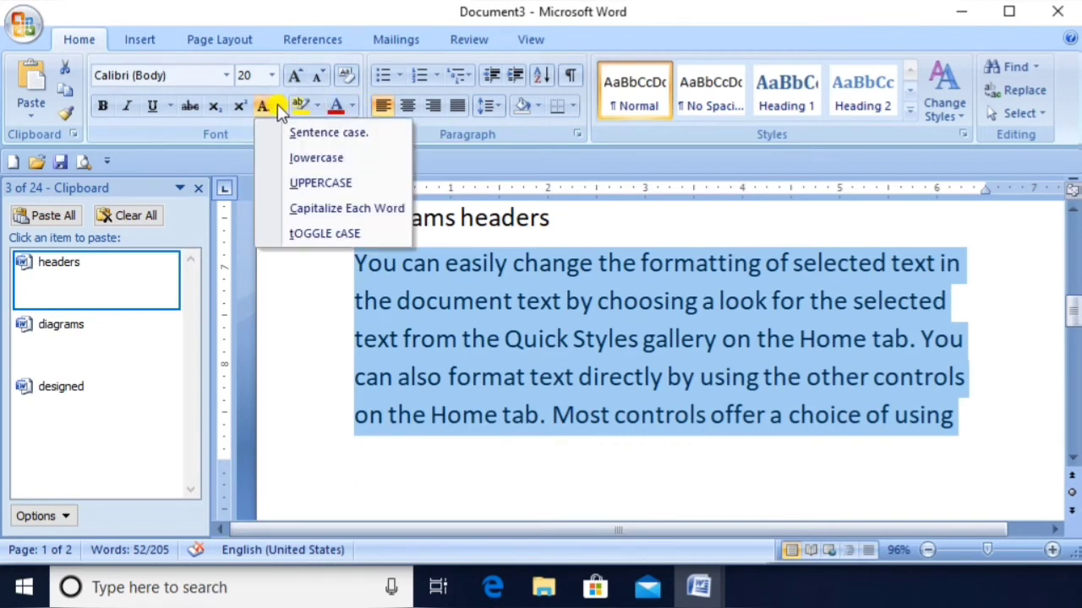
pyautogui.click(307, 161)
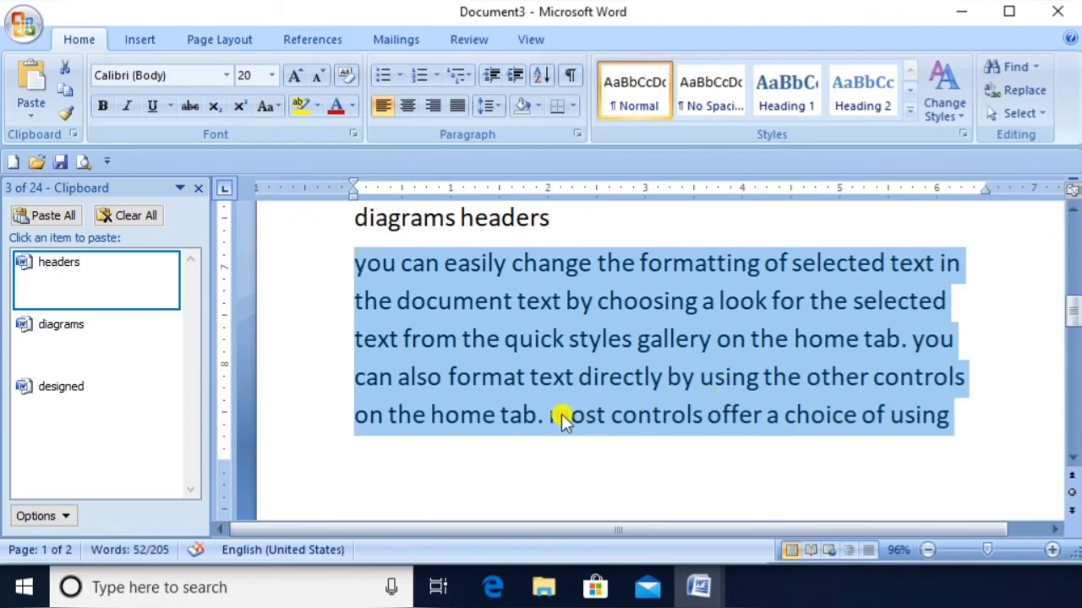
# - Change the selected "You can easily change the formatting" paragraph to UPPERCASE and then to Capitalize Each Word
pyautogui.click(273, 113)
pyautogui.click(303, 187)
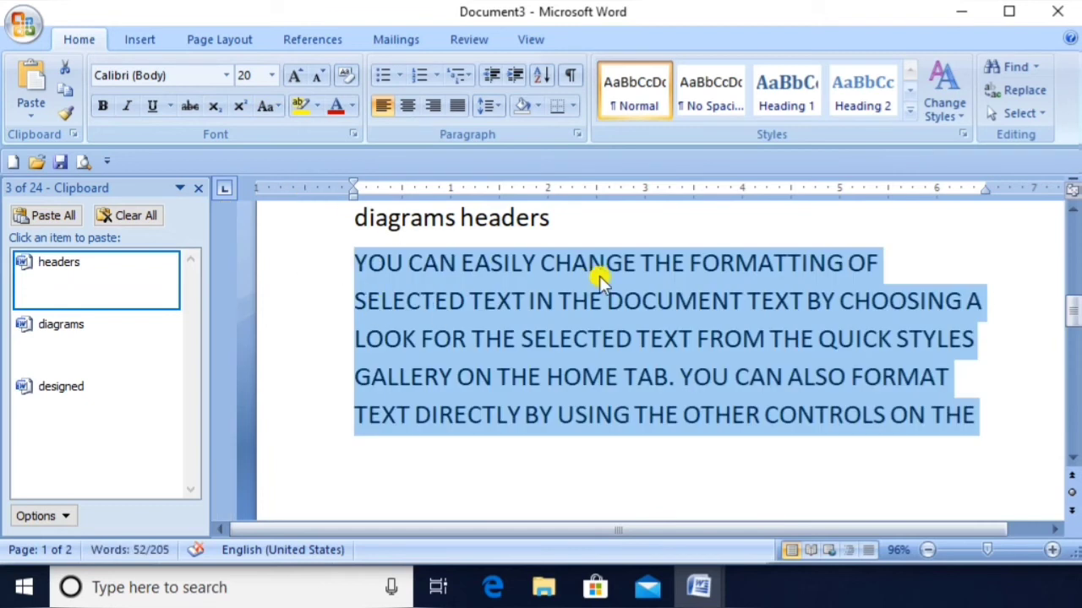
pyautogui.click(277, 105)
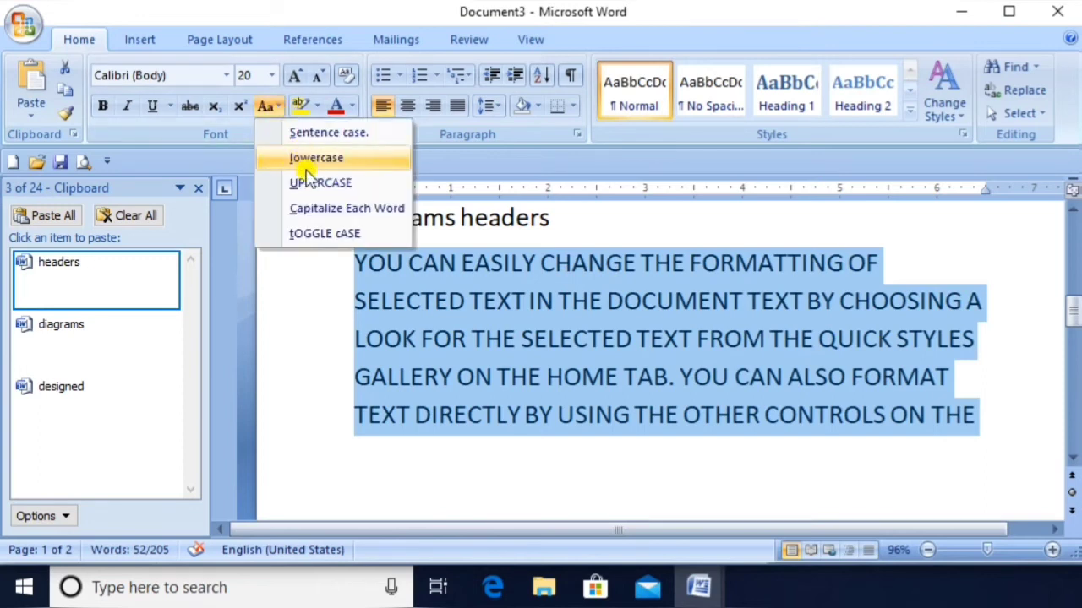
pyautogui.click(312, 209)
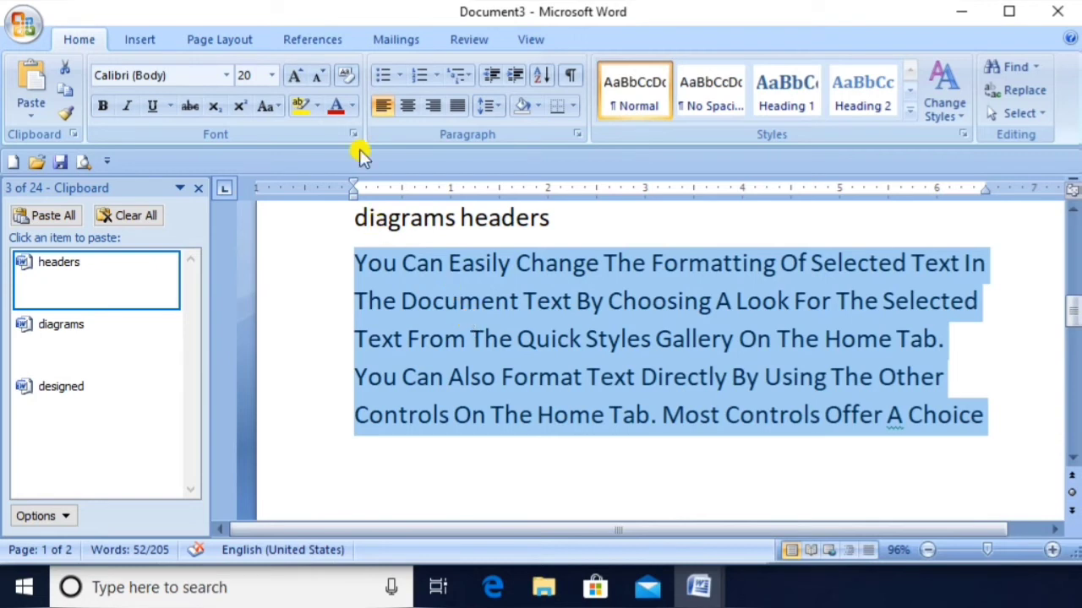
# - Apply tOGGLE cASE to the selected paragraph and then switch it to lowercase
pyautogui.click(269, 100)
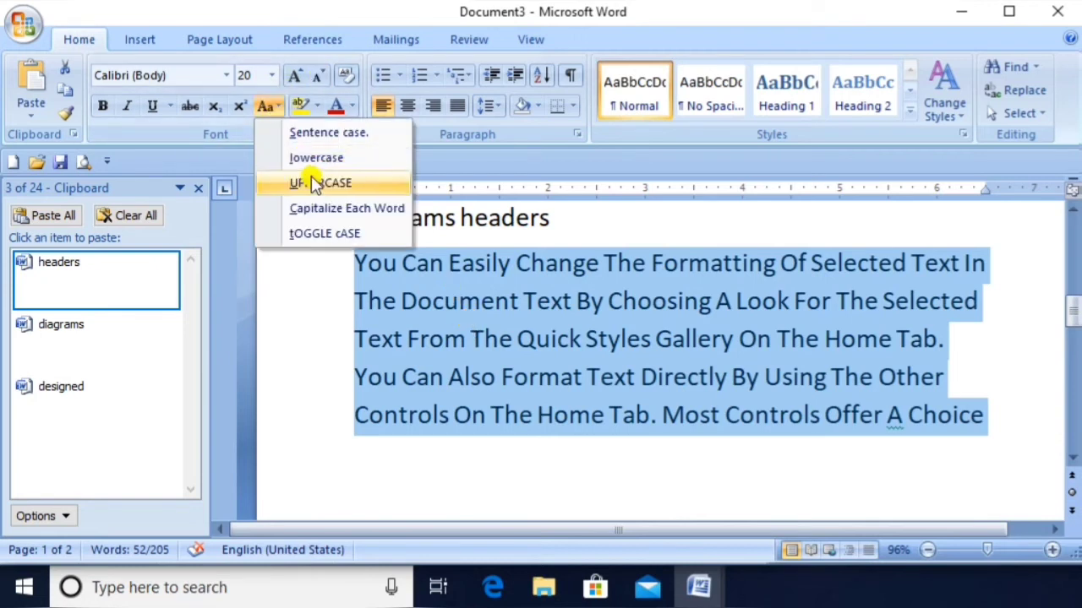
pyautogui.click(323, 233)
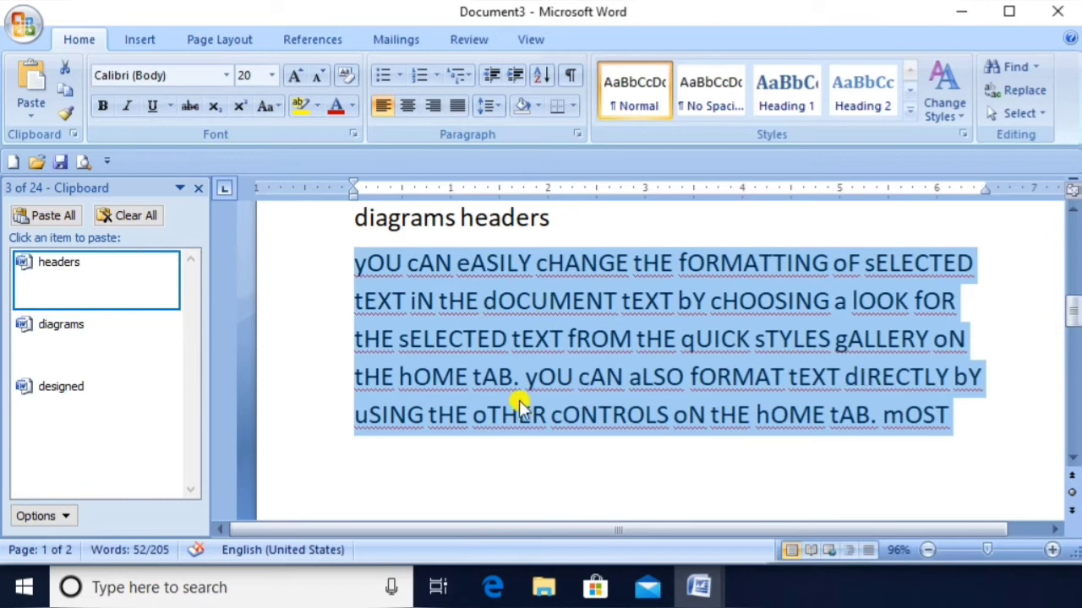
pyautogui.click(265, 112)
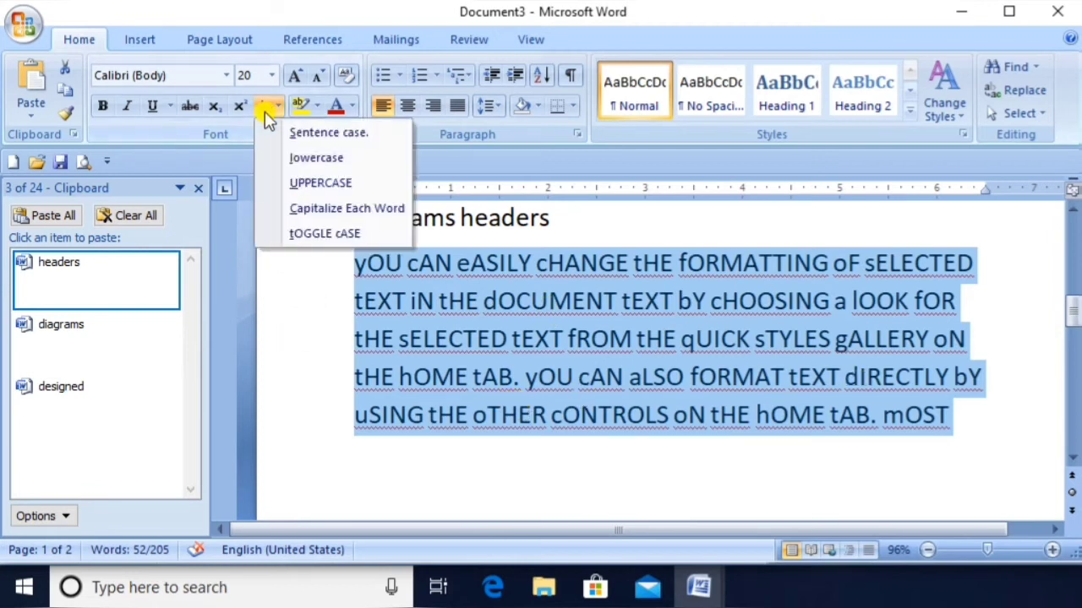
pyautogui.click(301, 157)
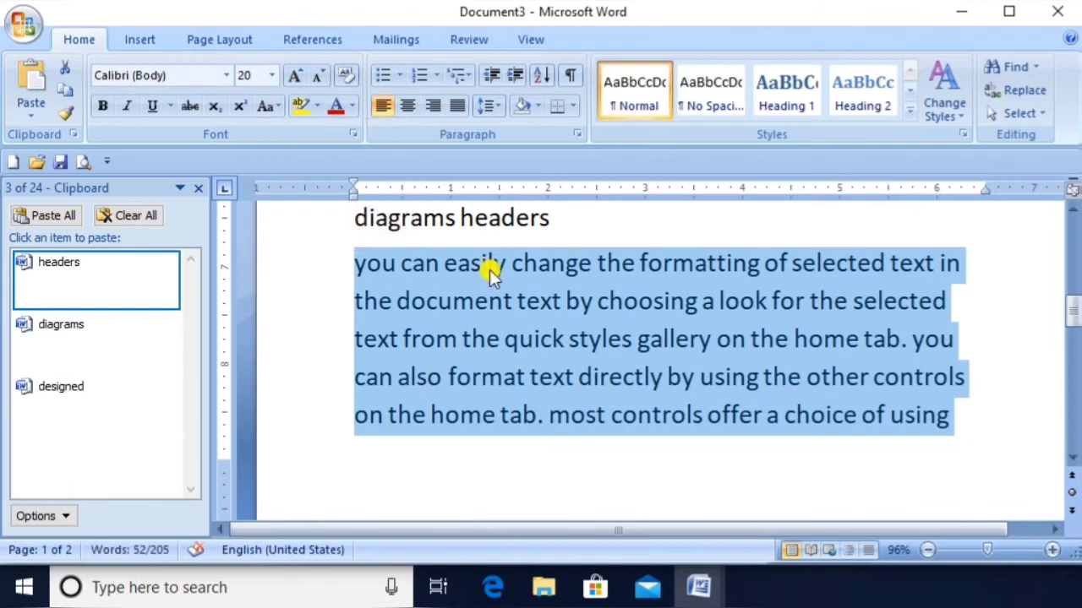
# - Cycle the selected paragraph repeatedly through its letter cases, including UPPERCASE, and finish on lowercase
pyautogui.hotkey('ctrl', 'z')
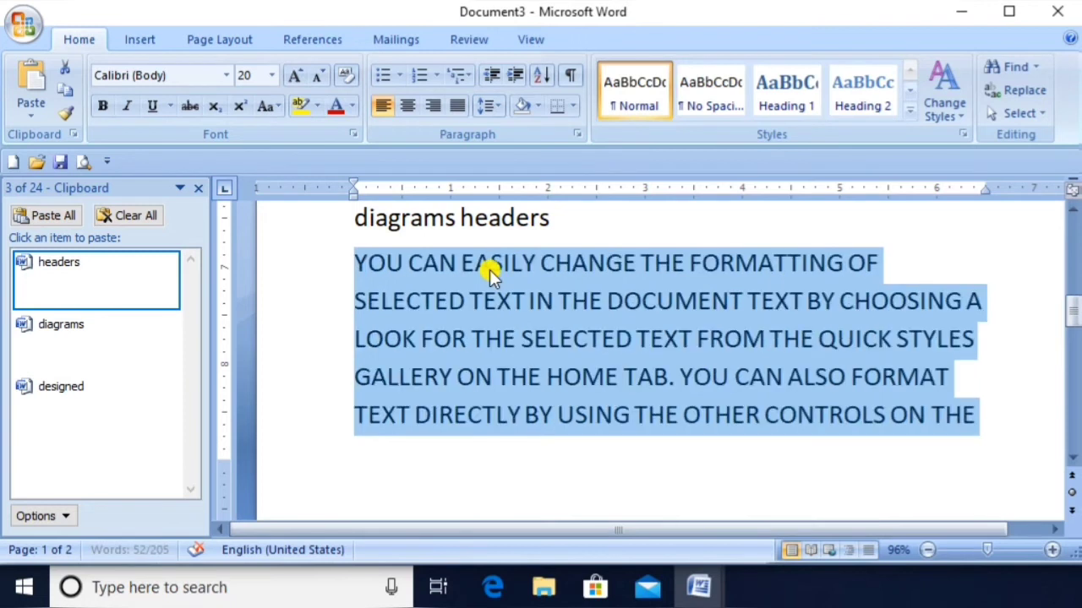
pyautogui.hotkey('ctrl', 'y')
pyautogui.hotkey('ctrl', 'z')
pyautogui.hotkey('ctrl', 'y')
pyautogui.hotkey('ctrl', 'z')
pyautogui.hotkey('ctrl', 'y')
pyautogui.hotkey('ctrl', 'z')
pyautogui.hotkey('ctrl', 'y')
pyautogui.hotkey('ctrl', 'z')
pyautogui.hotkey('ctrl', 'y')
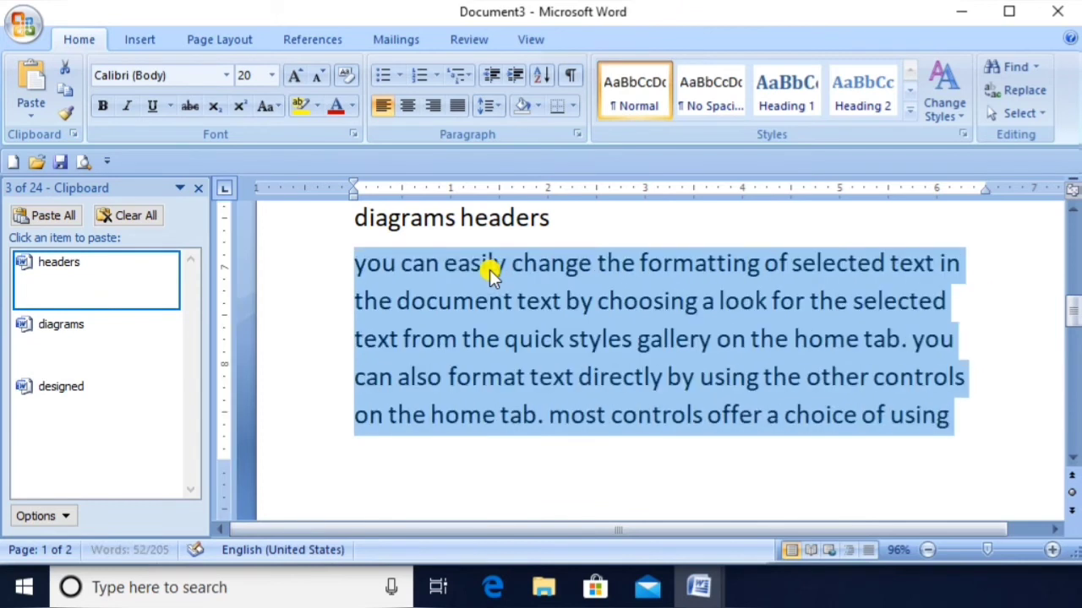
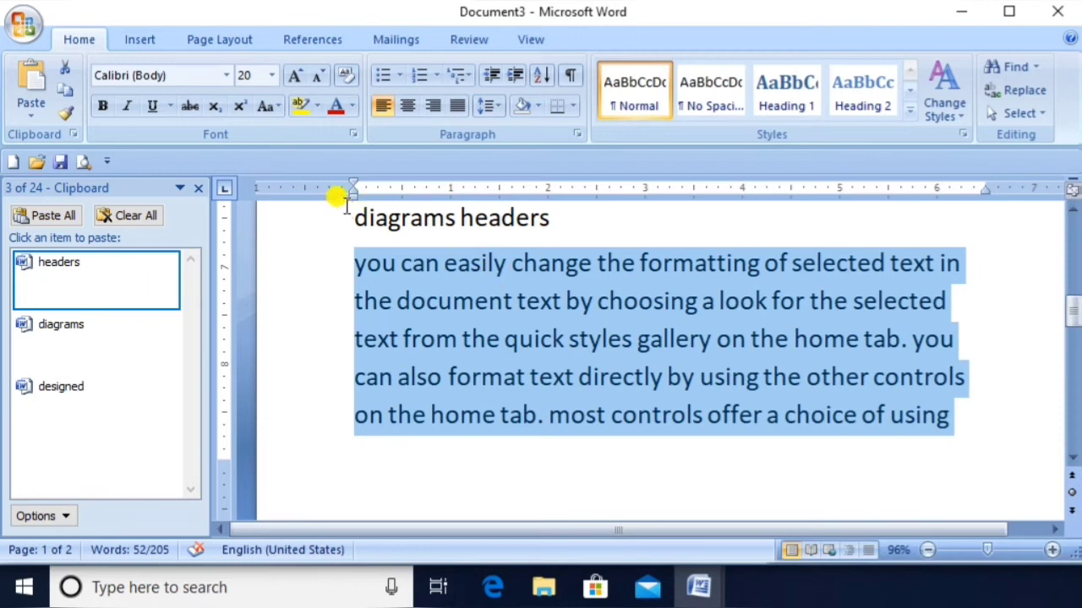
# - Apply Sentence case to the selected "you can easily change the formatting" paragraph
pyautogui.click(279, 106)
pyautogui.click(296, 132)
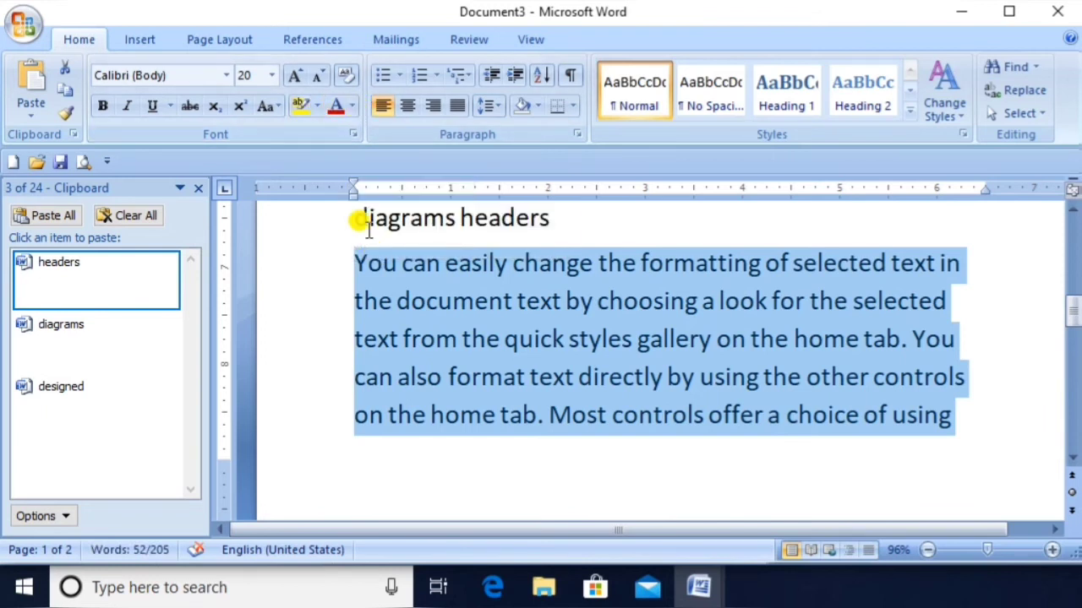
# - Set the selected paragraph's font color to a dark orange theme shade and highlight its text in yellow
pyautogui.click(350, 106)
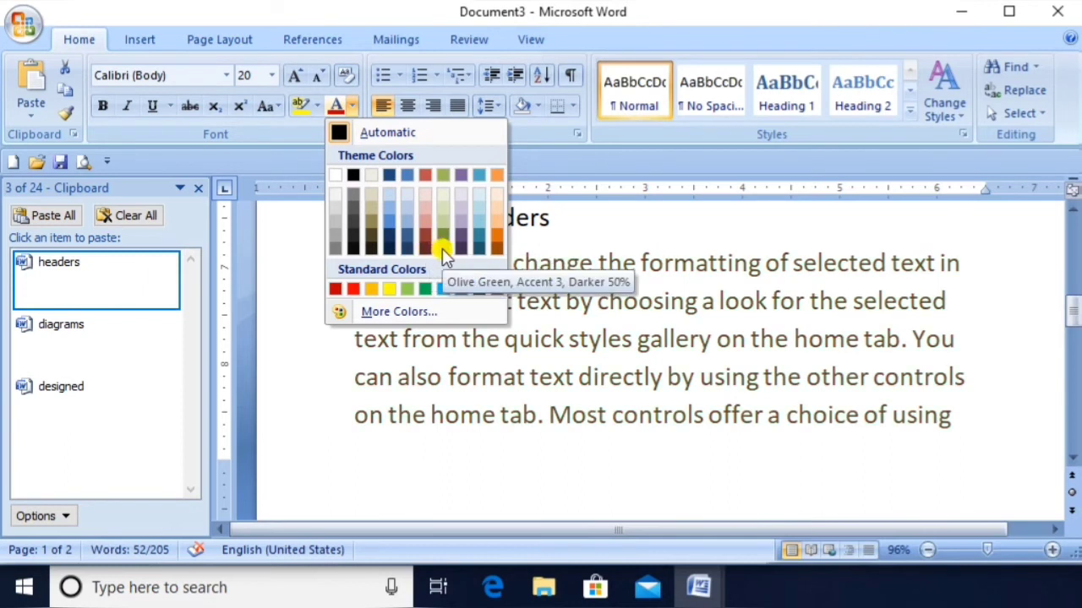
pyautogui.click(497, 237)
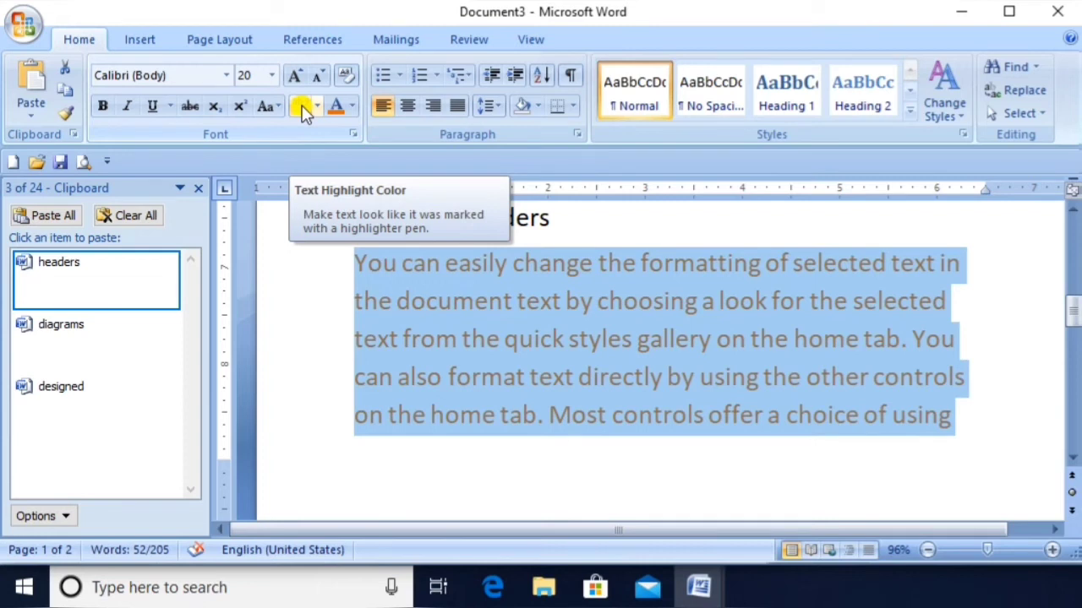
pyautogui.click(316, 108)
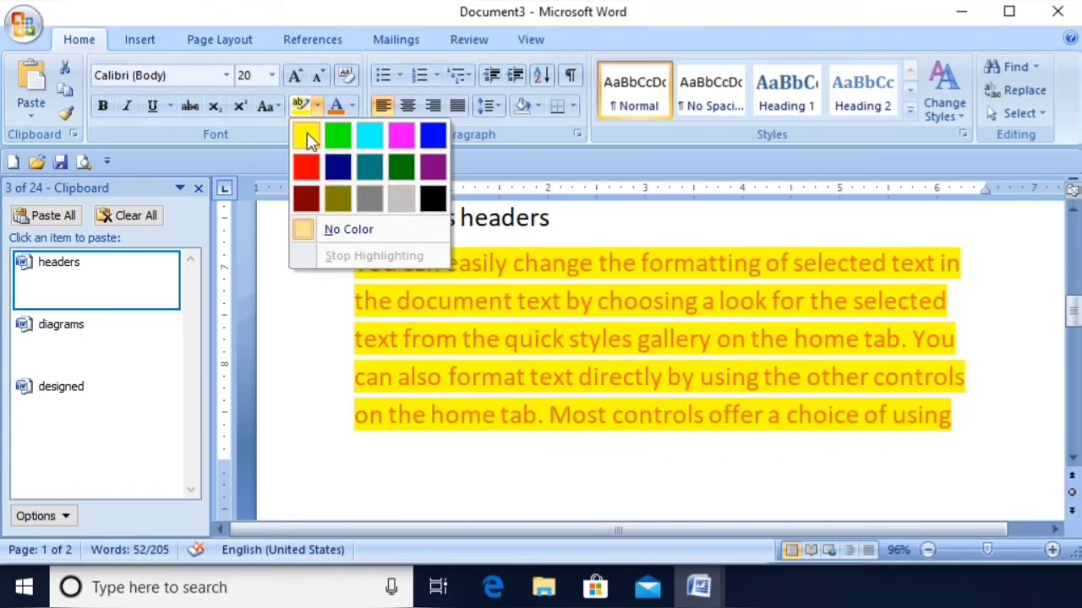
pyautogui.click(307, 135)
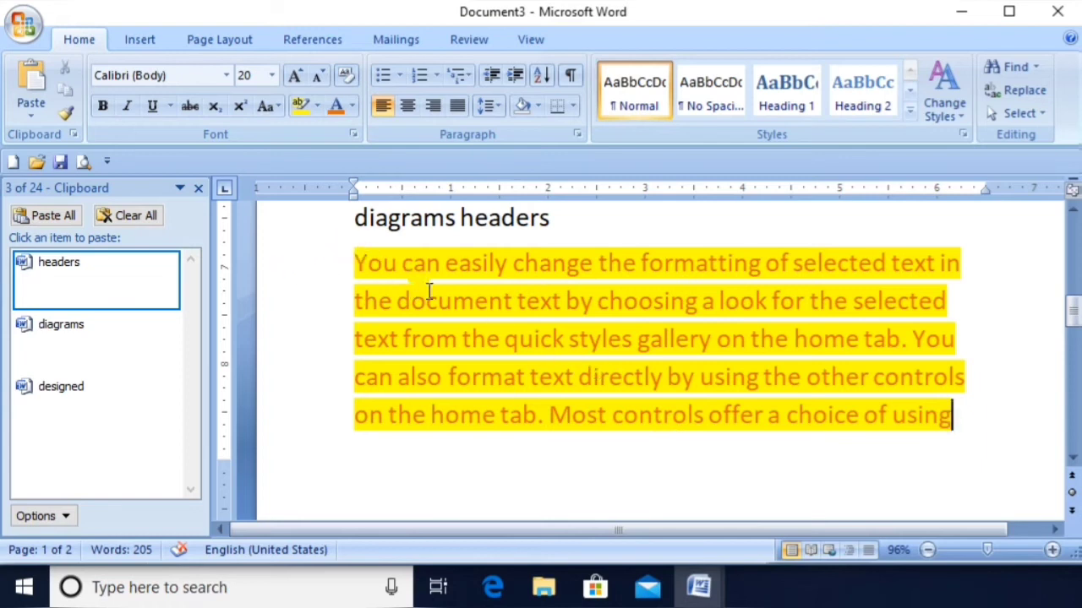
# - Select six lines from "You can easily" through "using a format that" and set their font color to the red theme color
pyautogui.click(344, 263)
pyautogui.hotkey('shift', 'Down')
pyautogui.hotkey('shift', 'Down')
pyautogui.hotkey('shift', 'Down')
pyautogui.hotkey('shift', 'Down')
pyautogui.hotkey('shift', 'Down')
pyautogui.hotkey('shift', 'Down')
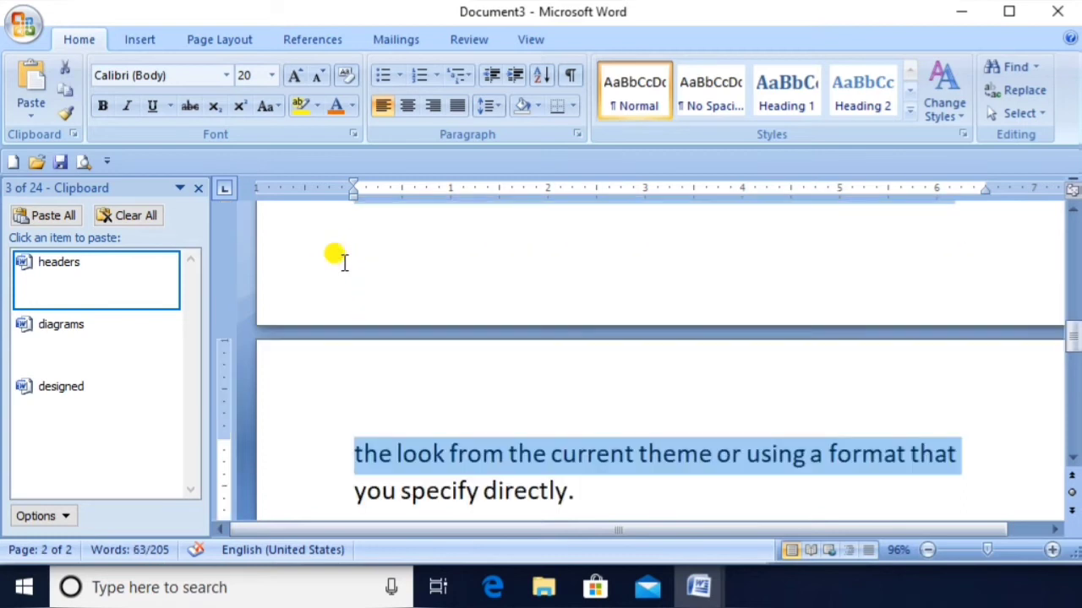
pyautogui.click(354, 106)
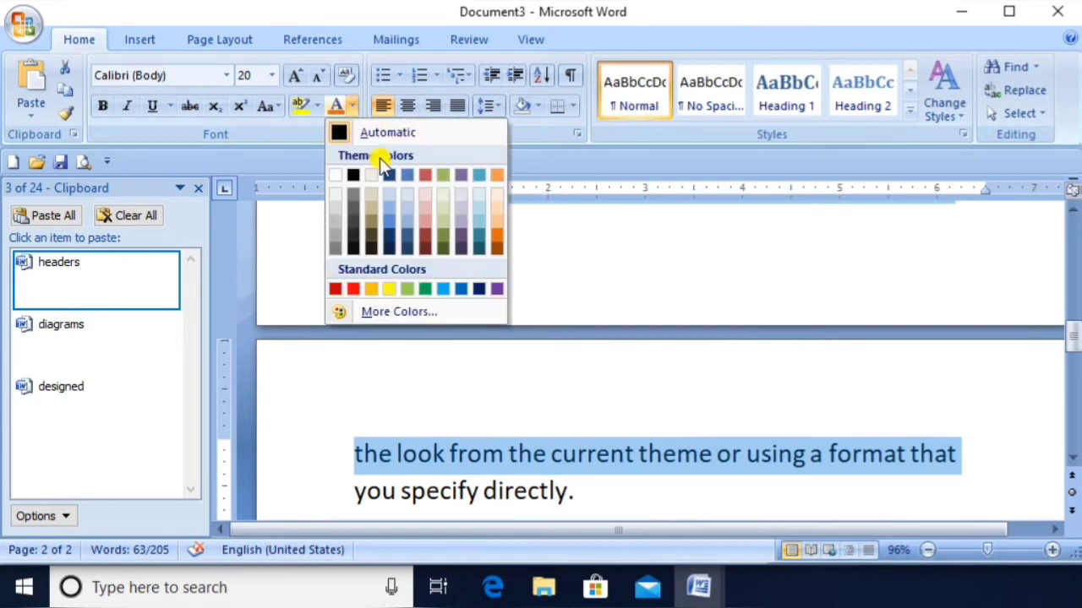
pyautogui.click(422, 173)
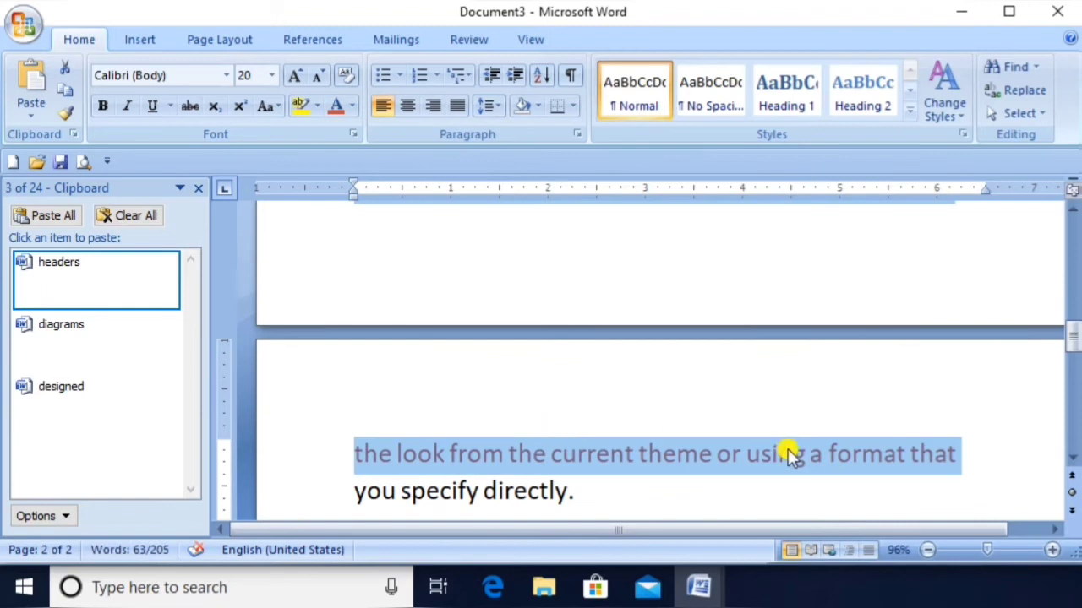
pyautogui.click(810, 458)
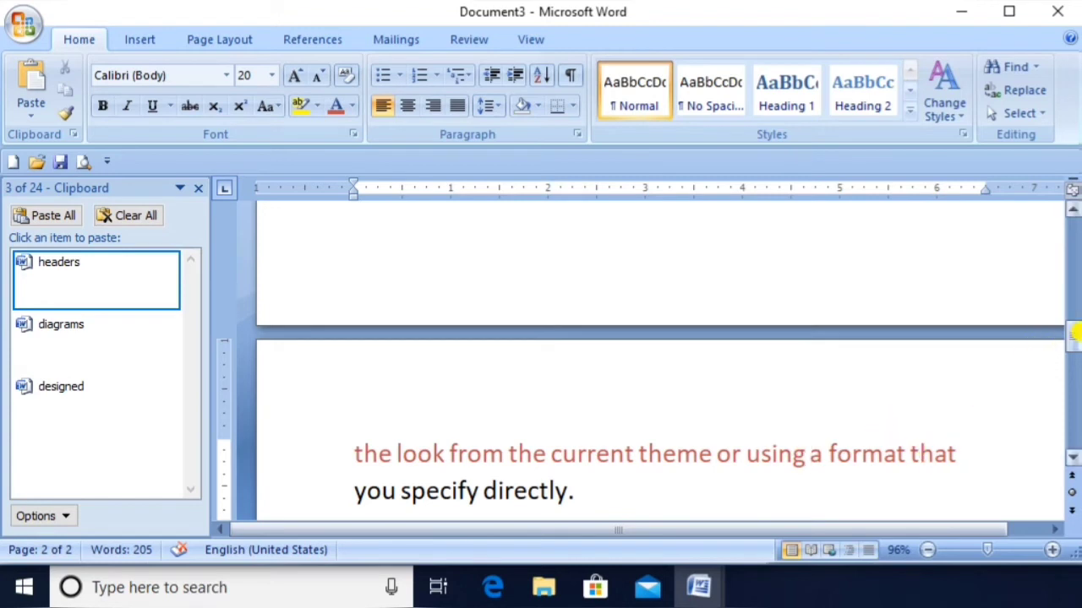
# - Select the five highlighted lines beginning "You can easily change" and make them underlined, italic and bold
pyautogui.moveTo(1071, 343); pyautogui.dragTo(1070, 306)
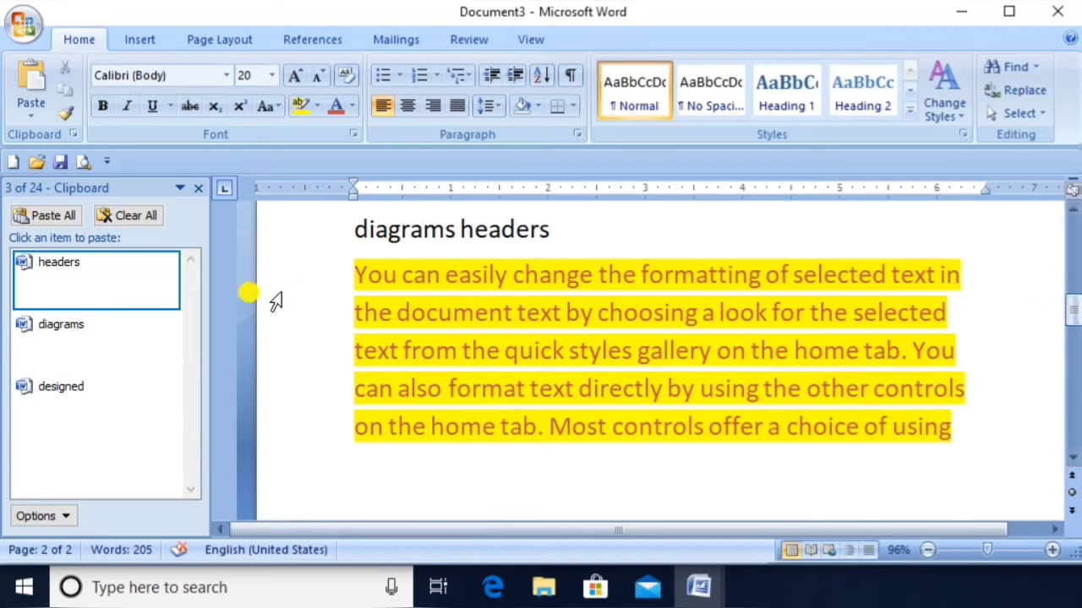
pyautogui.click(345, 274)
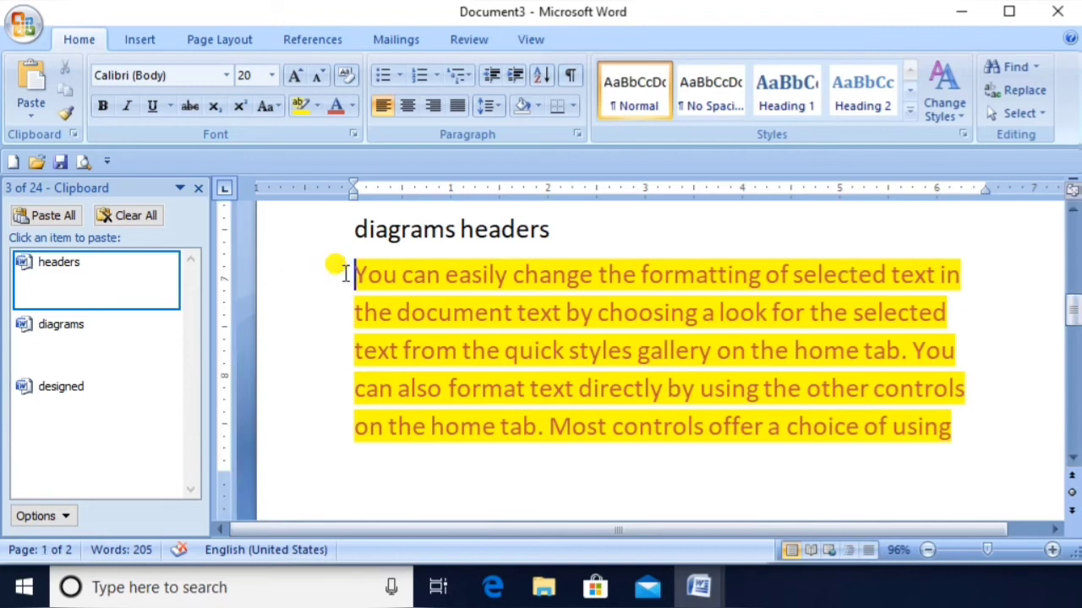
pyautogui.hotkey('shift', 'Down')
pyautogui.press('Down')
pyautogui.press('Down')
pyautogui.press('Down')
pyautogui.press('Up')
pyautogui.press('Up')
pyautogui.press('Up')
pyautogui.press('Up')
pyautogui.hotkey('shift', 'Down')
pyautogui.hotkey('shift', 'Down')
pyautogui.hotkey('shift', 'Down')
pyautogui.hotkey('shift', 'Down')
pyautogui.hotkey('shift', 'Down')
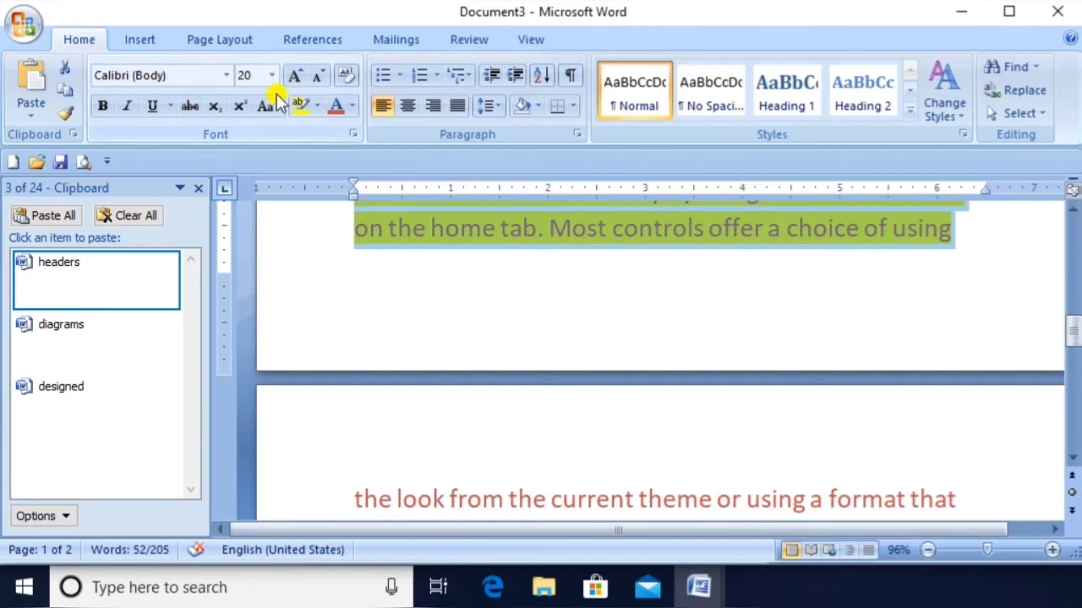
pyautogui.click(150, 108)
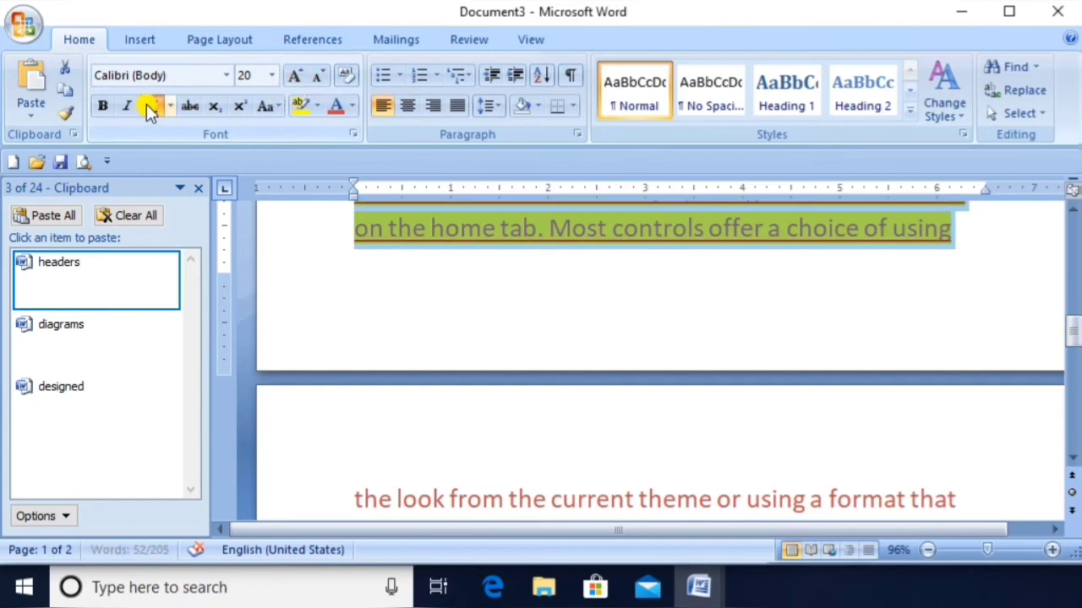
pyautogui.click(127, 107)
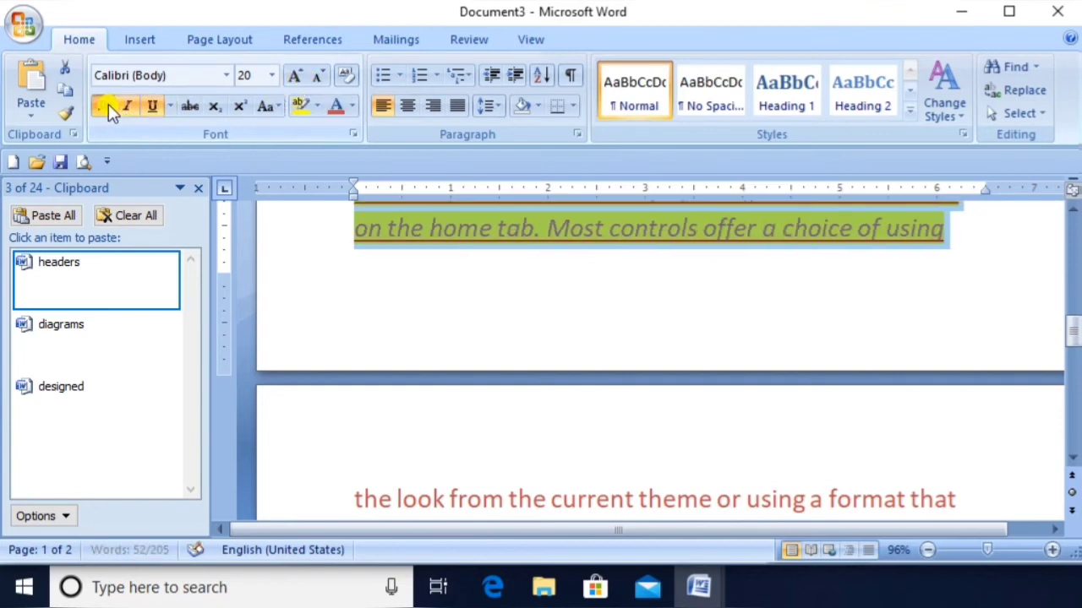
pyautogui.click(108, 104)
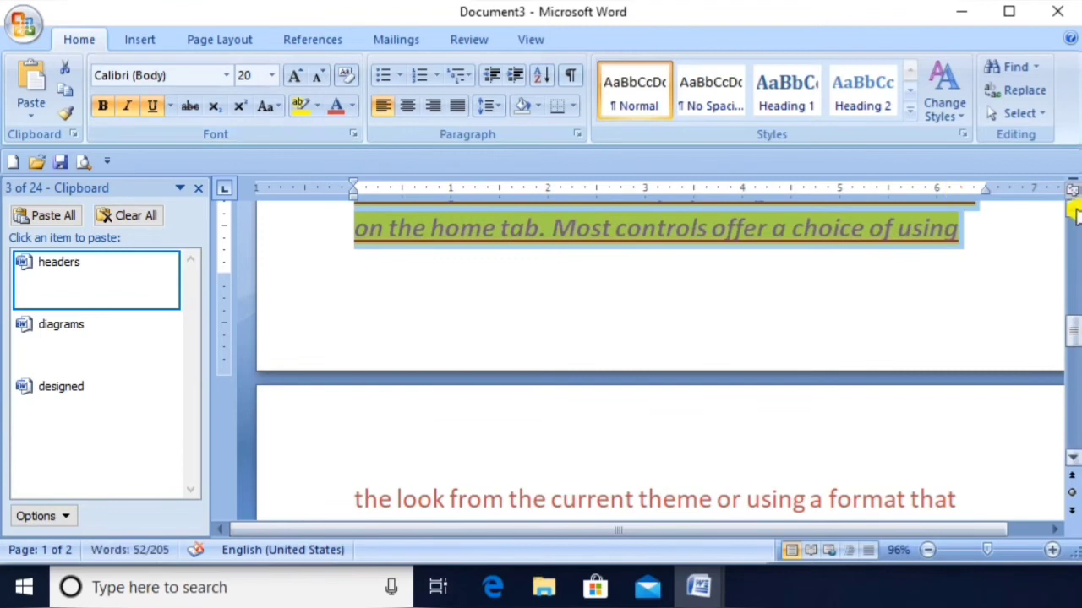
# - Clear all formatting from the selected highlighted lines and deselect them
pyautogui.scroll(2, 1073, 213)
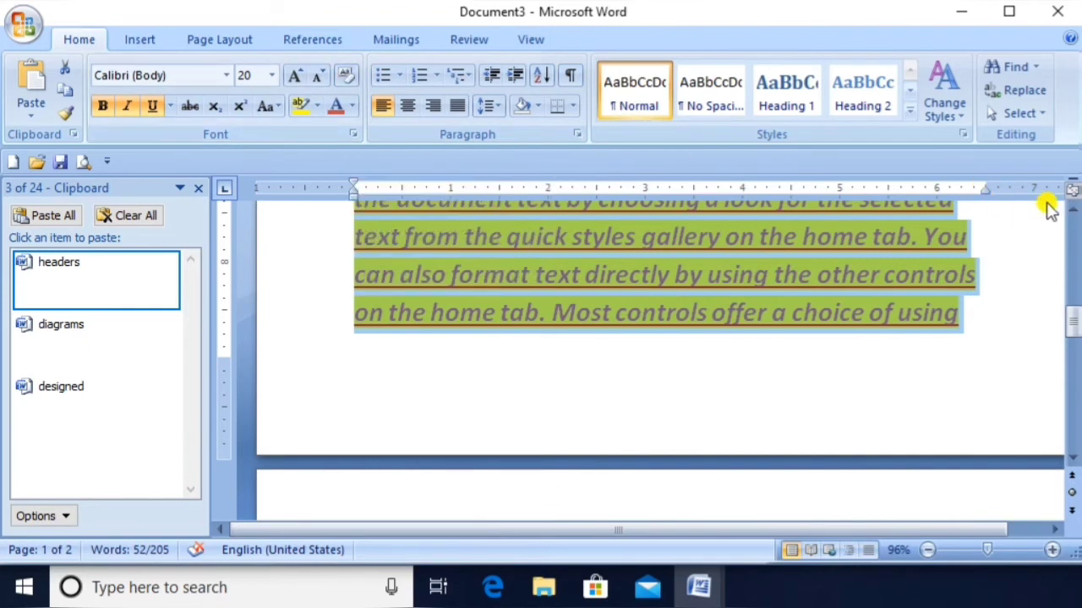
pyautogui.scroll(2, 1073, 216)
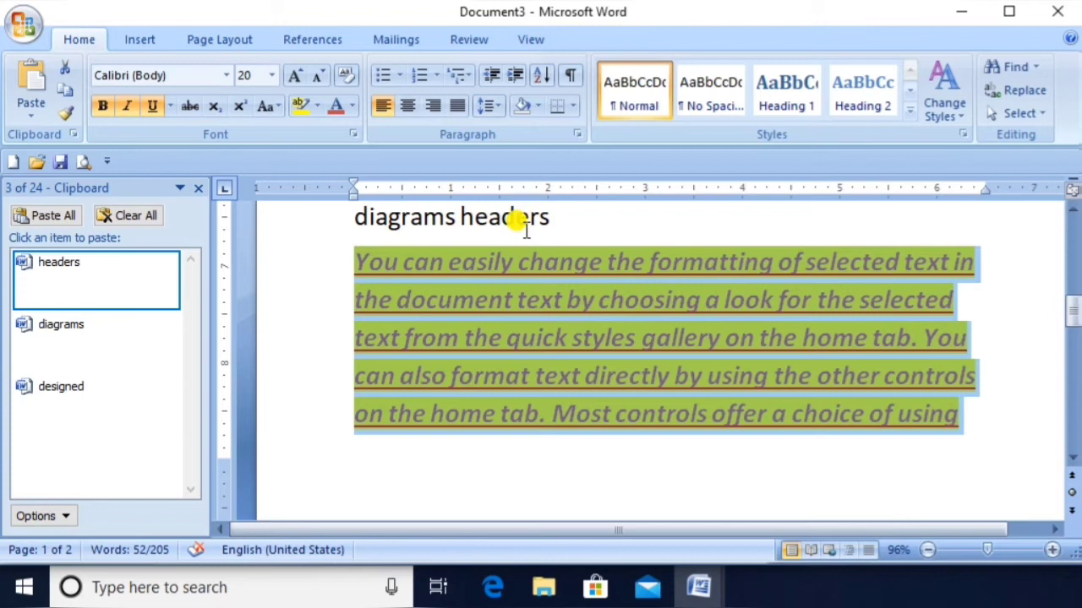
pyautogui.click(349, 78)
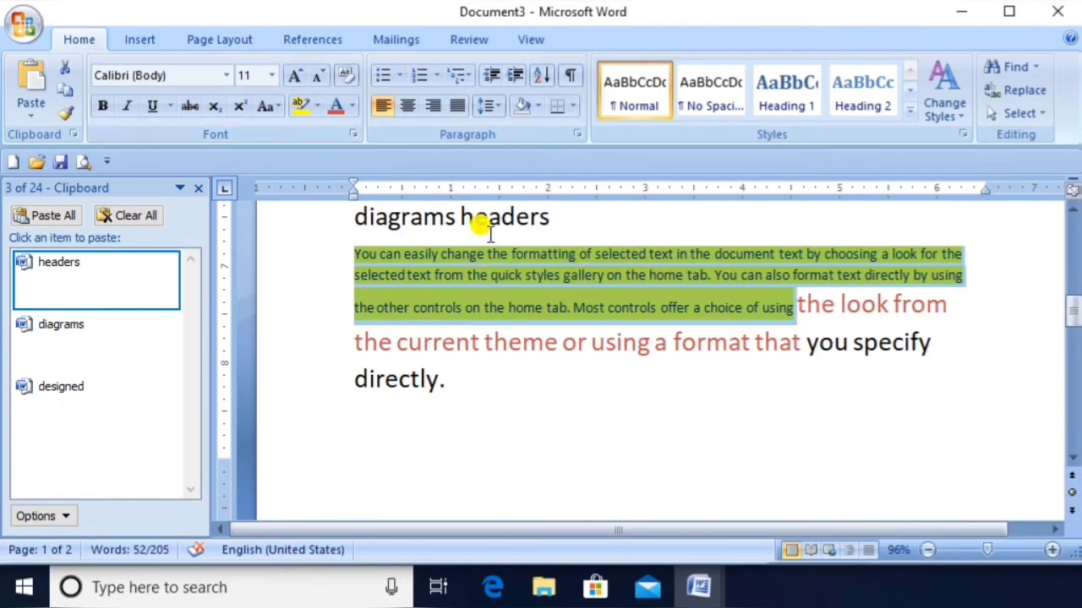
pyautogui.click(557, 277)
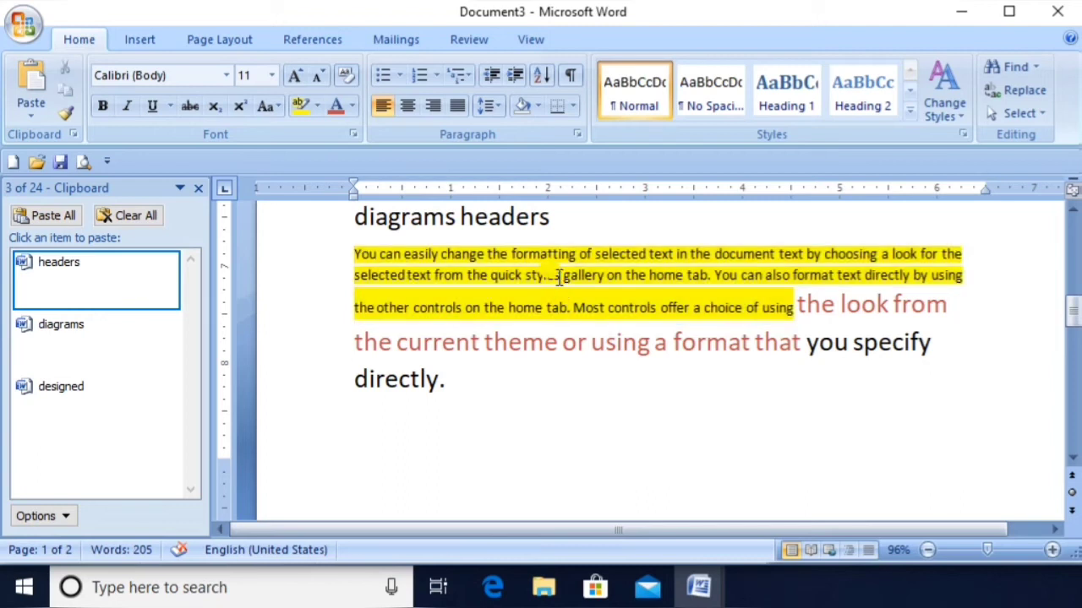
# - Select the first three lines of the "You can easily change" paragraph and set their text highlight to No Color
pyautogui.click(346, 254)
pyautogui.hotkey('shift', 'Down')
pyautogui.hotkey('shift', 'Down')
pyautogui.hotkey('shift', 'Down')
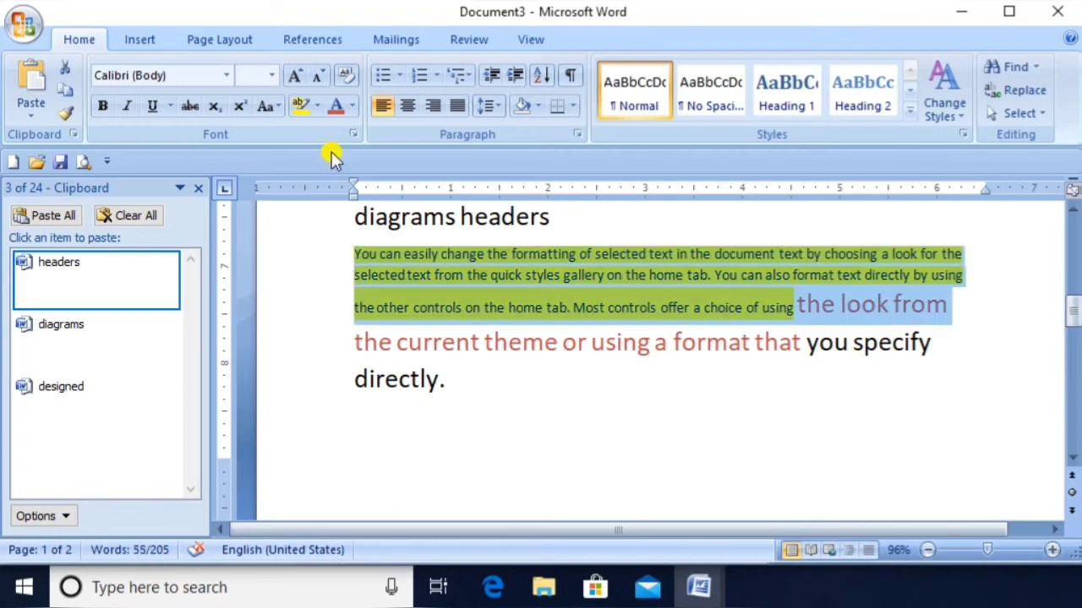
pyautogui.click(312, 106)
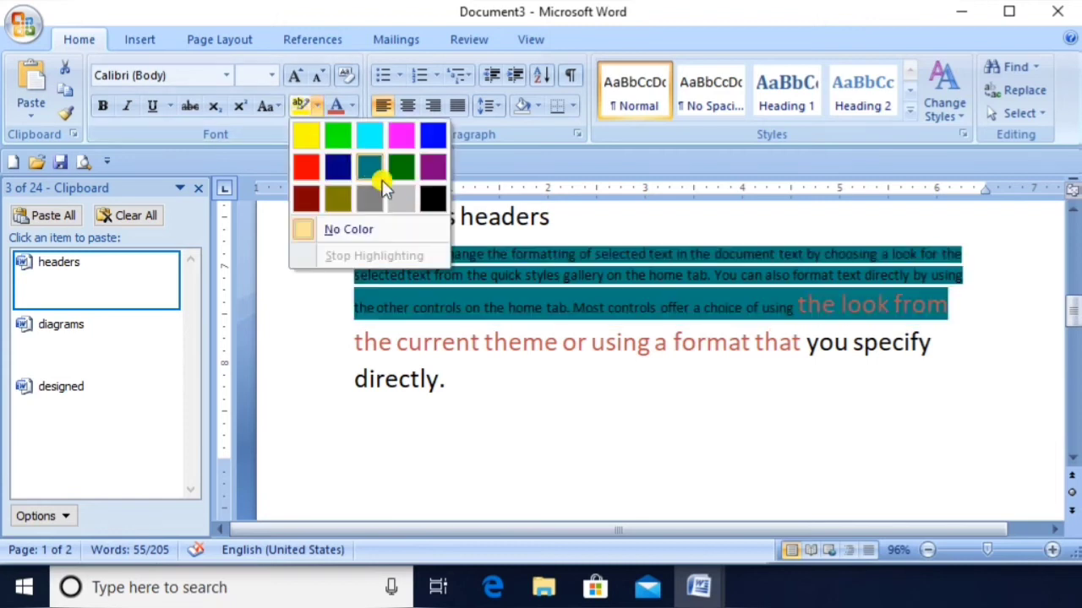
pyautogui.click(340, 222)
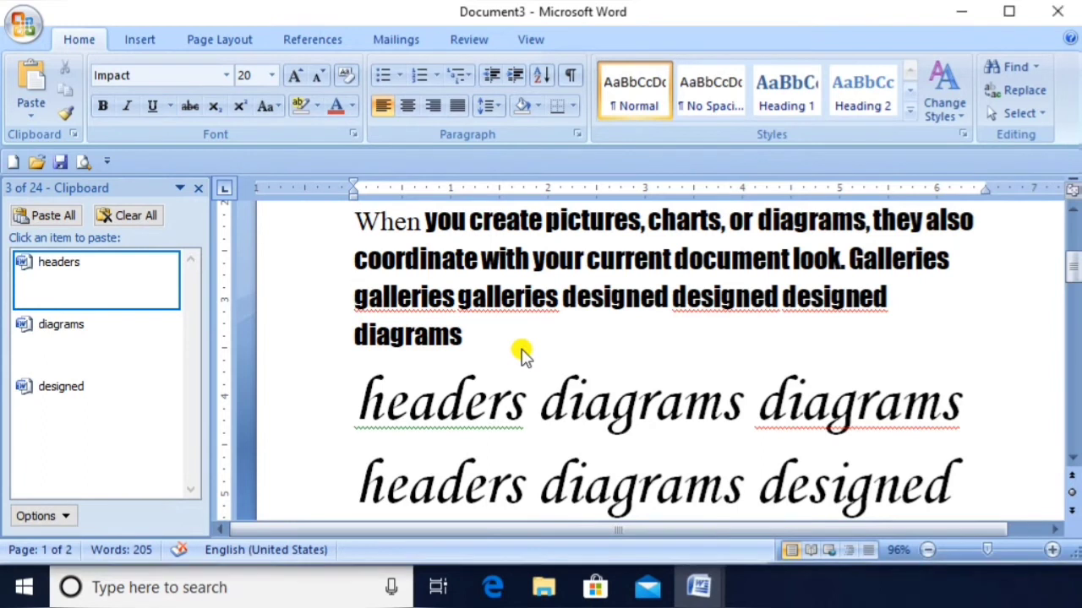
# - Insert two blank lines at the start of the document and place the insertion point on the second one
pyautogui.hotkey('ctrl', 'Home')
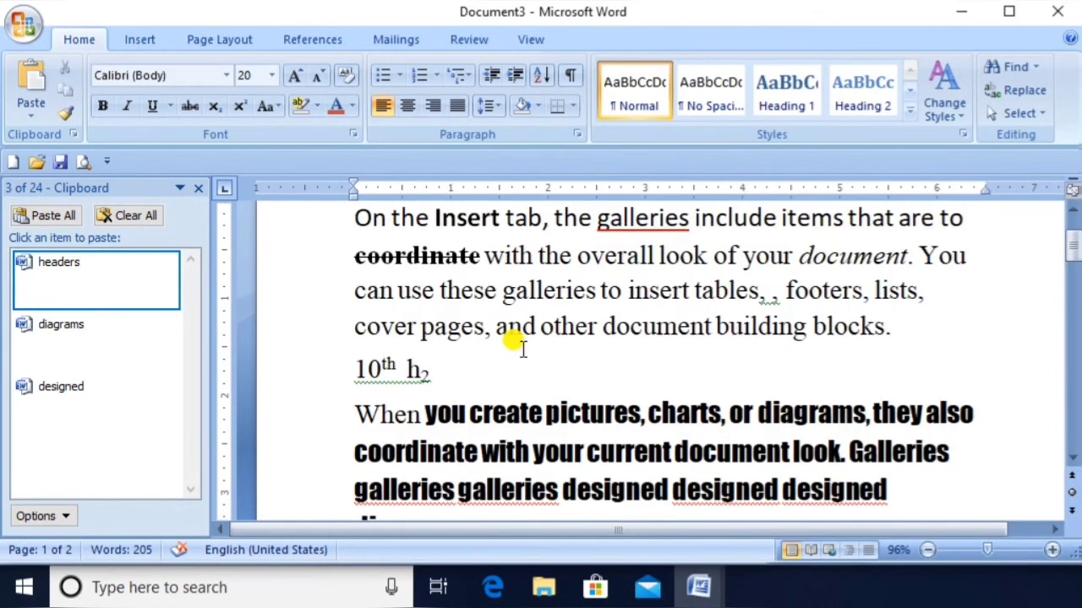
pyautogui.press('Return')
pyautogui.press('Return')
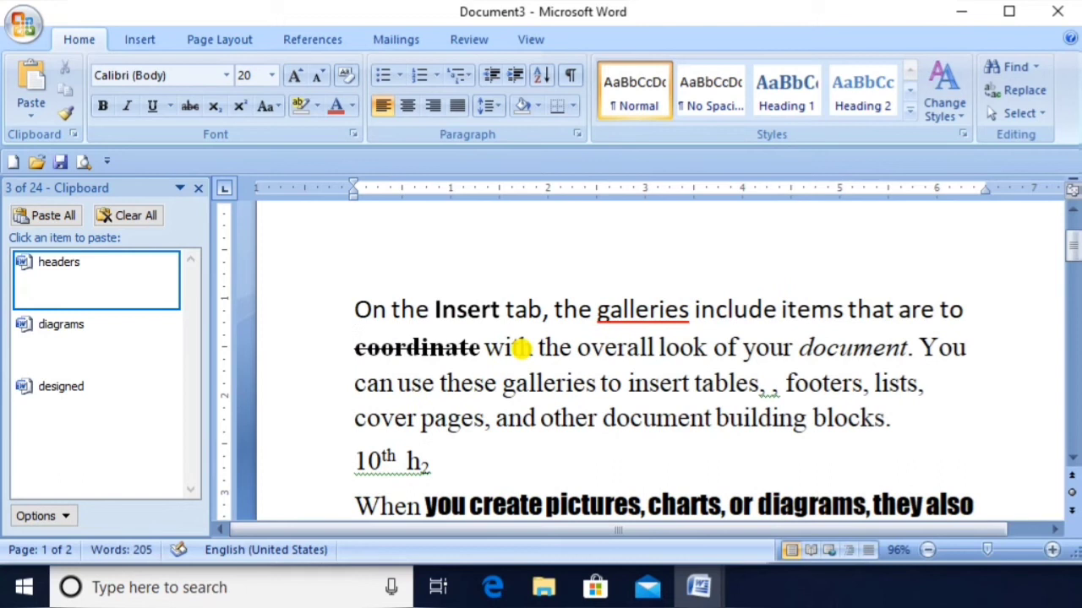
pyautogui.press('Up')
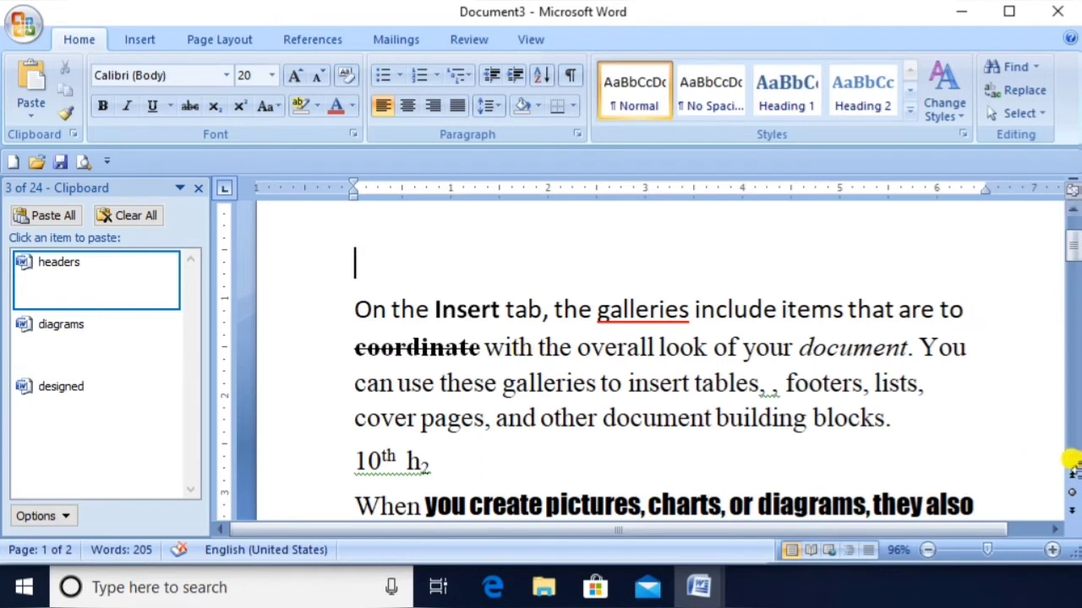
# - Select the "diagrams headers" line above the "You can easily change" paragraph and format it as all caps
pyautogui.moveTo(1071, 461); pyautogui.dragTo(1072, 460)
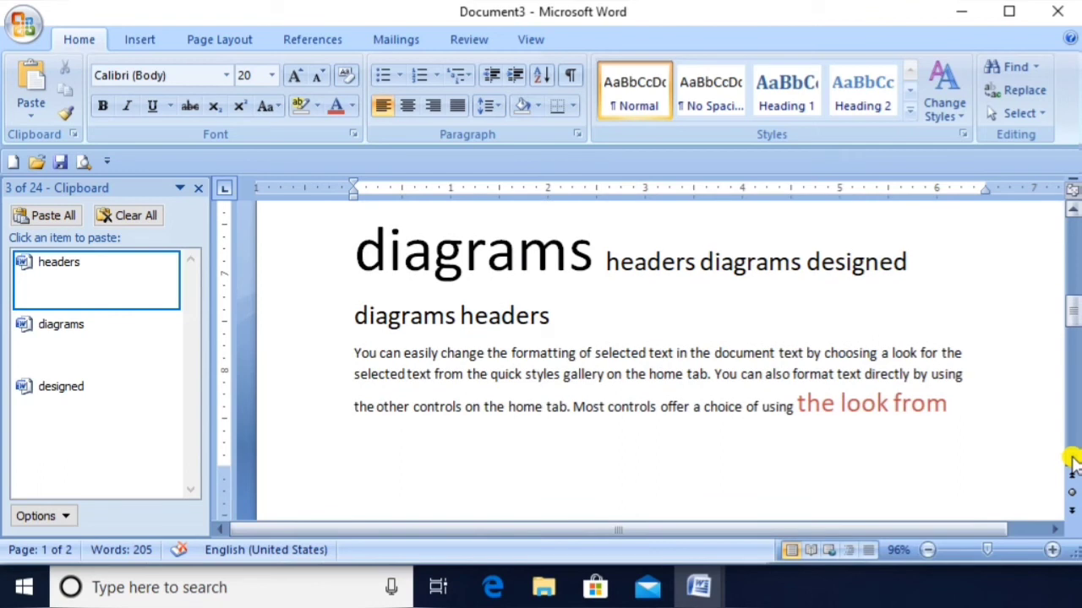
pyautogui.click(353, 315)
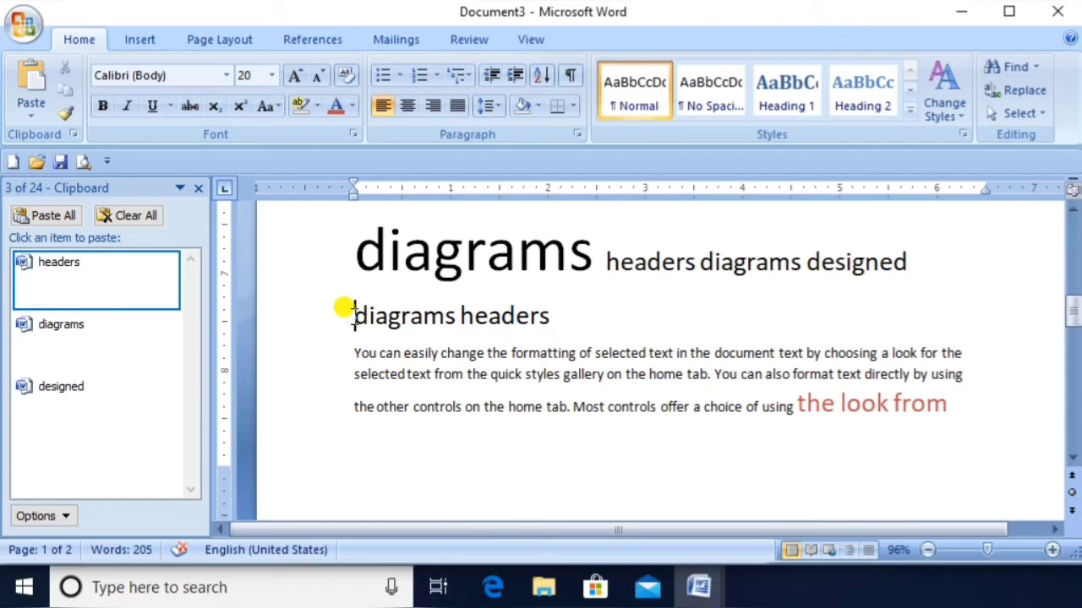
pyautogui.hotkey('shift', 'Right')
pyautogui.hotkey('shift', 'Right')
pyautogui.hotkey('shift', 'Right')
pyautogui.hotkey('shift', 'Right')
pyautogui.hotkey('shift', 'Right')
pyautogui.hotkey('shift', 'Right')
pyautogui.hotkey('shift', 'Right')
pyautogui.hotkey('shift', 'Right')
pyautogui.hotkey('shift', 'Right')
pyautogui.hotkey('shift', 'Right')
pyautogui.hotkey('shift', 'Right')
pyautogui.hotkey('shift', 'Right')
pyautogui.hotkey('shift', 'Right')
pyautogui.hotkey('shift', 'Right')
pyautogui.hotkey('shift', 'Right')
pyautogui.hotkey('shift', 'Right')
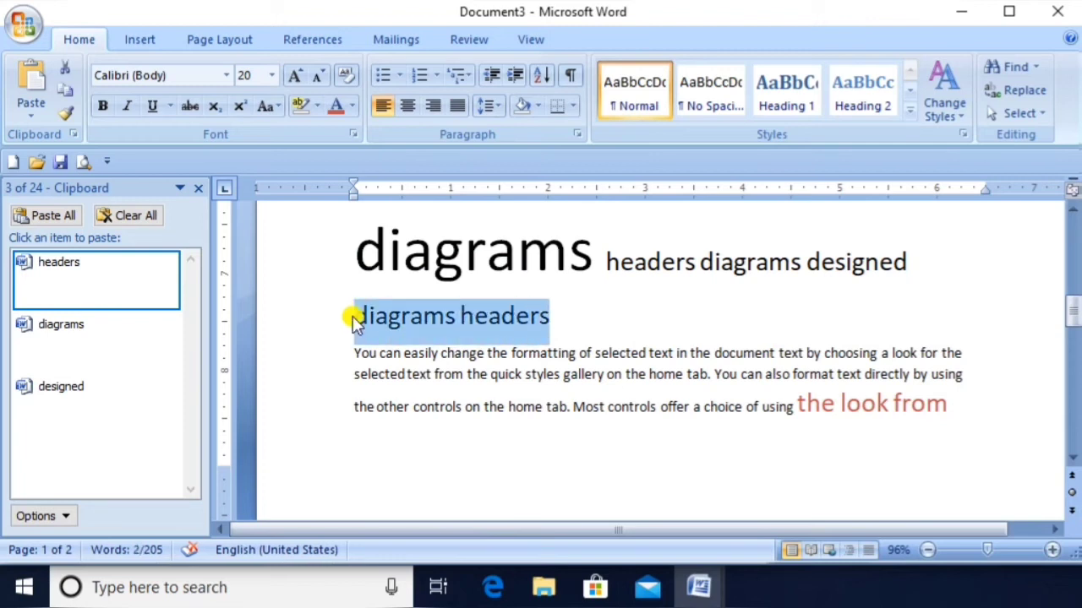
pyautogui.hotkey('ctrl', 'shift', 'a')
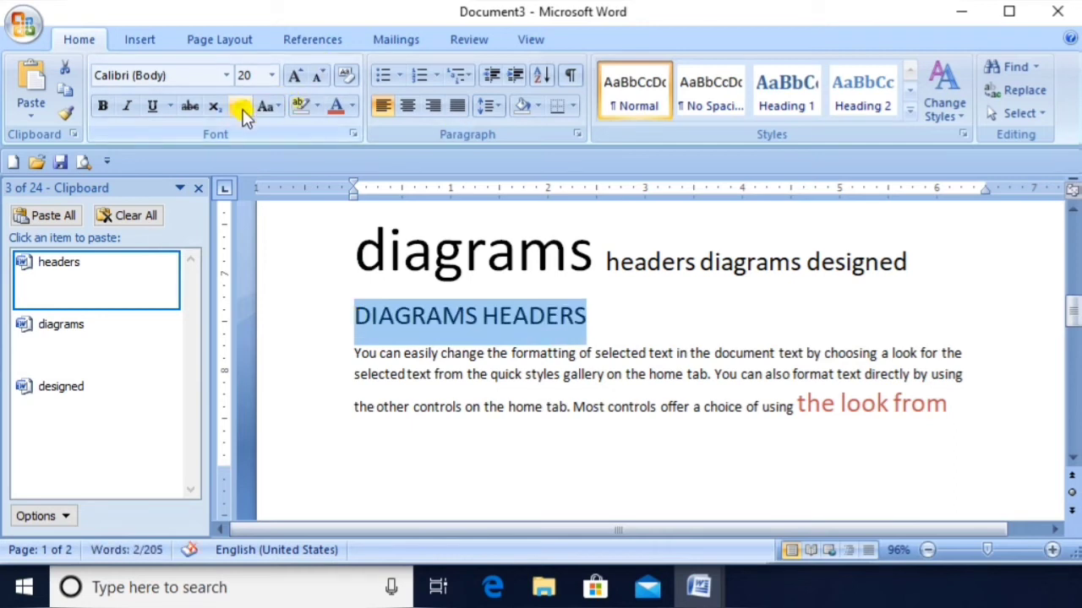
# - Make the selected "DIAGRAMS HEADERS" line underlined, bold, size 22 and green
pyautogui.click(151, 108)
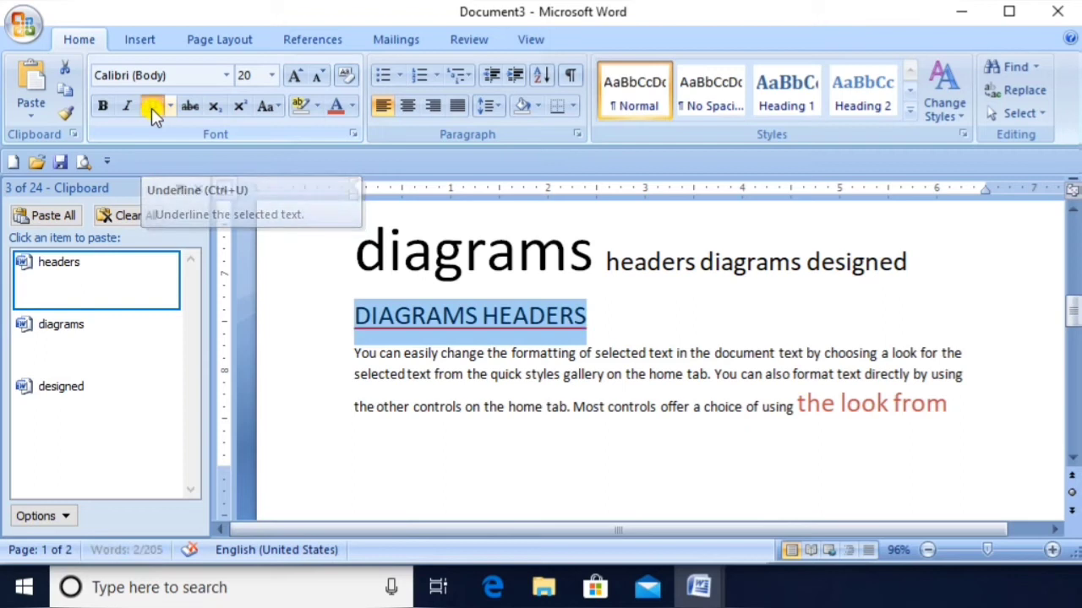
pyautogui.click(104, 108)
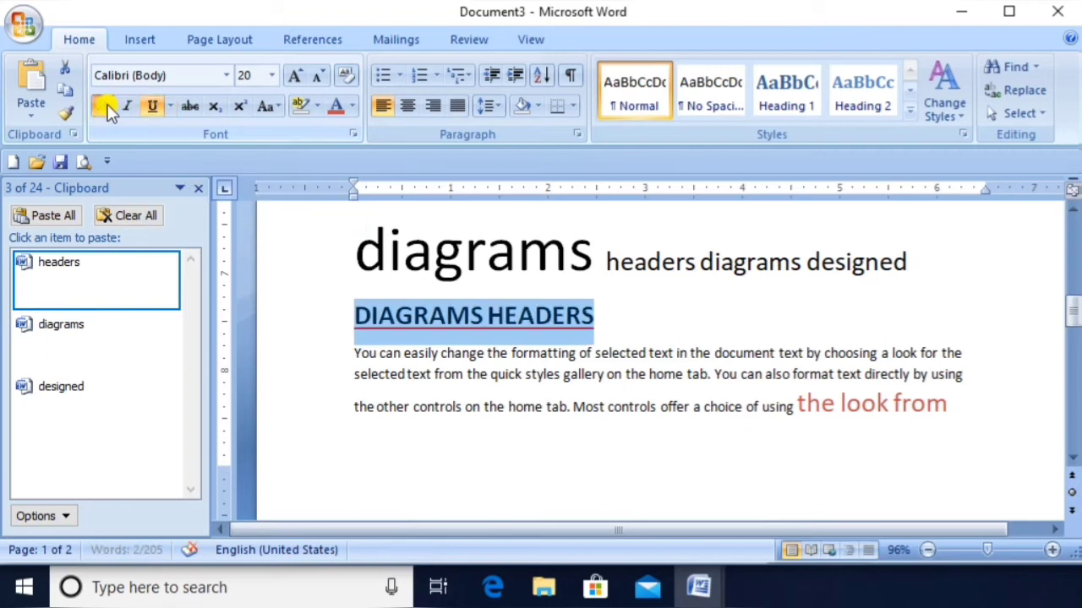
pyautogui.click(291, 76)
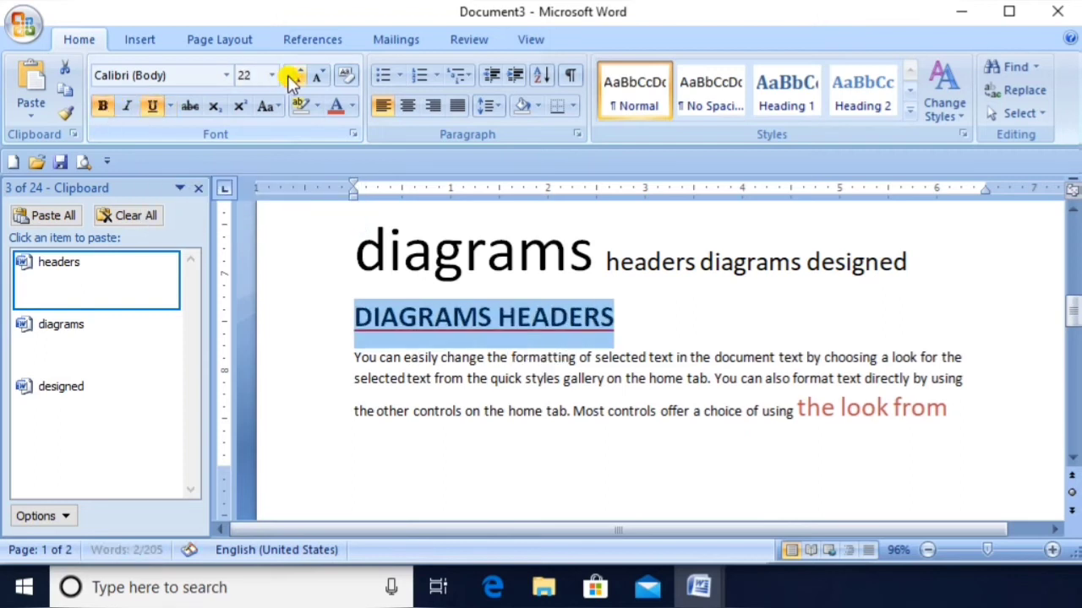
pyautogui.click(353, 106)
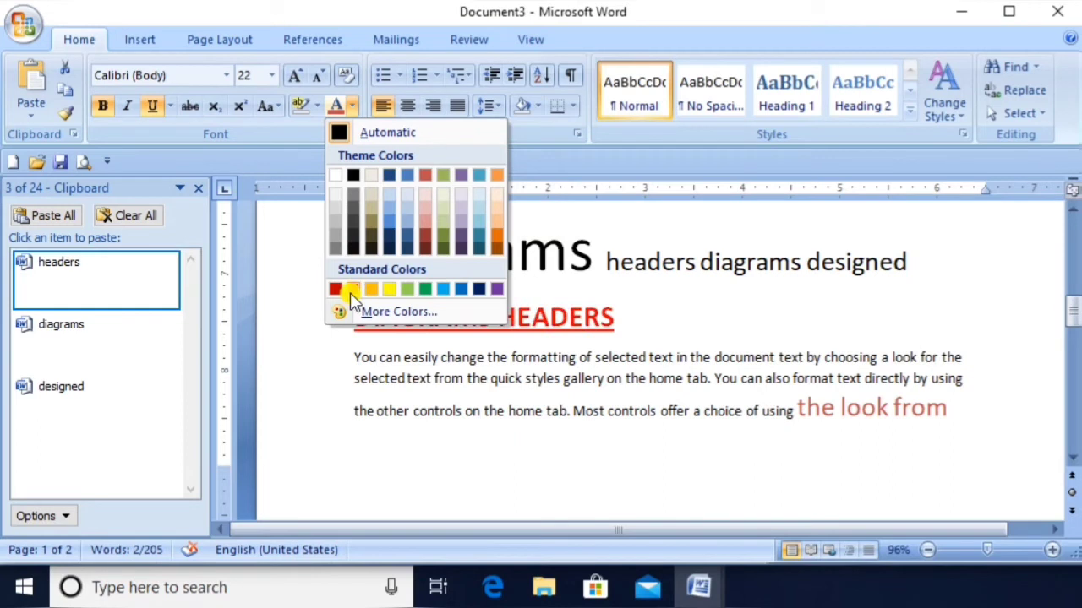
pyautogui.click(423, 289)
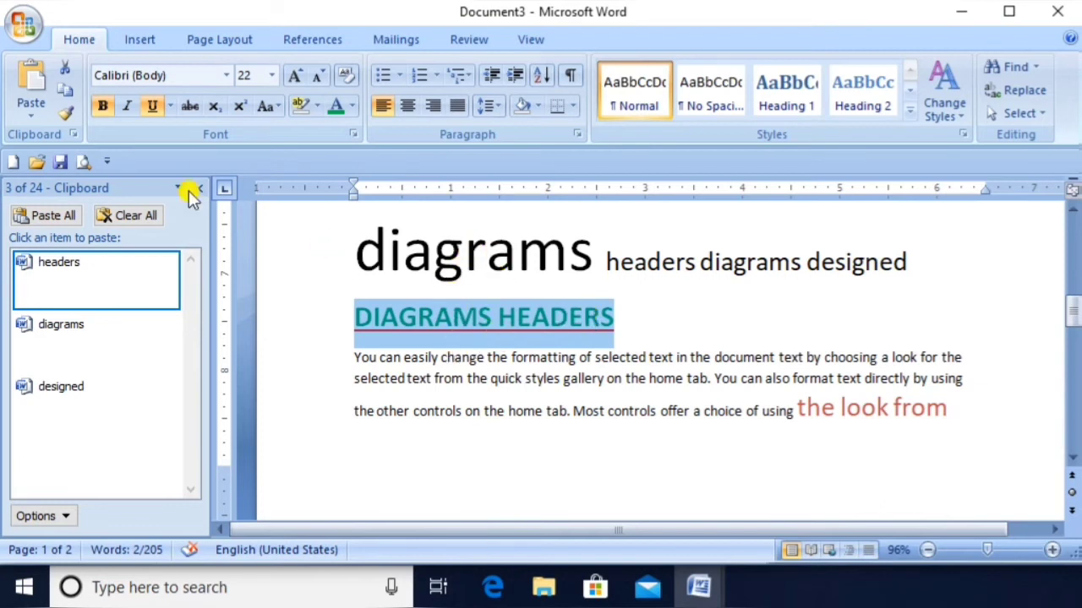
# - Copy the formatting of "DIAGRAMS HEADERS" with Format Painter onto the letters "esigned" in the line above
pyautogui.click(66, 112)
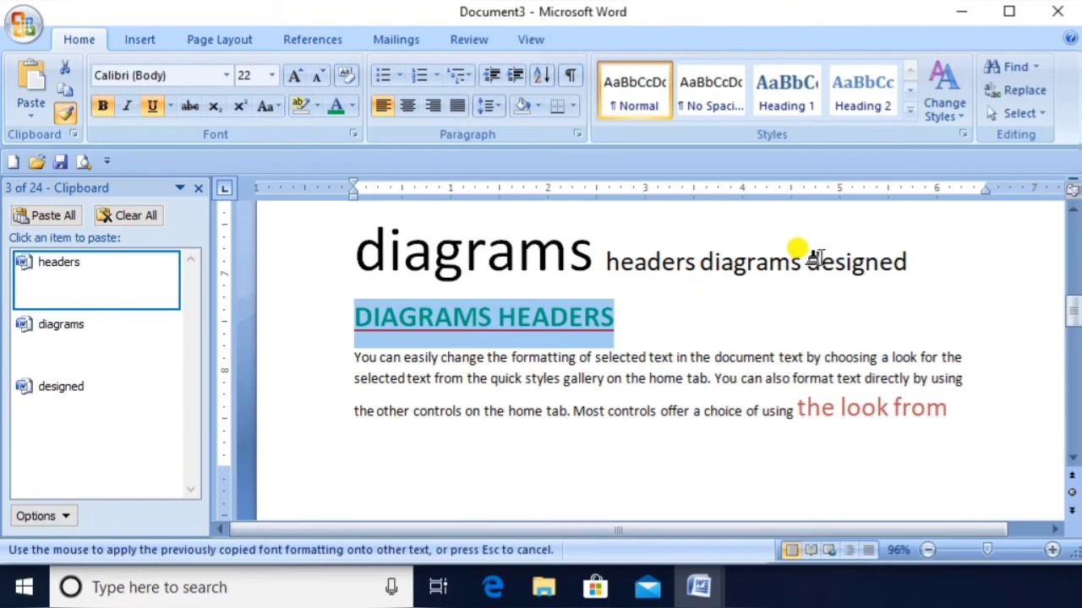
pyautogui.moveTo(818, 258)
pyautogui.mouseDown()
pyautogui.moveTo(850, 254)
pyautogui.moveTo(920, 275)
pyautogui.mouseUp()
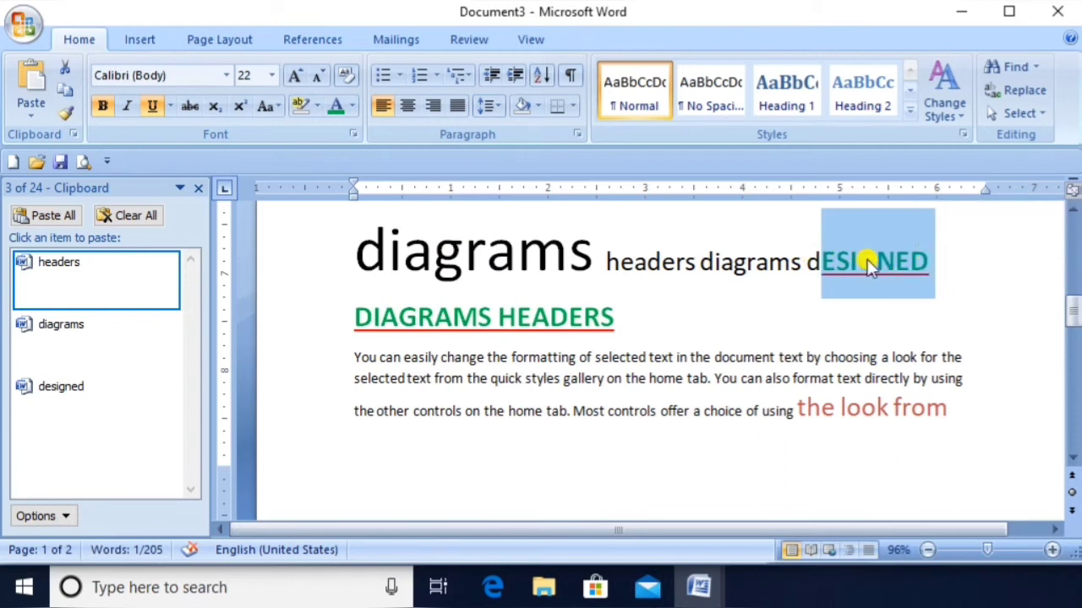
pyautogui.click(811, 306)
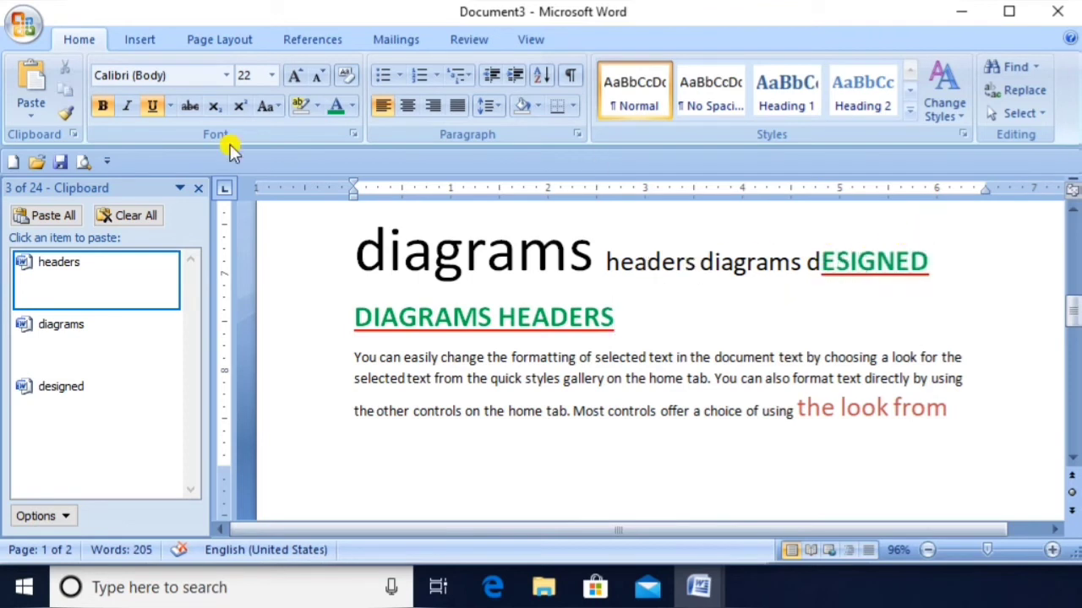
# - Copy the green heading formatting onto the remaining "d" of "designed" and deselect it
pyautogui.click(75, 116)
pyautogui.click(455, 316)
pyautogui.click(68, 117)
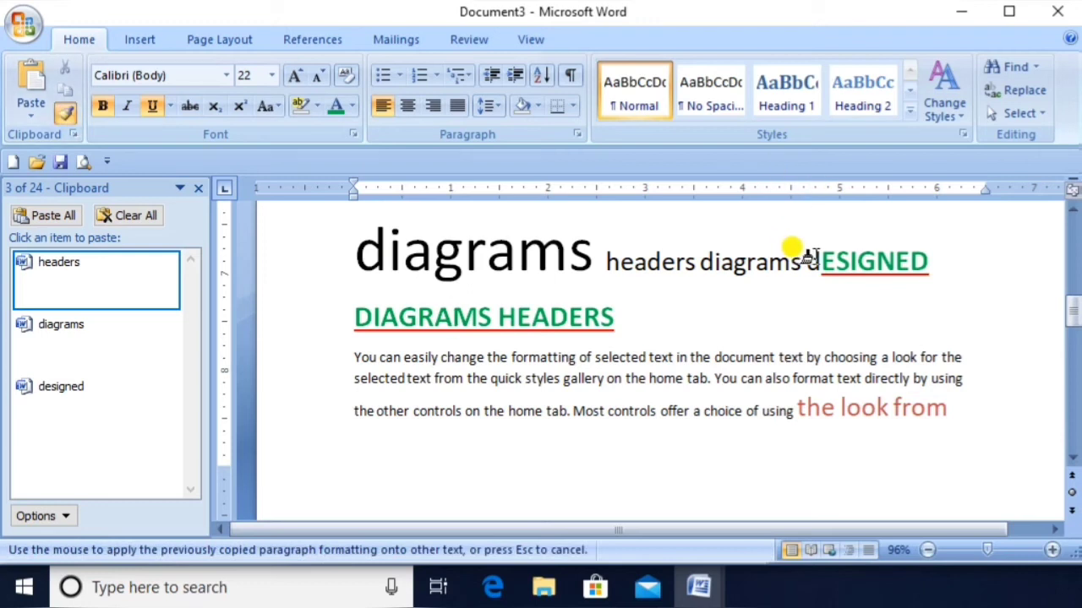
pyautogui.moveTo(816, 256)
pyautogui.mouseDown()
pyautogui.moveTo(843, 259)
pyautogui.moveTo(809, 261)
pyautogui.mouseUp()
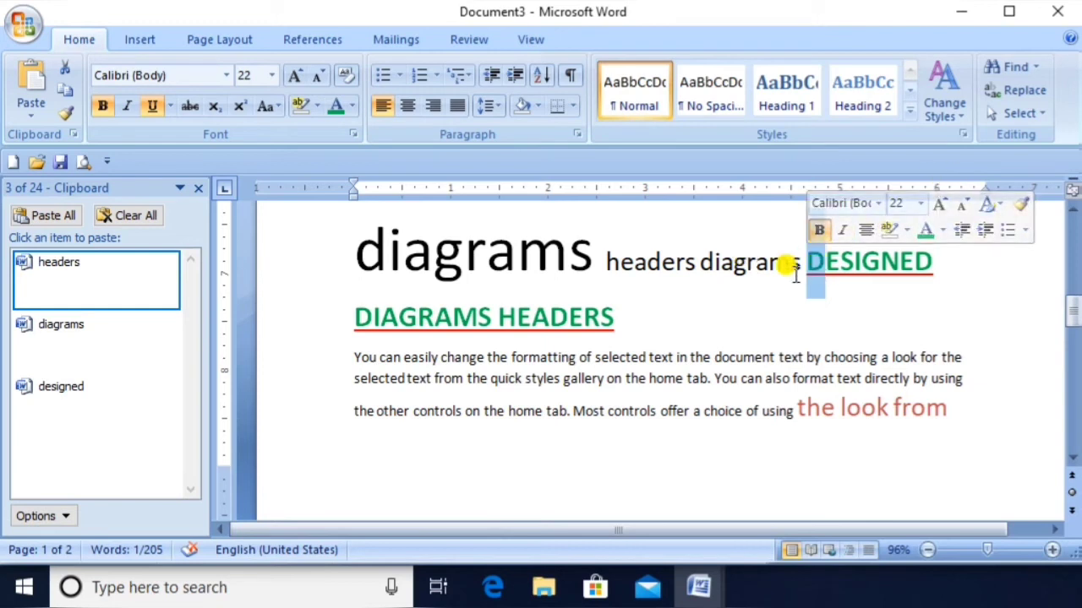
pyautogui.click(789, 265)
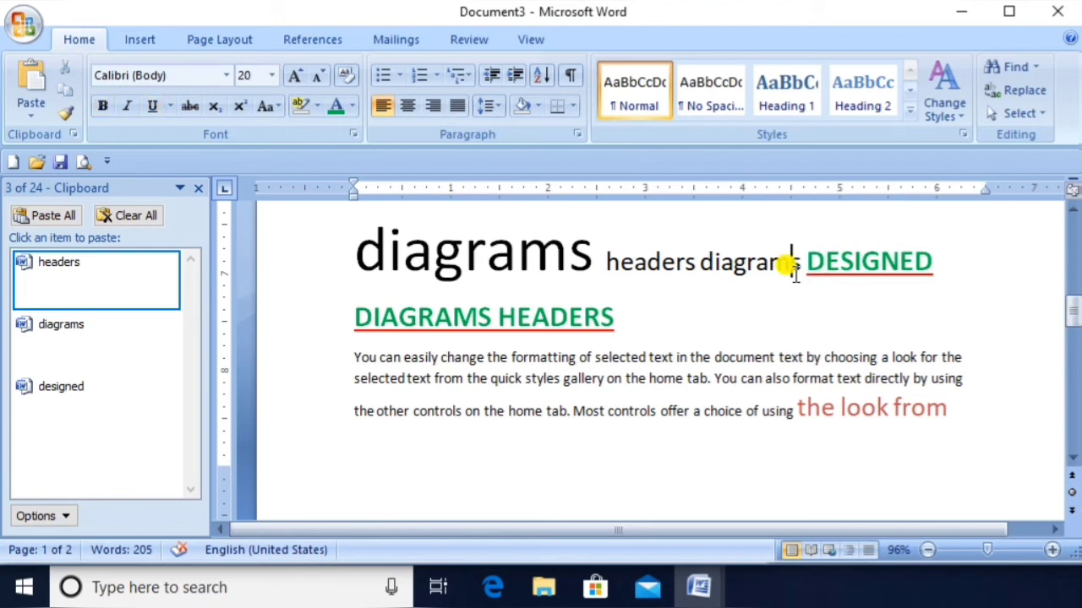
# - Copy the formatting of "DESIGNED" in one continuous Format Painter session onto "look from", "selected text from", "choosing a look" and "On the Insert tab"
pyautogui.click(857, 261)
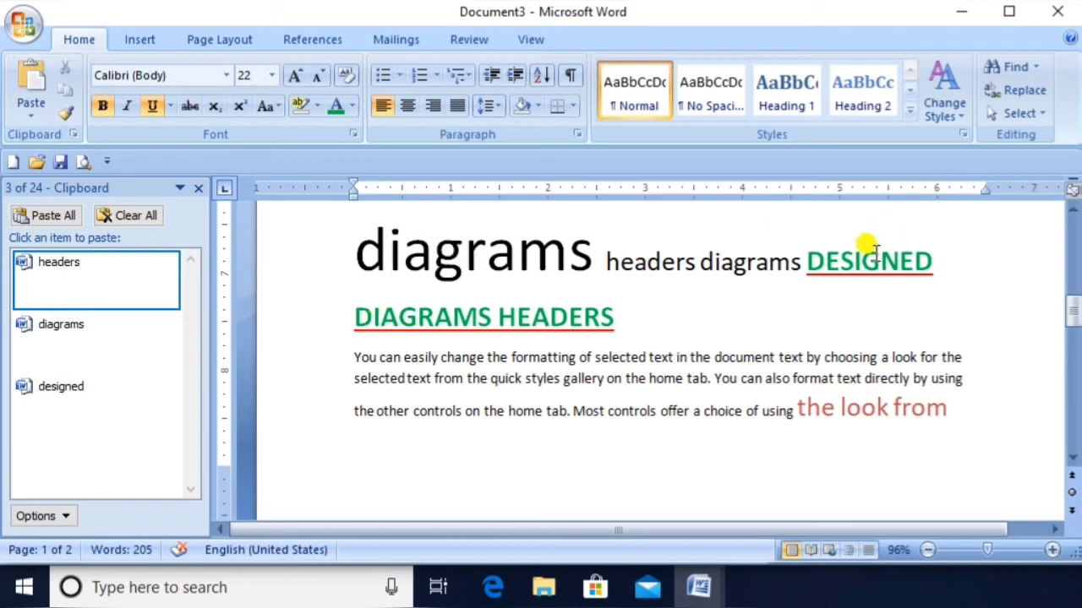
pyautogui.doubleClick(870, 249)
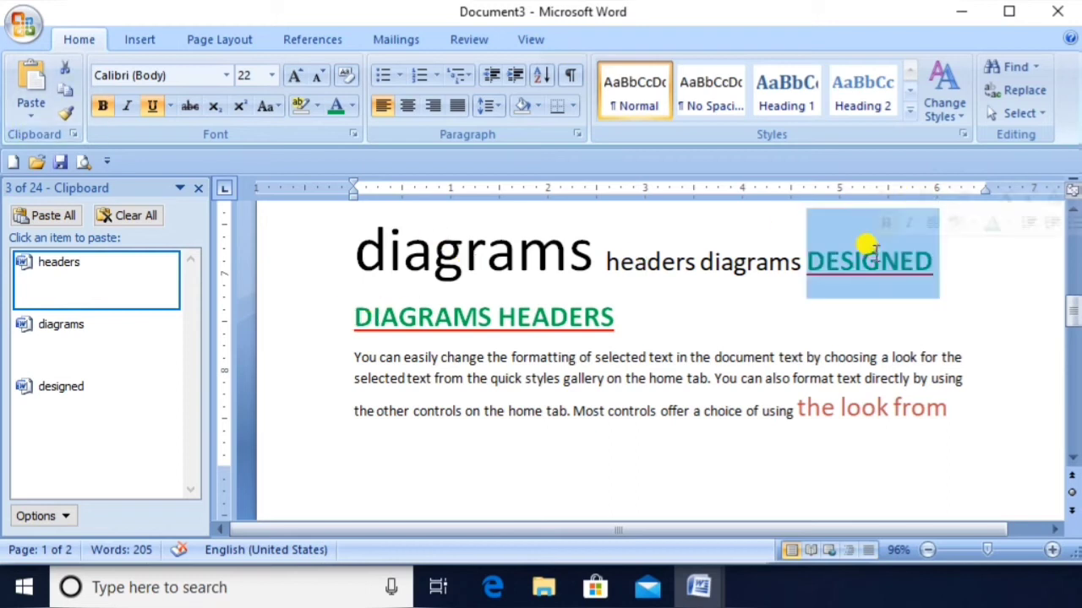
pyautogui.click(72, 109)
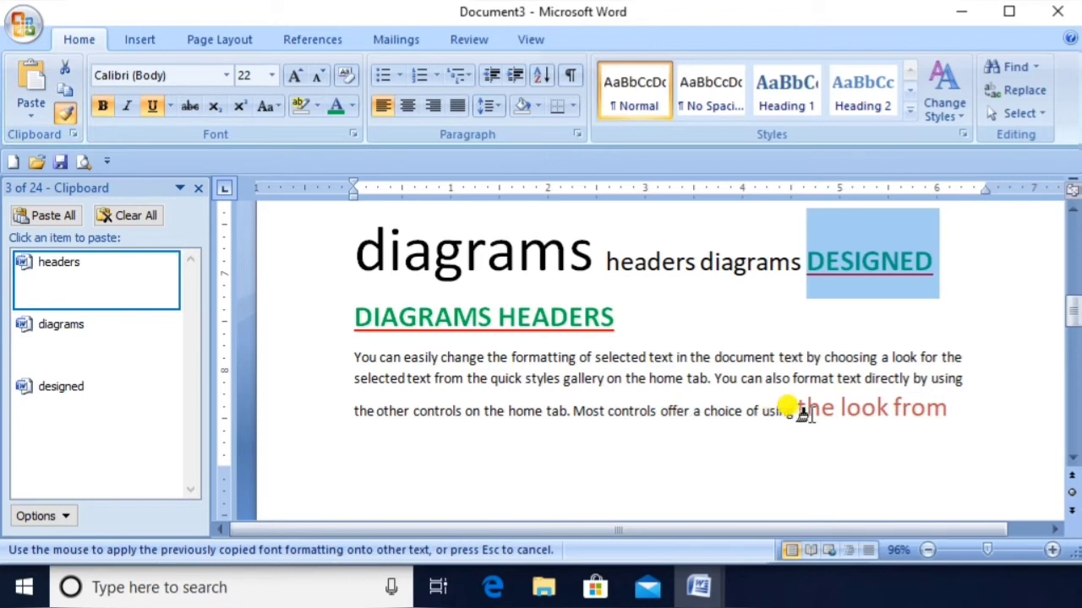
pyautogui.moveTo(842, 407); pyautogui.dragTo(934, 421)
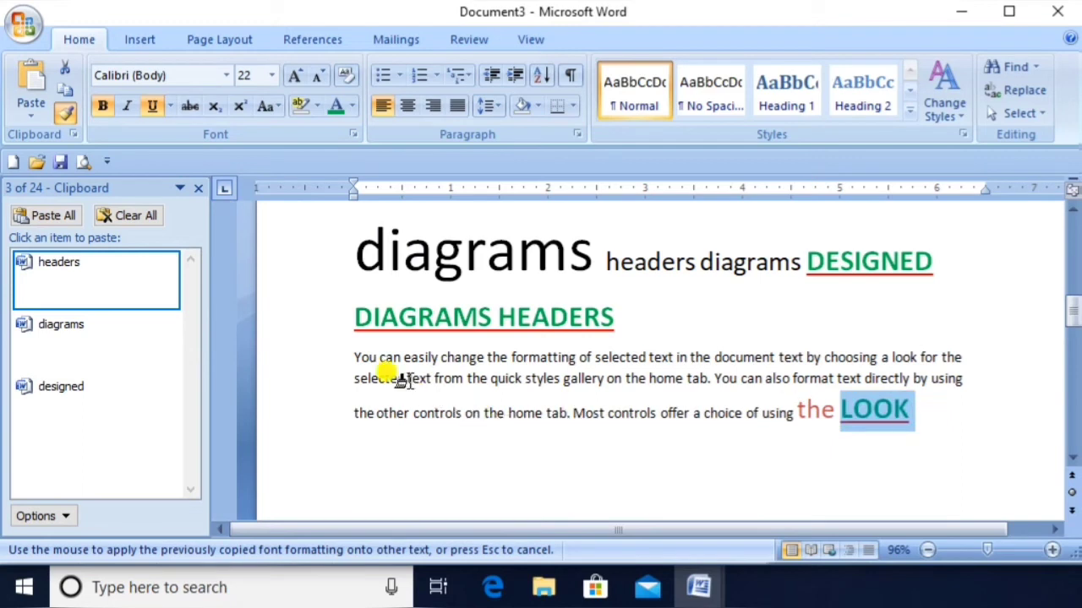
pyautogui.moveTo(356, 378); pyautogui.dragTo(446, 389)
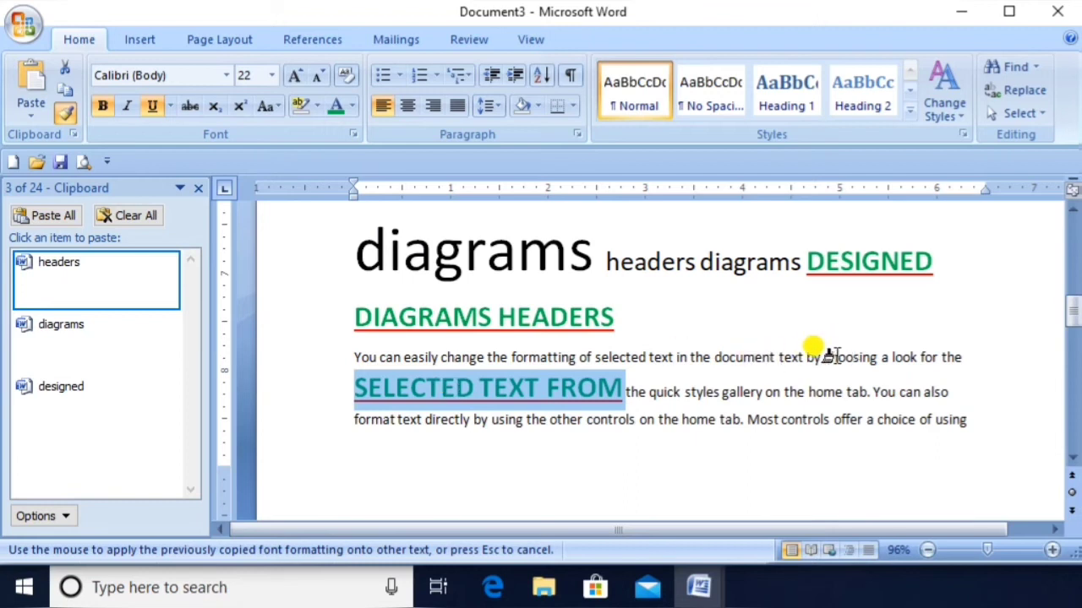
pyautogui.moveTo(830, 357); pyautogui.dragTo(914, 362)
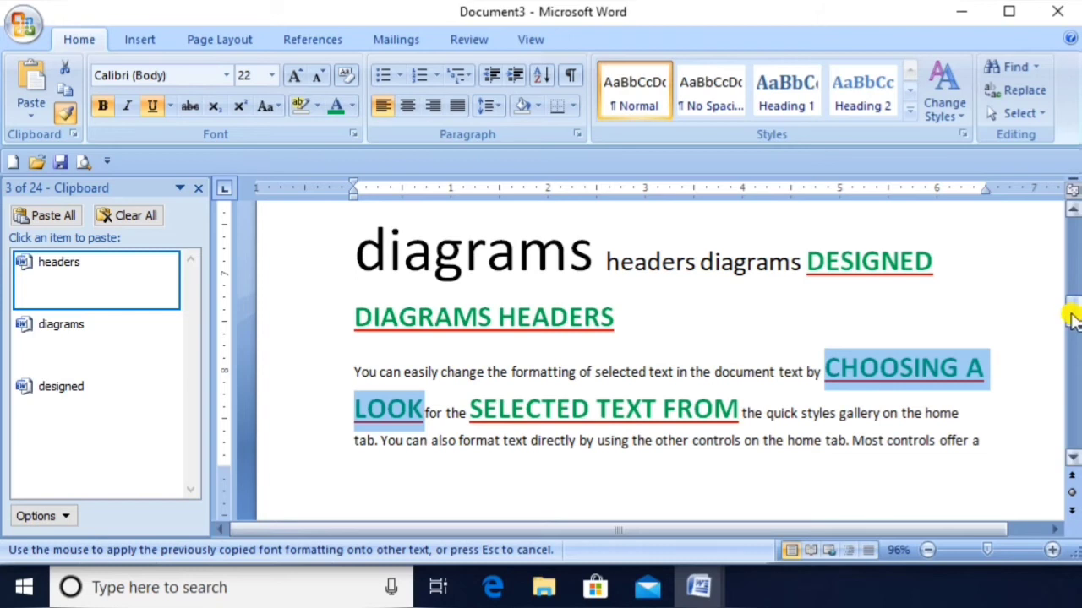
pyautogui.moveTo(1072, 318); pyautogui.dragTo(1073, 234)
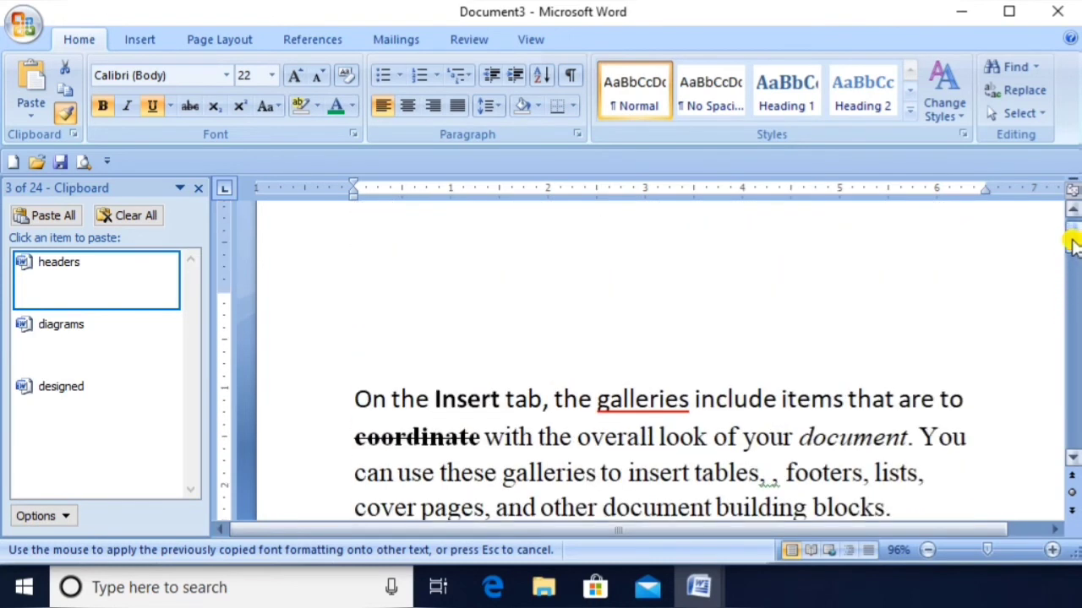
pyautogui.moveTo(355, 399)
pyautogui.mouseDown()
pyautogui.moveTo(350, 387)
pyautogui.moveTo(532, 415)
pyautogui.mouseUp()
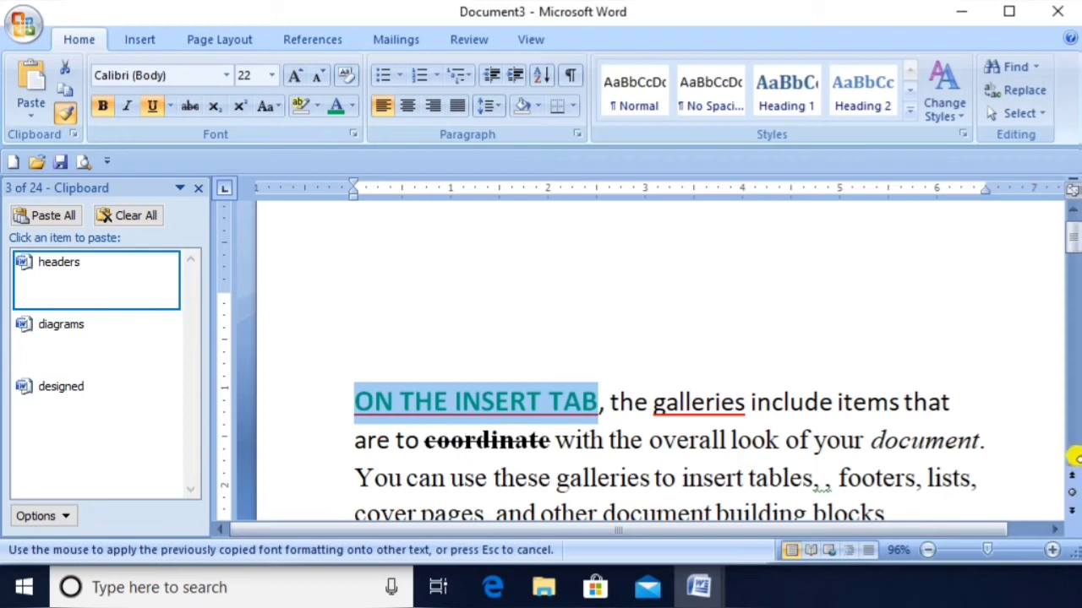
# - Apply the copied formatting at the end of the bold "diagrams" line, and add a blank line at the end of the document
pyautogui.scroll(-1, 1069, 465)
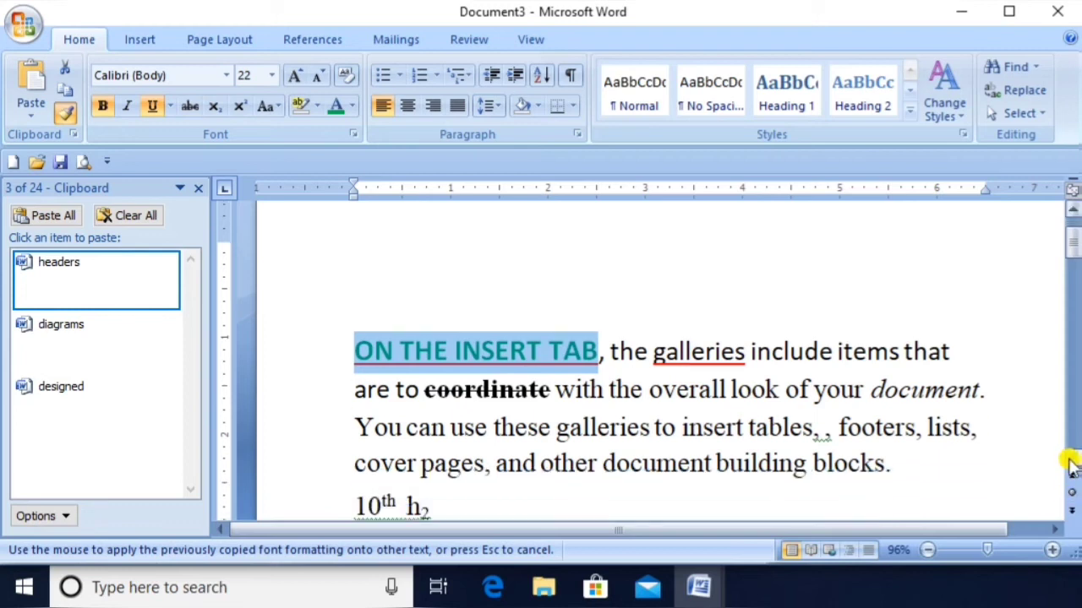
pyautogui.scroll(-3, 1070, 465)
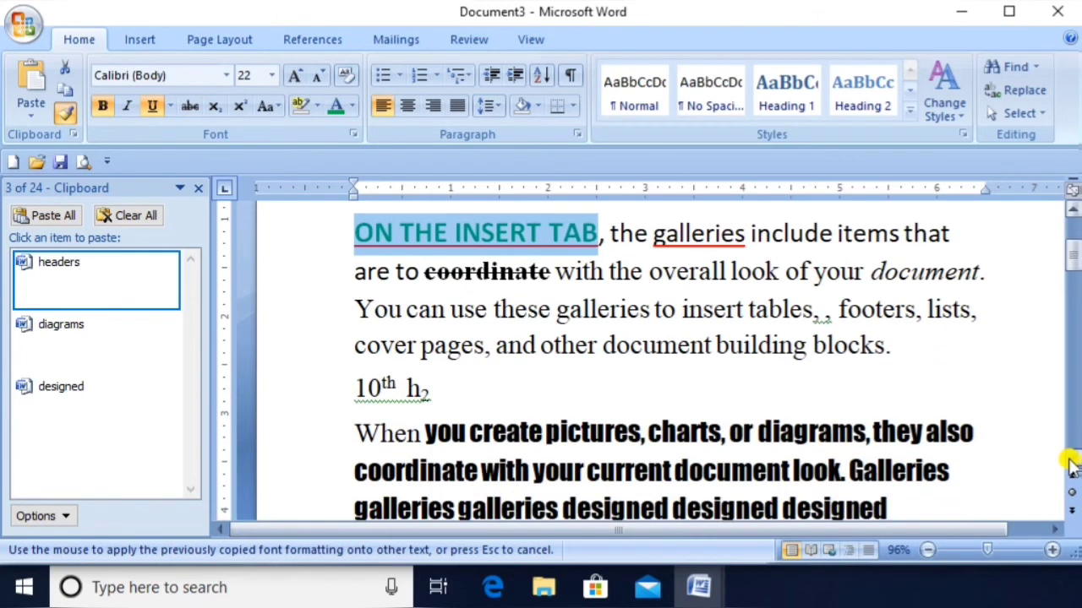
pyautogui.scroll(-1, 1070, 465)
pyautogui.scroll(-3, 1070, 465)
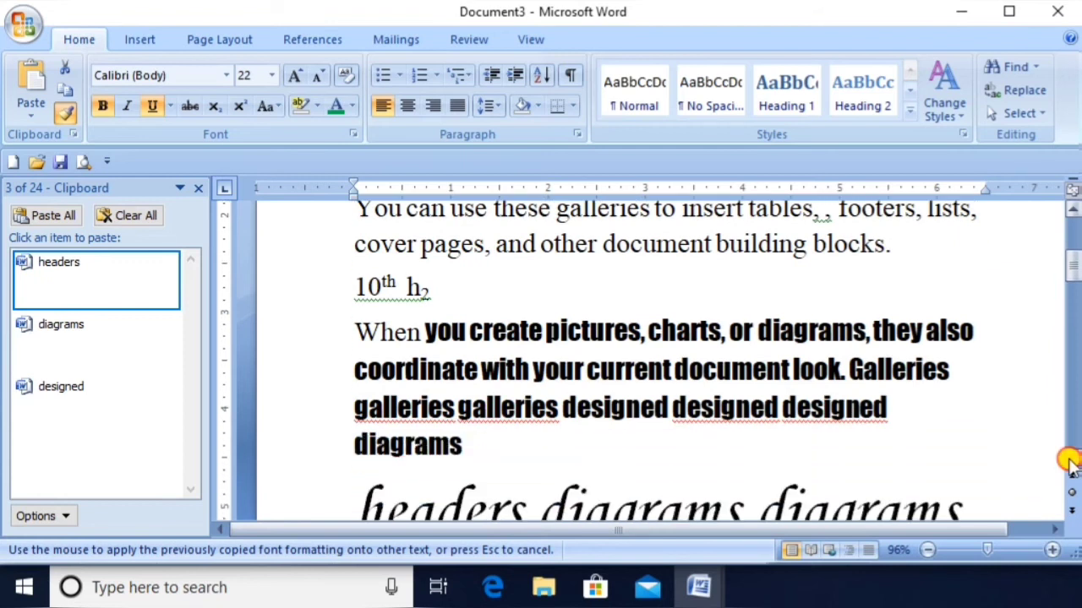
pyautogui.scroll(-2, 1069, 465)
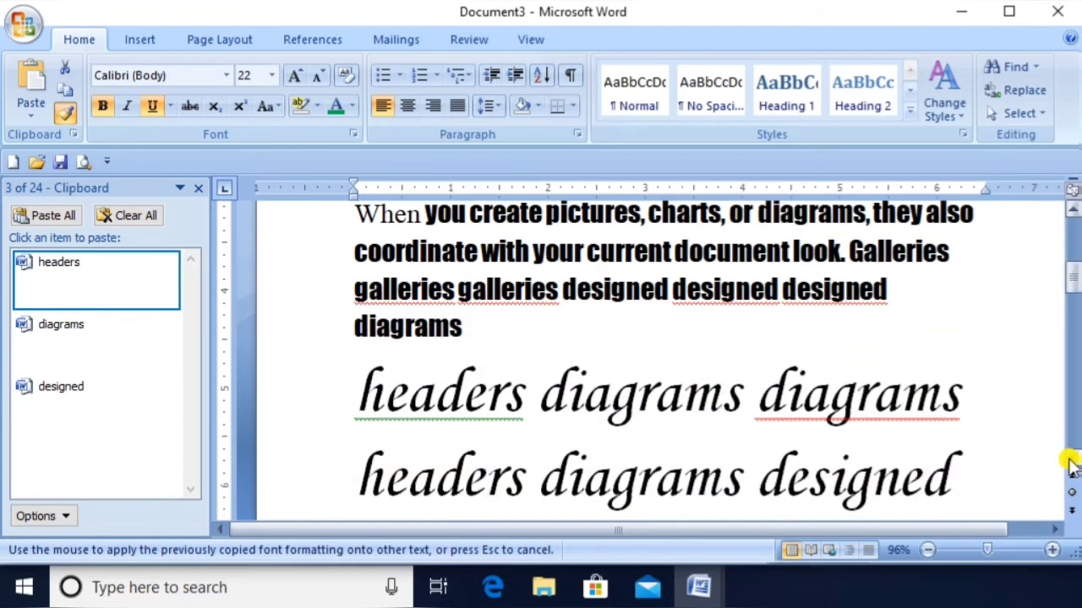
pyautogui.click(536, 330)
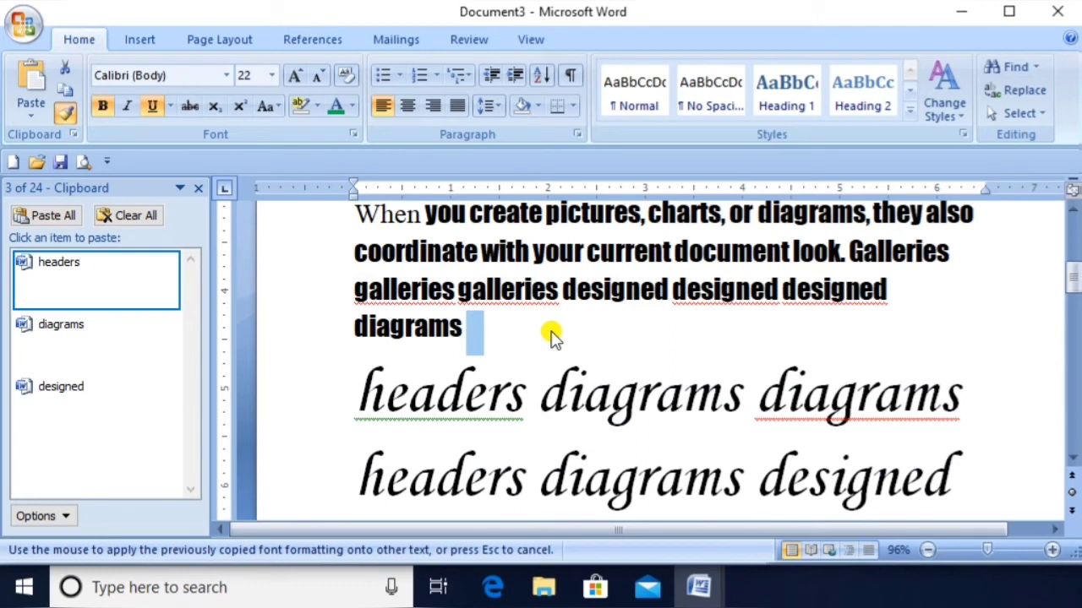
pyautogui.scroll(-10, 549, 334)
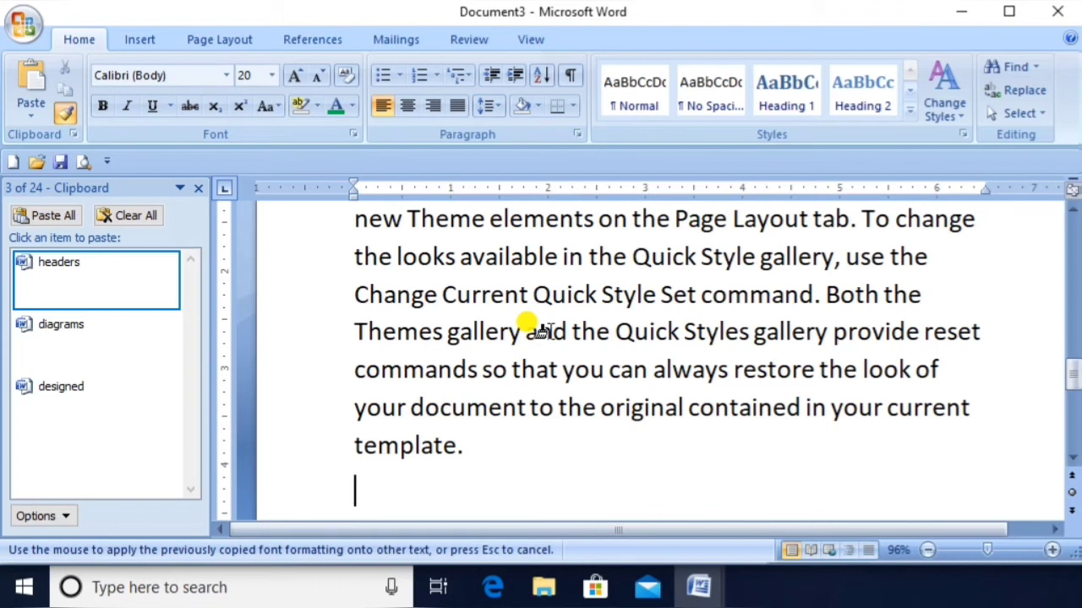
pyautogui.press('Return')
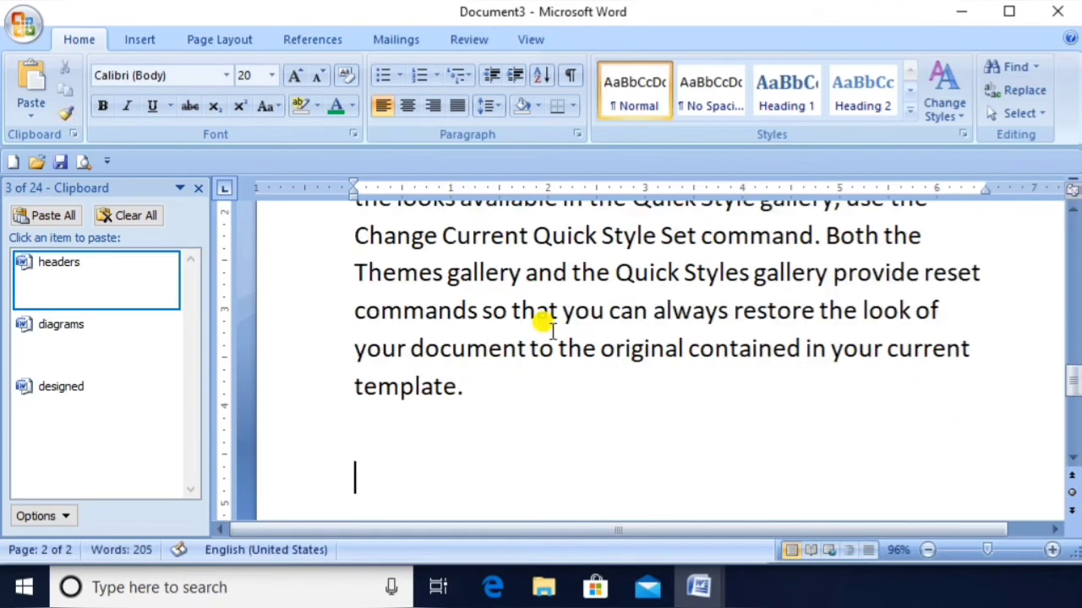
# - Create a new blank document and enter the text "SAVE Vs Save As"
pyautogui.hotkey('ctrl', 'n')
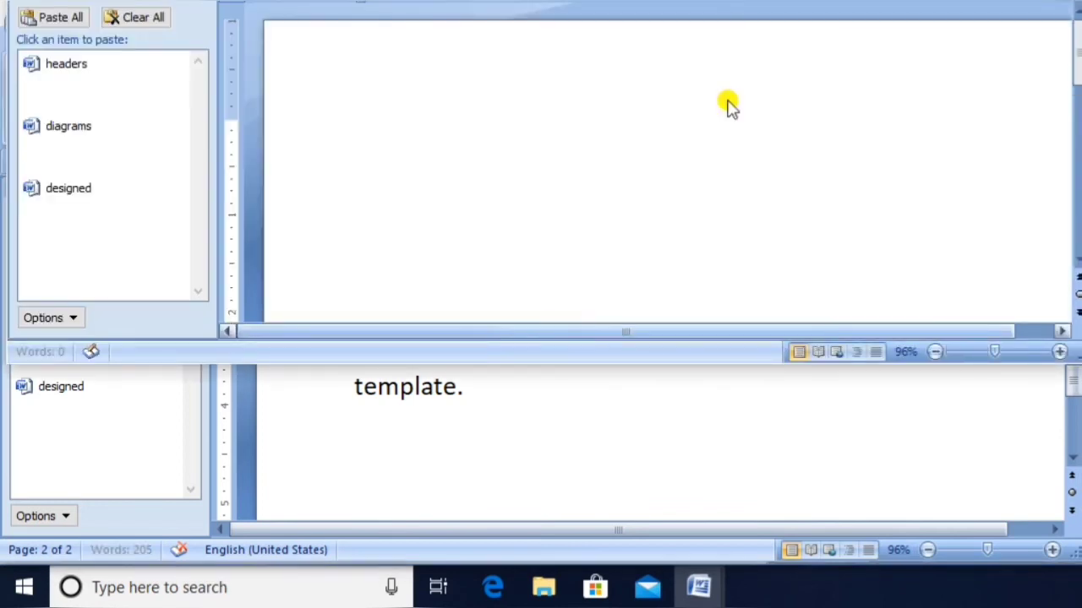
pyautogui.moveTo(836, 0)
pyautogui.mouseDown()
pyautogui.moveTo(816, 0)
pyautogui.moveTo(835, 3)
pyautogui.moveTo(833, 14)
pyautogui.mouseUp()
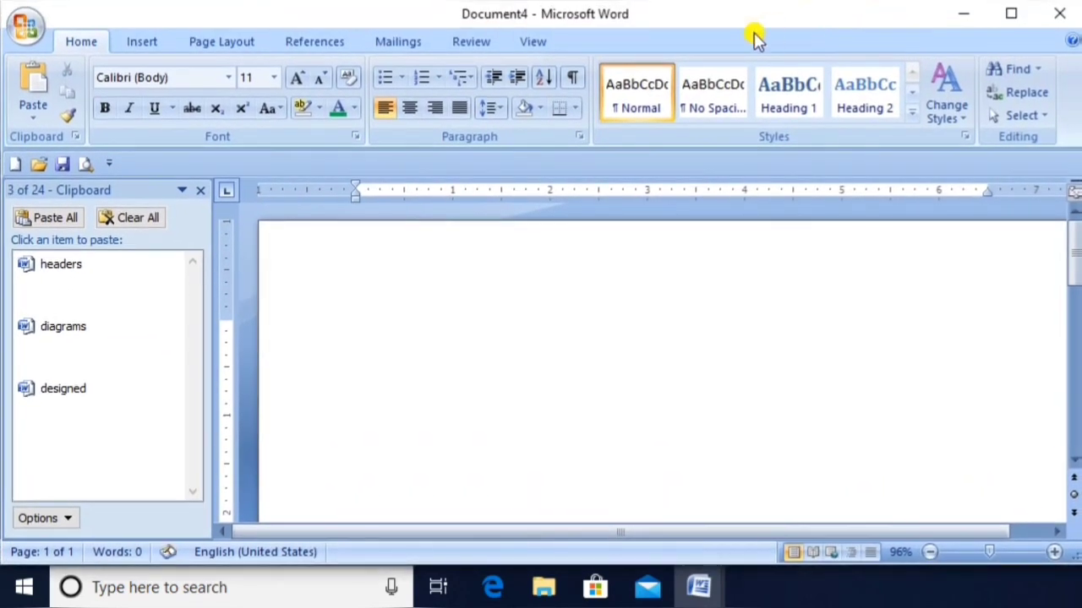
pyautogui.write('SAVE ')
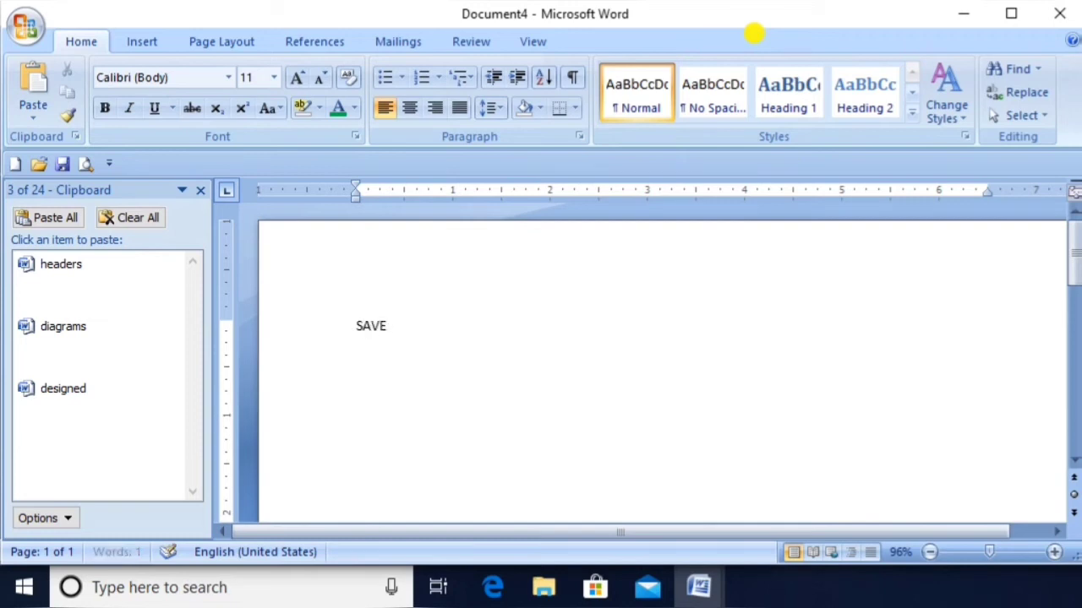
pyautogui.write('Vs')
pyautogui.write(' Sa')
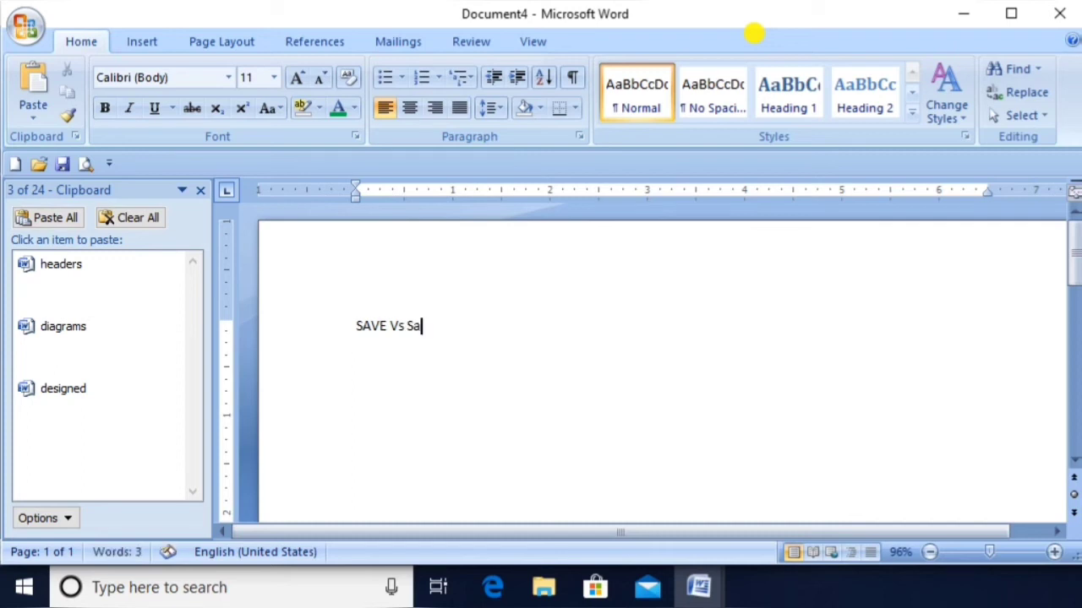
pyautogui.write('ve AS')
pyautogui.press('BackSpace')
pyautogui.write('s')
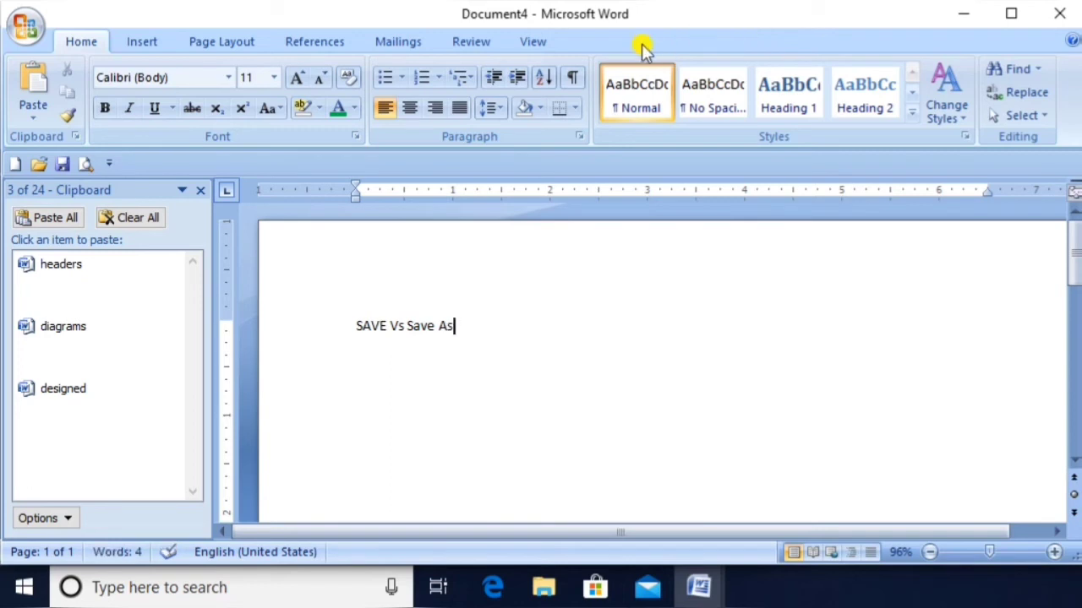
# - Enlarge the whole "SAVE Vs Save As" text to 22 pt and centre it
pyautogui.hotkey('ctrl', 'a')
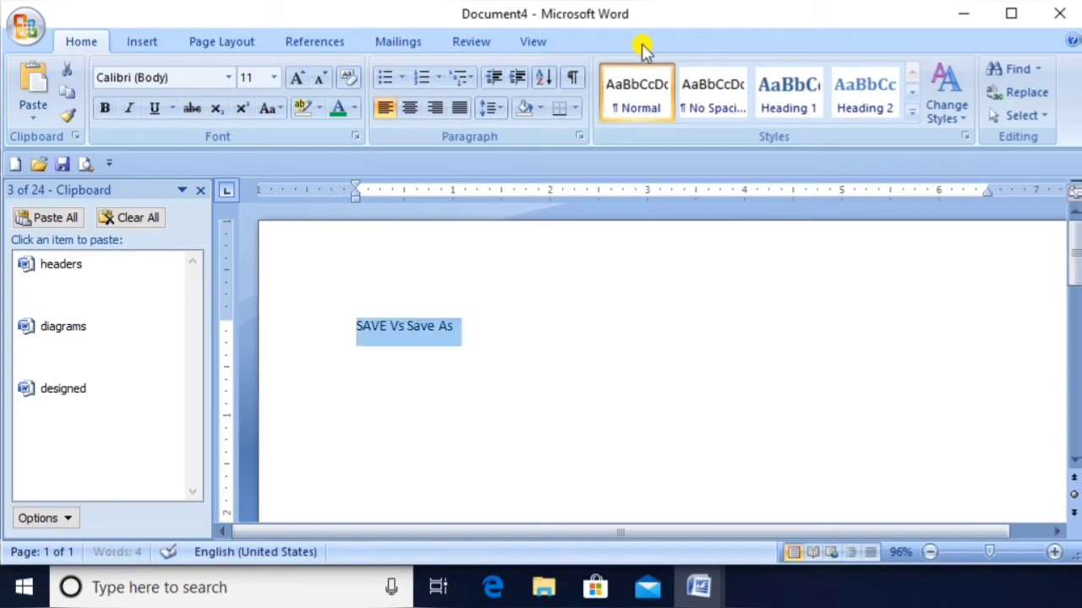
pyautogui.hotkey('ctrl', ']')
pyautogui.hotkey('ctrl', ']')
pyautogui.hotkey('ctrl', ']')
pyautogui.hotkey('ctrl', ']')
pyautogui.hotkey('ctrl', ']')
pyautogui.hotkey('ctrl', ']')
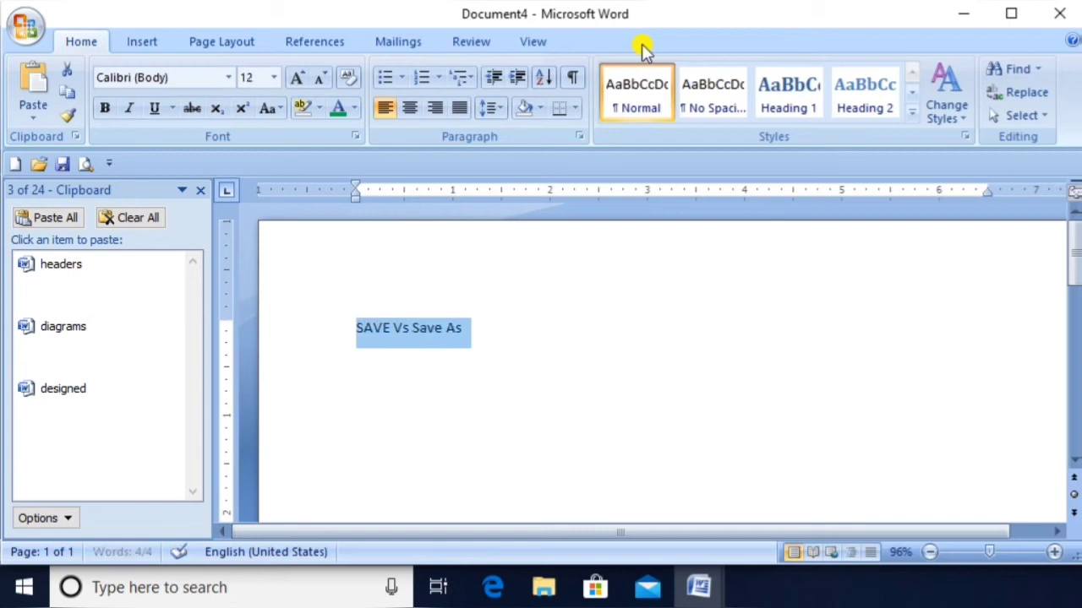
pyautogui.hotkey('ctrl', ']')
pyautogui.hotkey('ctrl', ']')
pyautogui.hotkey('ctrl', ']')
pyautogui.hotkey('ctrl', ']')
pyautogui.hotkey('ctrl', ']')
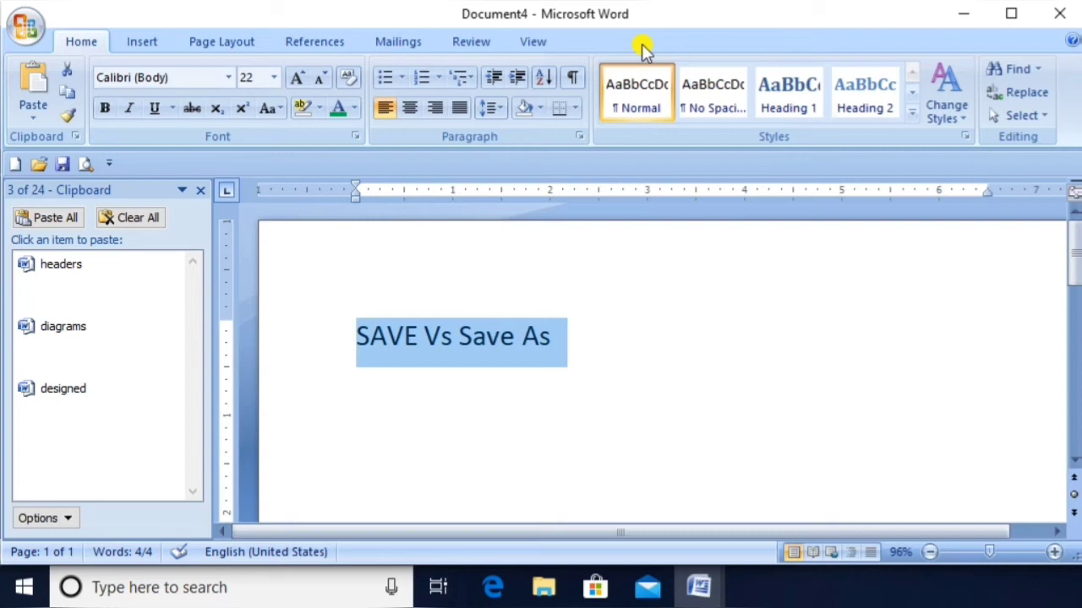
pyautogui.hotkey('ctrl', 'e')
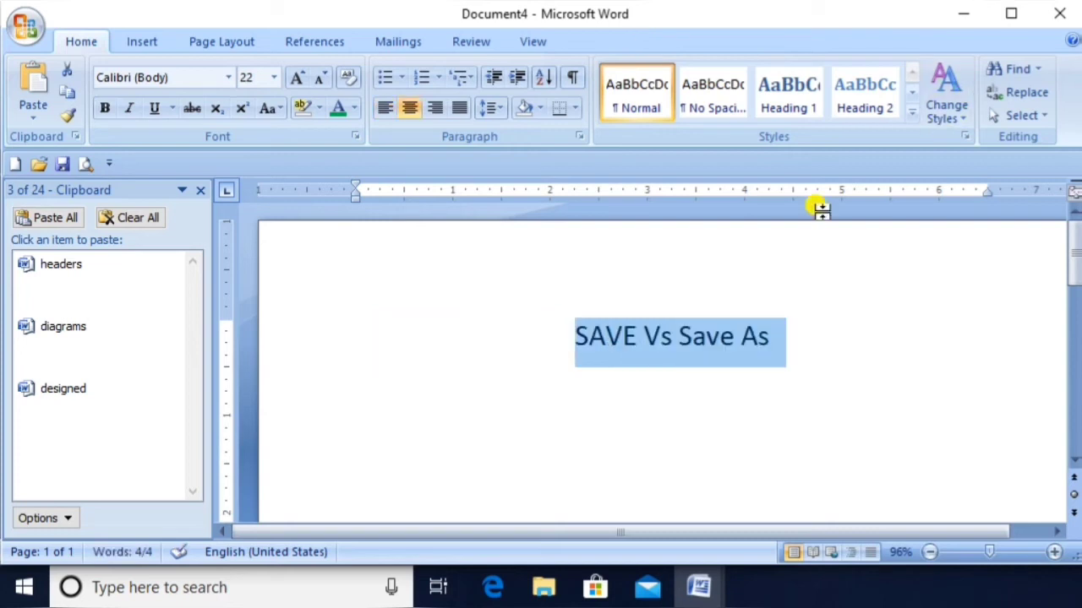
# - Change the word "SAVE" to "Save" so the title reads "Save Vs Save As"
pyautogui.click(659, 334)
pyautogui.click(635, 332)
pyautogui.press('BackSpace')
pyautogui.press('BackSpace')
pyautogui.press('BackSpace')
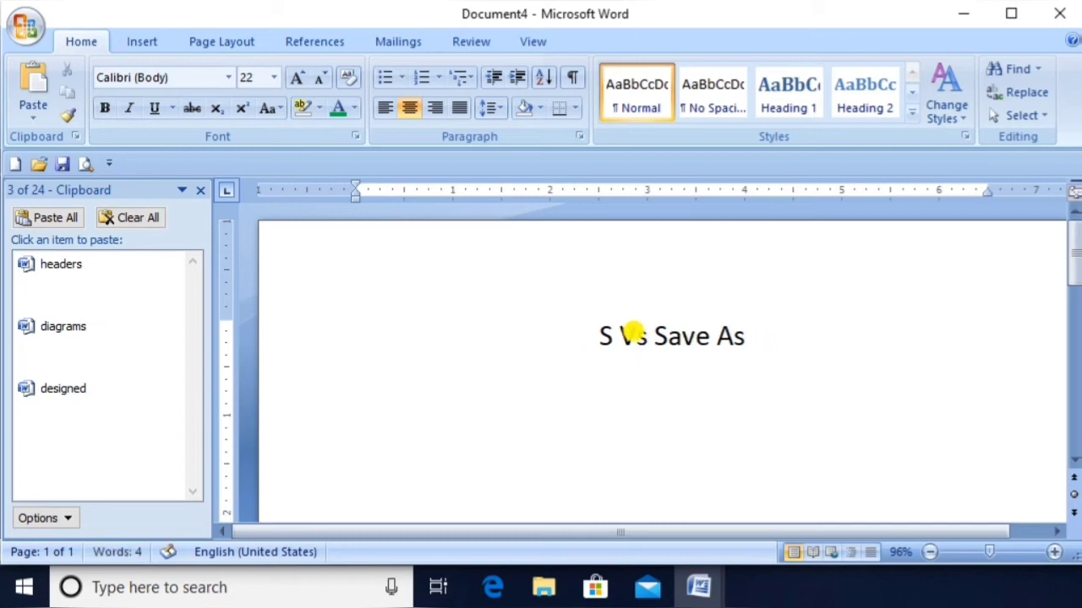
pyautogui.write('ave')
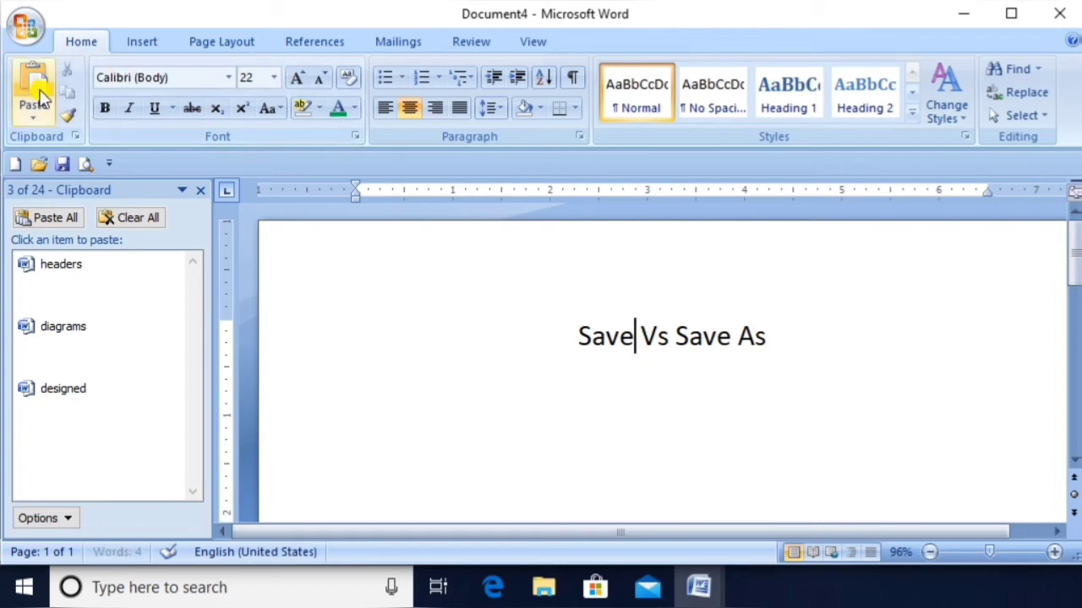
pyautogui.click(25, 34)
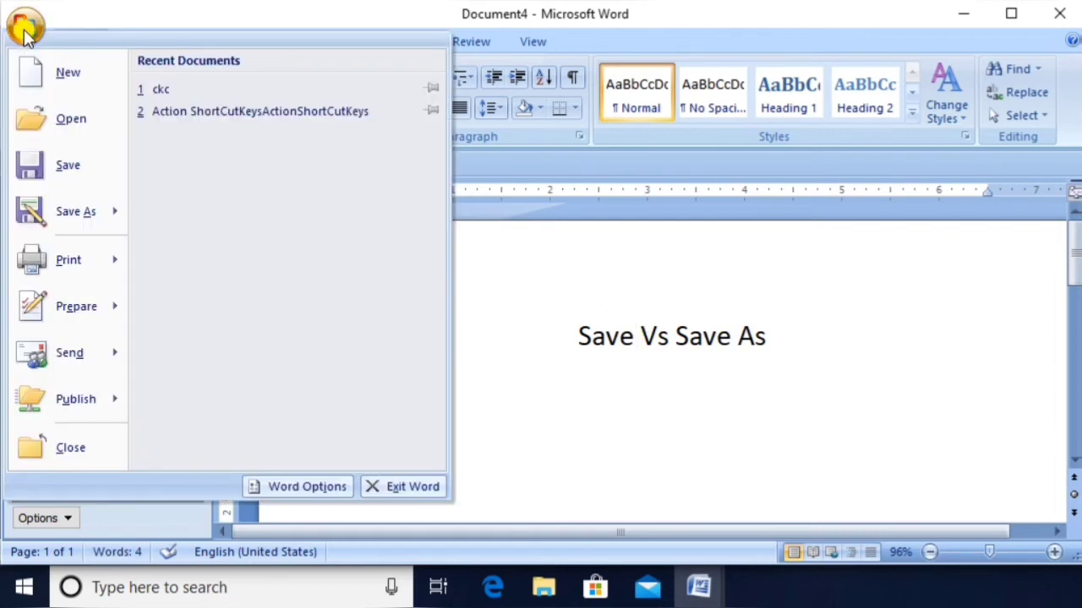
pyautogui.click(66, 175)
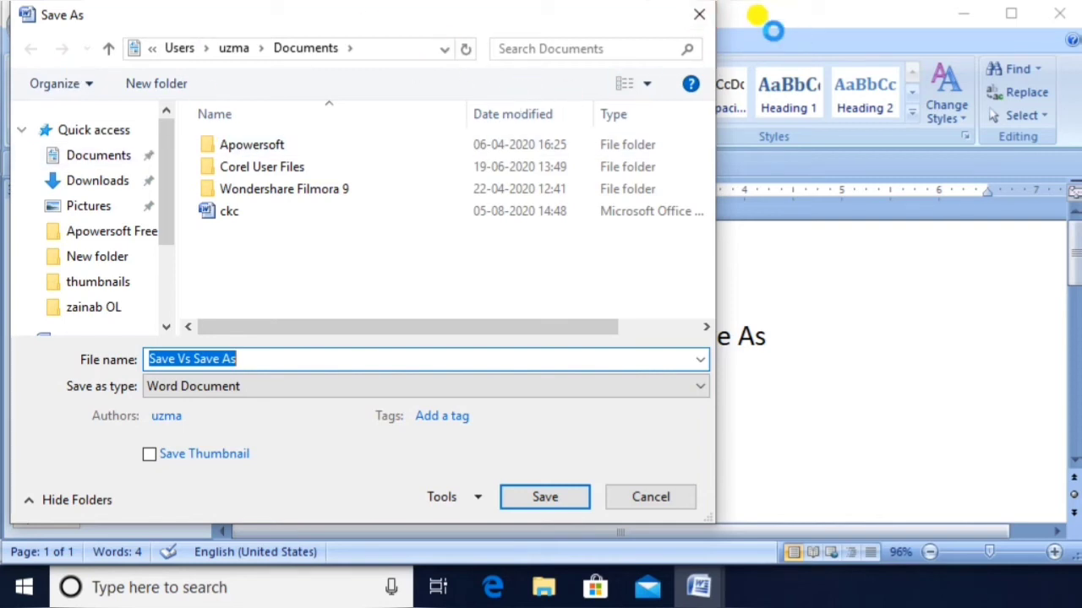
pyautogui.click(699, 14)
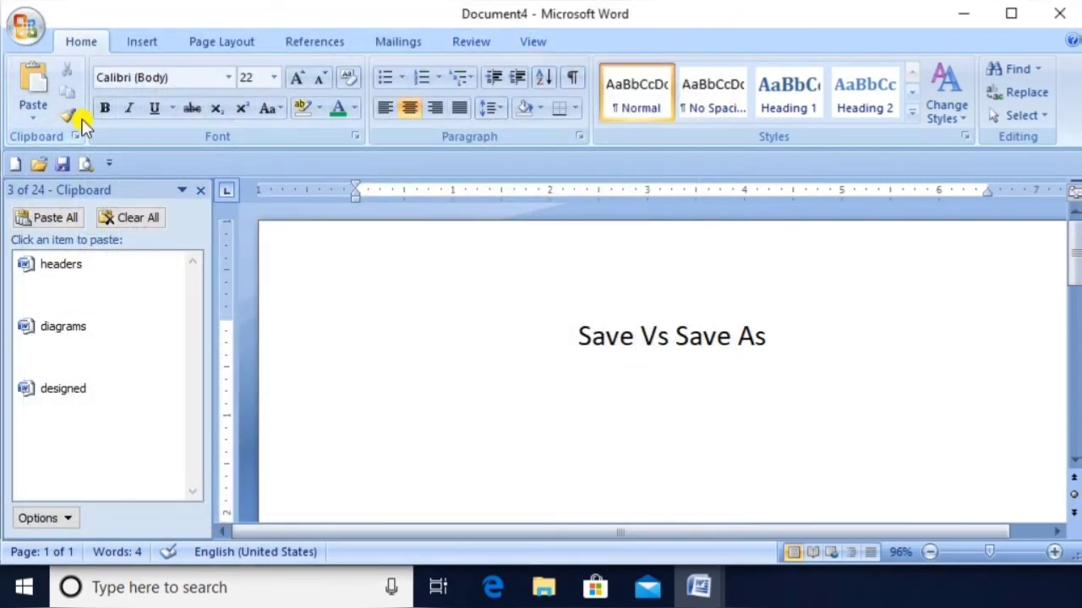
pyautogui.click(63, 165)
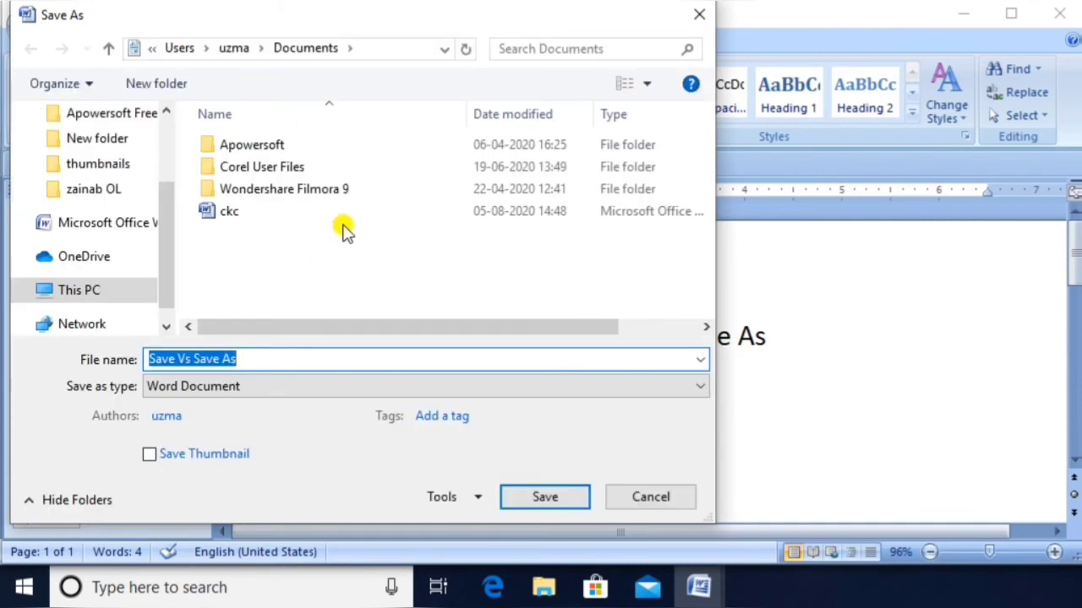
pyautogui.click(701, 14)
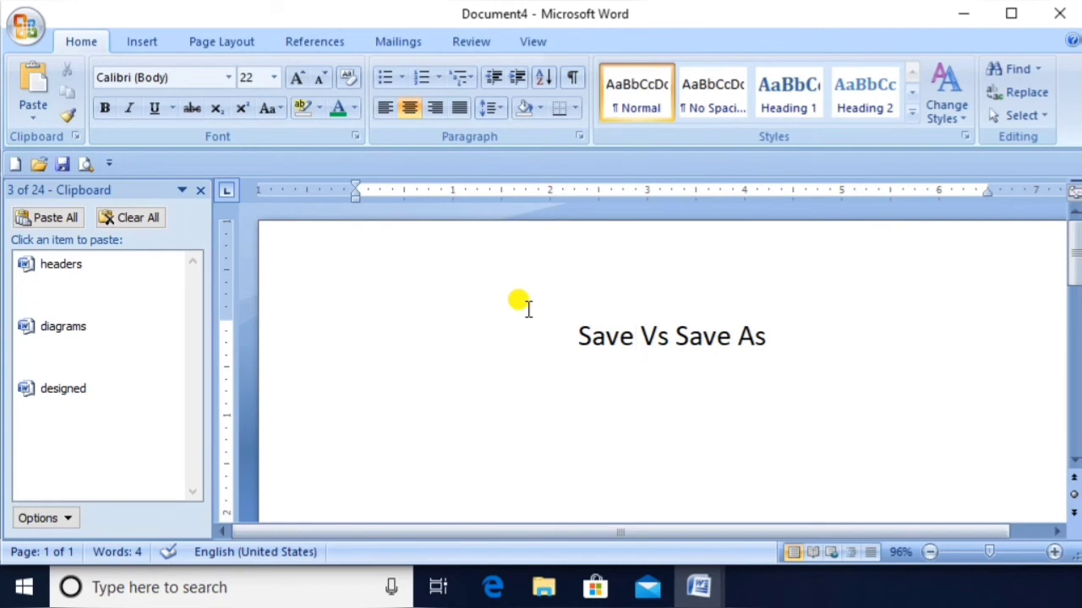
# - Save the document as "Save Vs Save As" in Documents and add the line "Ngfnb bcbv bcnb gncb bggc b" below the title
pyautogui.press('F12')
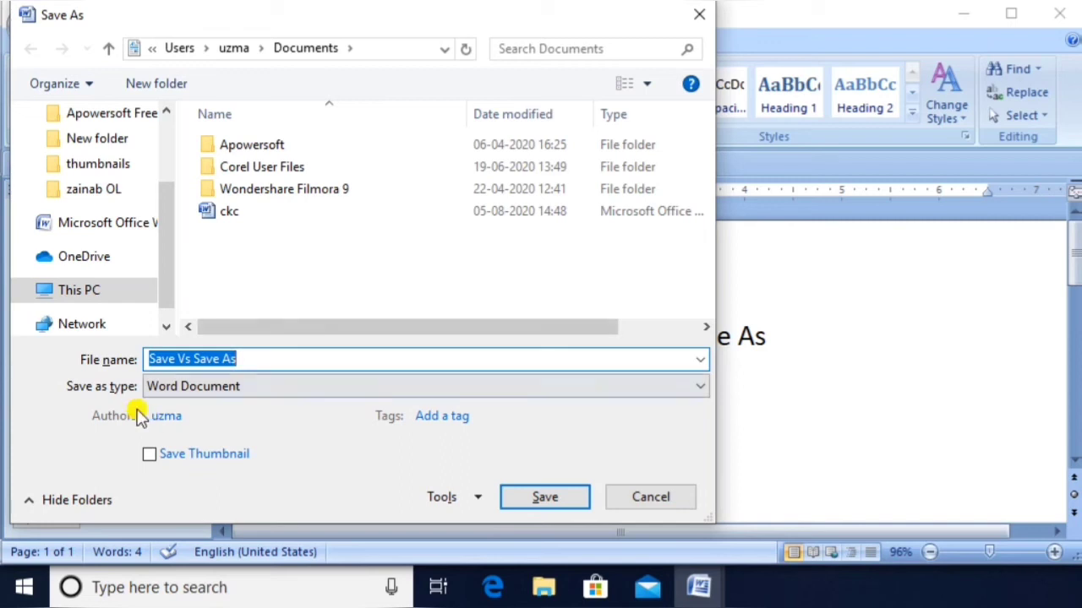
pyautogui.click(549, 498)
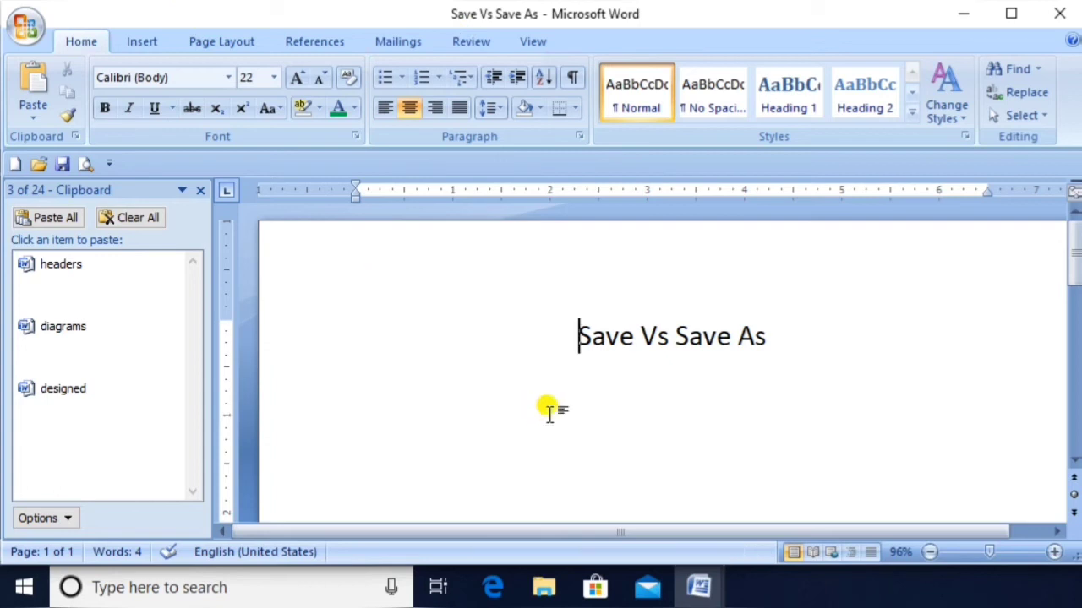
pyautogui.press('Return')
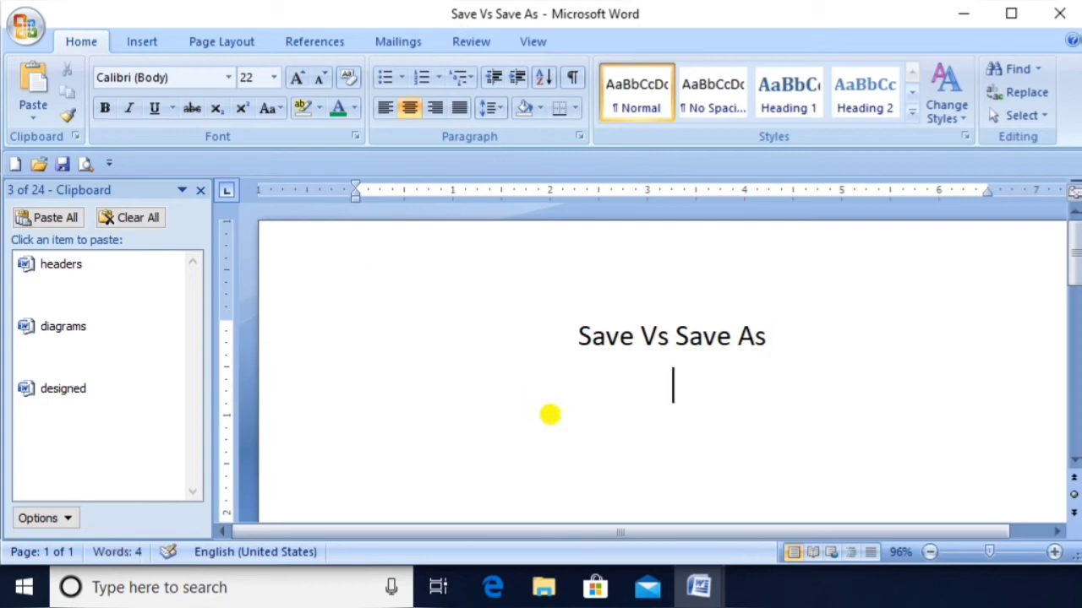
pyautogui.write('ngfnb')
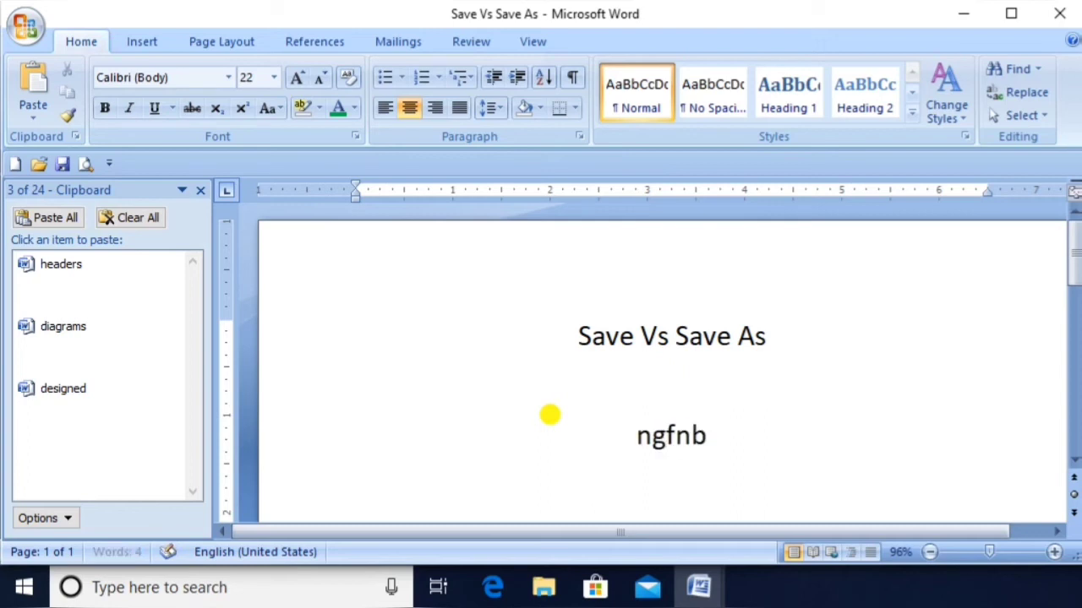
pyautogui.write(' bcbv bcnb gncb bggc b')
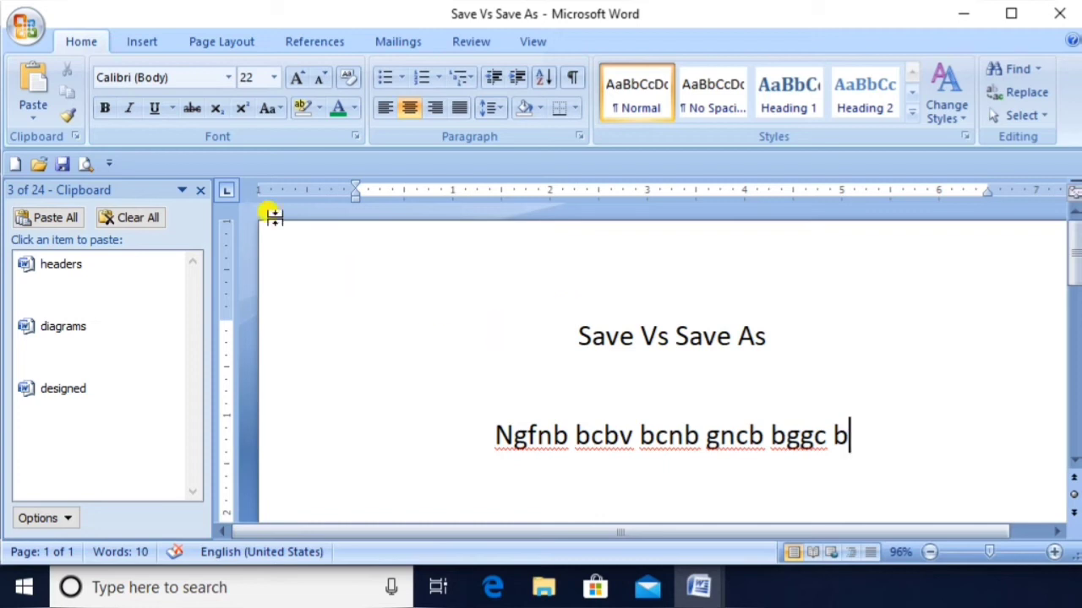
# - Save a copy of the document in Documents under a new file name, "ckc" followed by the author's name
pyautogui.click(26, 34)
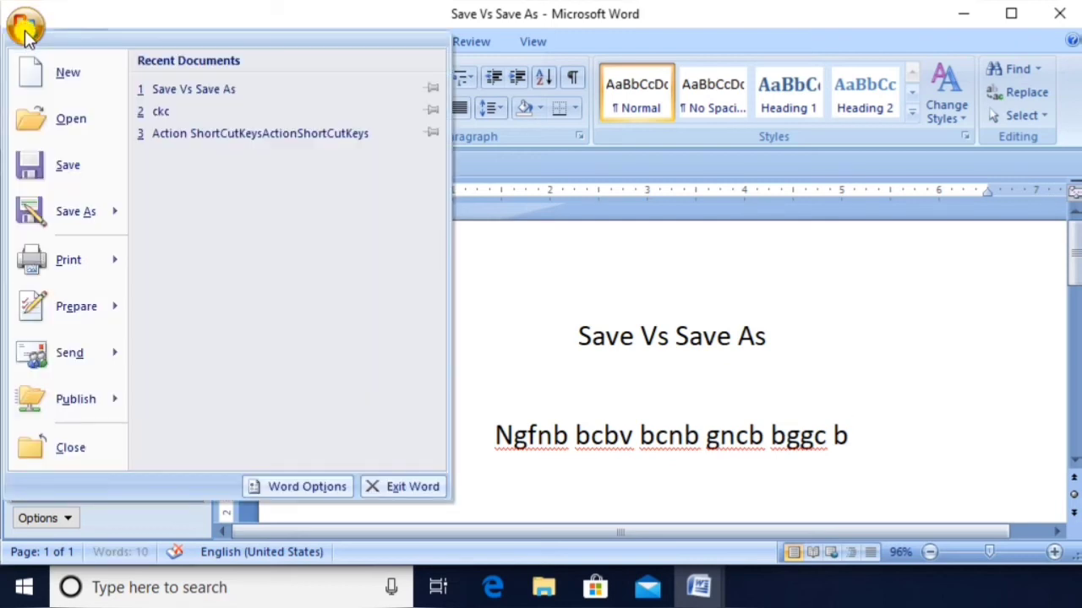
pyautogui.click(66, 215)
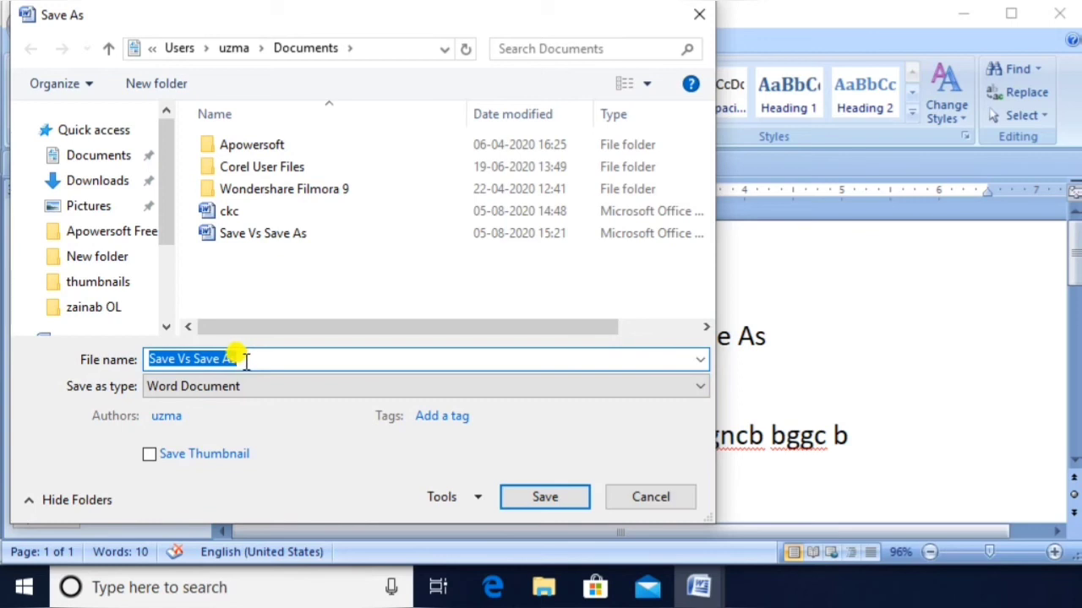
pyautogui.write('ckc ')
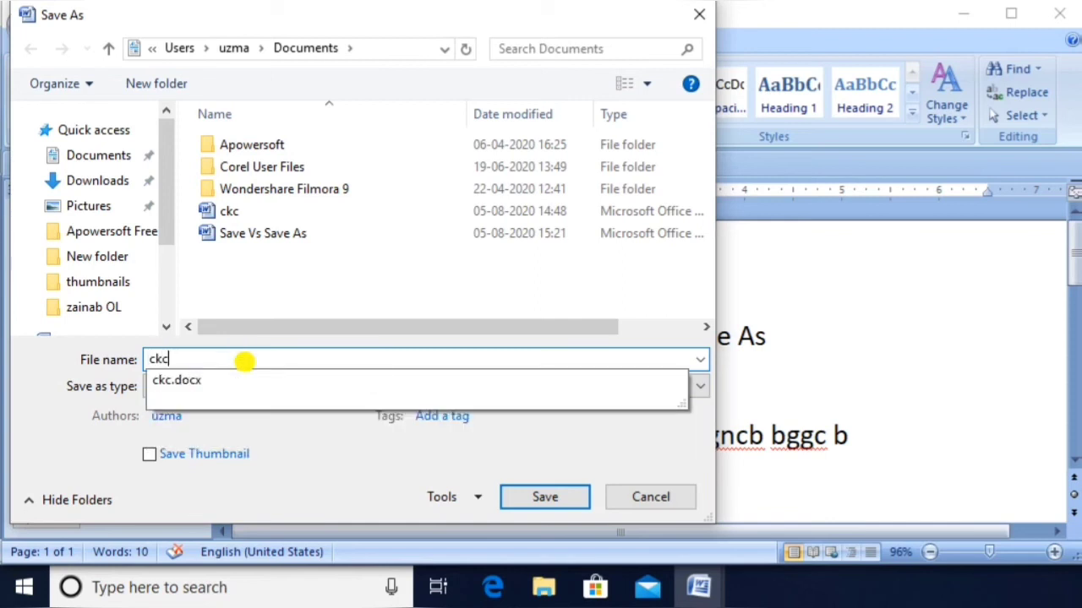
pyautogui.write('uzma')
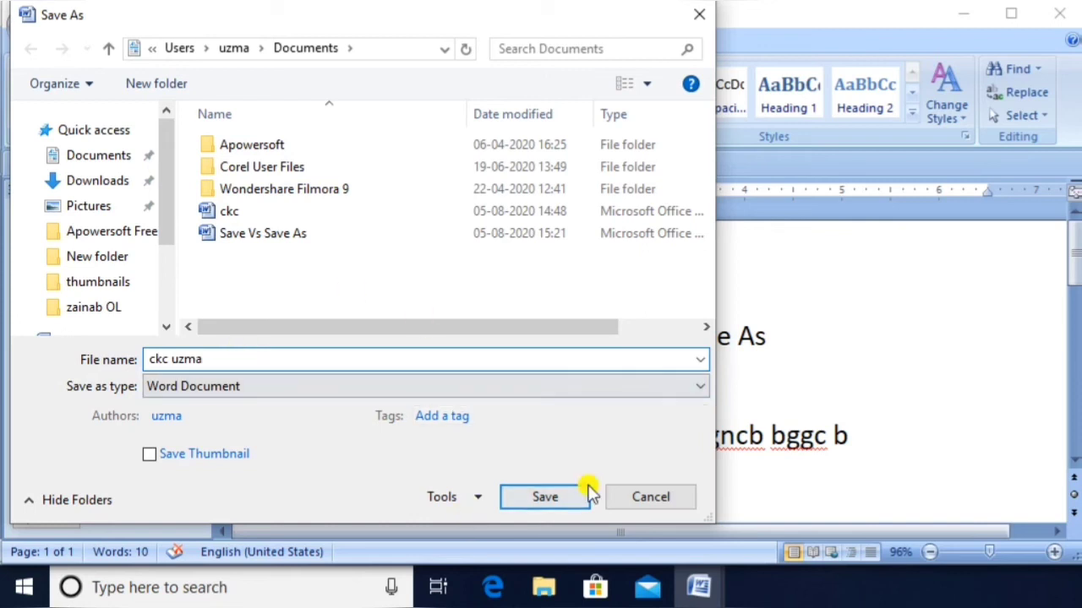
pyautogui.click(544, 500)
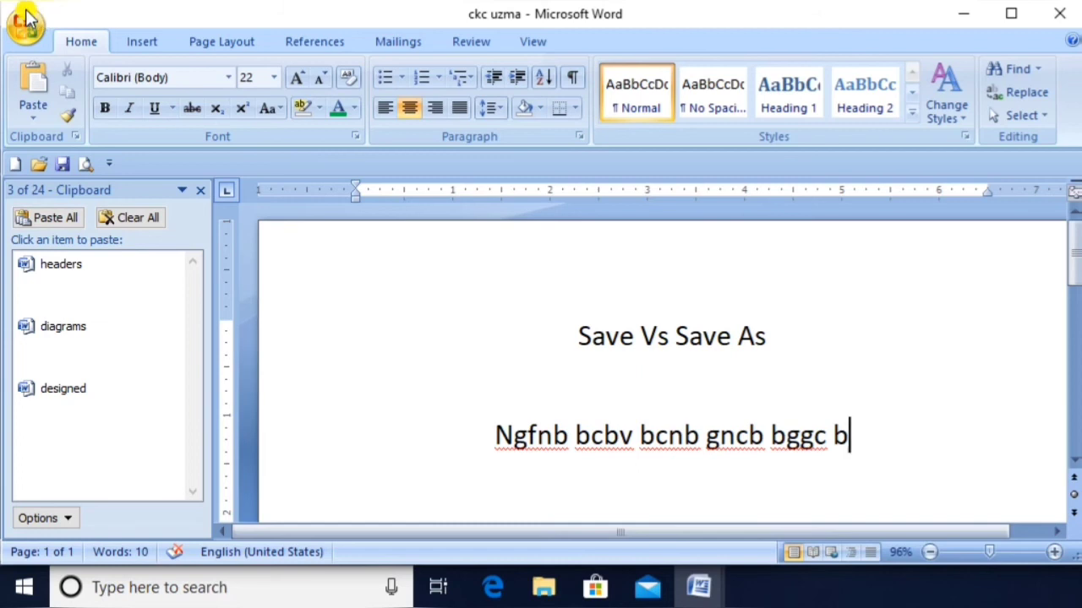
pyautogui.click(15, 40)
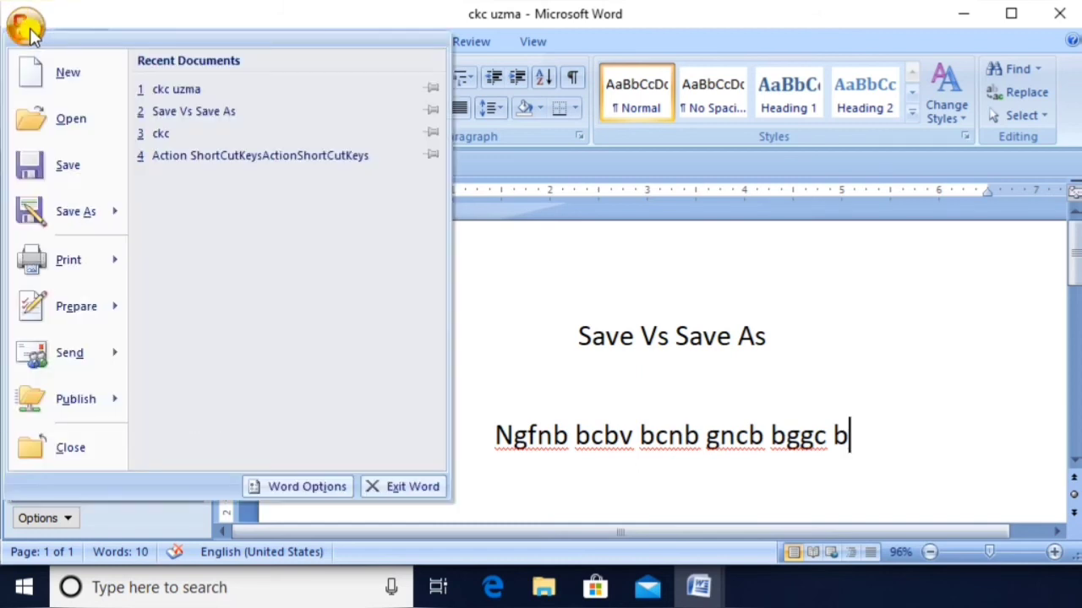
pyautogui.moveTo(113, 218)
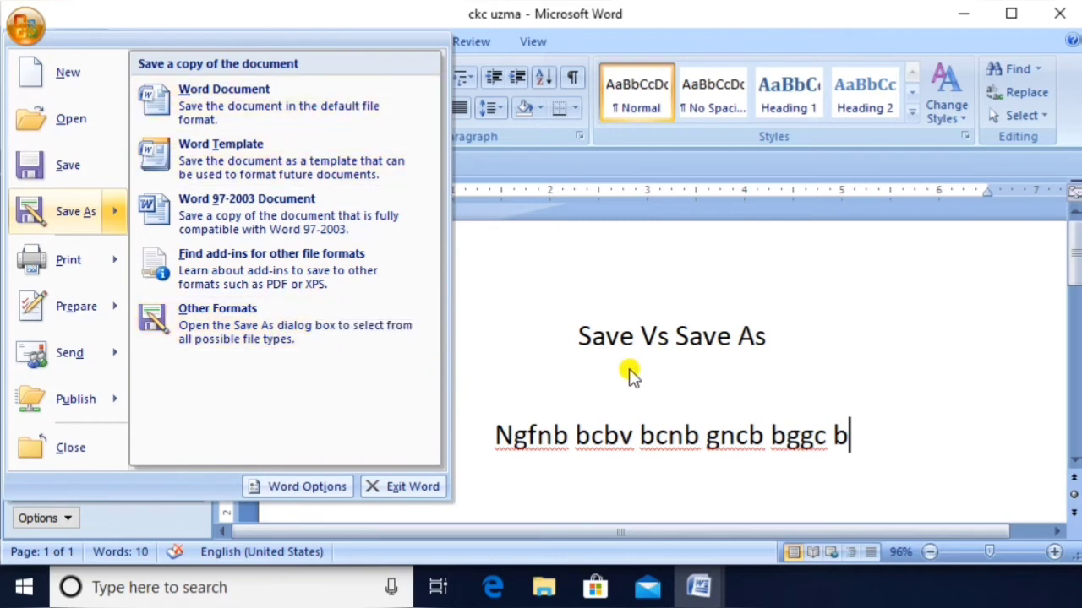
pyautogui.click(602, 410)
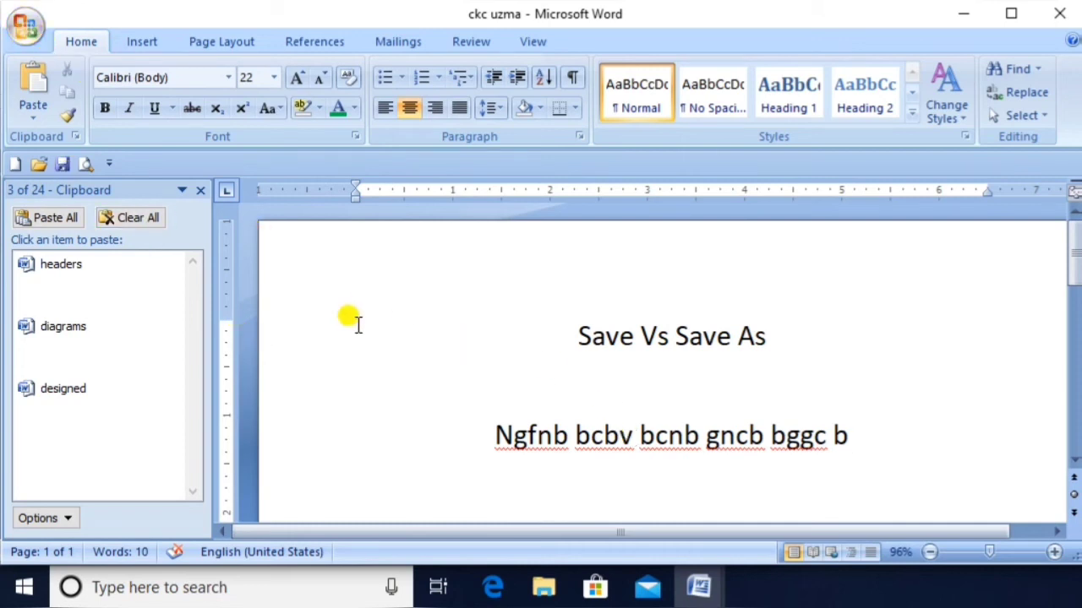
# - Add the line "Hjgmn hmghv hngvb" at the end of the document and save it under the same name
pyautogui.press('Return')
pyautogui.write('hjgmn hmghv hngvb')
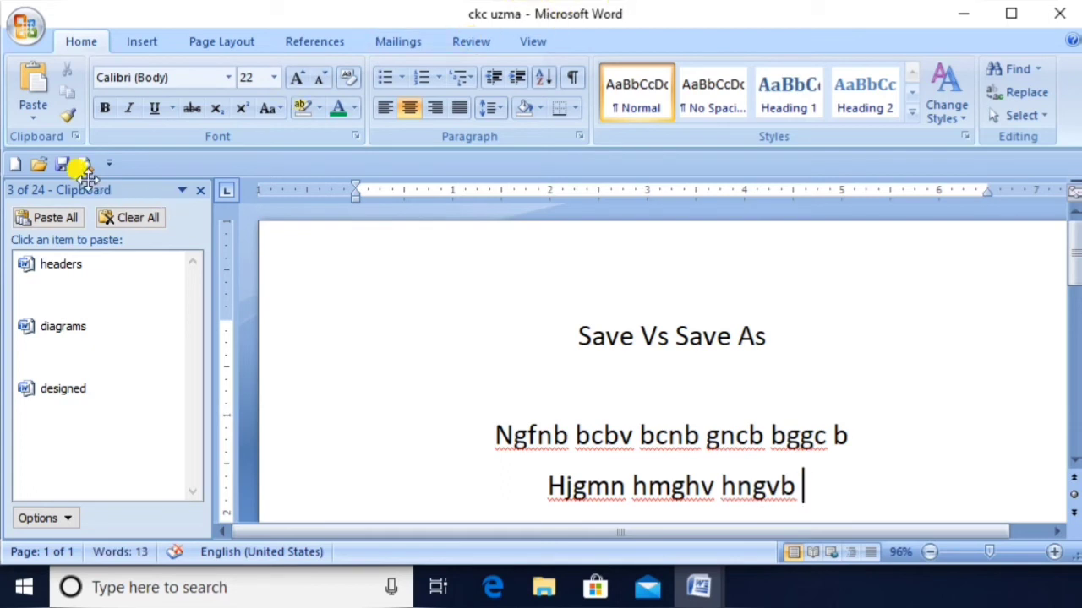
pyautogui.click(63, 164)
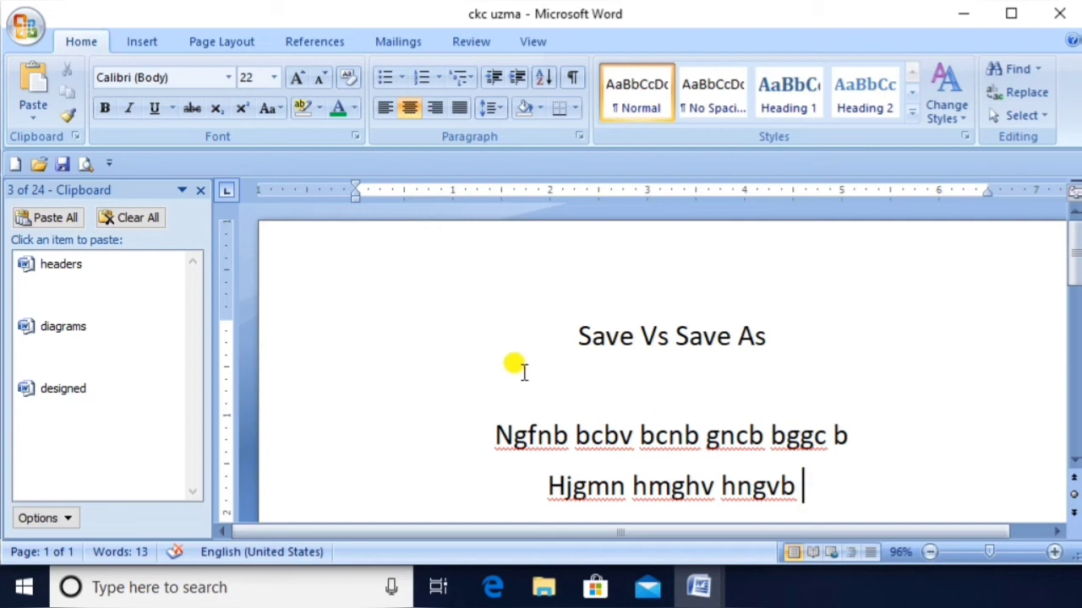
pyautogui.hotkey('ctrl', 's')
# - Add the line "Nhvvfnb nbvb" at the end of the document and save the change
pyautogui.press('Return')
pyautogui.write('nhvvfnb nbvb')
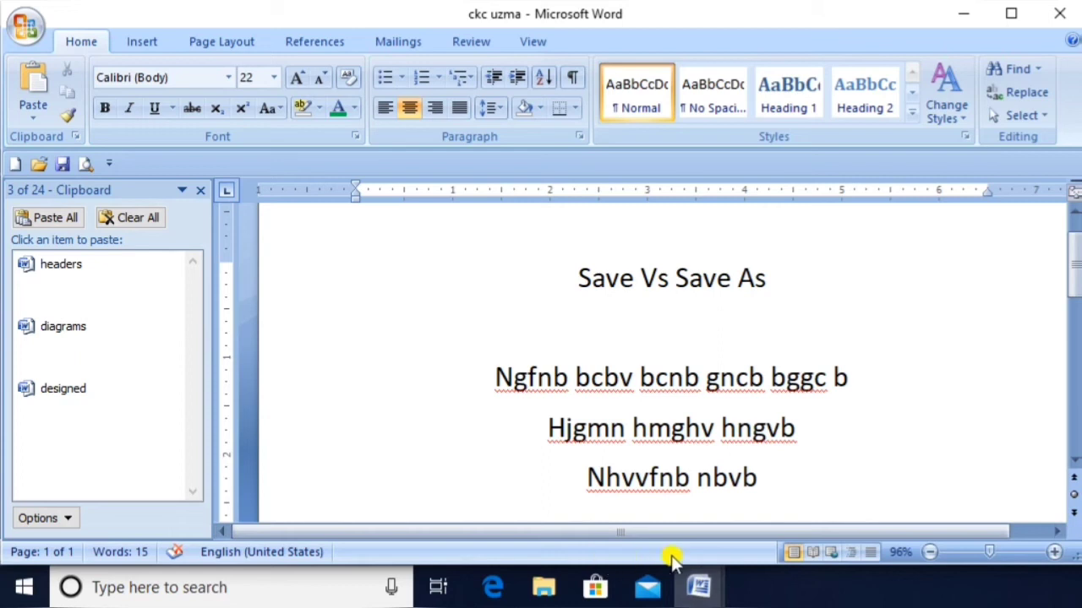
pyautogui.click(62, 164)
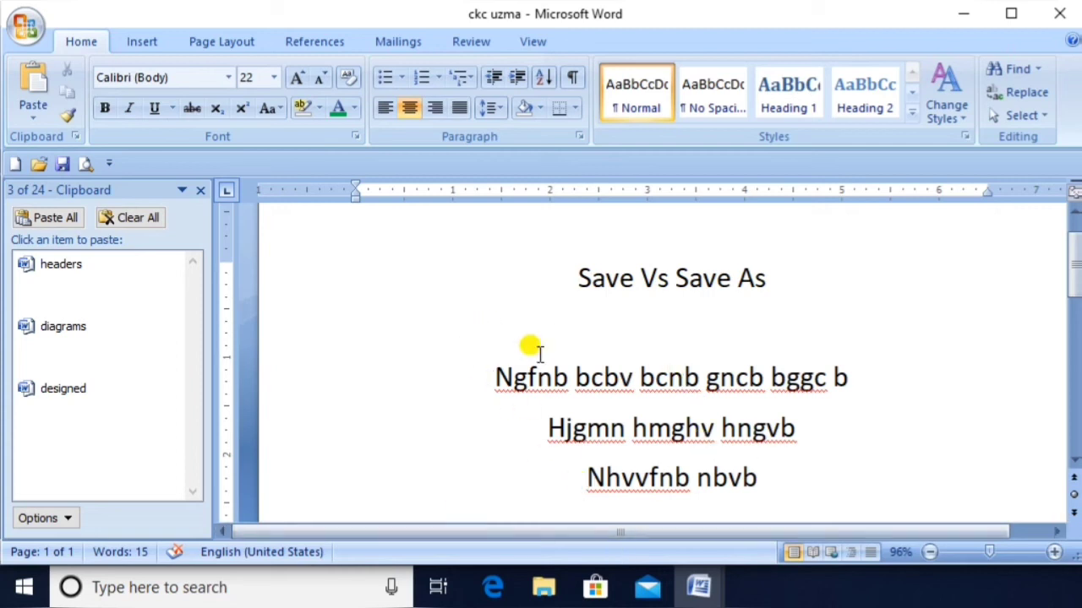
# - Add the line "Kh,jn nmjbhmb" at the end and close the document without saving this change
pyautogui.press('Return')
pyautogui.write('kh,jn nmjbhmb')
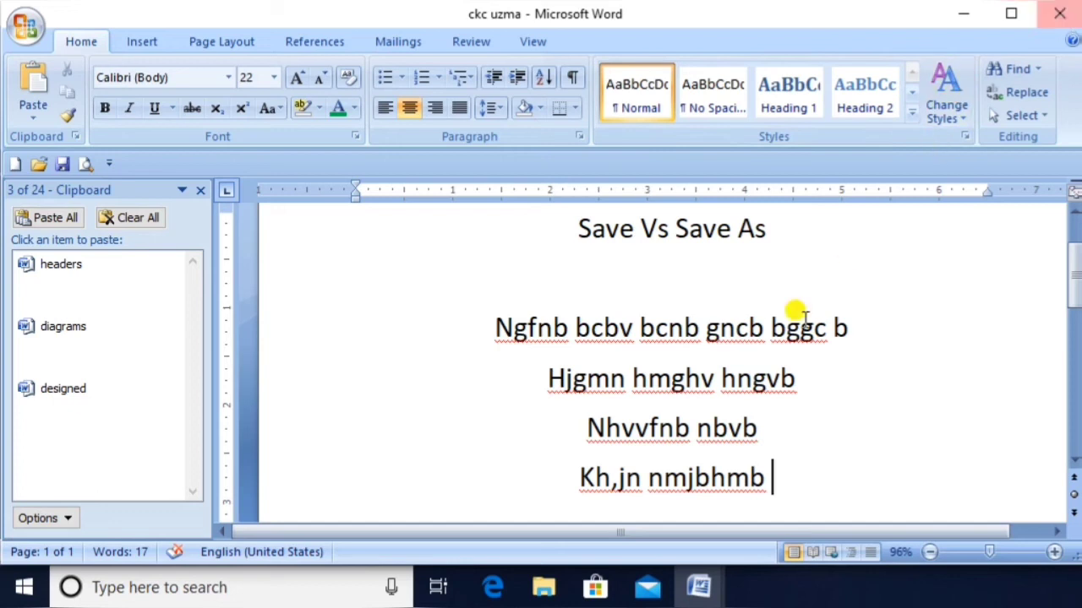
pyautogui.click(1066, 15)
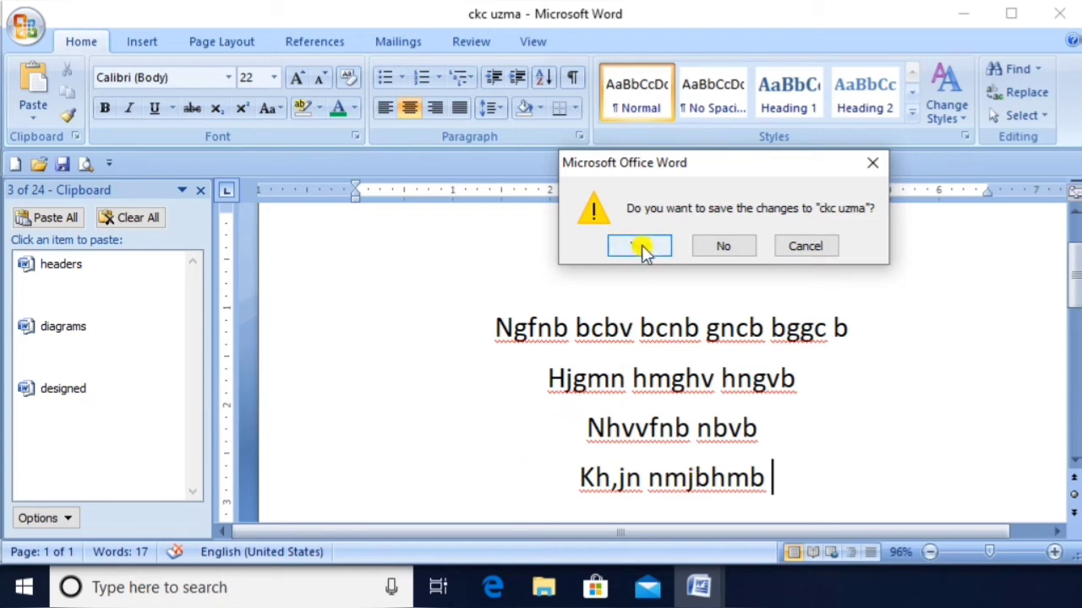
pyautogui.click(715, 245)
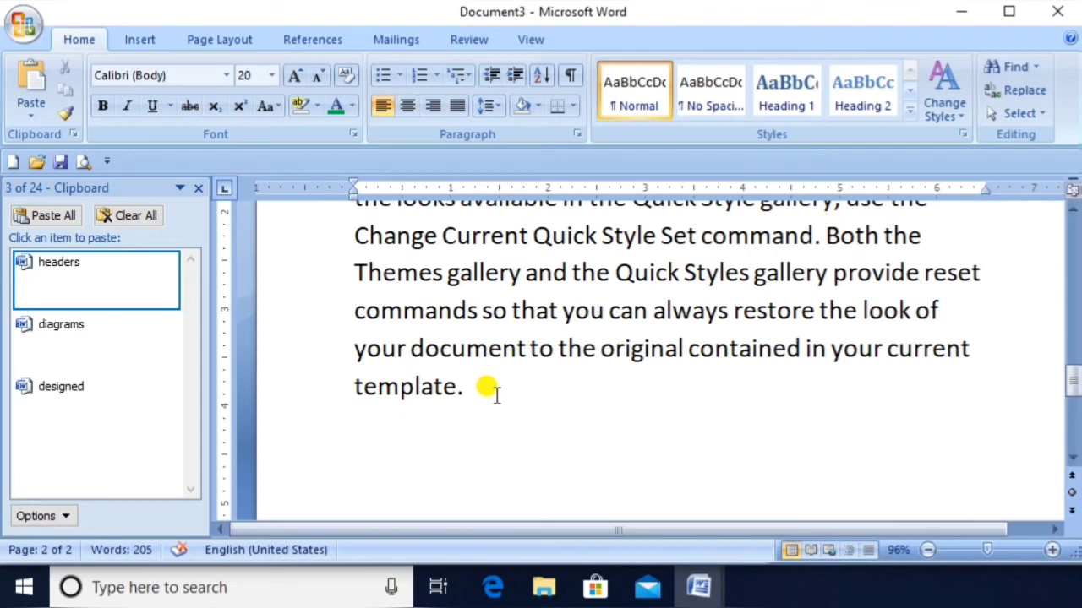
# - Create a new blank document from the shortcut keys list and move its window fully into view
pyautogui.click(471, 412)
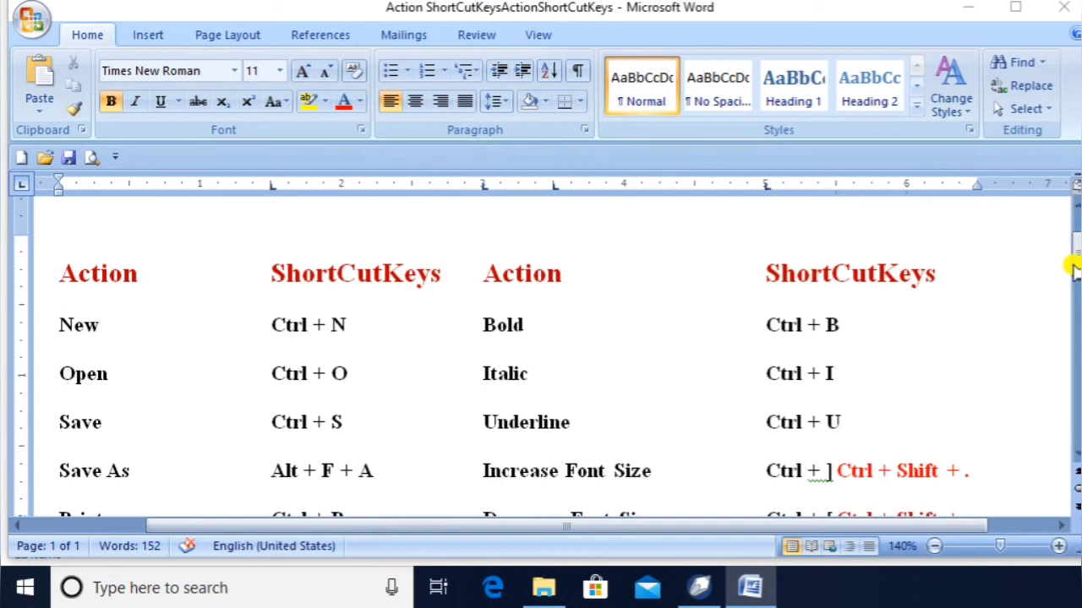
pyautogui.moveTo(1071, 244); pyautogui.dragTo(1073, 269)
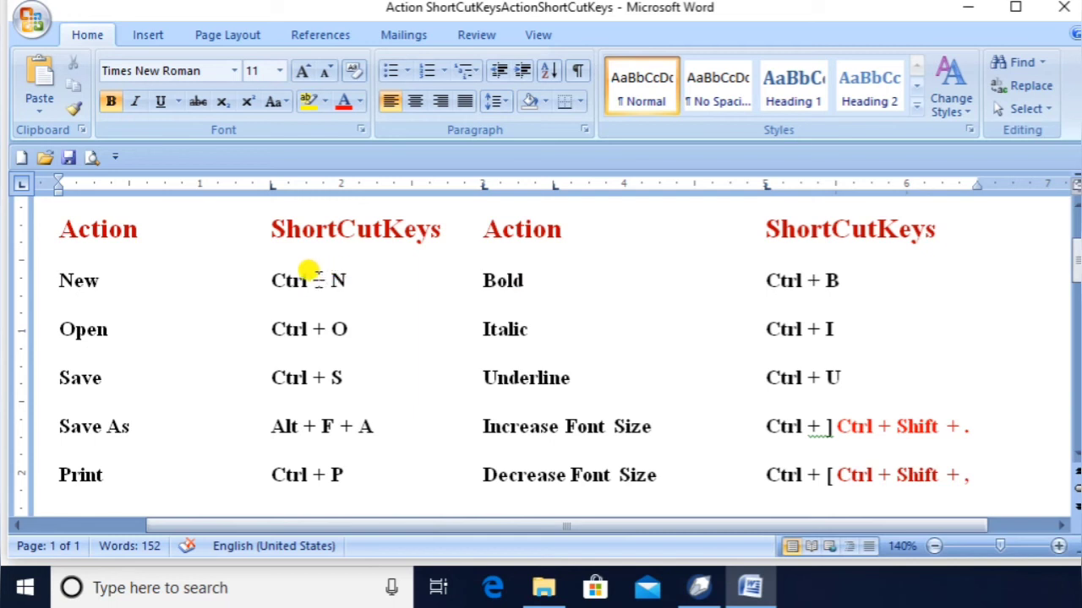
pyautogui.hotkey('ctrl', 'n')
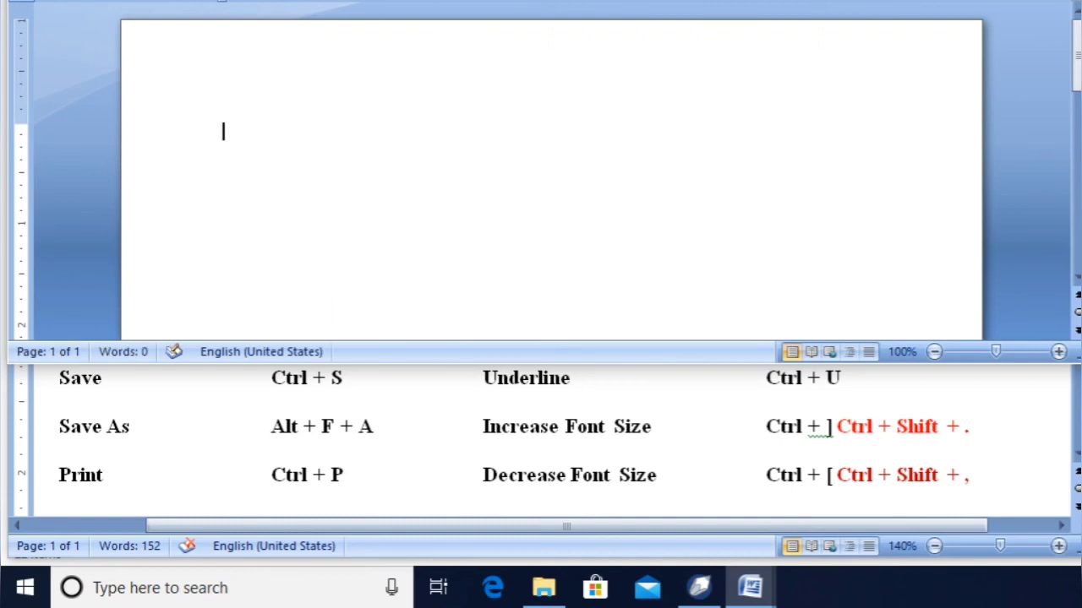
pyautogui.moveTo(615, 0)
pyautogui.mouseDown()
pyautogui.moveTo(571, 0)
pyautogui.moveTo(586, 19)
pyautogui.moveTo(619, 21)
pyautogui.mouseUp()
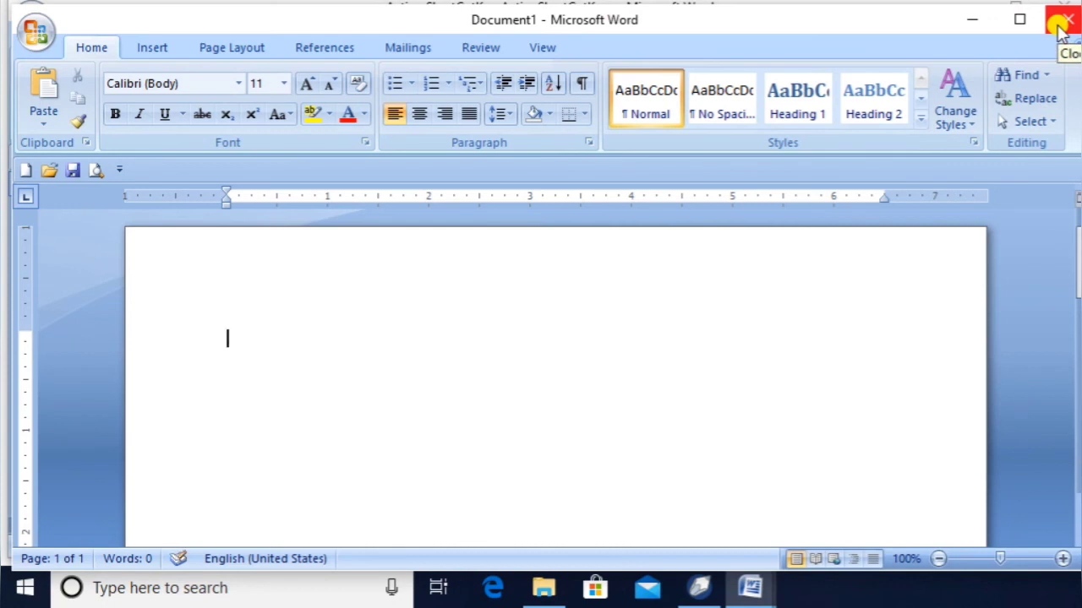
# - Enter "n" in the new blank document and close it without saving
pyautogui.write('n')
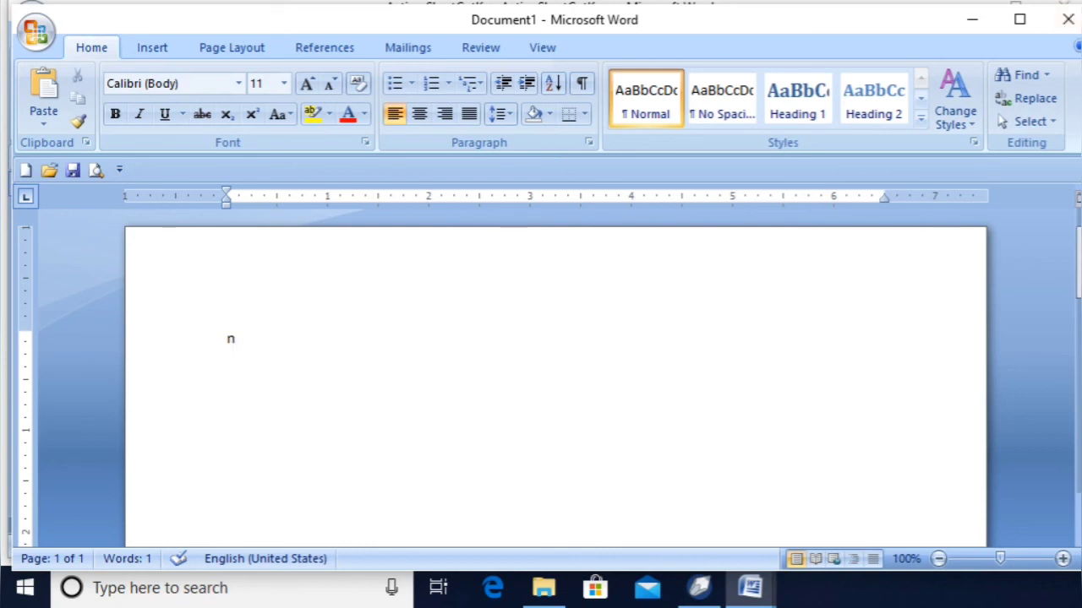
pyautogui.click(1061, 19)
pyautogui.click(708, 245)
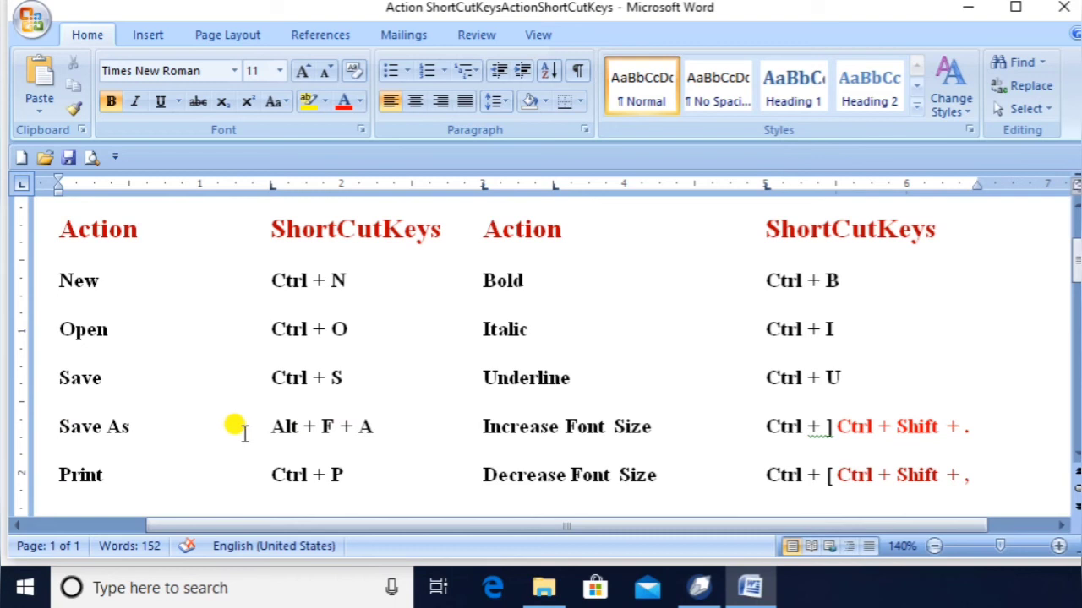
# - Open the Save As dialog for the shortcut keys document and dismiss it without saving
pyautogui.hotkey('alt', 'f')
pyautogui.press('a')
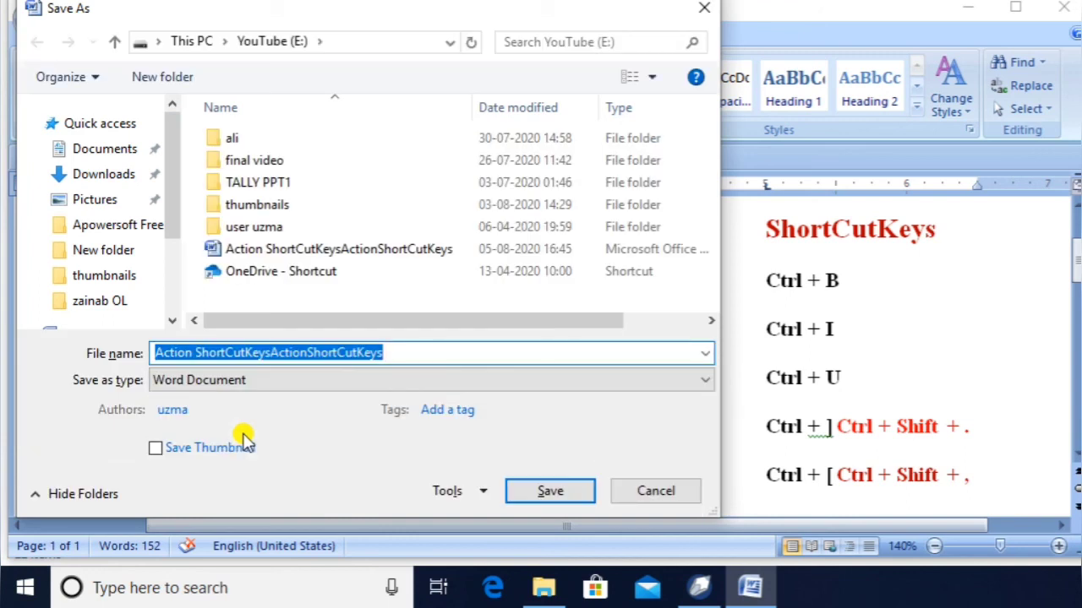
pyautogui.click(638, 493)
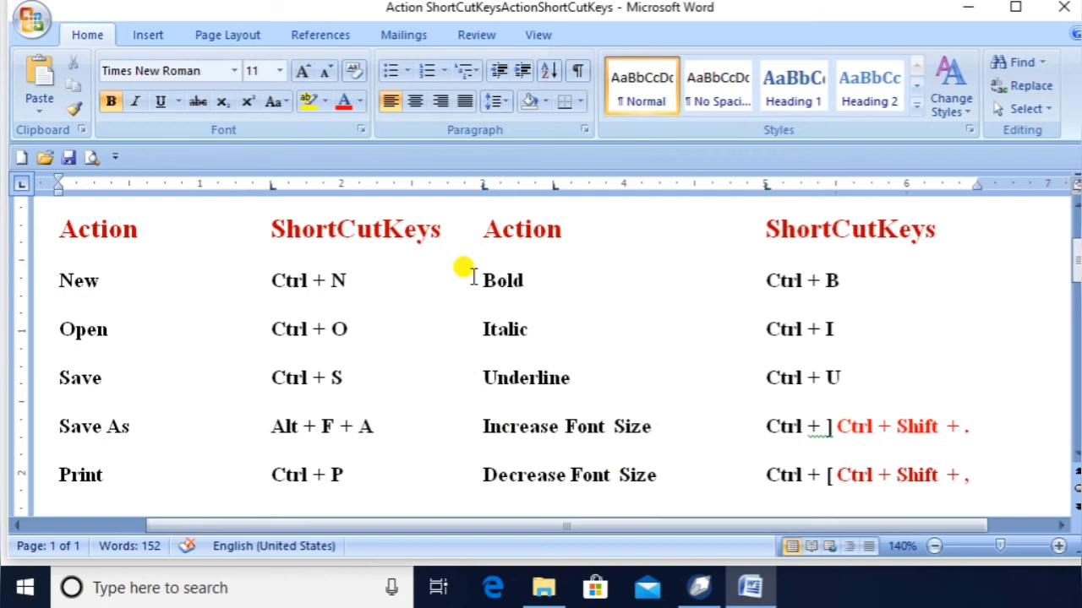
# - Toggle bold off and on repeatedly for the Bold entry and its shortcut, leaving the text bold
pyautogui.moveTo(480, 281); pyautogui.dragTo(879, 273)
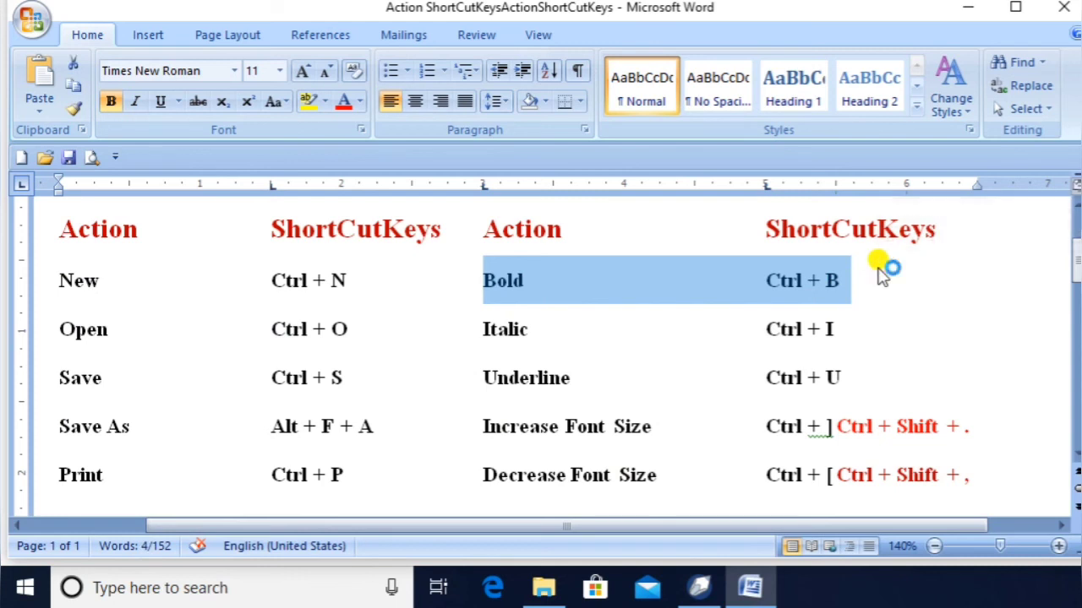
pyautogui.hotkey('ctrl', 'b')
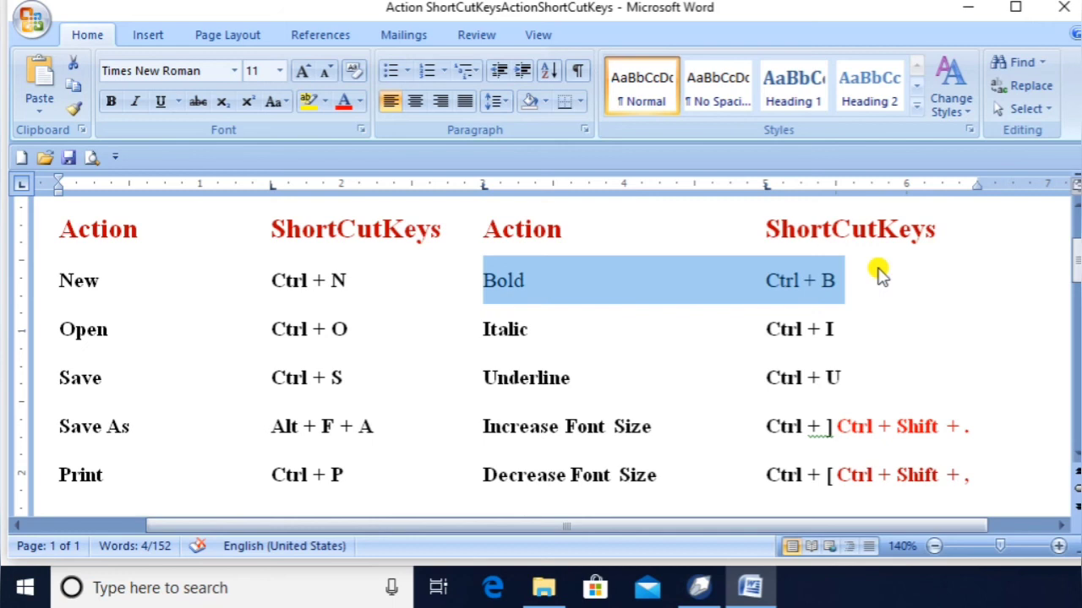
pyautogui.hotkey('ctrl', 'b')
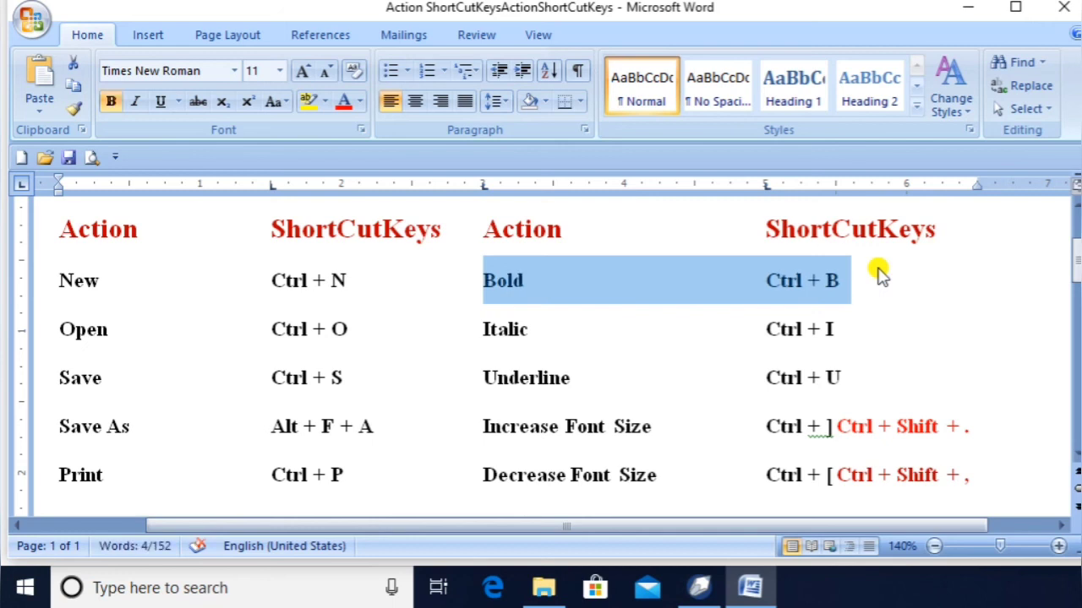
pyautogui.hotkey('ctrl', 'b')
pyautogui.hotkey('ctrl', 'b')
pyautogui.hotkey('ctrl', 'b')
pyautogui.hotkey('ctrl', 'b')
pyautogui.hotkey('ctrl', 'b')
pyautogui.hotkey('ctrl', 'b')
pyautogui.hotkey('ctrl', 'b')
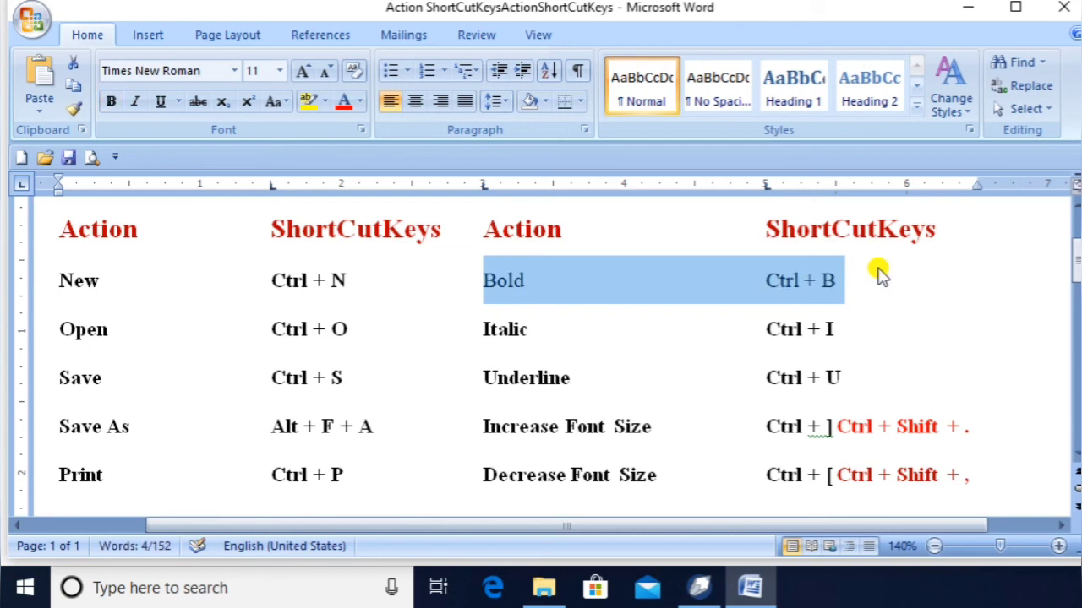
pyautogui.hotkey('ctrl', 'b')
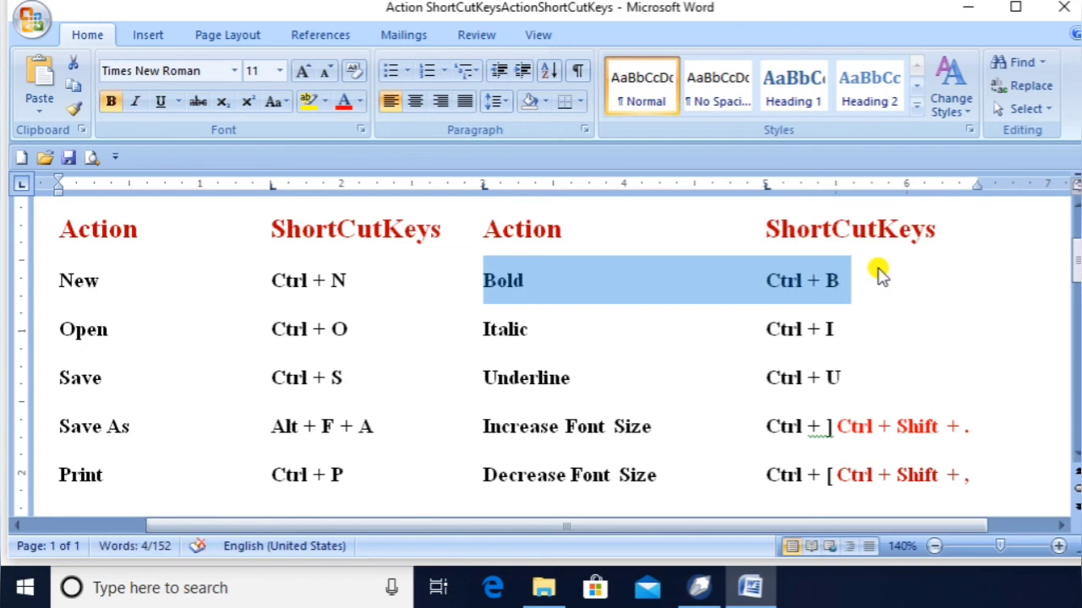
# - Apply italic formatting to the Italic entry together with its shortcut text
pyautogui.press('Down')
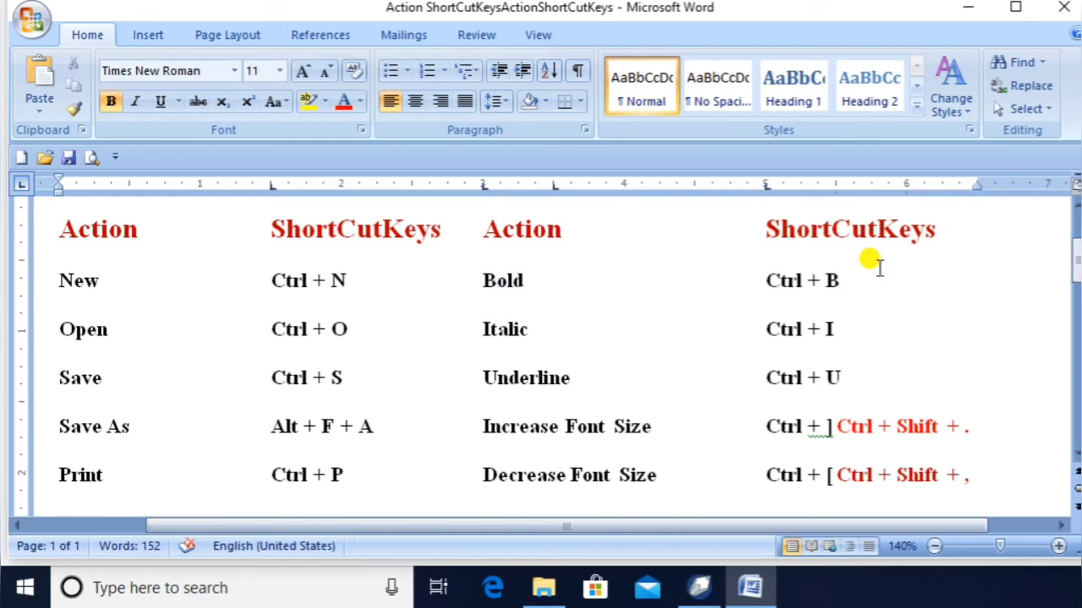
pyautogui.press('Up')
pyautogui.hotkey('shift', 'Left')
pyautogui.hotkey('shift', 'Left')
pyautogui.hotkey('shift', 'Left')
pyautogui.hotkey('shift', 'Left')
pyautogui.hotkey('shift', 'Left')
pyautogui.hotkey('shift', 'Left')
pyautogui.hotkey('shift', 'Left')
pyautogui.hotkey('shift', 'Left')
pyautogui.hotkey('shift', 'Left')
pyautogui.hotkey('shift', 'Left')
pyautogui.hotkey('shift', 'Left')
pyautogui.hotkey('shift', 'Left')
pyautogui.hotkey('shift', 'Left')
pyautogui.hotkey('shift', 'Left')
pyautogui.hotkey('shift', 'Left')
pyautogui.hotkey('shift', 'Left')
pyautogui.hotkey('shift', 'Left')
pyautogui.hotkey('shift', 'Right')
pyautogui.hotkey('shift', 'Right')
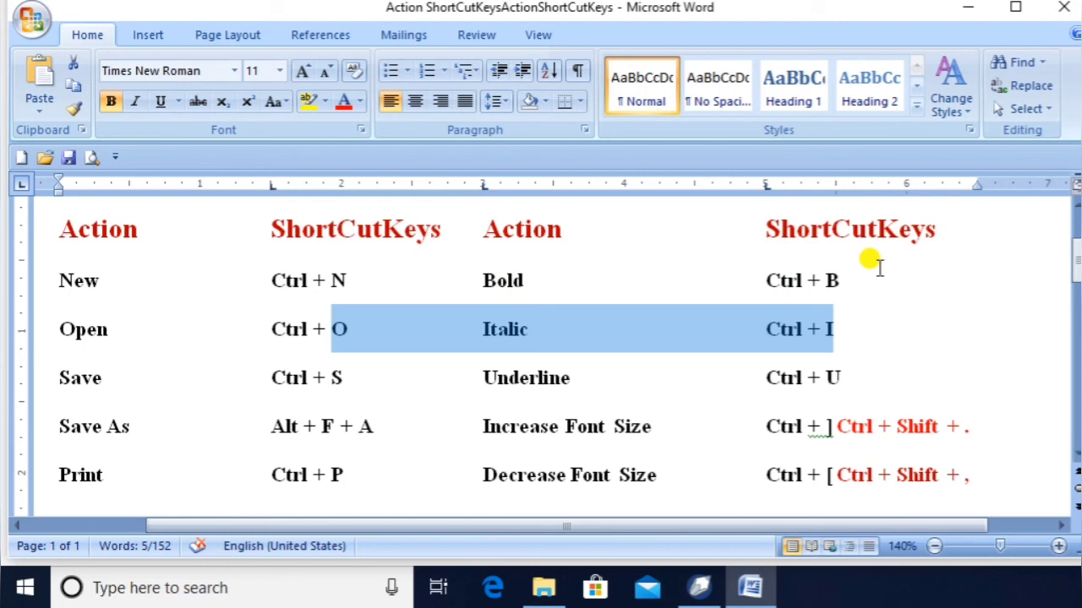
pyautogui.hotkey('shift', 'Right')
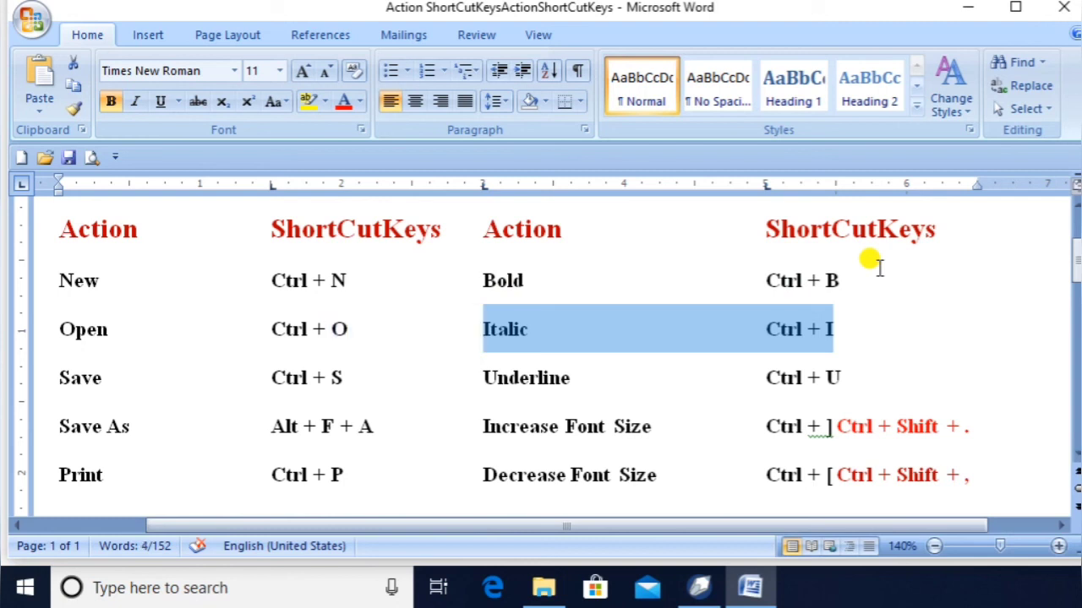
pyautogui.hotkey('ctrl', 'i')
pyautogui.hotkey('ctrl', 'i')
pyautogui.hotkey('ctrl', 'i')
pyautogui.hotkey('ctrl', 'i')
pyautogui.hotkey('ctrl', 'i')
pyautogui.hotkey('ctrl', 'i')
pyautogui.hotkey('ctrl', 'i')
pyautogui.hotkey('ctrl', 'i')
pyautogui.hotkey('ctrl', 'i')
pyautogui.hotkey('ctrl', 'i')
pyautogui.hotkey('ctrl', 'i')
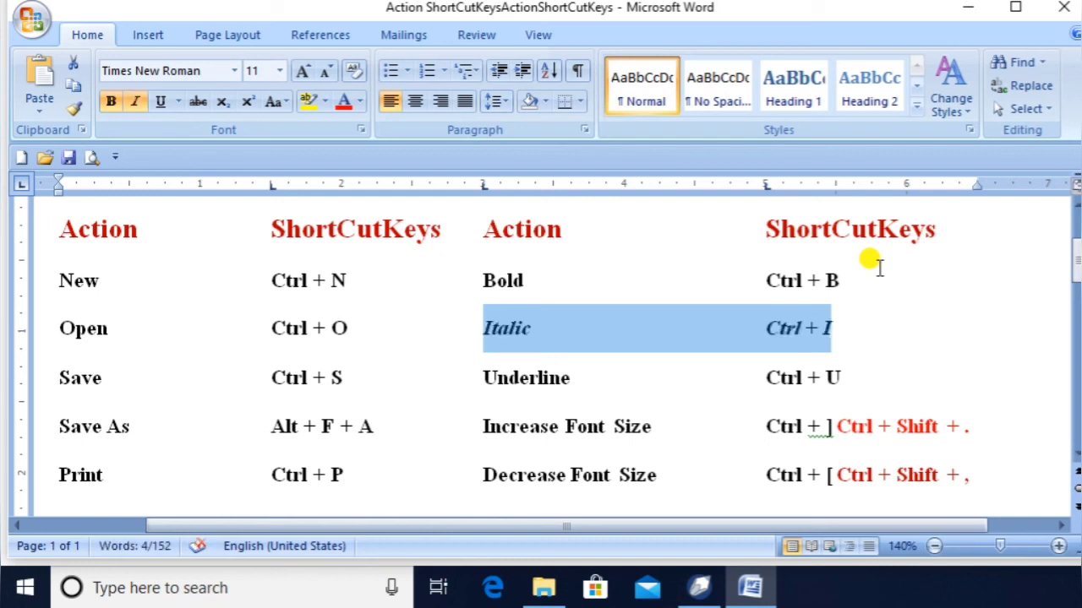
# - Toggle italic off and back on for the selected Italic entry
pyautogui.click(128, 109)
pyautogui.click(128, 109)
pyautogui.click(128, 109)
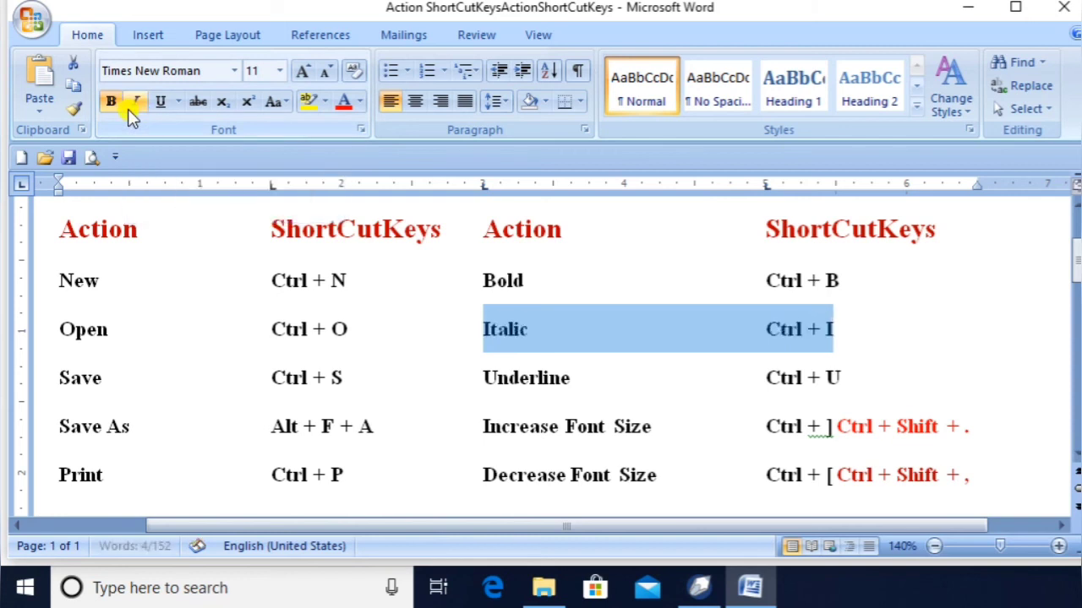
pyautogui.hotkey('ctrl', 'i')
pyautogui.hotkey('ctrl', 'i')
pyautogui.hotkey('ctrl', 'i')
pyautogui.hotkey('ctrl', 'i')
pyautogui.hotkey('ctrl', 'i')
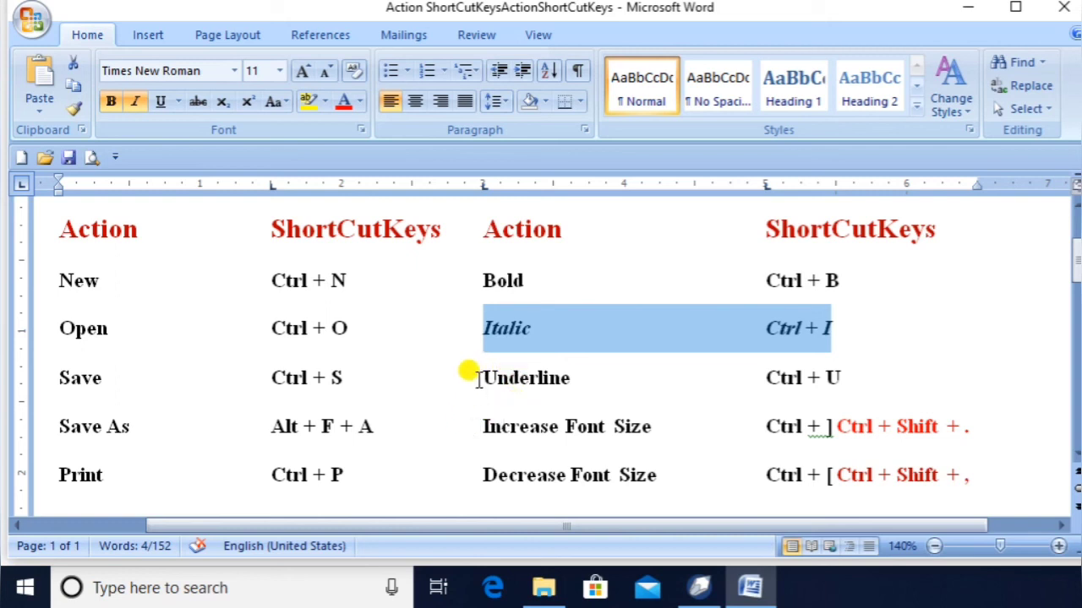
# - Underline the Underline entry together with its shortcut text
pyautogui.click(478, 380)
pyautogui.hotkey('shift', 'Right')
pyautogui.hotkey('shift', 'Right')
pyautogui.hotkey('shift', 'Right')
pyautogui.hotkey('shift', 'Right')
pyautogui.hotkey('shift', 'Right')
pyautogui.hotkey('shift', 'Right')
pyautogui.hotkey('shift', 'Right')
pyautogui.hotkey('shift', 'Right')
pyautogui.hotkey('shift', 'Right')
pyautogui.hotkey('shift', 'Right')
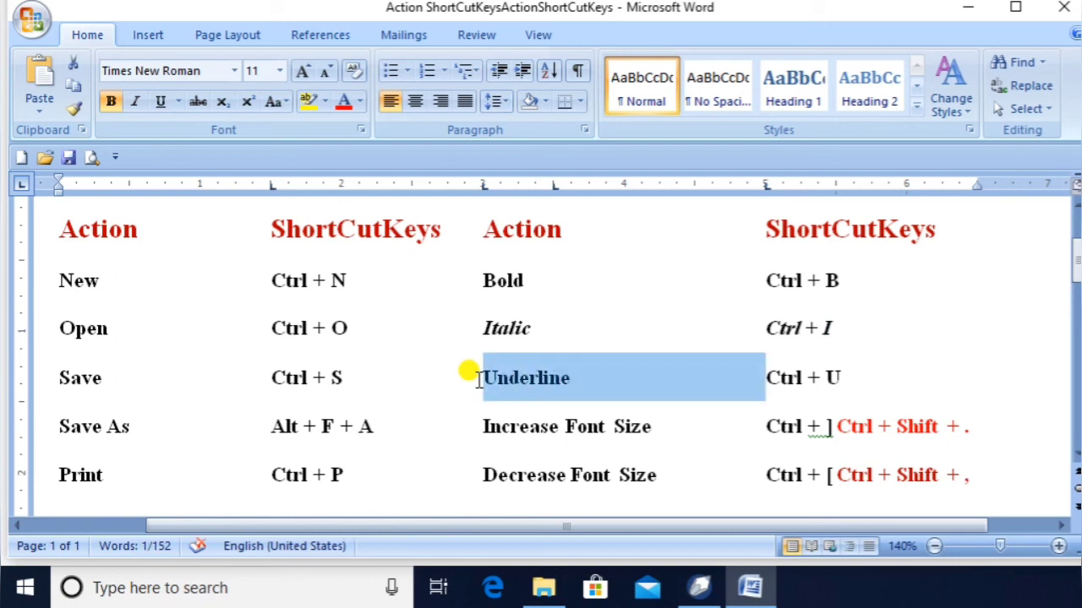
pyautogui.hotkey('shift', 'Right')
pyautogui.hotkey('ctrl', 'u')
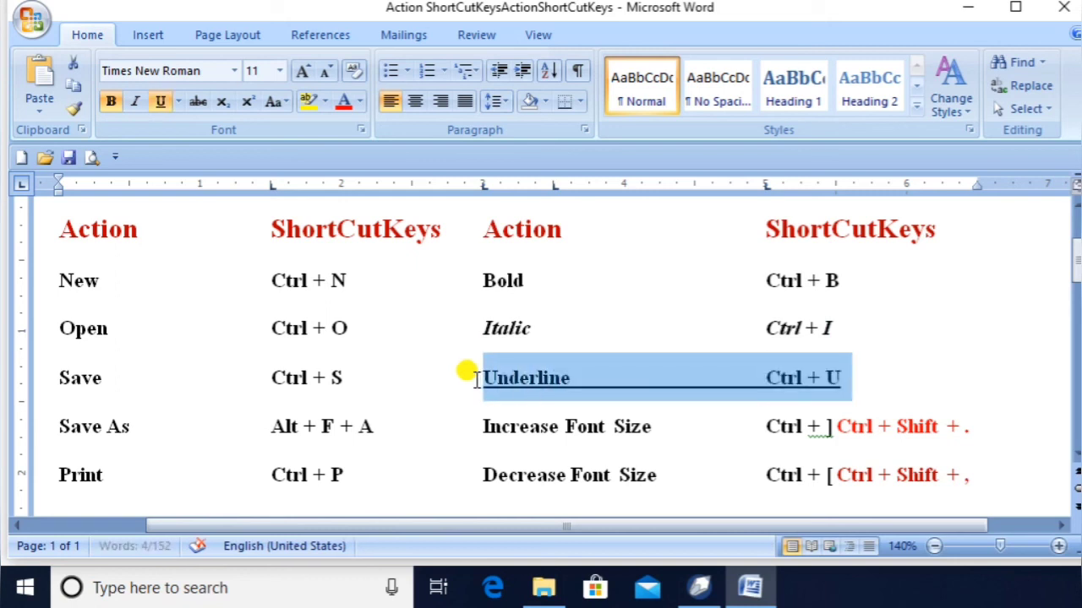
# - Enlarge the word "Increase" in the Increase Font Size entry in small font size steps
pyautogui.click(479, 426)
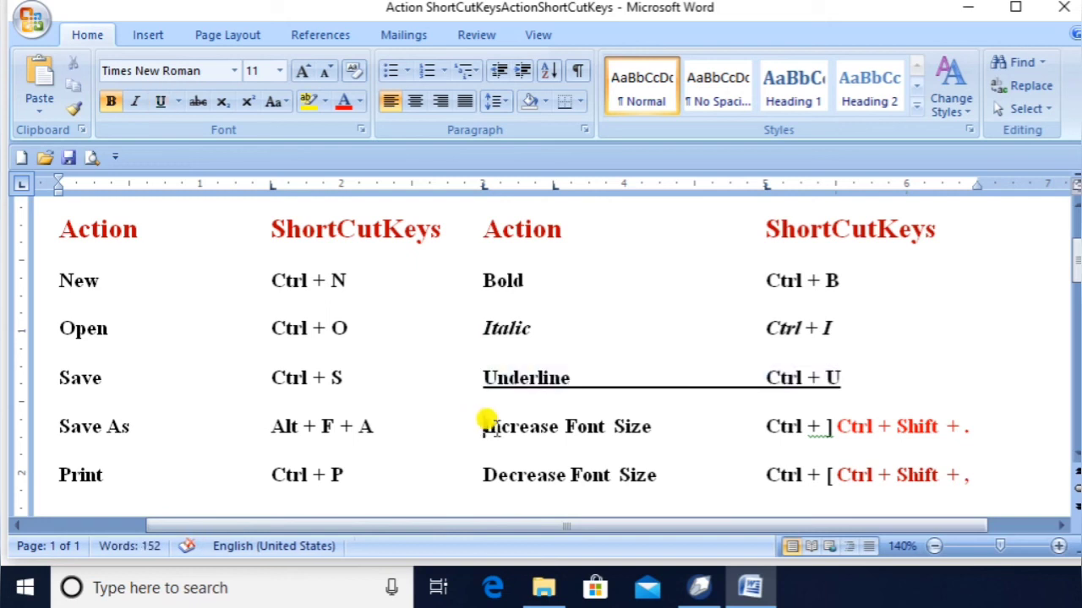
pyautogui.doubleClick(486, 426)
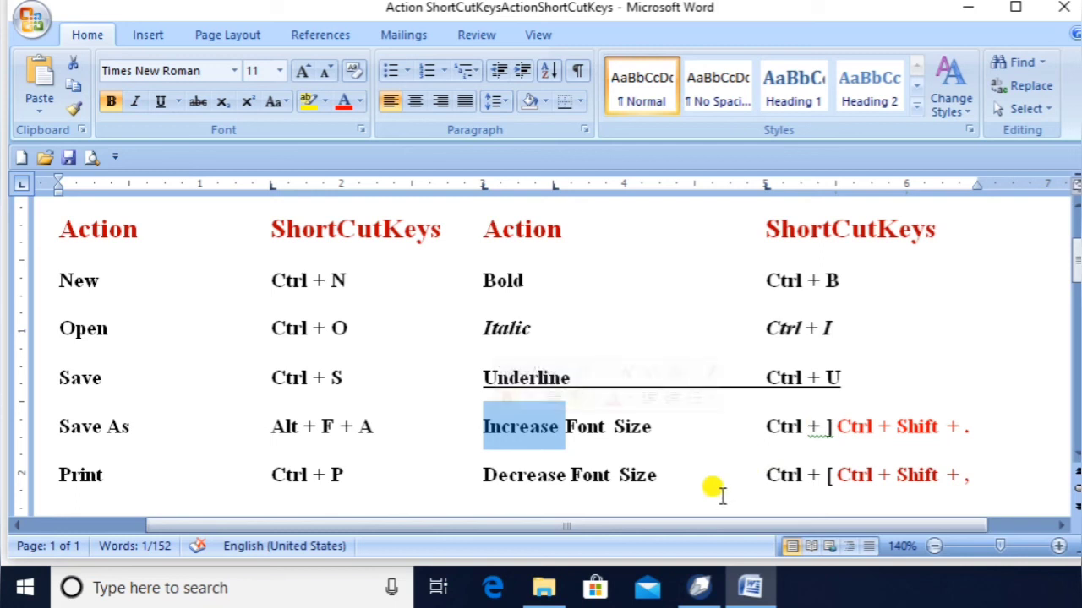
pyautogui.hotkey('ctrl', ']')
pyautogui.hotkey('ctrl', ']')
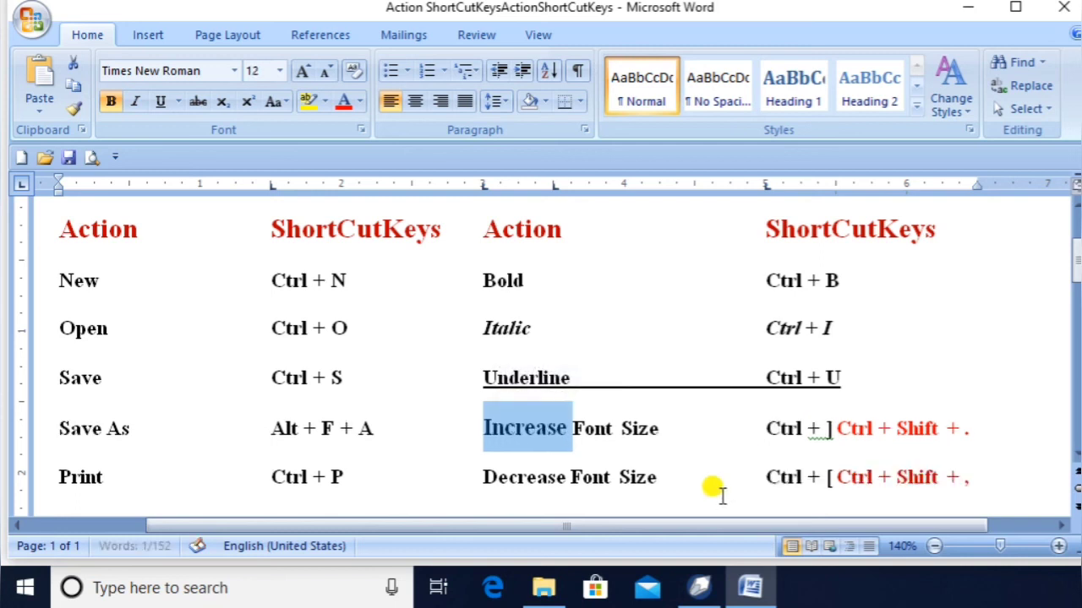
pyautogui.hotkey('ctrl', ']')
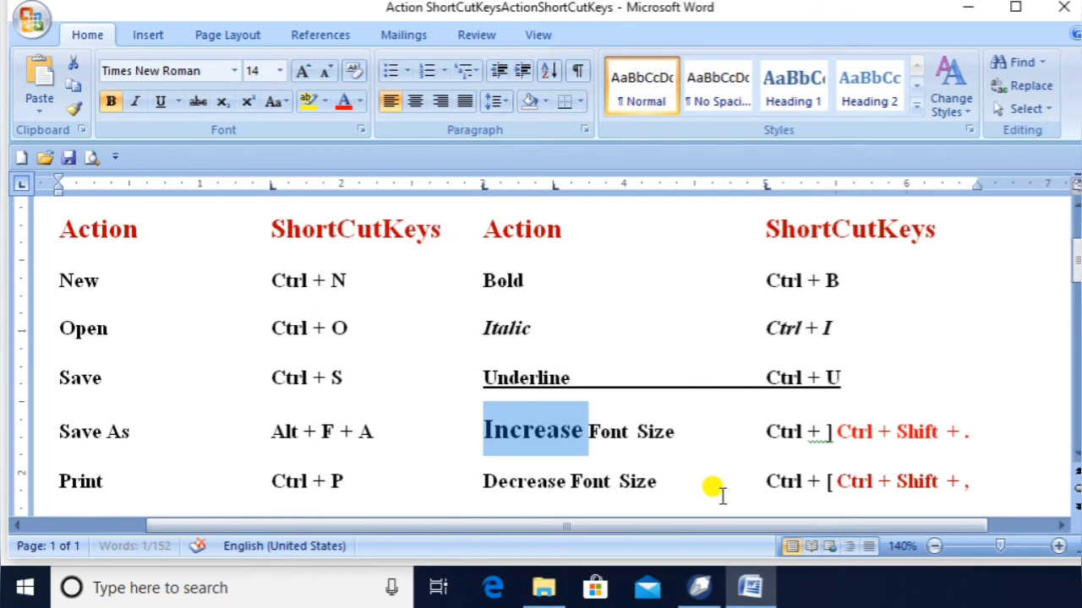
pyautogui.hotkey('ctrl', ']')
pyautogui.hotkey('ctrl', ']')
pyautogui.hotkey('ctrl', ']')
pyautogui.hotkey('ctrl', ']')
pyautogui.hotkey('ctrl', ']')
pyautogui.hotkey('ctrl', ']')
# - Reduce the font size of the word "Increase" to 14 pt in small steps
pyautogui.hotkey('ctrl', '[')
pyautogui.hotkey('ctrl', '[')
pyautogui.hotkey('ctrl', '[')
pyautogui.hotkey('ctrl', '[')
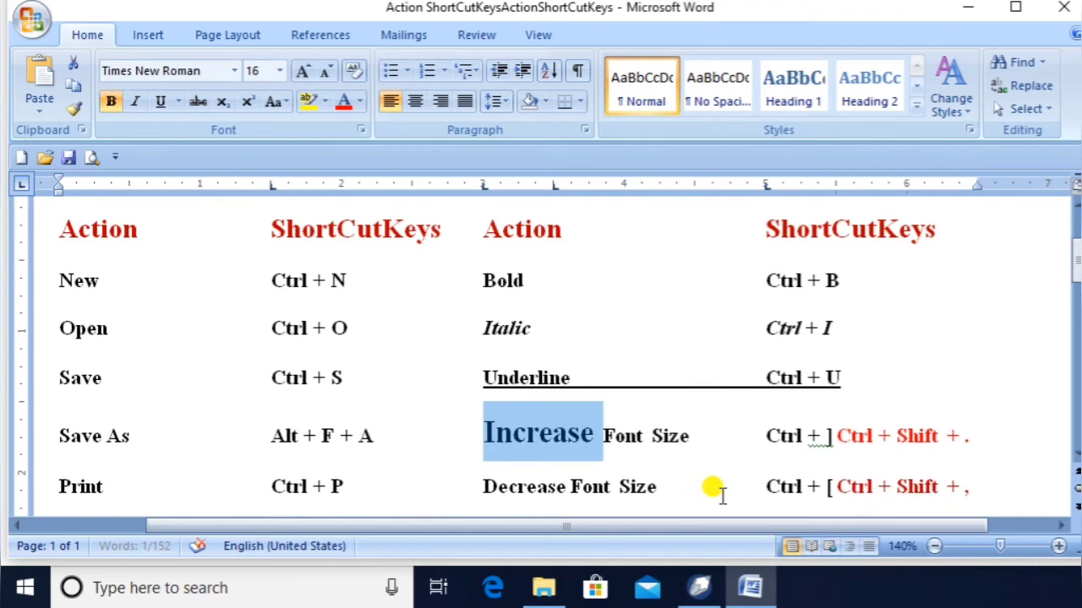
pyautogui.hotkey('ctrl', '[')
pyautogui.hotkey('ctrl', '[')
pyautogui.hotkey('ctrl', '[')
pyautogui.hotkey('ctrl', ']')
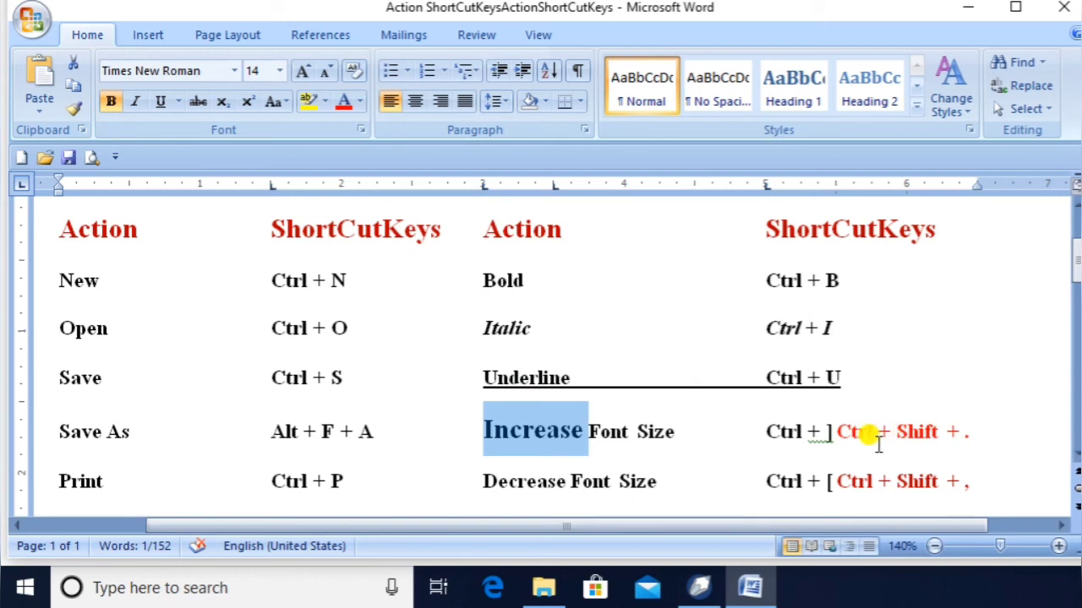
# - Enlarge the word "Increase" to 36 pt using the alternative font size shortcut from the list
pyautogui.hotkey('ctrl', 'shift', '.')
pyautogui.hotkey('ctrl', 'shift', '.')
pyautogui.hotkey('ctrl', 'shift', '.')
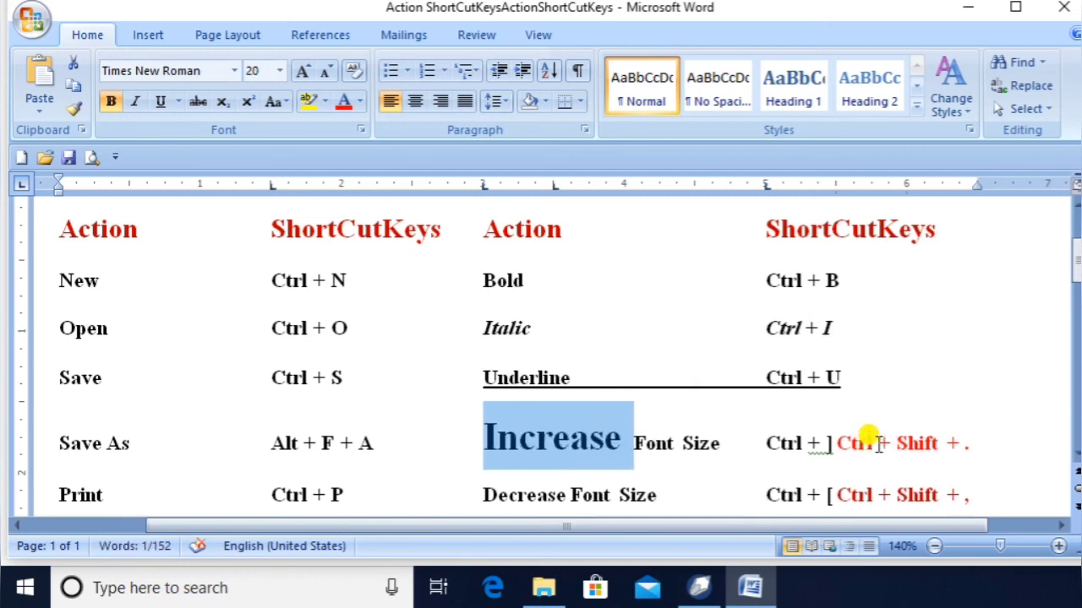
pyautogui.hotkey('ctrl', 'shift', '.')
pyautogui.hotkey('ctrl', 'shift', '.')
pyautogui.hotkey('ctrl', 'shift', '.')
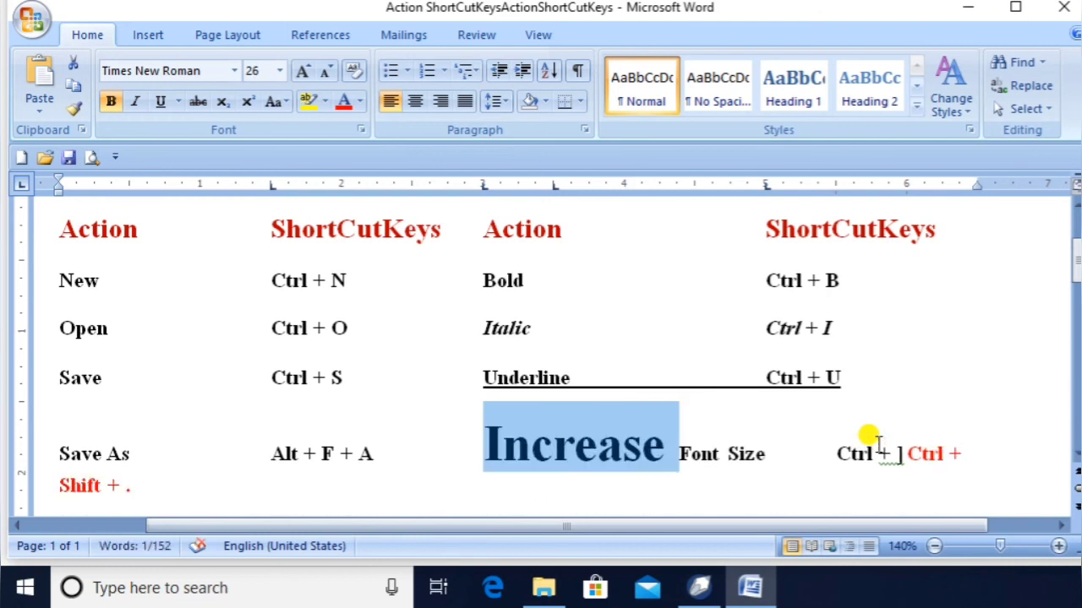
pyautogui.hotkey('ctrl', 'shift', '.')
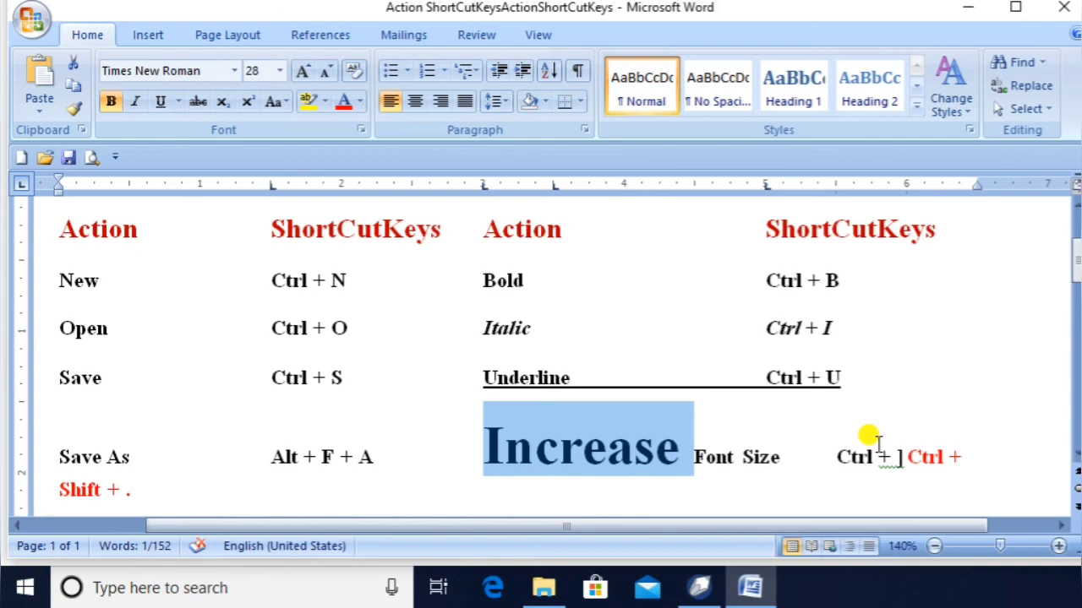
pyautogui.hotkey('ctrl', 'shift', '.')
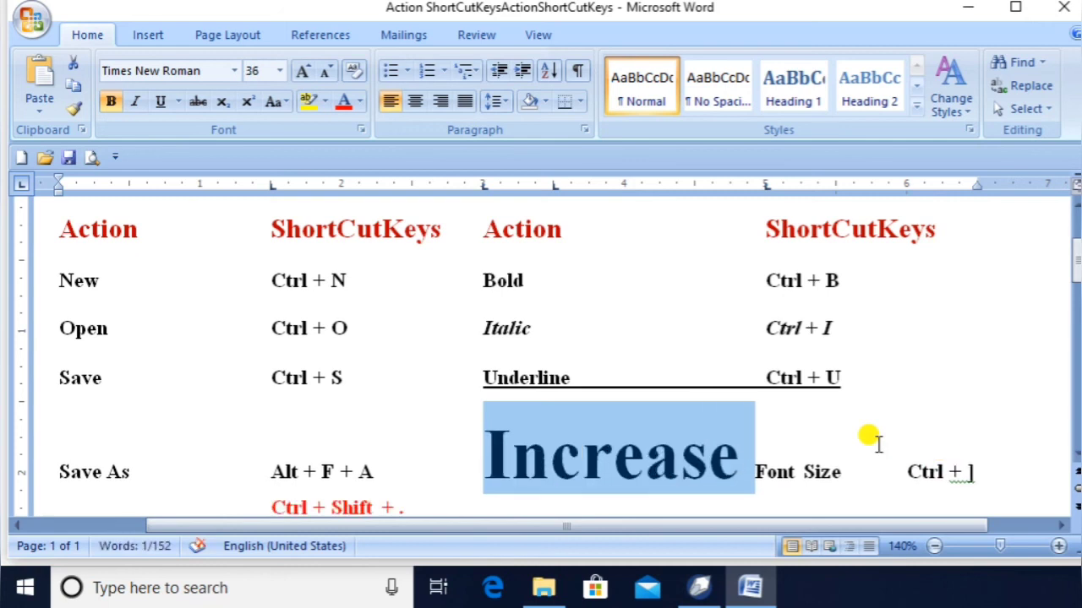
# - Bring the enlarged word "Increase" back down to 14 pt using the alternative decrease shortcut
pyautogui.hotkey('ctrl', 'shift', ',')
pyautogui.hotkey('ctrl', 'shift', ',')
pyautogui.hotkey('ctrl', 'shift', ',')
pyautogui.hotkey('ctrl', 'shift', ',')
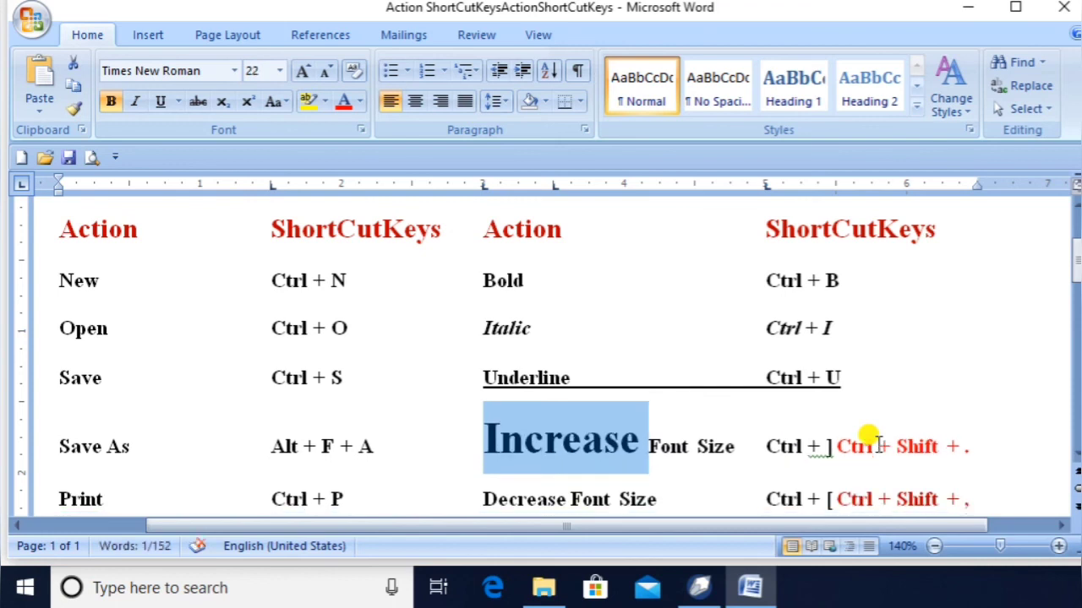
pyautogui.hotkey('ctrl', 'shift', ',')
pyautogui.hotkey('ctrl', 'shift', ',')
pyautogui.hotkey('ctrl', 'shift', ',')
pyautogui.hotkey('ctrl', 'shift', ',')
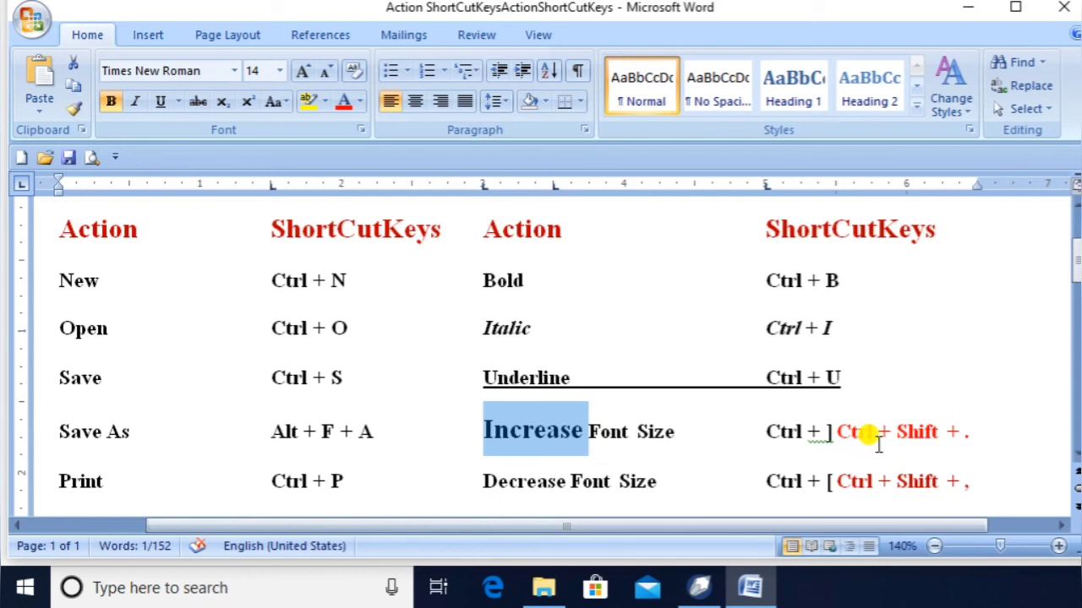
# - Highlight the red alternative shortcut in the Increase Font Size entry and move down to the alignment shortcuts
pyautogui.click(830, 431)
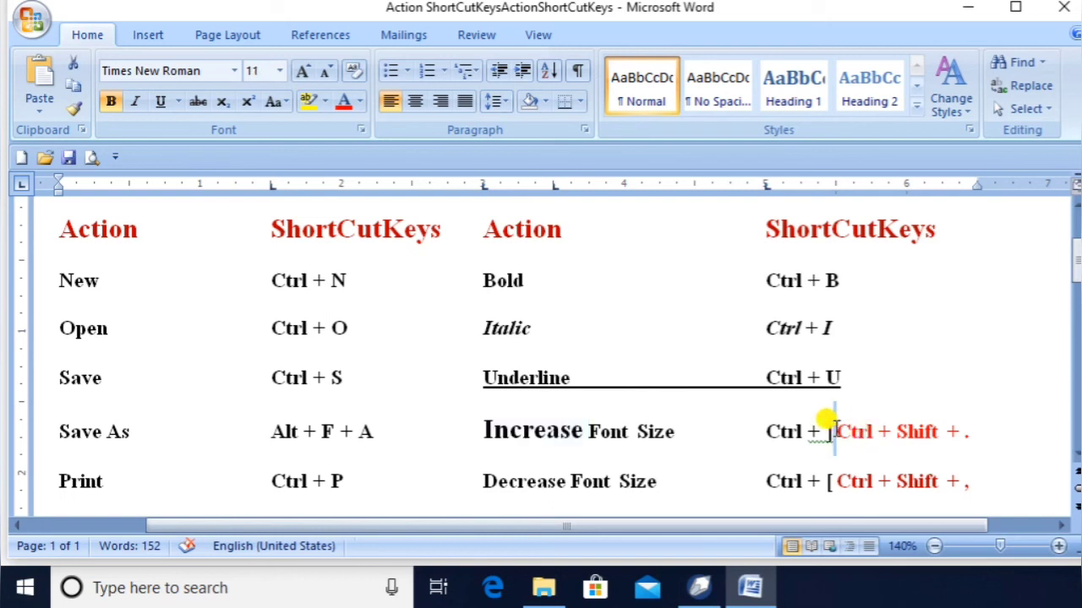
pyautogui.hotkey('ctrl', 'shift', 'Right')
pyautogui.hotkey('ctrl', 'shift', 'Right')
pyautogui.hotkey('ctrl', 'shift', 'Right')
pyautogui.hotkey('ctrl', 'shift', 'Right')
pyautogui.hotkey('ctrl', 'shift', 'Right')
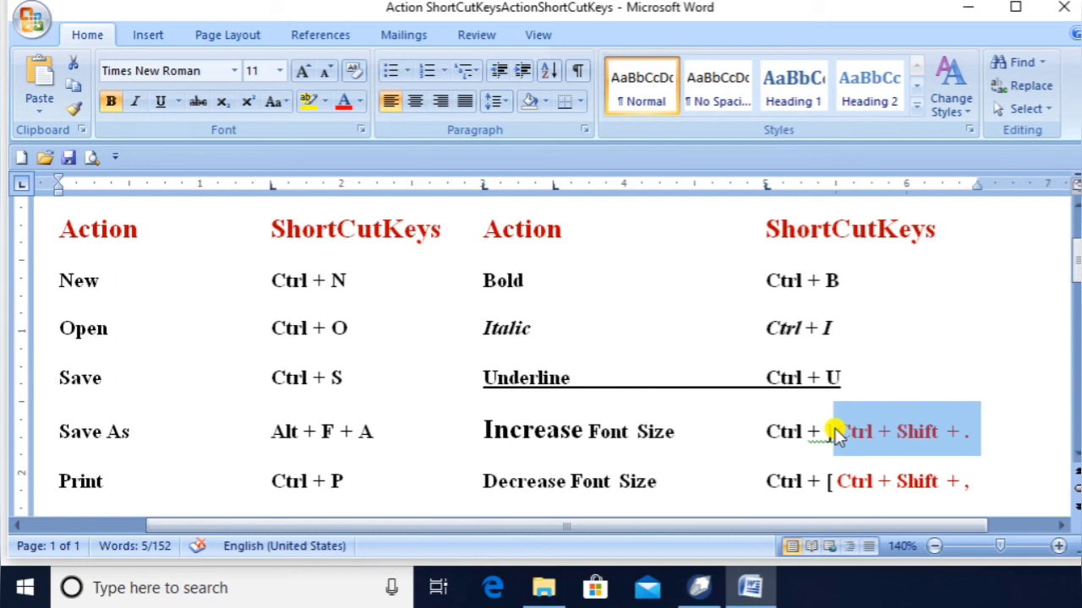
pyautogui.doubleClick(814, 428)
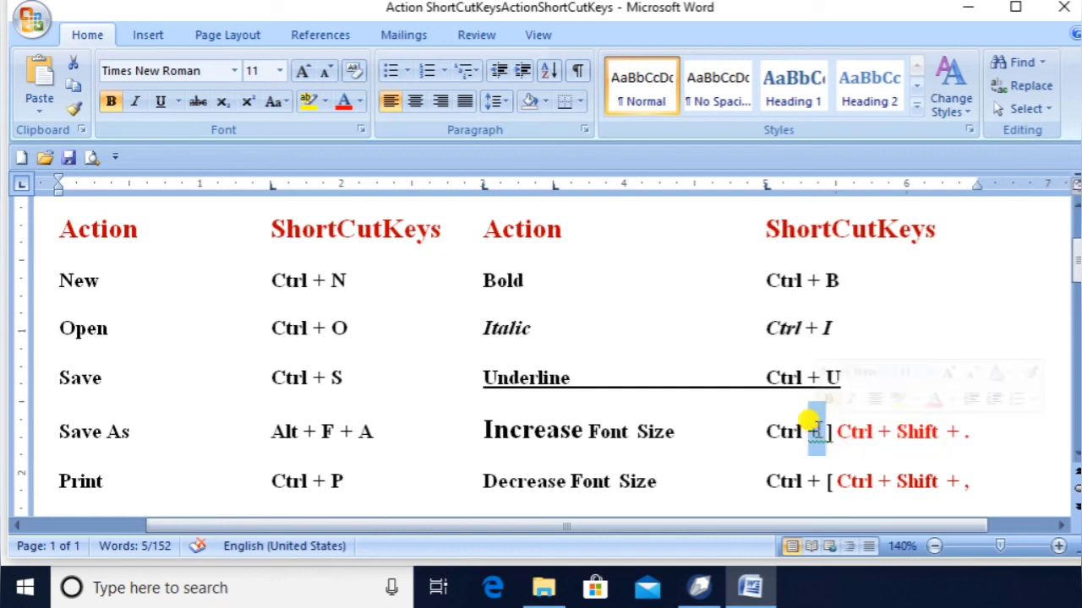
pyautogui.click(816, 428)
pyautogui.press('Down')
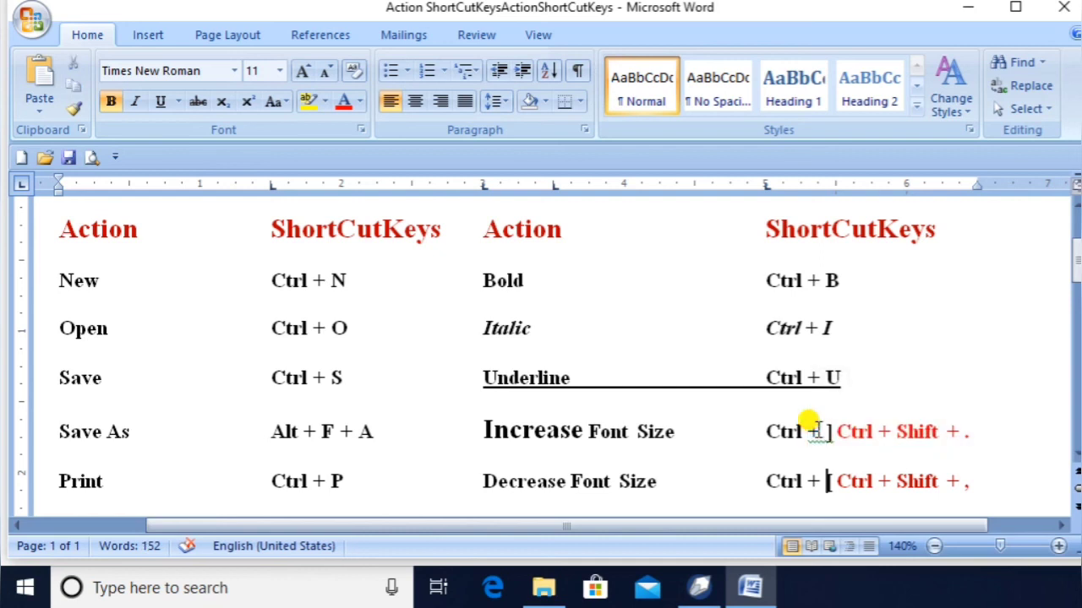
pyautogui.press('Down')
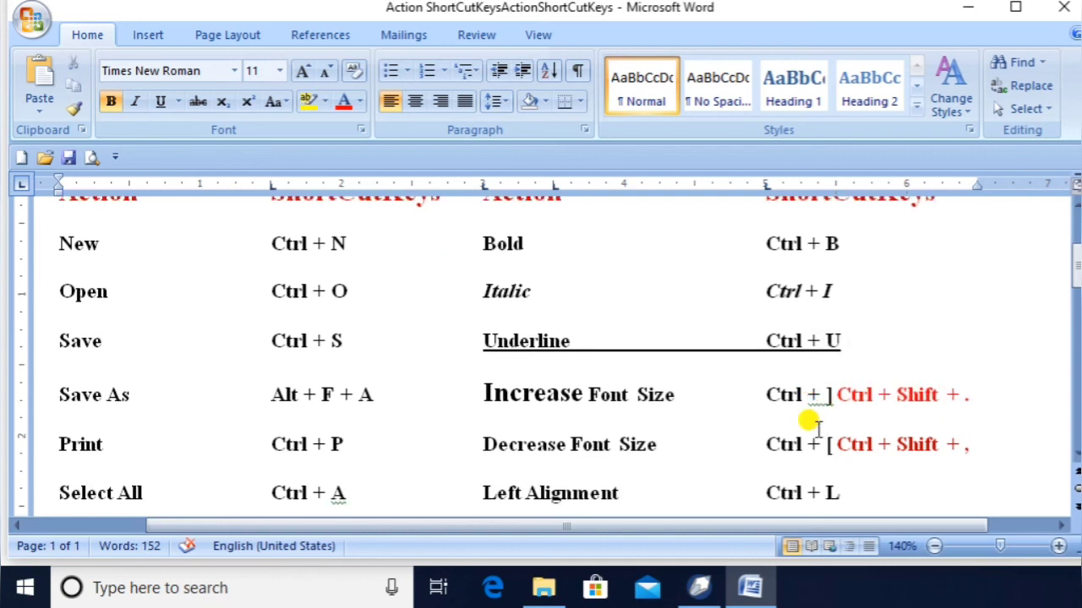
pyautogui.press('Down')
pyautogui.press('Down')
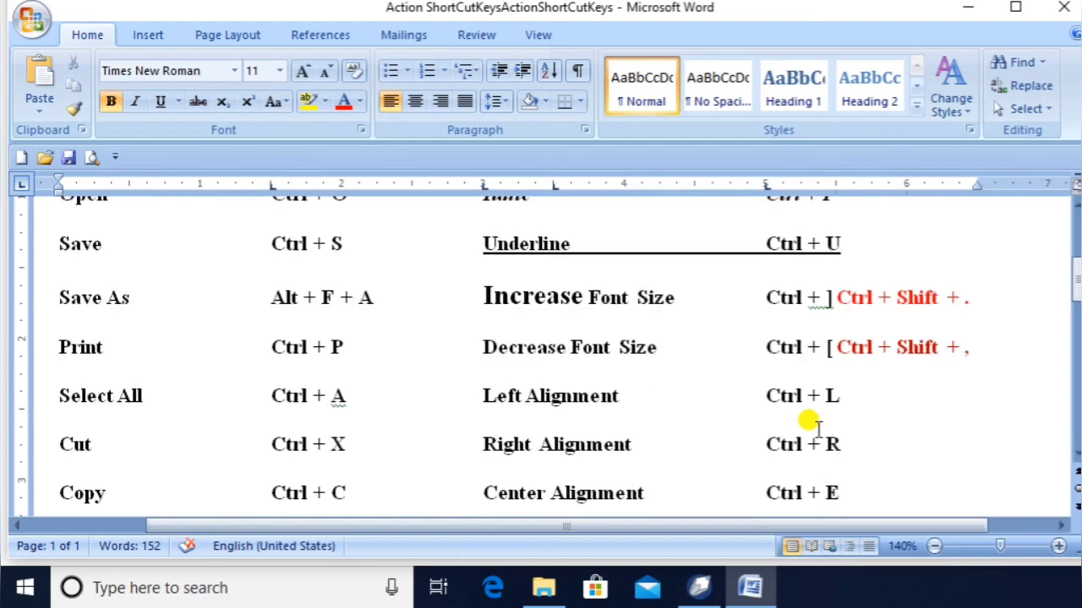
# - Switch the "Show /Hide Ribbon" label to all capitals, and switch it back to its original case
pyautogui.press('Down')
pyautogui.press('Down')
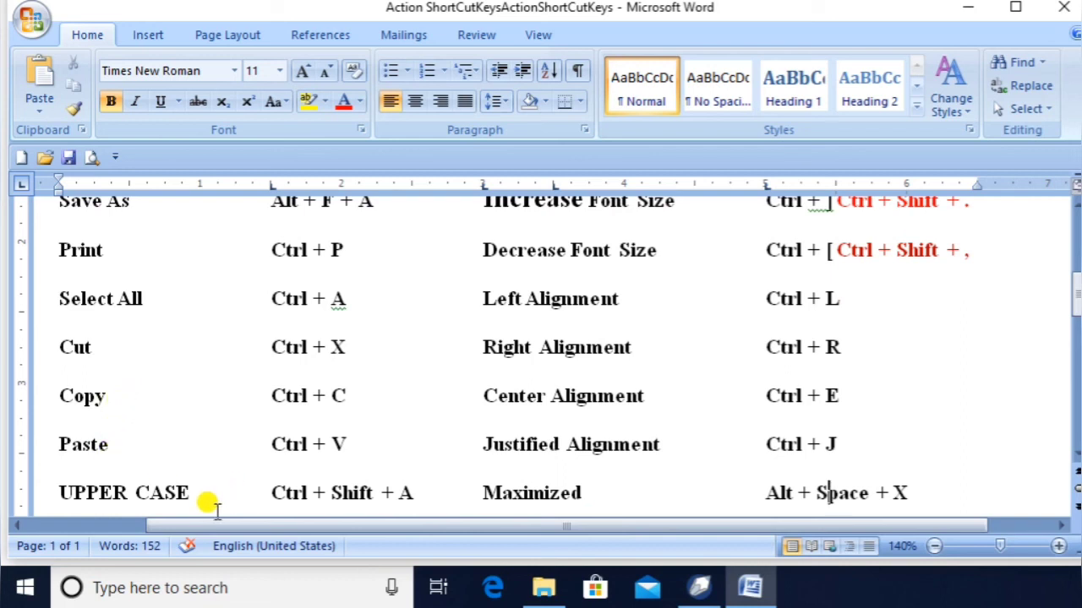
pyautogui.click(243, 505)
pyautogui.press('Down')
pyautogui.press('Down')
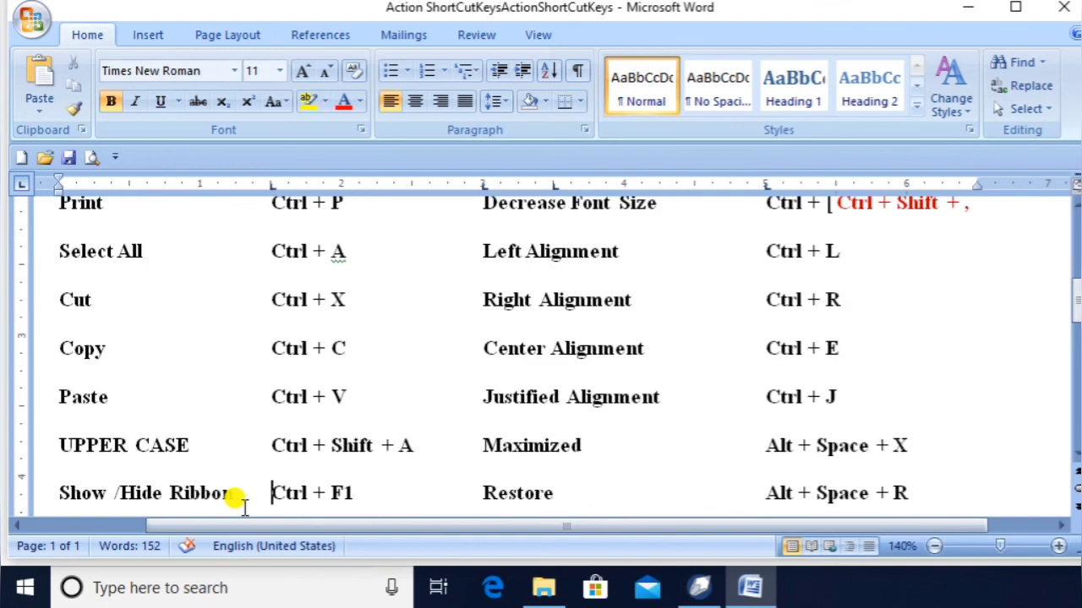
pyautogui.press('Down')
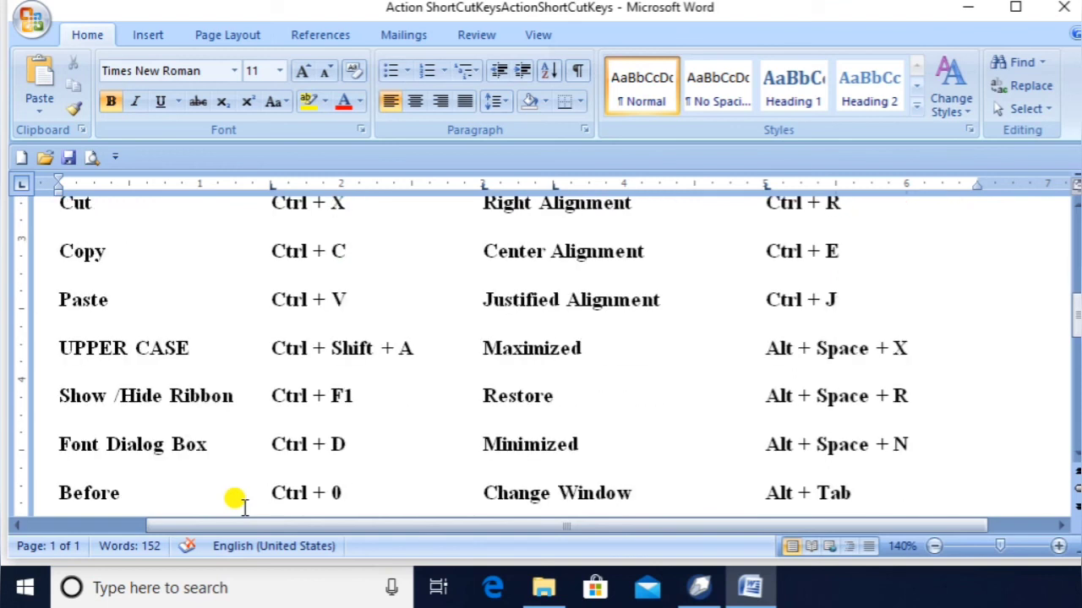
pyautogui.press('Up')
pyautogui.press('Up')
pyautogui.hotkey('shift', 'Left')
pyautogui.hotkey('shift', 'Left')
pyautogui.hotkey('shift', 'Left')
pyautogui.hotkey('shift', 'Left')
pyautogui.hotkey('shift', 'Left')
pyautogui.hotkey('shift', 'Left')
pyautogui.hotkey('shift', 'Left')
pyautogui.hotkey('shift', 'Left')
pyautogui.hotkey('shift', 'Left')
pyautogui.hotkey('shift', 'Left')
pyautogui.hotkey('shift', 'Left')
pyautogui.hotkey('shift', 'Left')
pyautogui.hotkey('shift', 'Left')
pyautogui.hotkey('shift', 'Left')
pyautogui.hotkey('shift', 'Left')
pyautogui.hotkey('shift', 'Left')
pyautogui.hotkey('shift', 'Left')
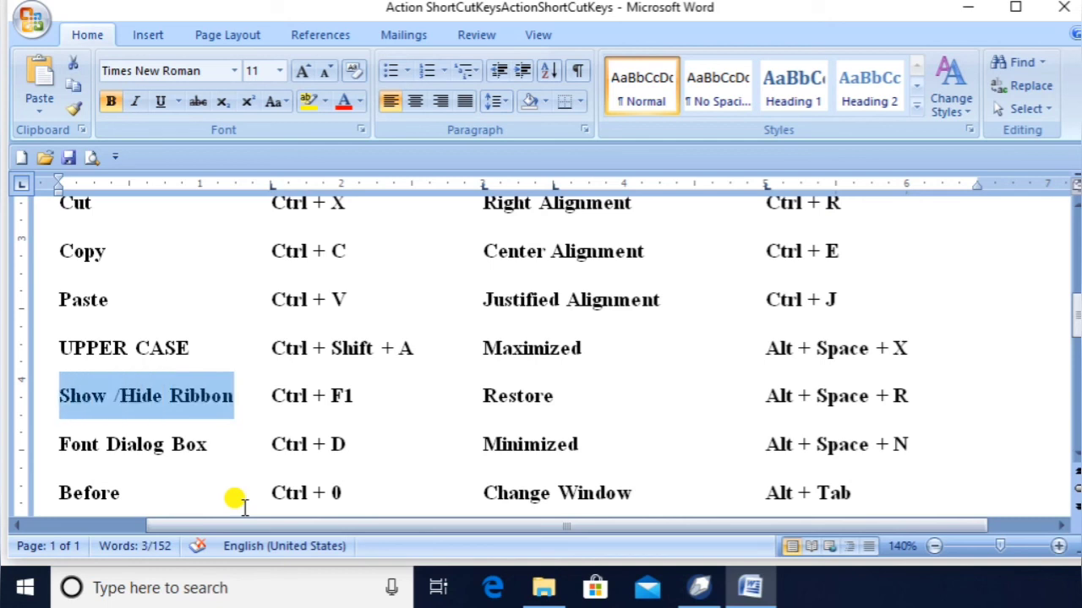
pyautogui.hotkey('ctrl', 'shift', 'a')
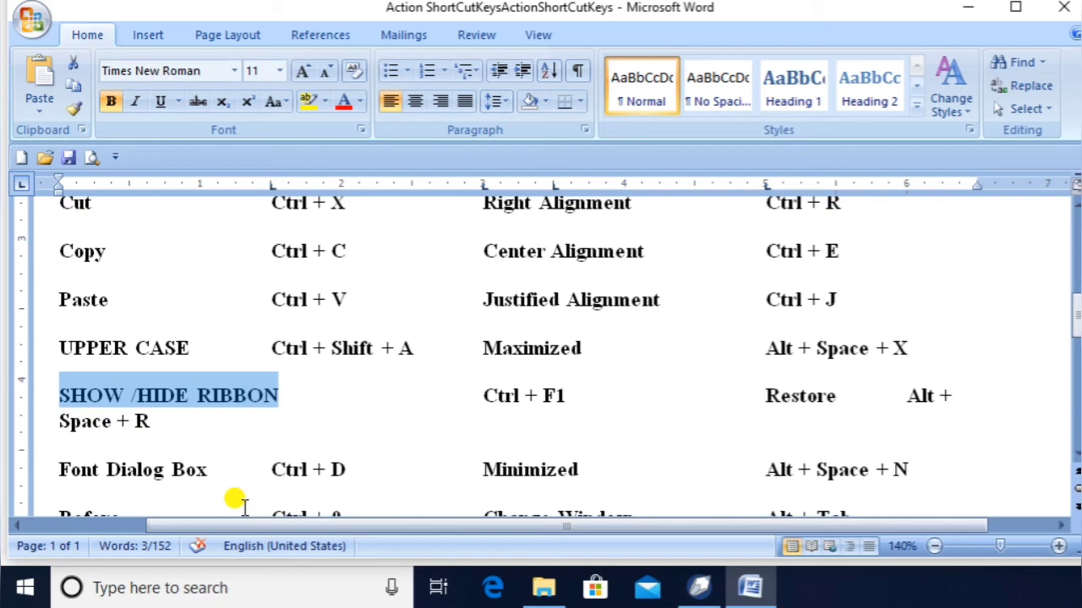
pyautogui.hotkey('ctrl', 'shift', 'a')
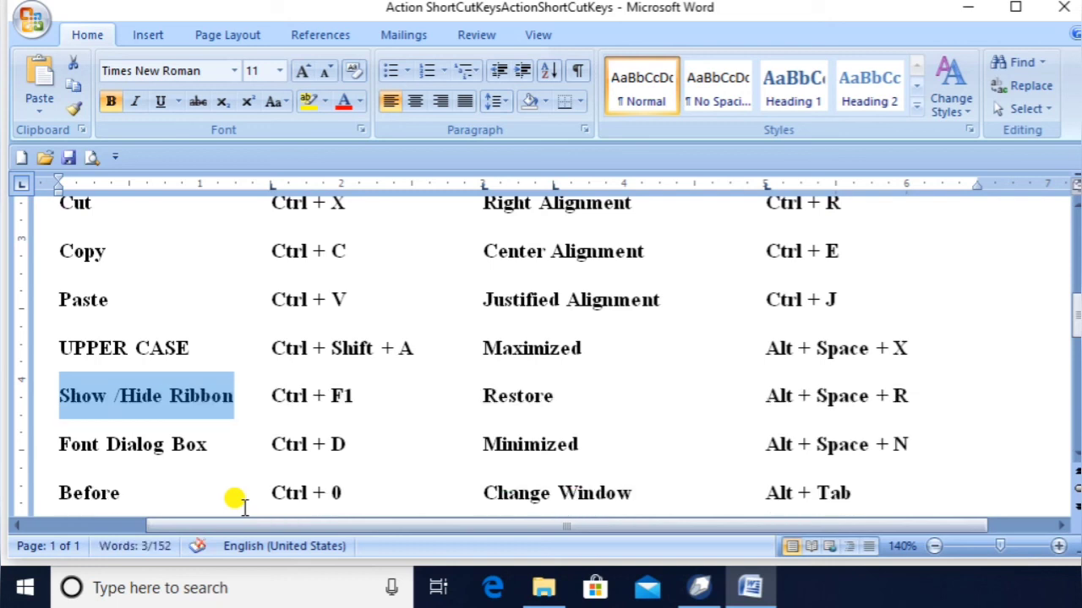
# - Break the row after "Show /Hide Ribbon" and enter the sample text "HGHGHJGJ" on the new line
pyautogui.click(191, 348)
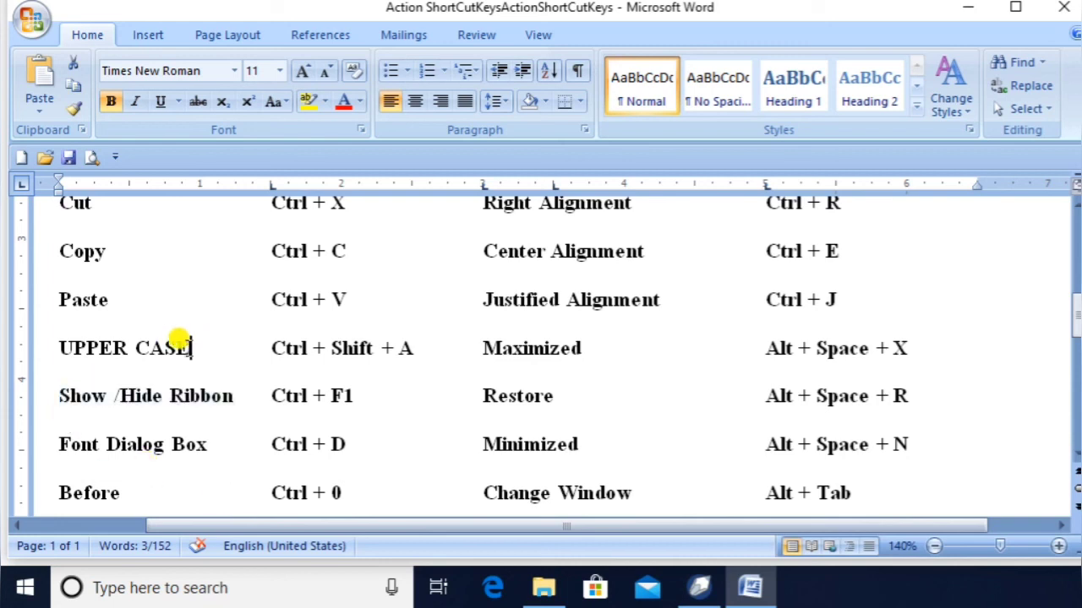
pyautogui.click(188, 350)
pyautogui.moveTo(180, 348); pyautogui.dragTo(189, 374)
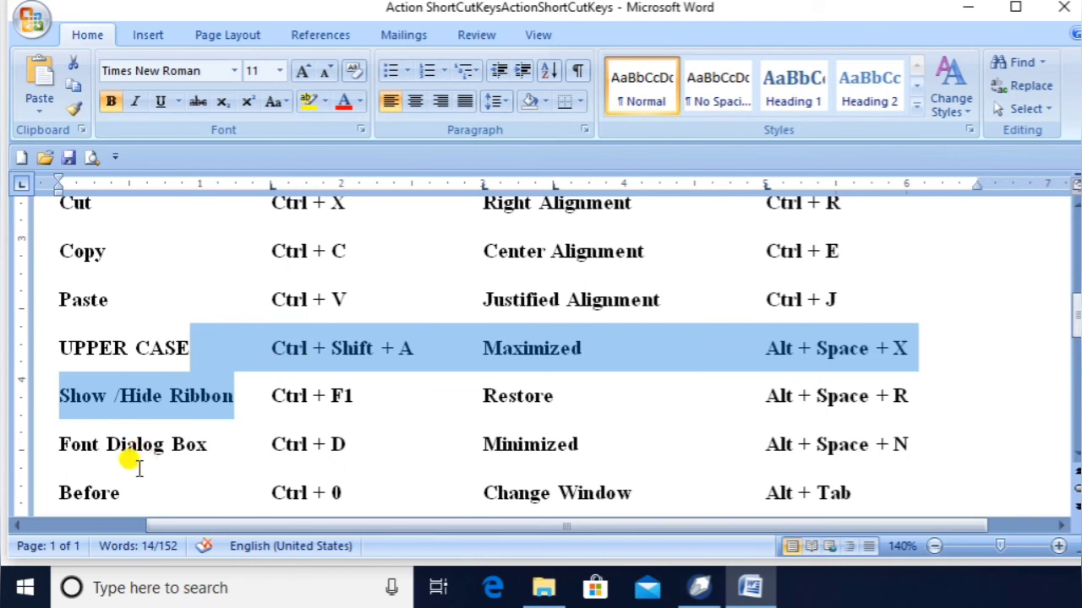
pyautogui.click(225, 391)
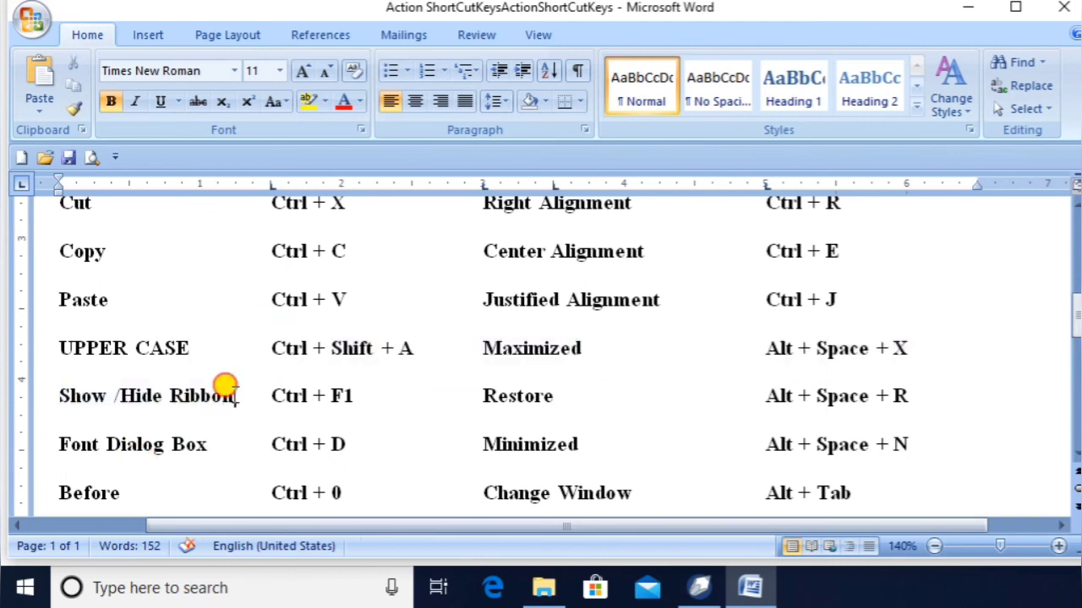
pyautogui.press('Return')
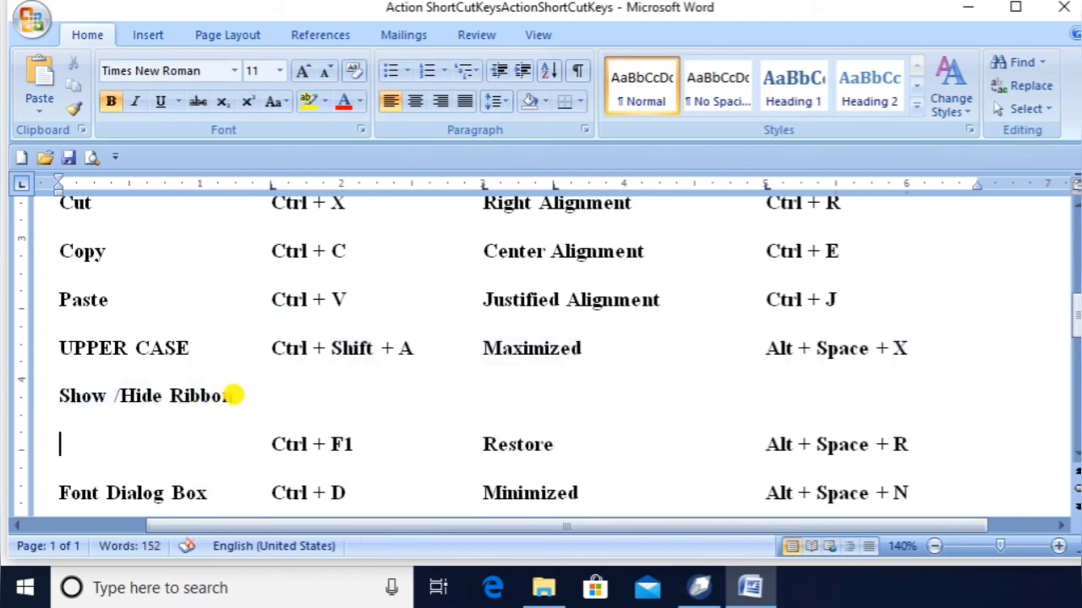
pyautogui.click(236, 395)
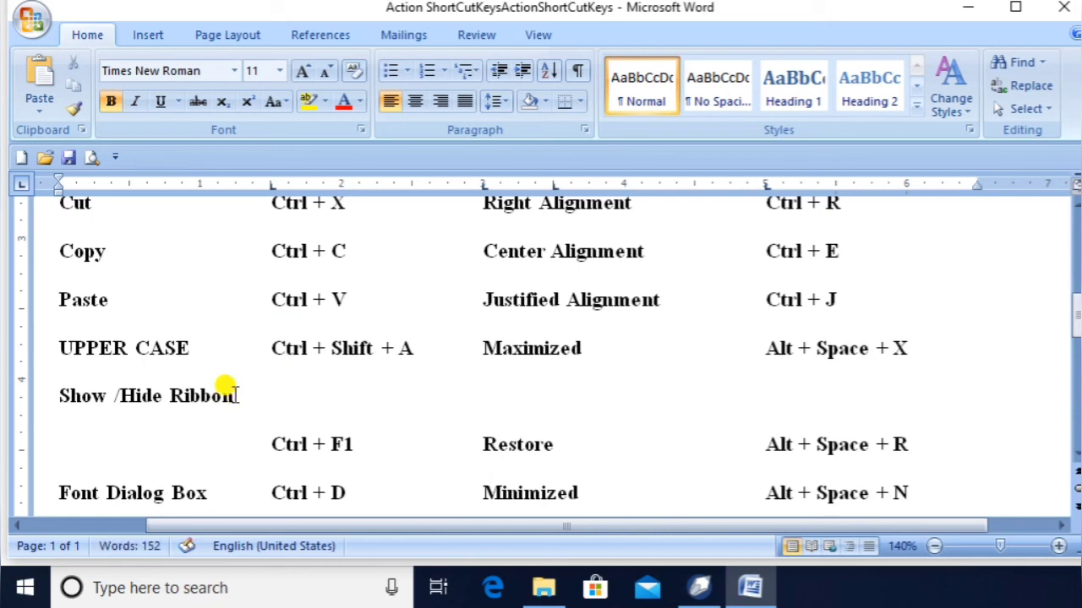
pyautogui.write('HGHGHJGJ')
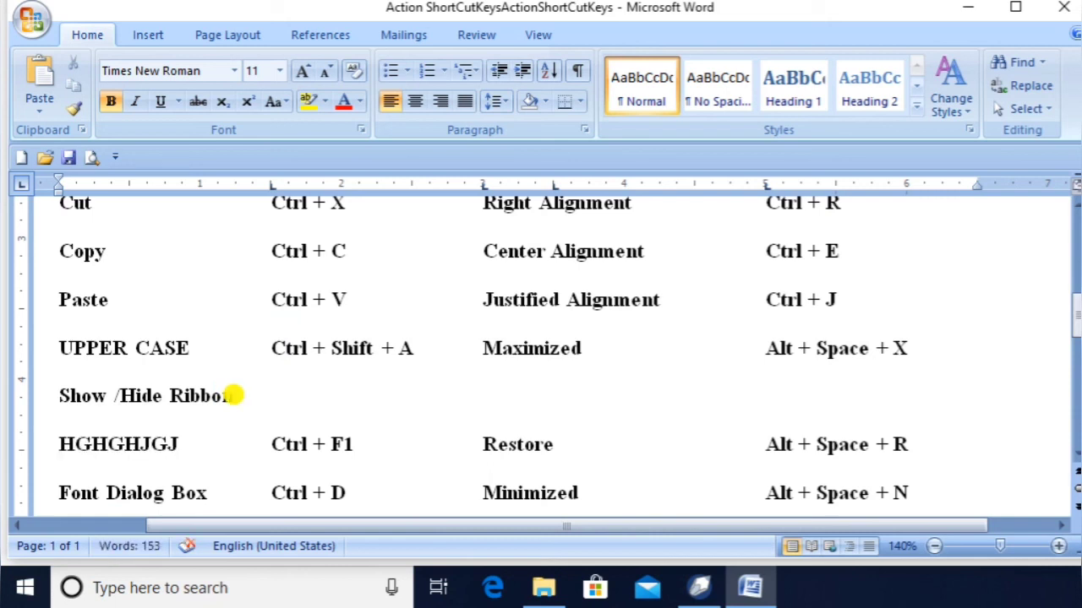
# - Delete the sample text "HGHGHJGJ" and rejoin "Ctrl + F1" to the "Show /Hide Ribbon" row with a tab between them
pyautogui.hotkey('shift', 'Home')
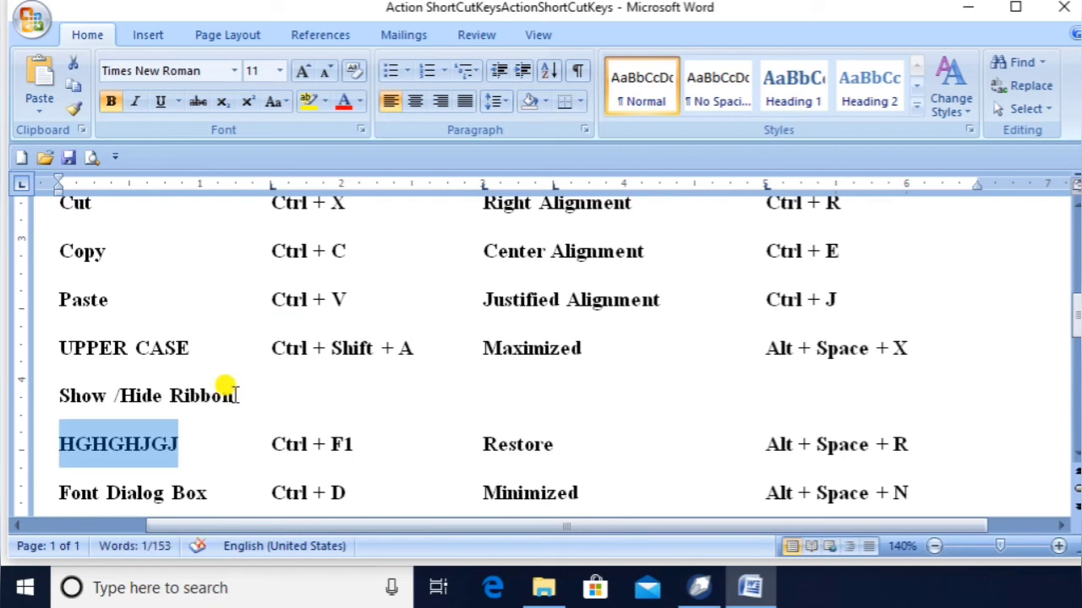
pyautogui.press('Delete')
pyautogui.press('Delete')
pyautogui.press('Delete')
pyautogui.press('Delete')
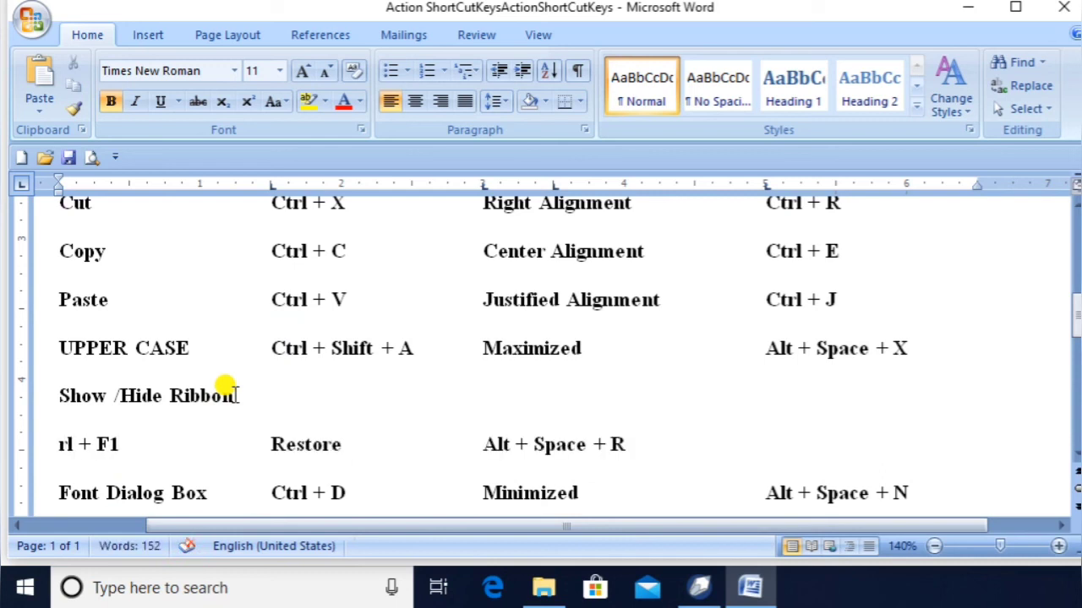
pyautogui.hotkey('ctrl', 'z')
pyautogui.hotkey('ctrl', 'z')
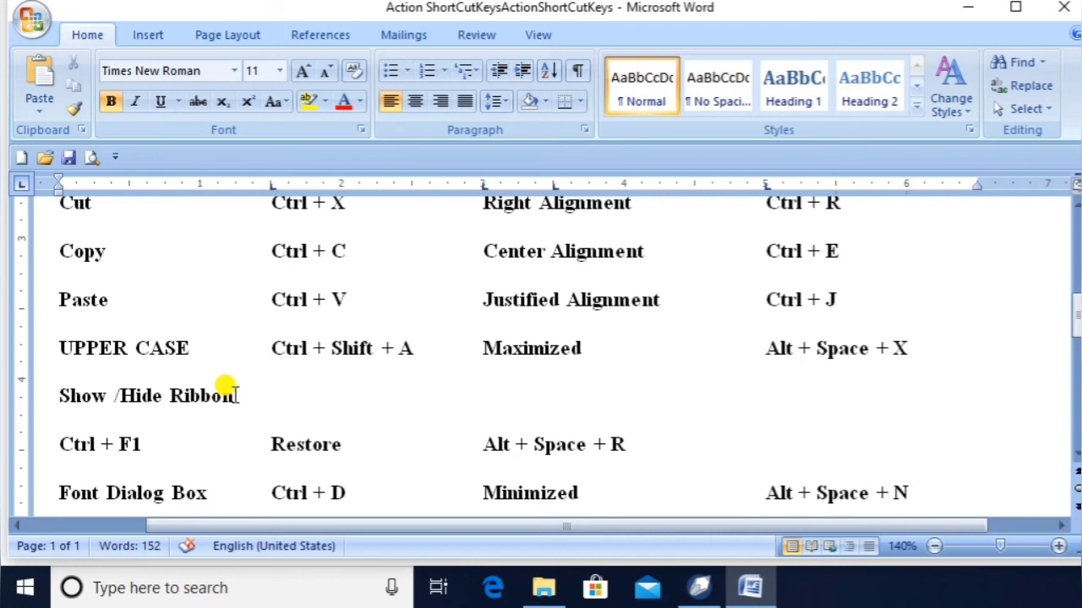
pyautogui.press('BackSpace')
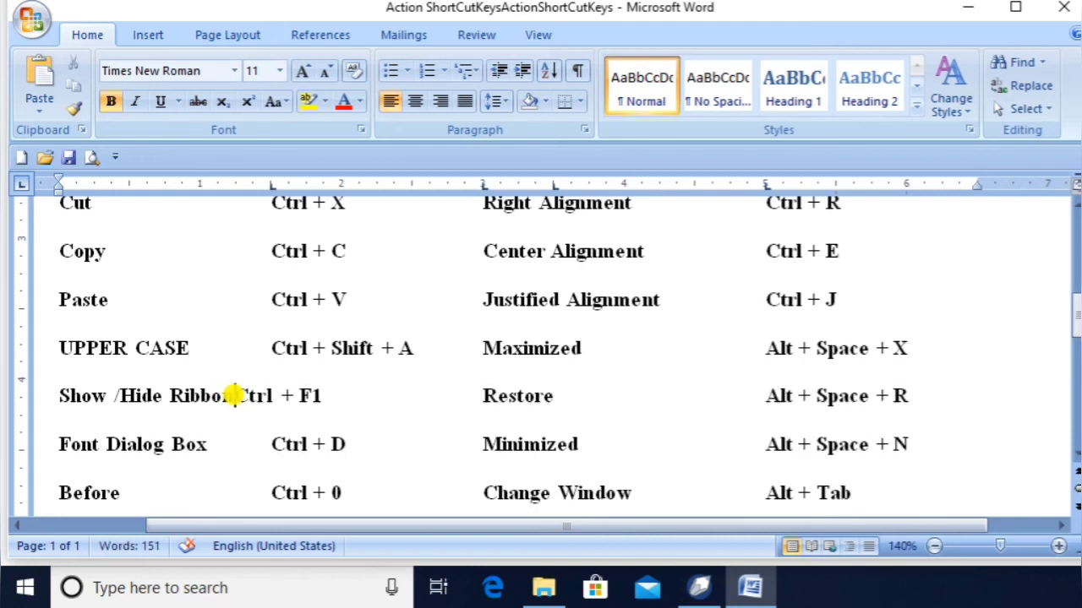
pyautogui.press('Tab')
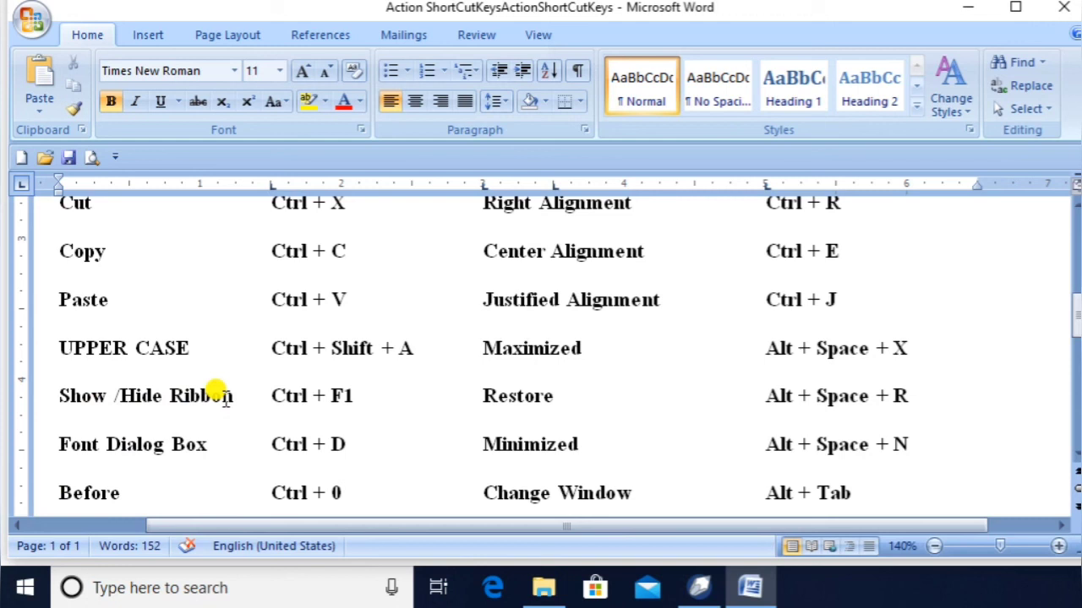
# - Hide the ribbon and show it again, twice, using the shortcut from the list
pyautogui.hotkey('ctrl', 'F1')
pyautogui.hotkey('ctrl', 'F1')
pyautogui.hotkey('ctrl', 'F1')
pyautogui.hotkey('ctrl', 'F1')
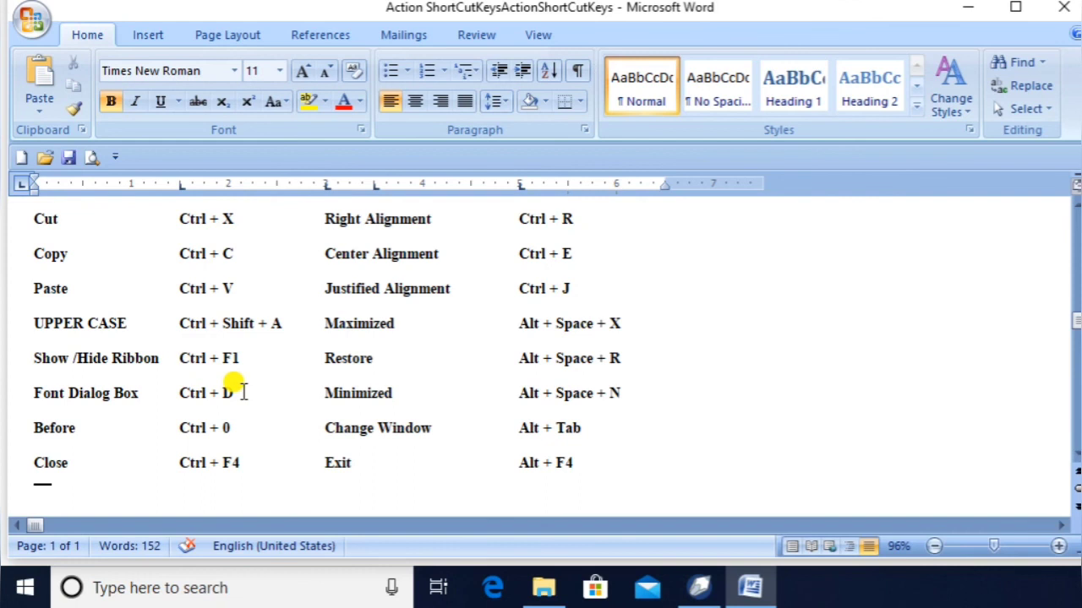
# - Open the Font dialog box with its listed shortcut and dismiss it without applying changes
pyautogui.click(181, 369)
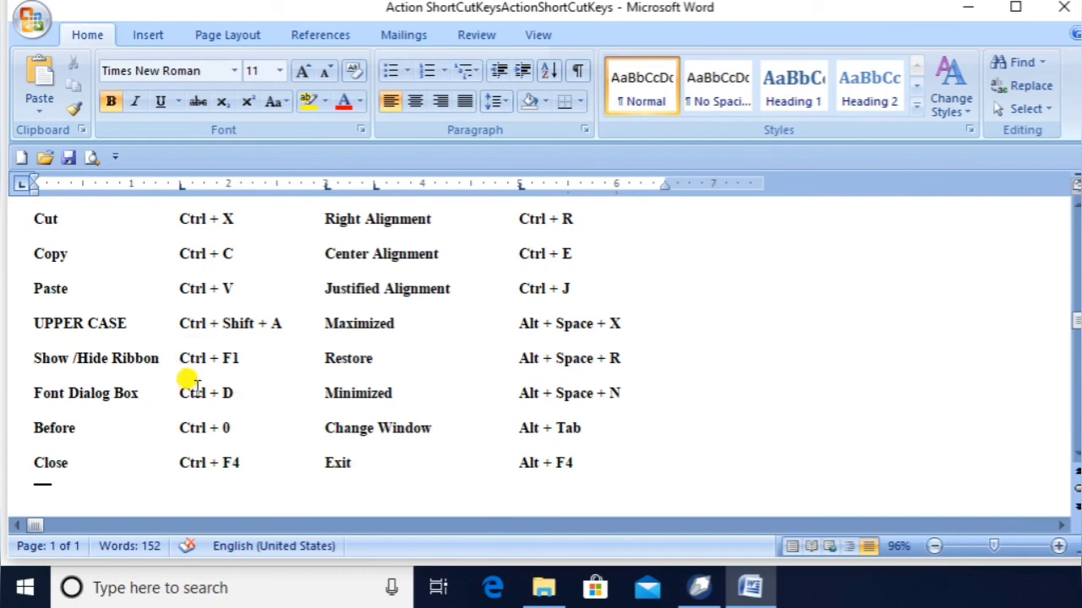
pyautogui.click(194, 387)
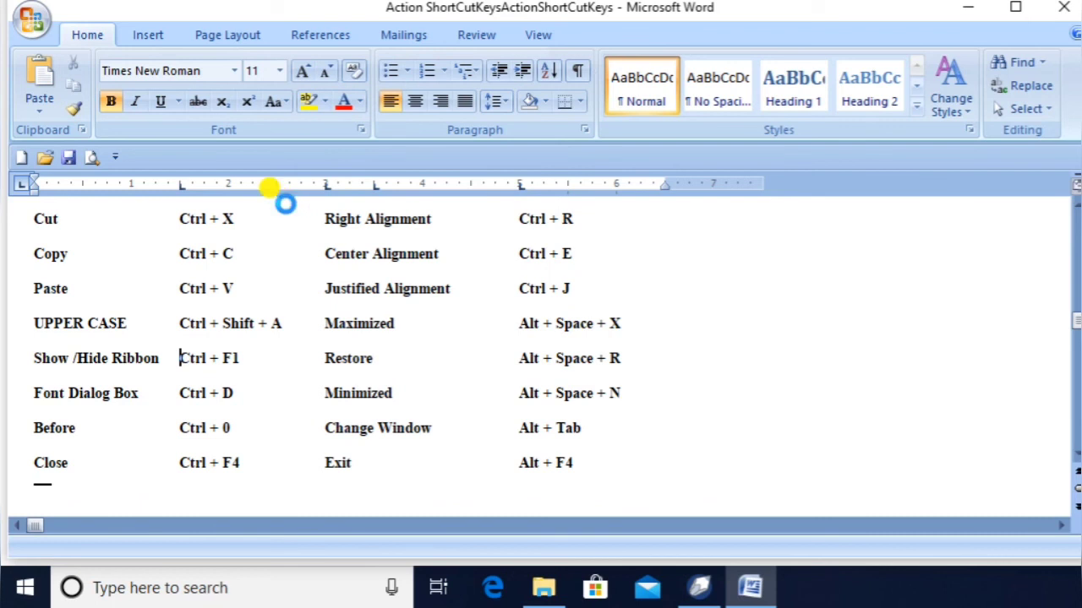
pyautogui.hotkey('ctrl', 'd')
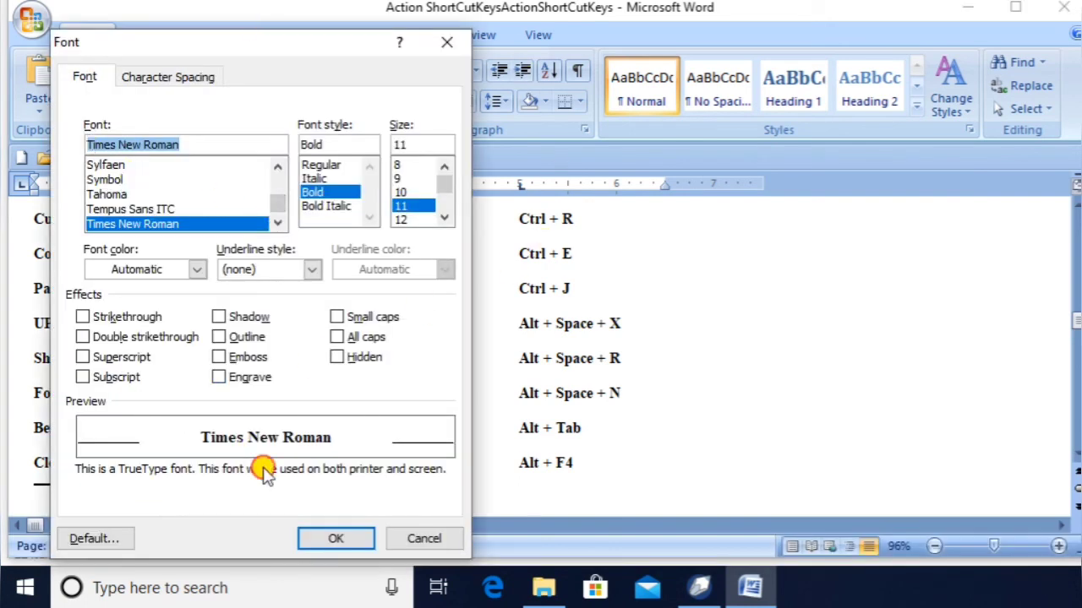
pyautogui.click(397, 540)
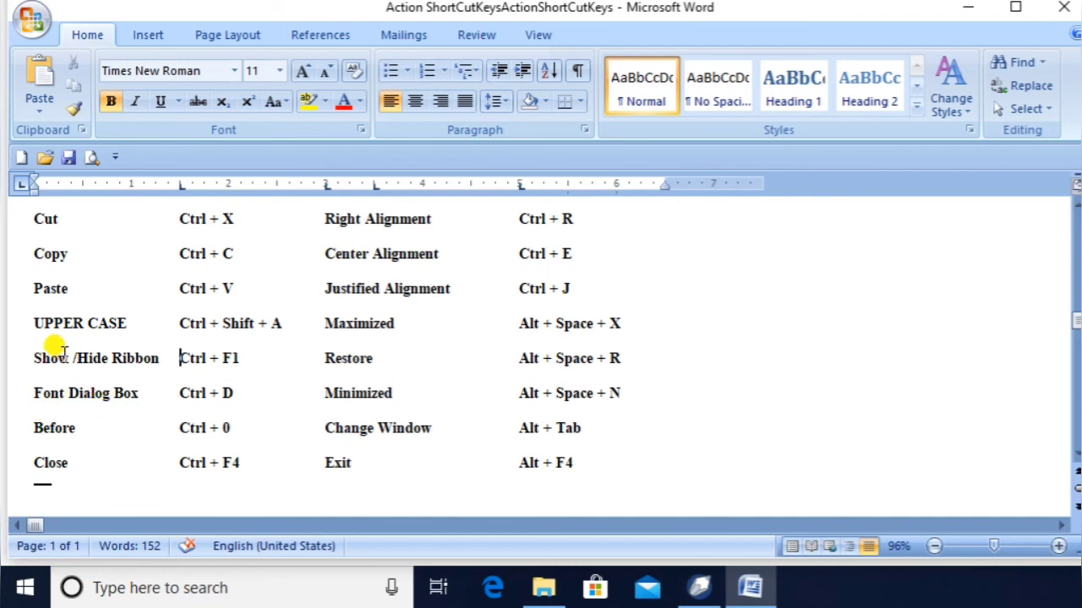
# - Toggle the spacing before paragraphs off and on repeatedly for the rows from "UPPER CASE" to "Close", leaving the spacing on
pyautogui.click(32, 321)
pyautogui.hotkey('shift', 'Down')
pyautogui.hotkey('shift', 'Down')
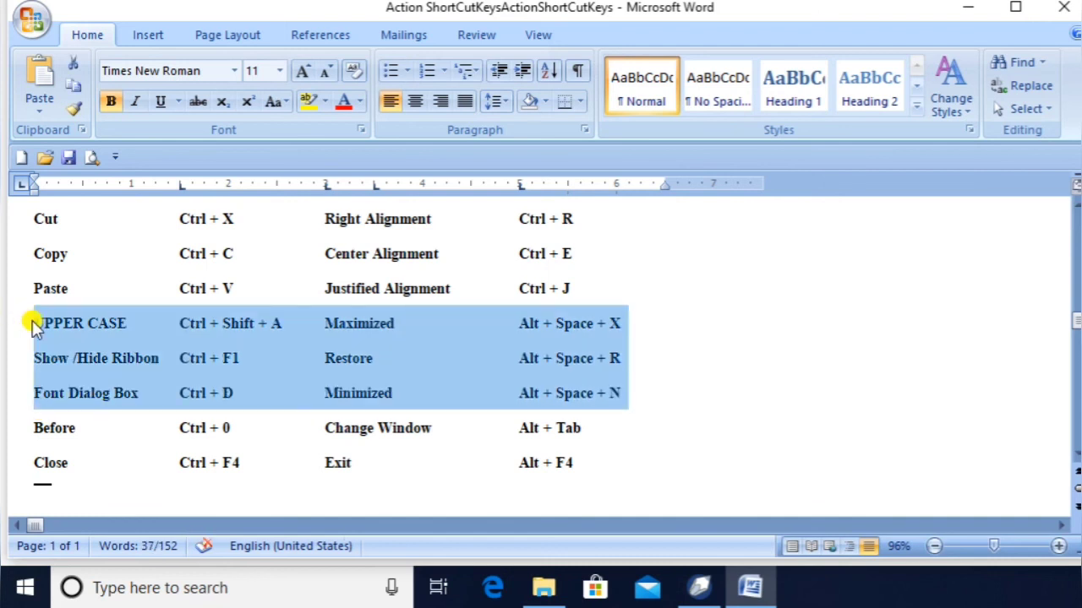
pyautogui.hotkey('shift', 'Down')
pyautogui.hotkey('shift', 'Down')
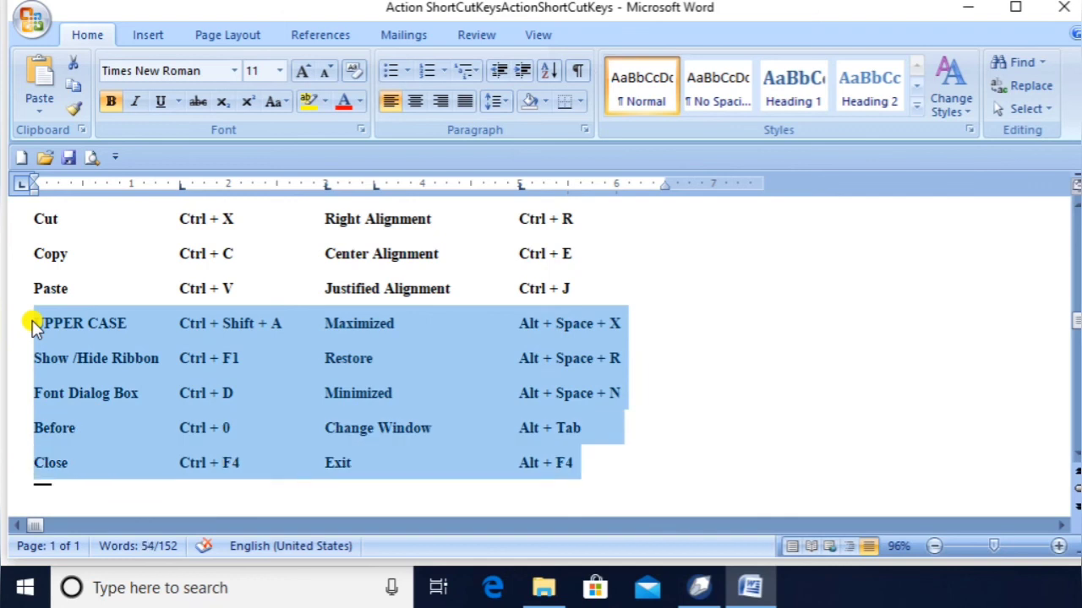
pyautogui.hotkey('ctrl', '0')
pyautogui.hotkey('ctrl', '0')
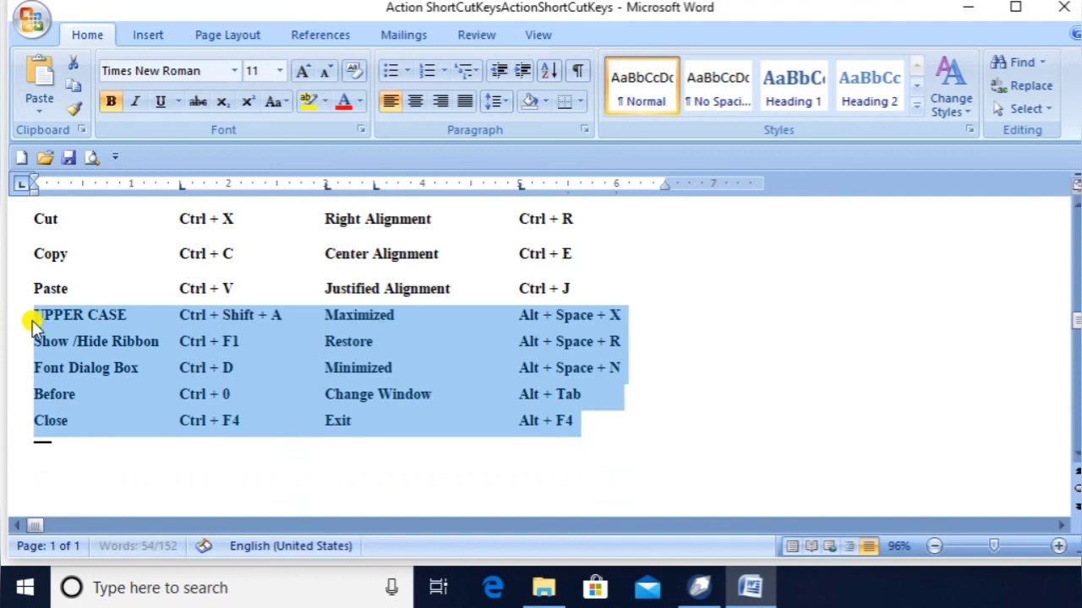
pyautogui.hotkey('ctrl', '0')
pyautogui.hotkey('ctrl', '0')
pyautogui.hotkey('ctrl', '0')
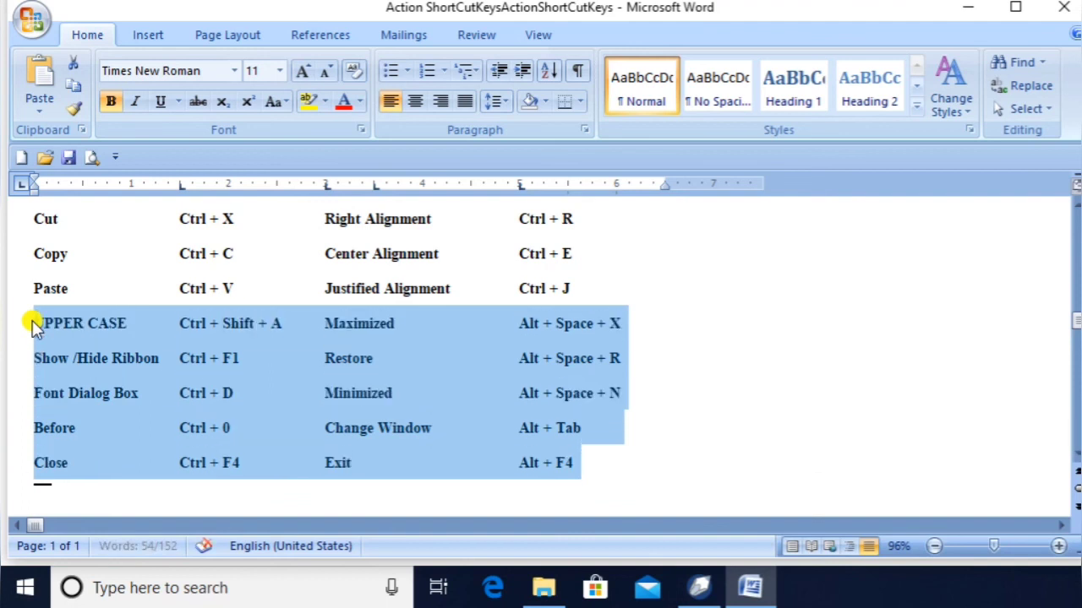
pyautogui.hotkey('ctrl', '0')
pyautogui.hotkey('ctrl', '0')
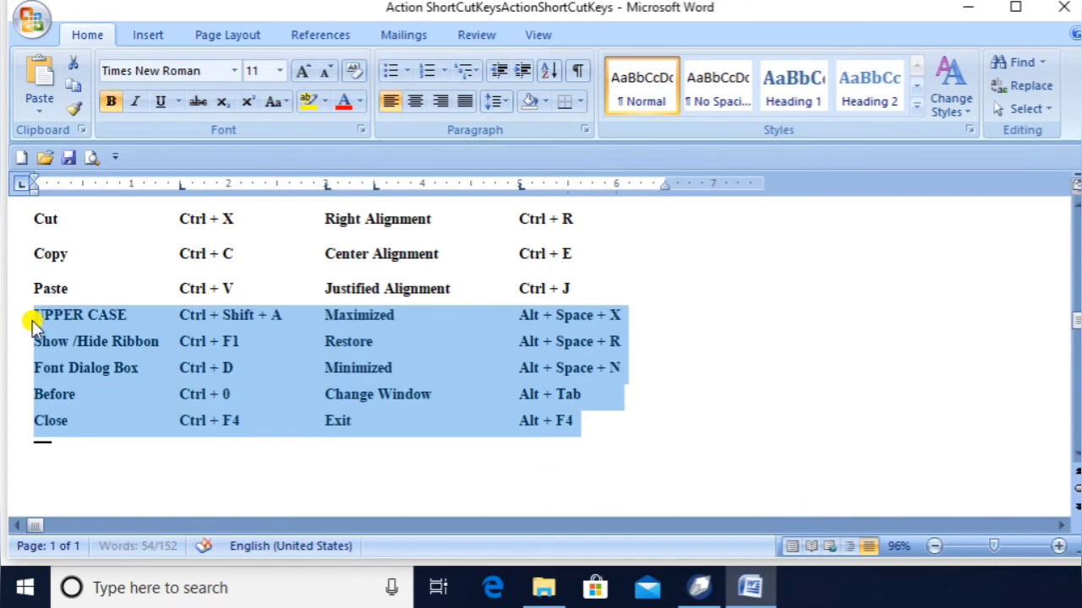
pyautogui.hotkey('ctrl', '0')
pyautogui.hotkey('ctrl', '0')
pyautogui.hotkey('ctrl', '0')
pyautogui.hotkey('ctrl', '0')
pyautogui.hotkey('ctrl', '0')
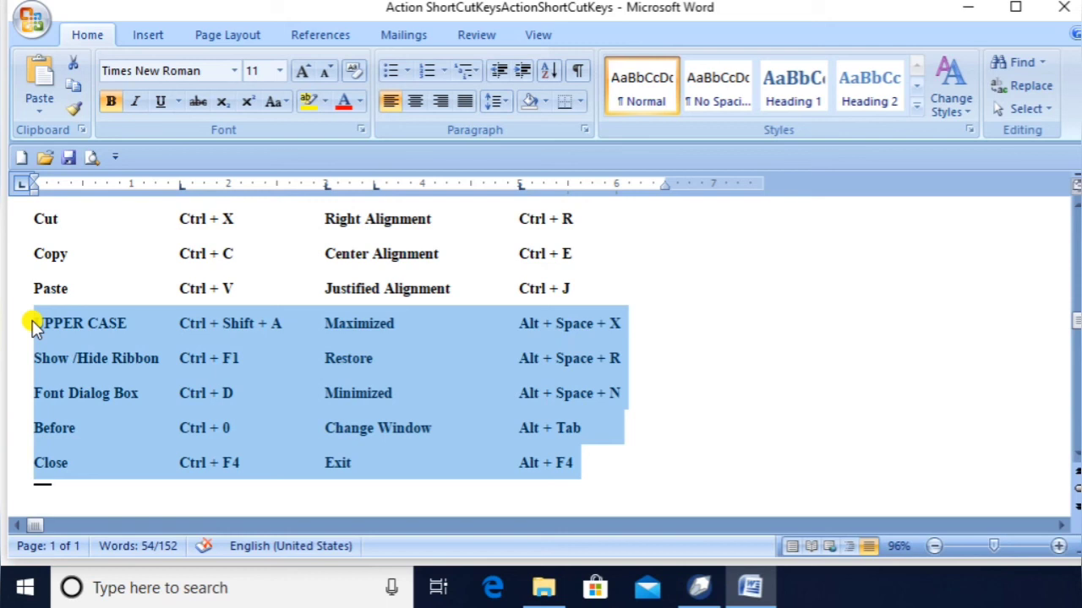
# - Go back up the shortcut list to the red Action and ShortCutKeys headings
pyautogui.press('Up')
pyautogui.press('Up')
pyautogui.press('Up')
pyautogui.press('Up')
pyautogui.press('Up')
pyautogui.press('Up')
pyautogui.press('Up')
pyautogui.press('Up')
pyautogui.press('Up')
pyautogui.press('Up')
pyautogui.press('Up')
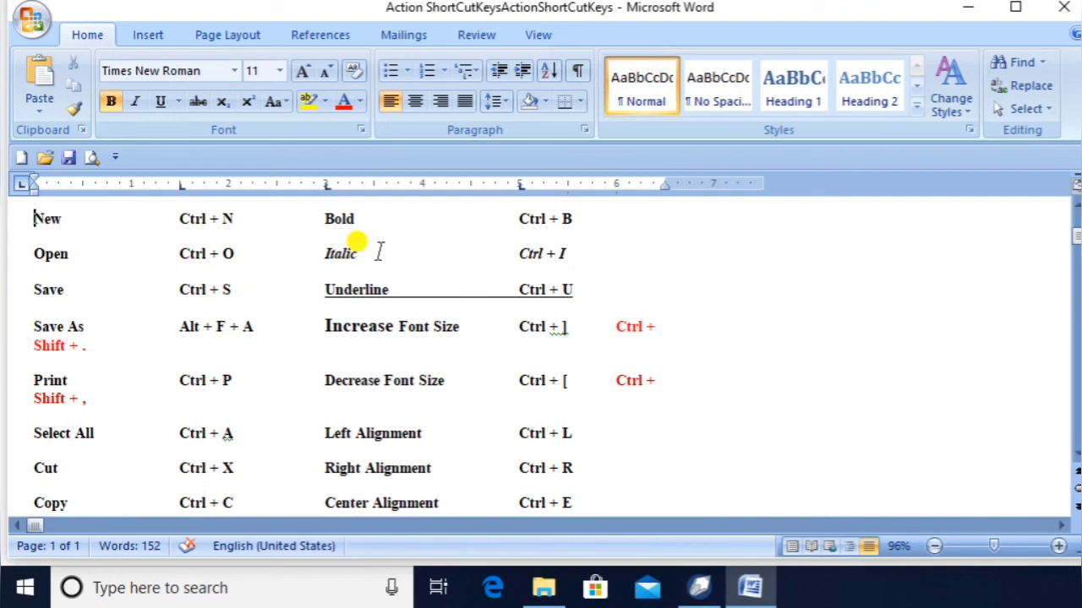
pyautogui.click(375, 282)
pyautogui.press('Up')
pyautogui.press('Up')
pyautogui.press('Up')
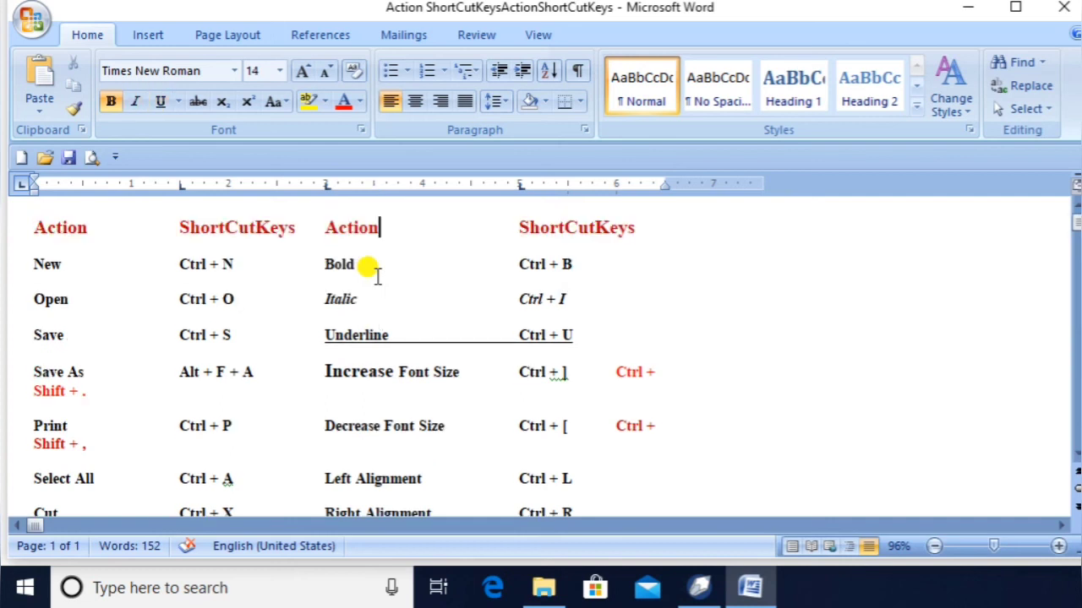
# - Look through the shortcut list from the headings down to the window commands such as Maximized, Restore and Change Window
pyautogui.press('Down')
pyautogui.press('Down')
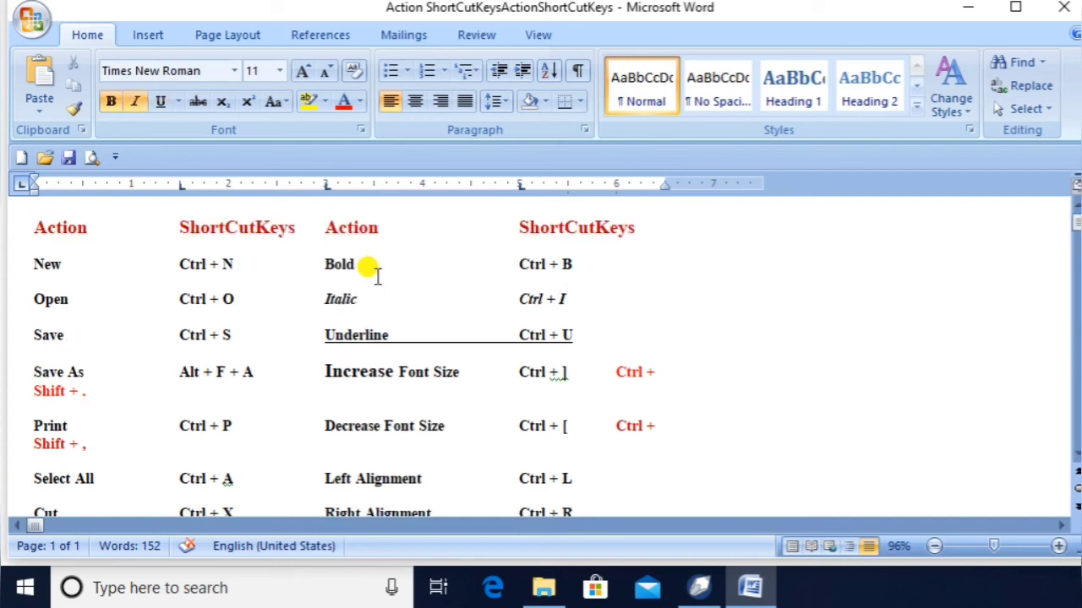
pyautogui.press('Down')
pyautogui.press('Down')
pyautogui.press('Down')
pyautogui.press('Down')
pyautogui.press('Down')
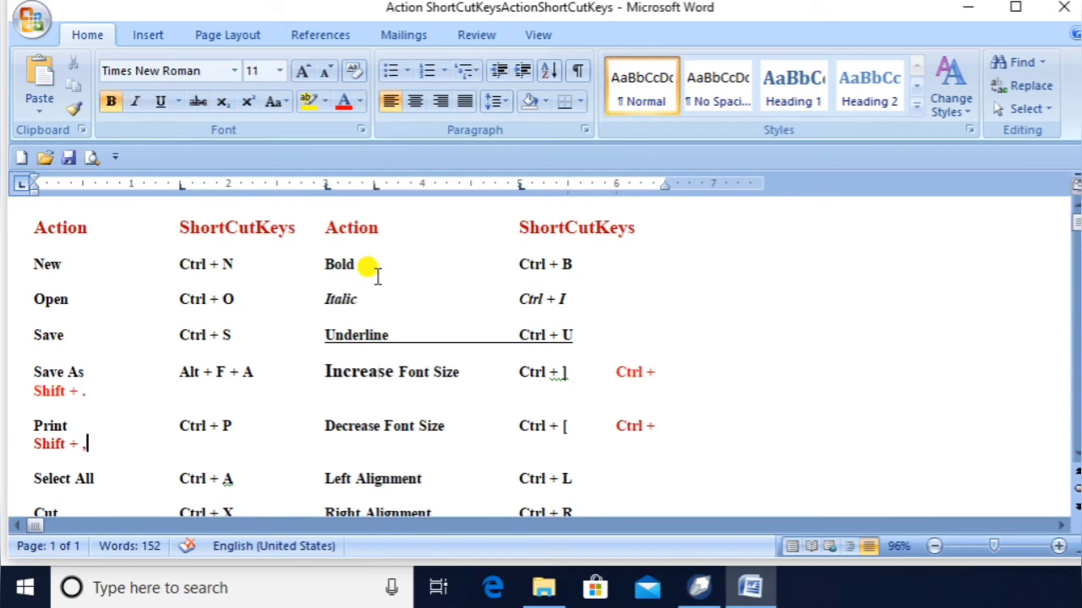
pyautogui.press('Down')
pyautogui.press('Down')
pyautogui.press('Down')
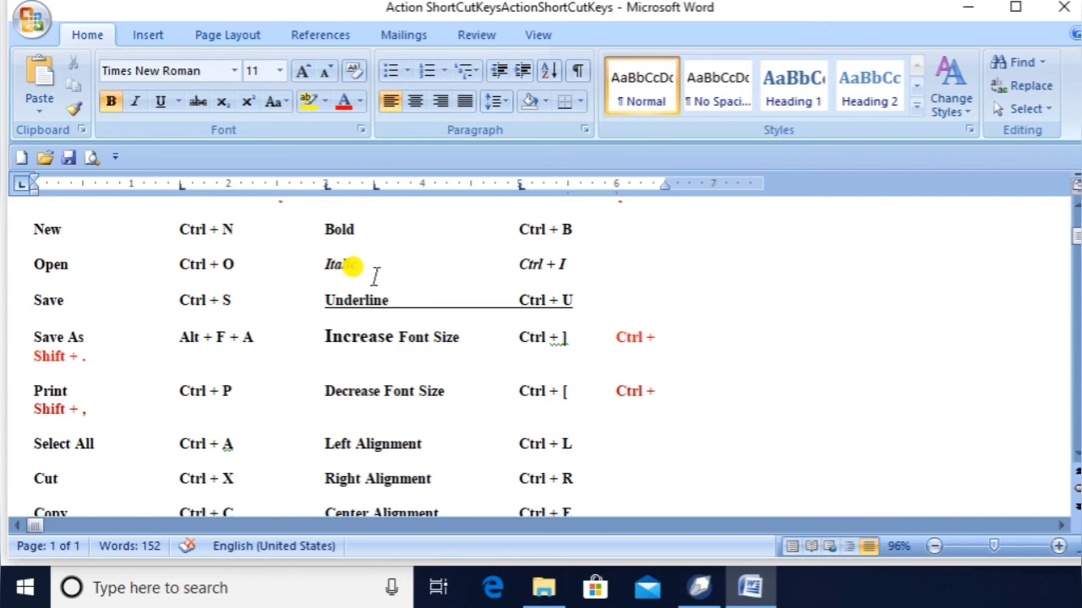
pyautogui.scroll(-3, 375, 277)
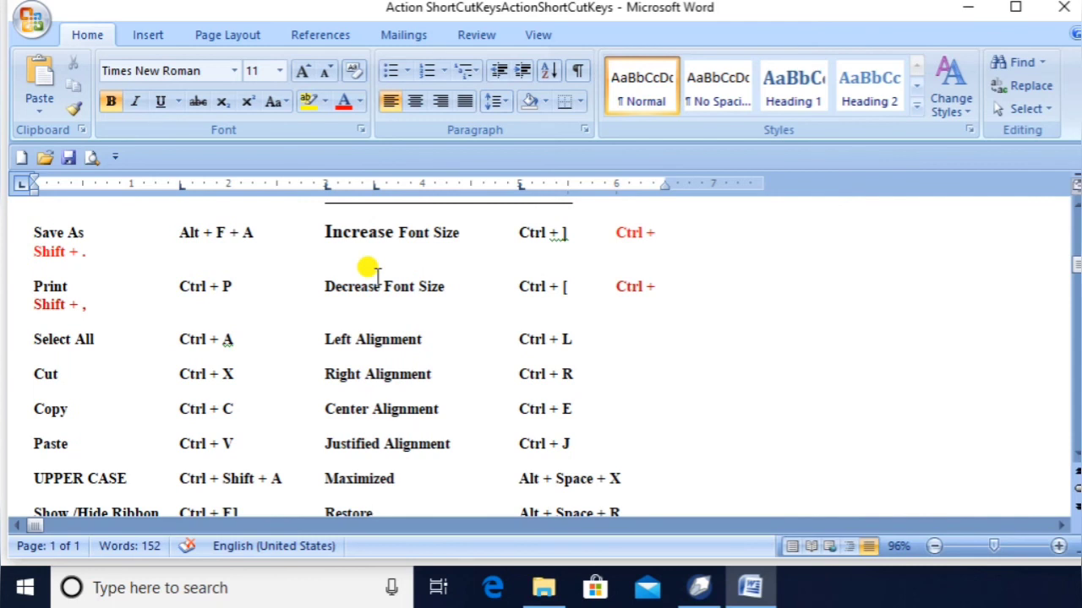
pyautogui.scroll(-2, 377, 276)
pyautogui.scroll(-1, 377, 279)
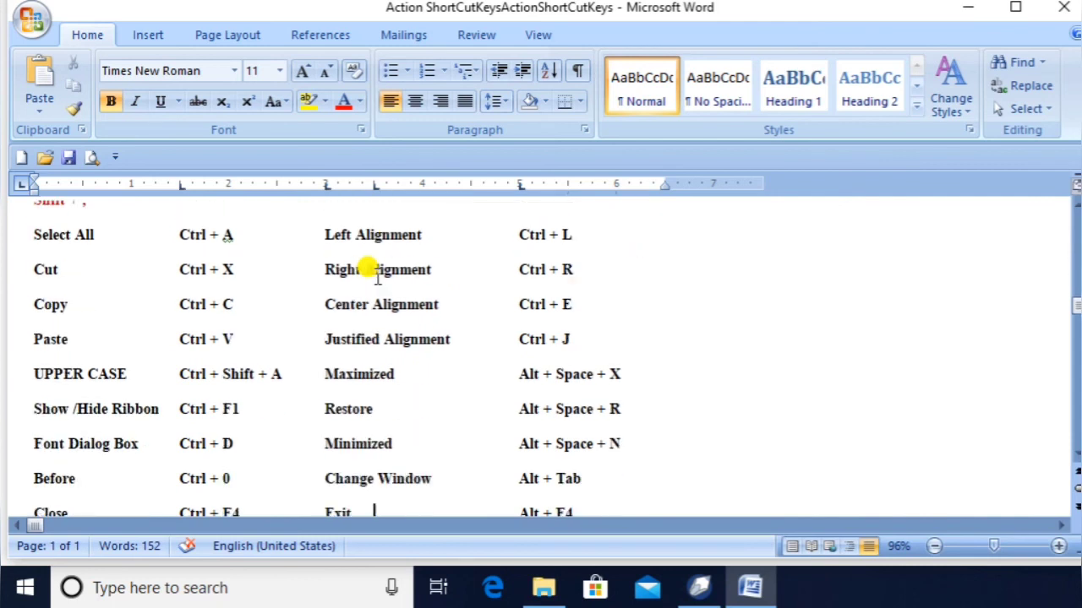